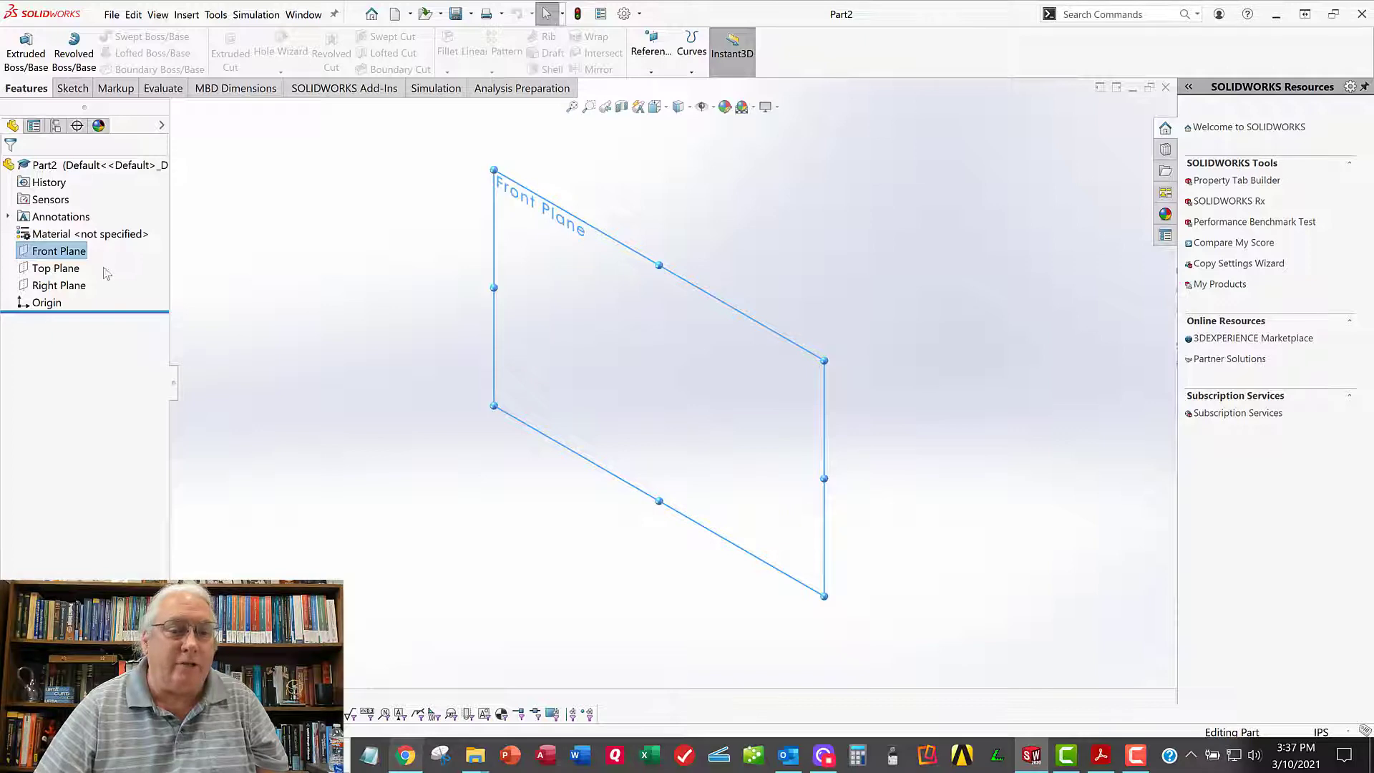
Step: Start a sketch on the Front Plane and draw a horizontal base about 5.6 in wide, interrupted by a rectangular notch about 0.83 in deep
click(68, 89)
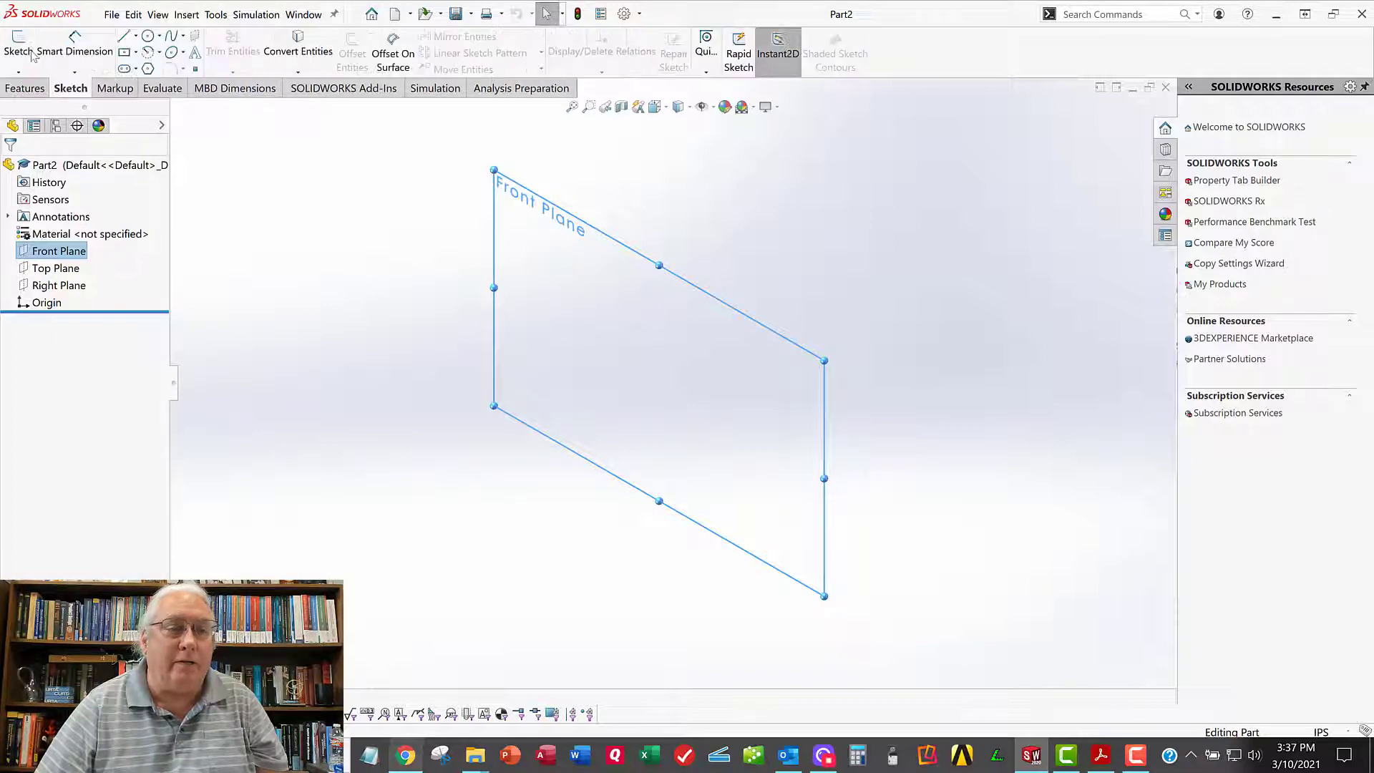
click(18, 50)
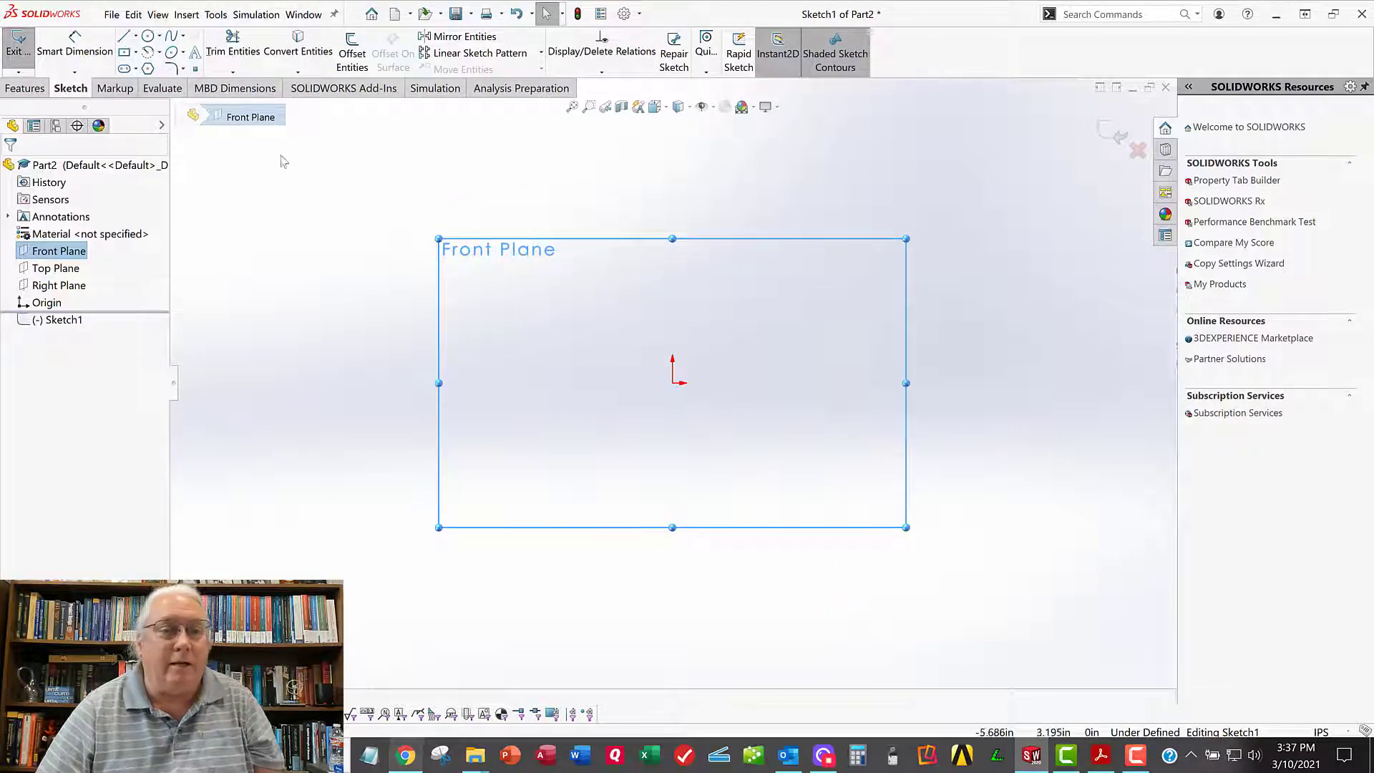
click(503, 383)
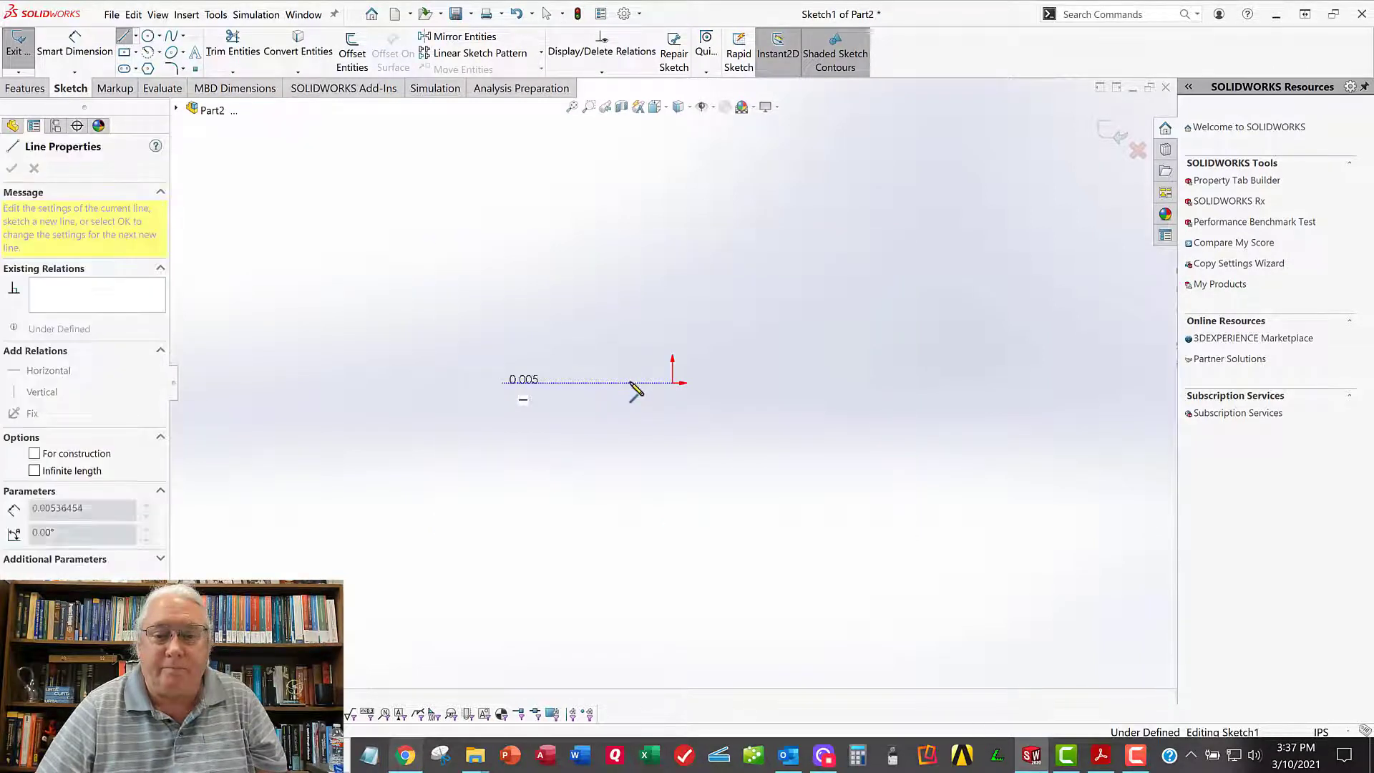
click(629, 383)
click(630, 327)
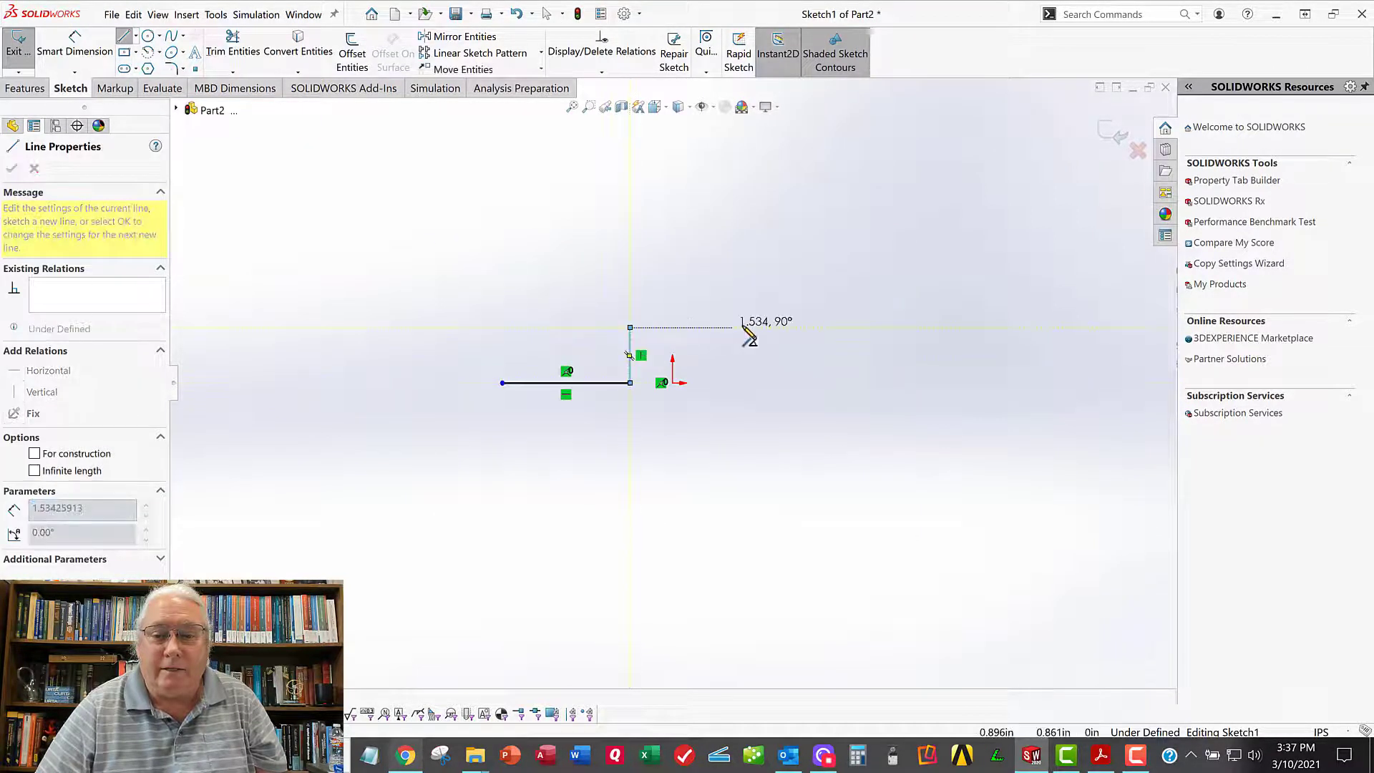
click(743, 327)
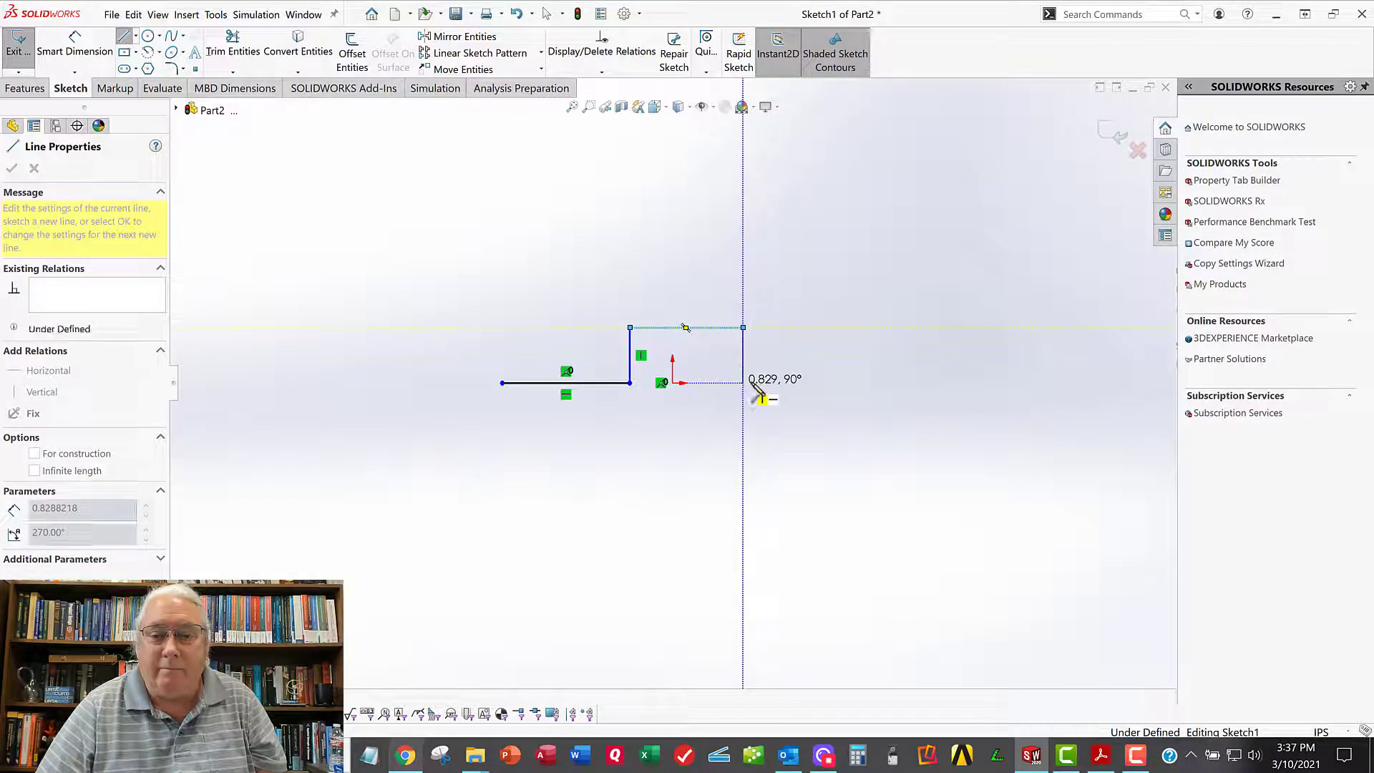
click(743, 382)
click(877, 382)
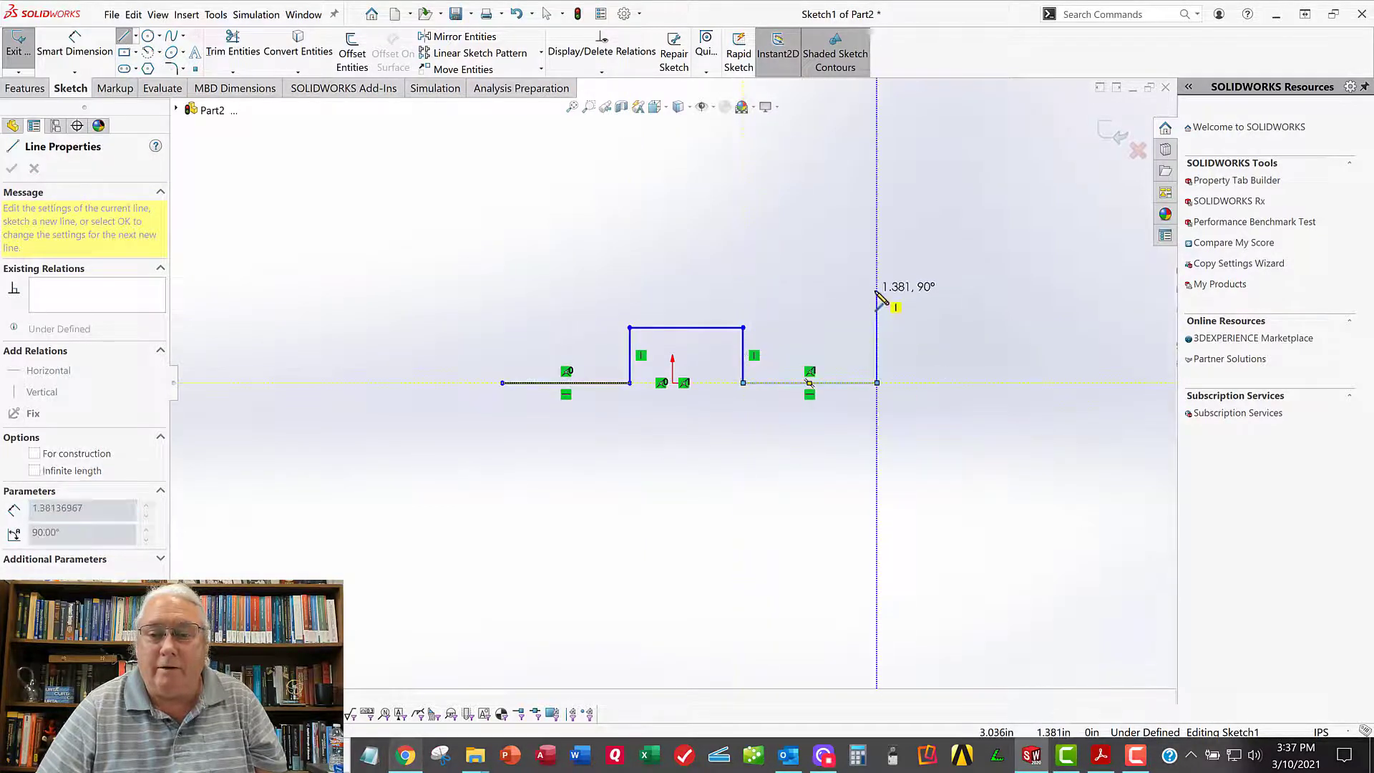
Step: Continue the outline up a right side about 1.38 in high, over a faceted arch with a flat horizontal top, and down a vertical left side
click(876, 290)
click(817, 215)
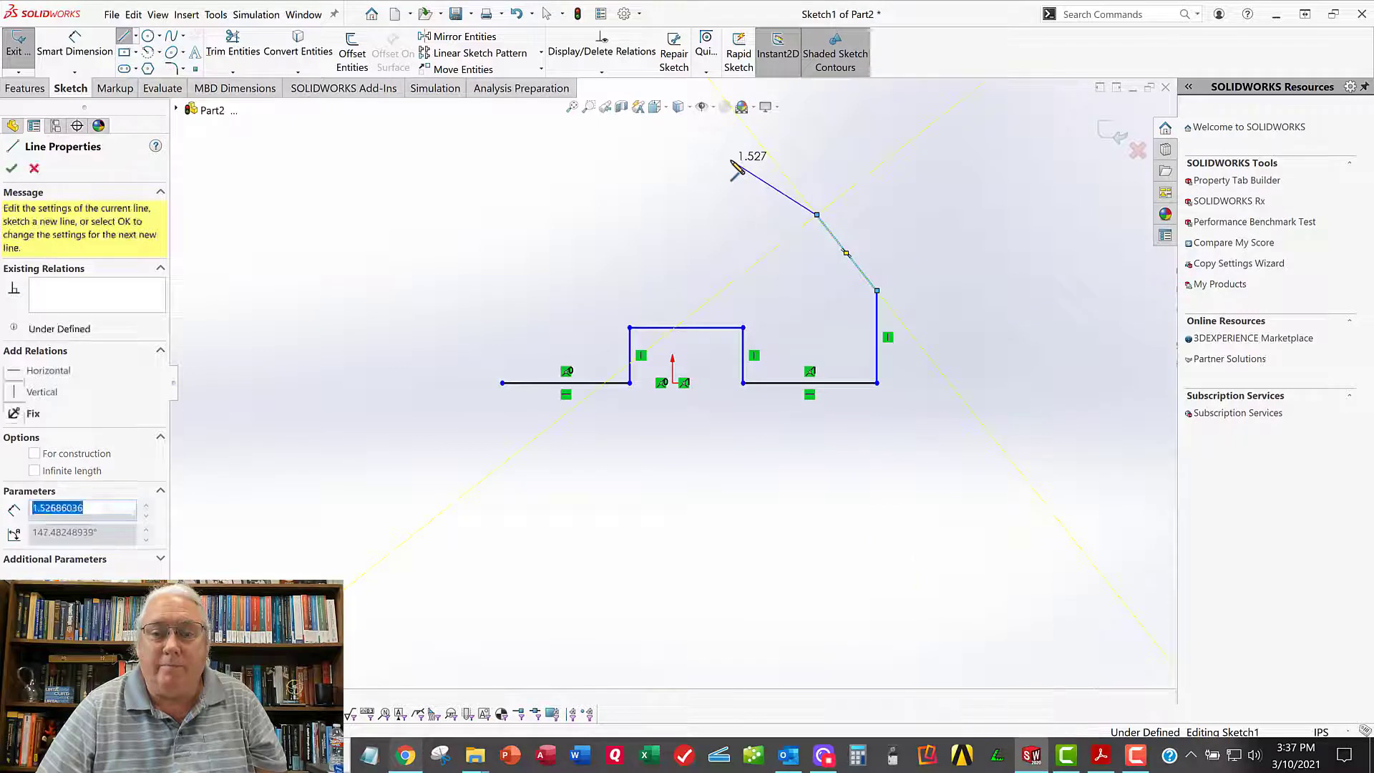
click(731, 160)
click(633, 160)
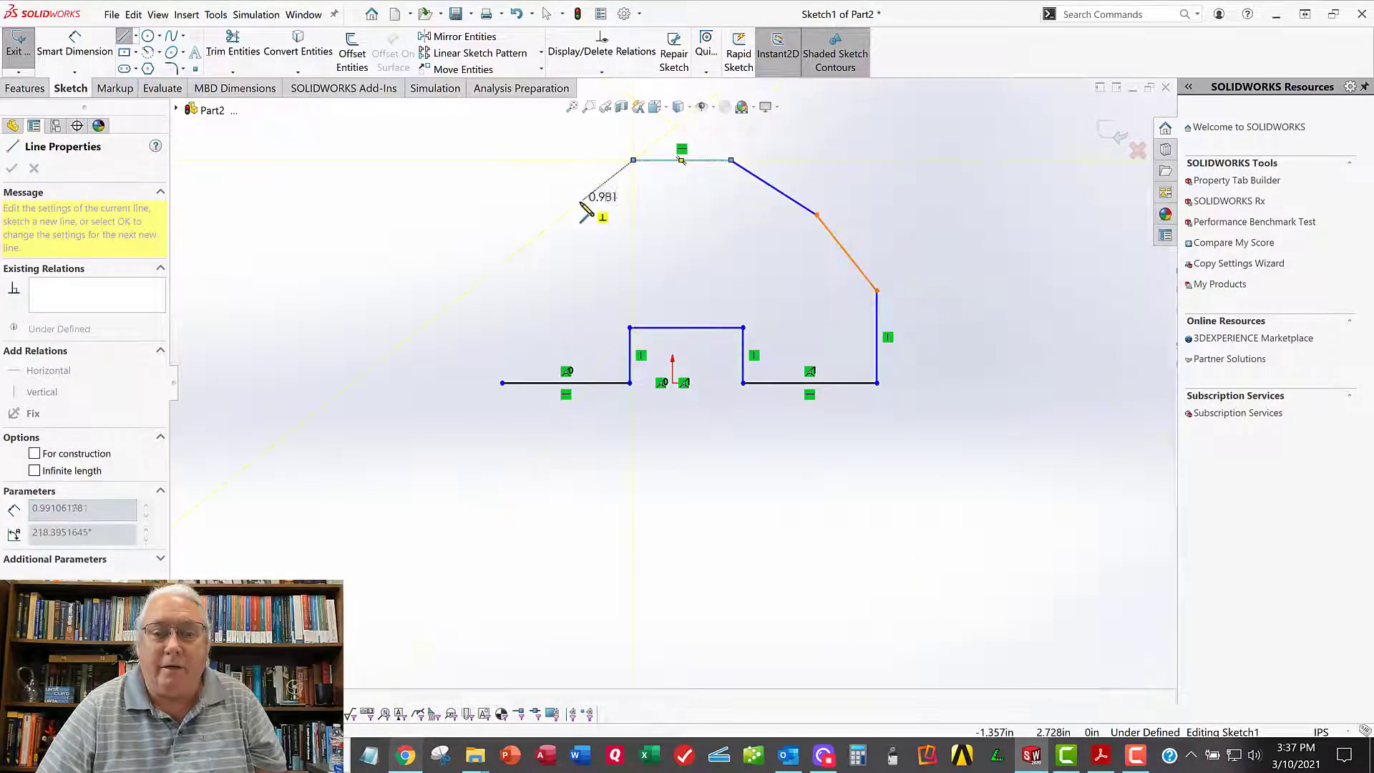
click(578, 203)
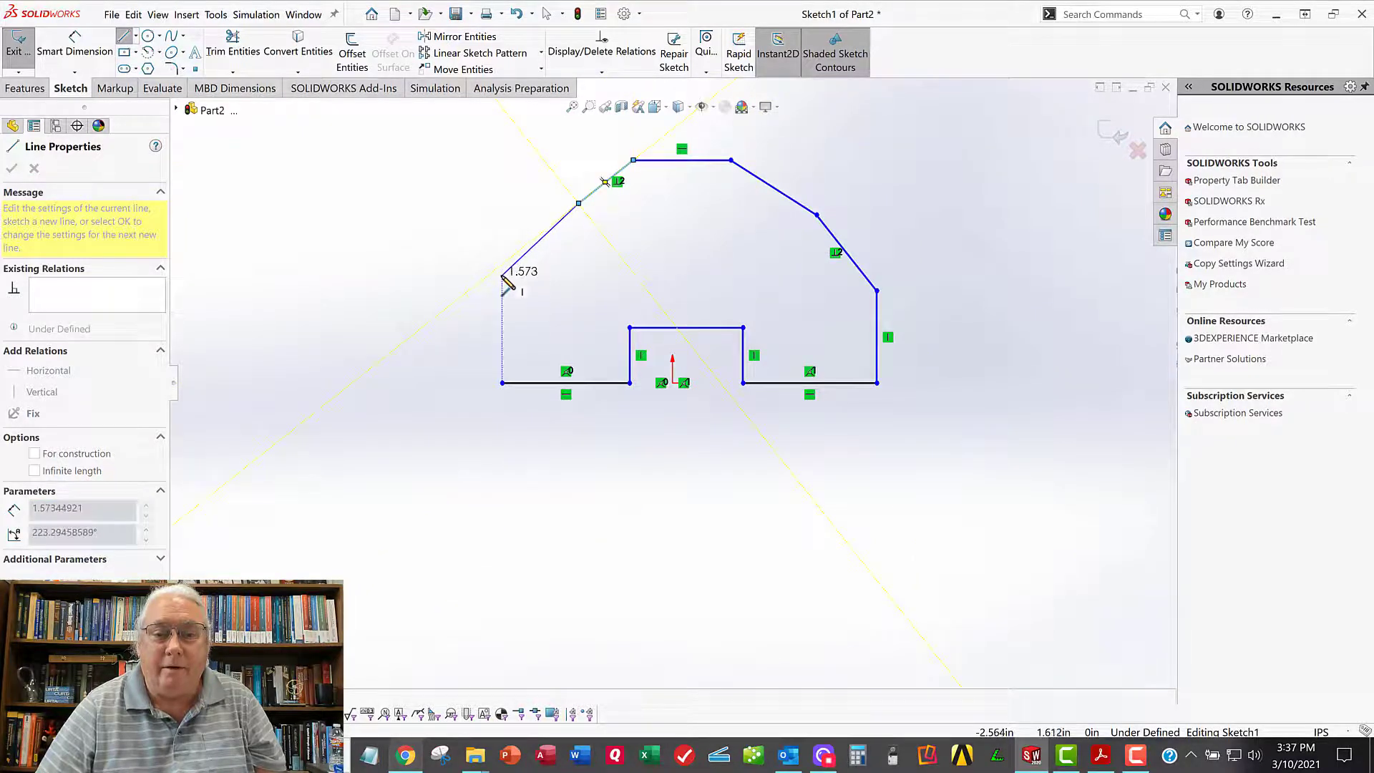
click(502, 274)
click(502, 383)
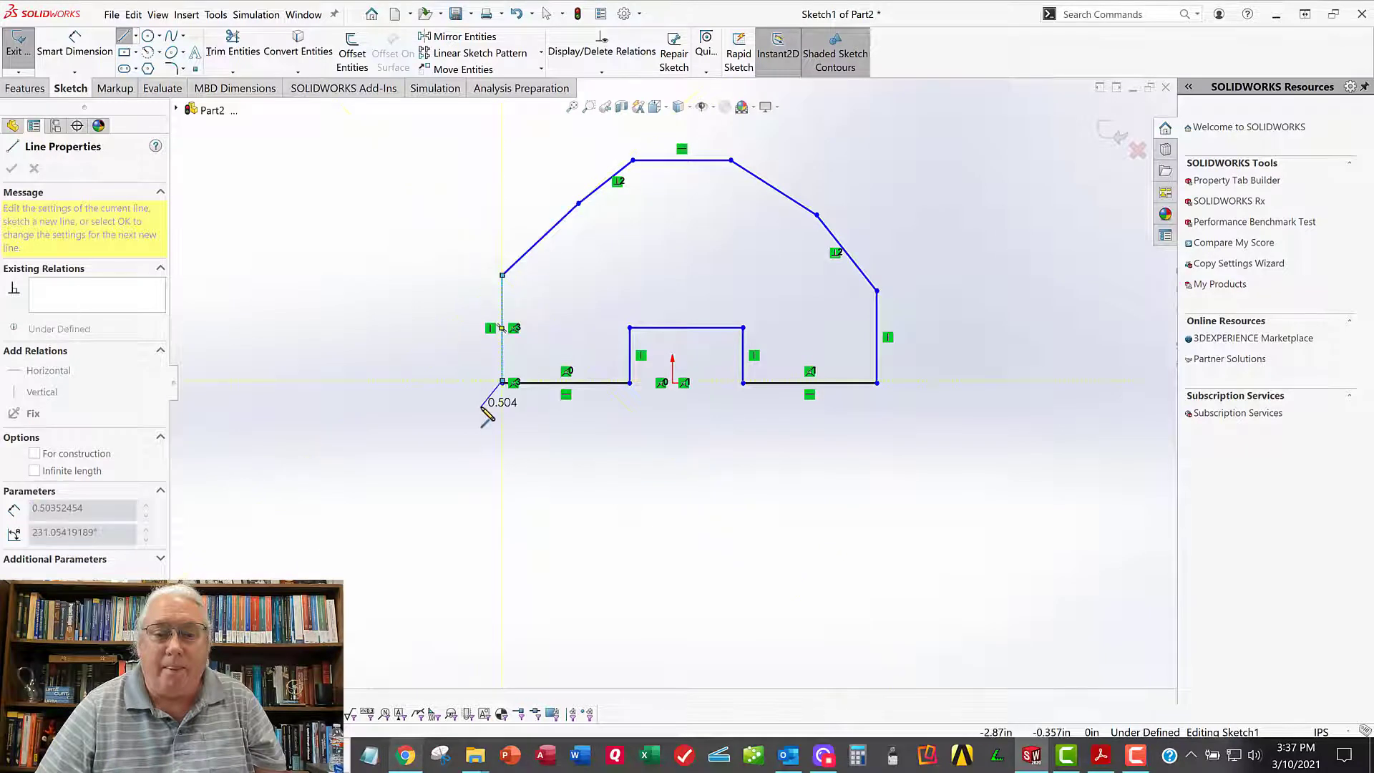
right_click(485, 372)
click(566, 435)
Step: Join the left side's loose endpoint to the left end of the base, and shift the notch's right side slightly outward
scroll(501, 378, down, 8)
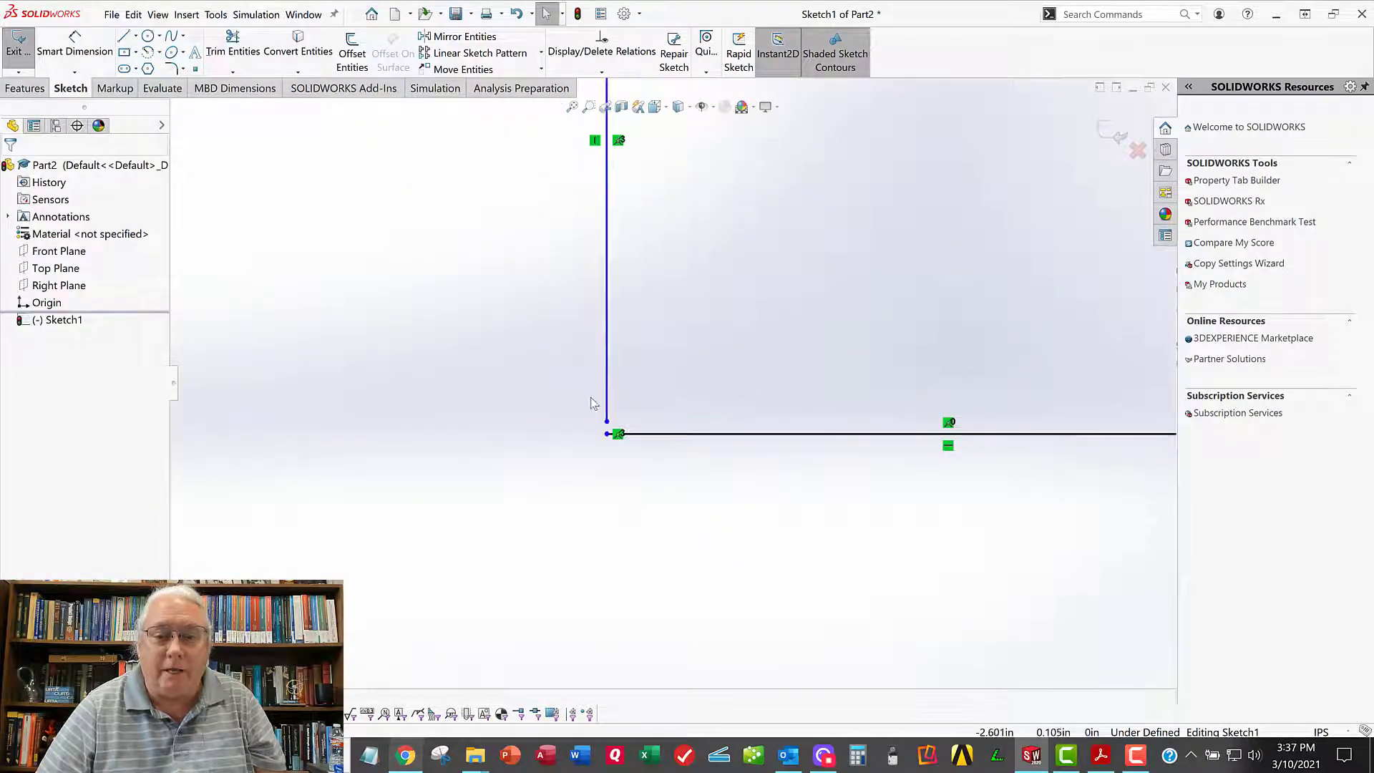
drag(607, 422, 607, 434)
scroll(458, 458, up, 8)
scroll(668, 350, up, 2)
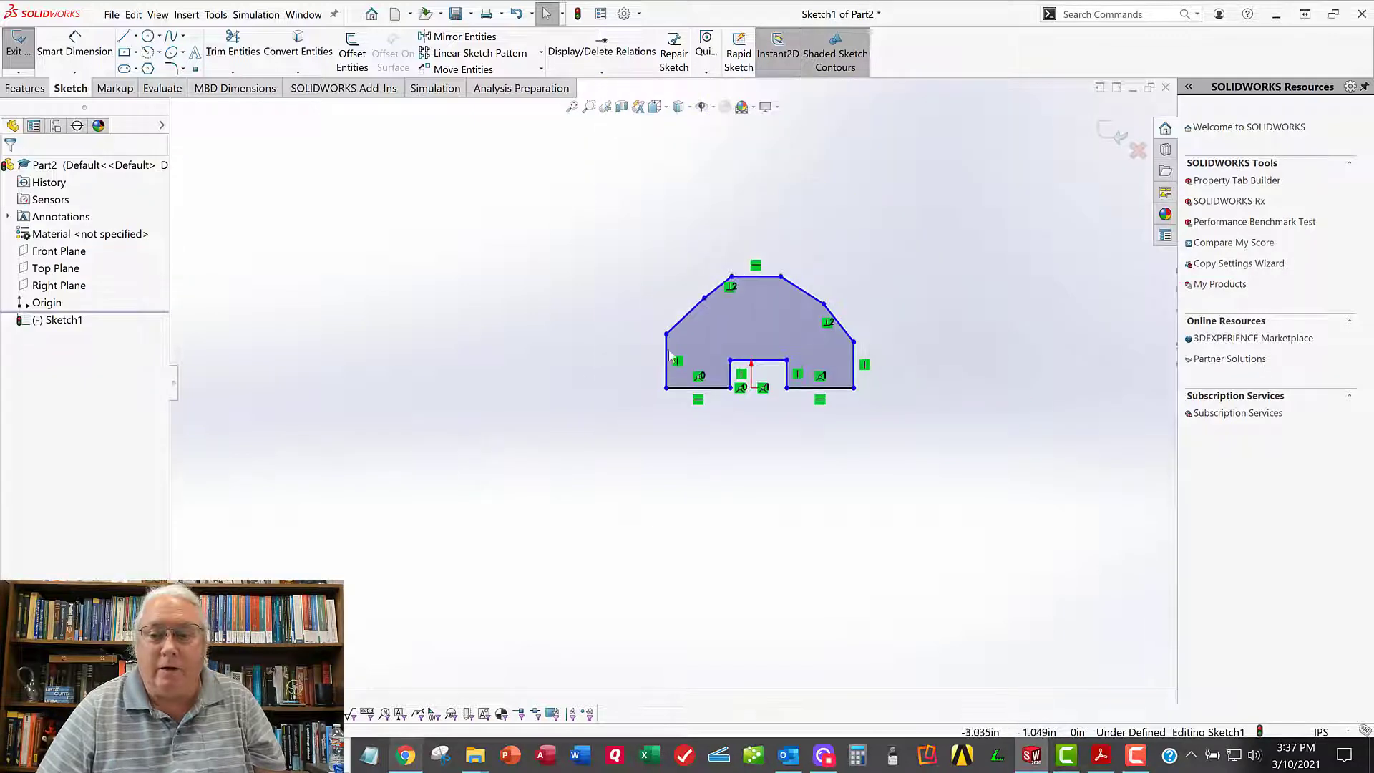
scroll(752, 335, down, 5)
scroll(756, 351, up, 1)
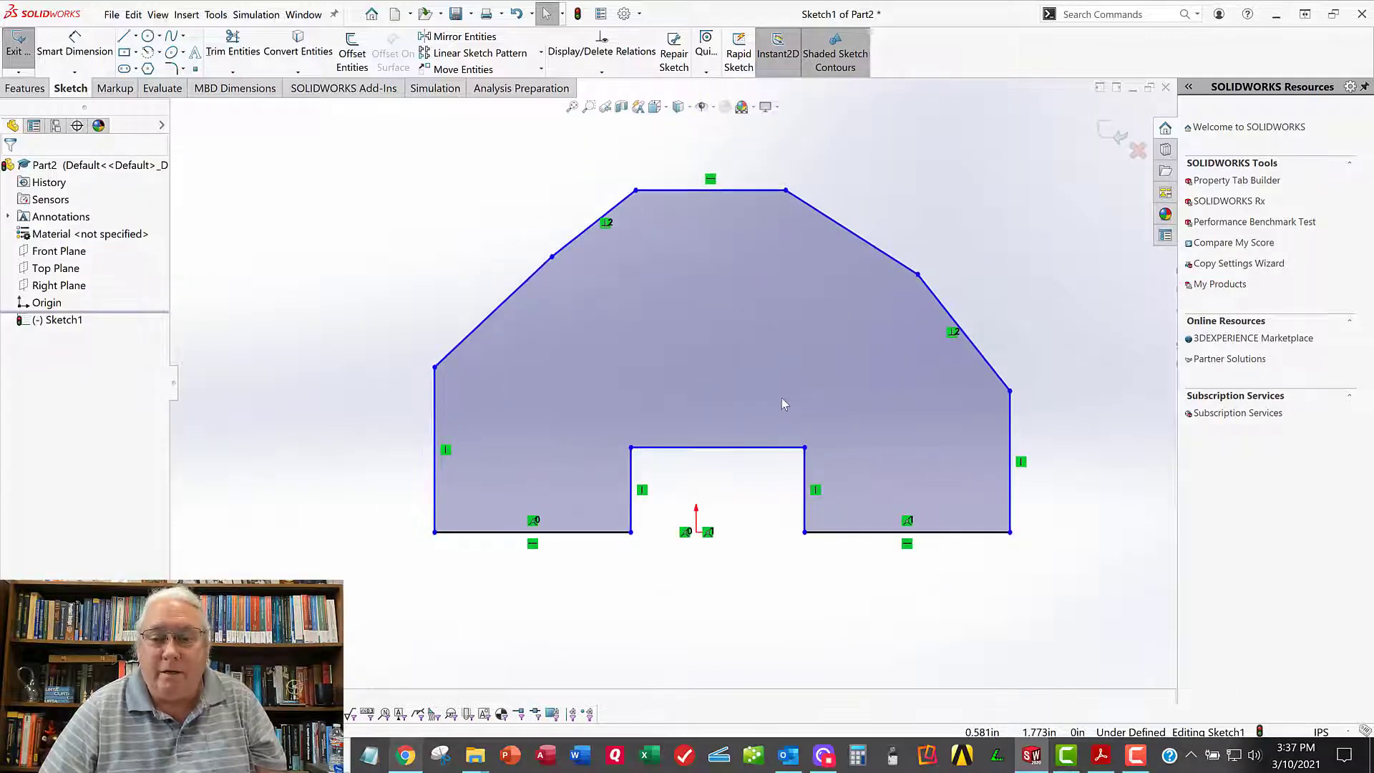
mouse_move(805, 533)
mouse_down()
mouse_move(802, 513)
mouse_move(807, 533)
mouse_up()
click(887, 549)
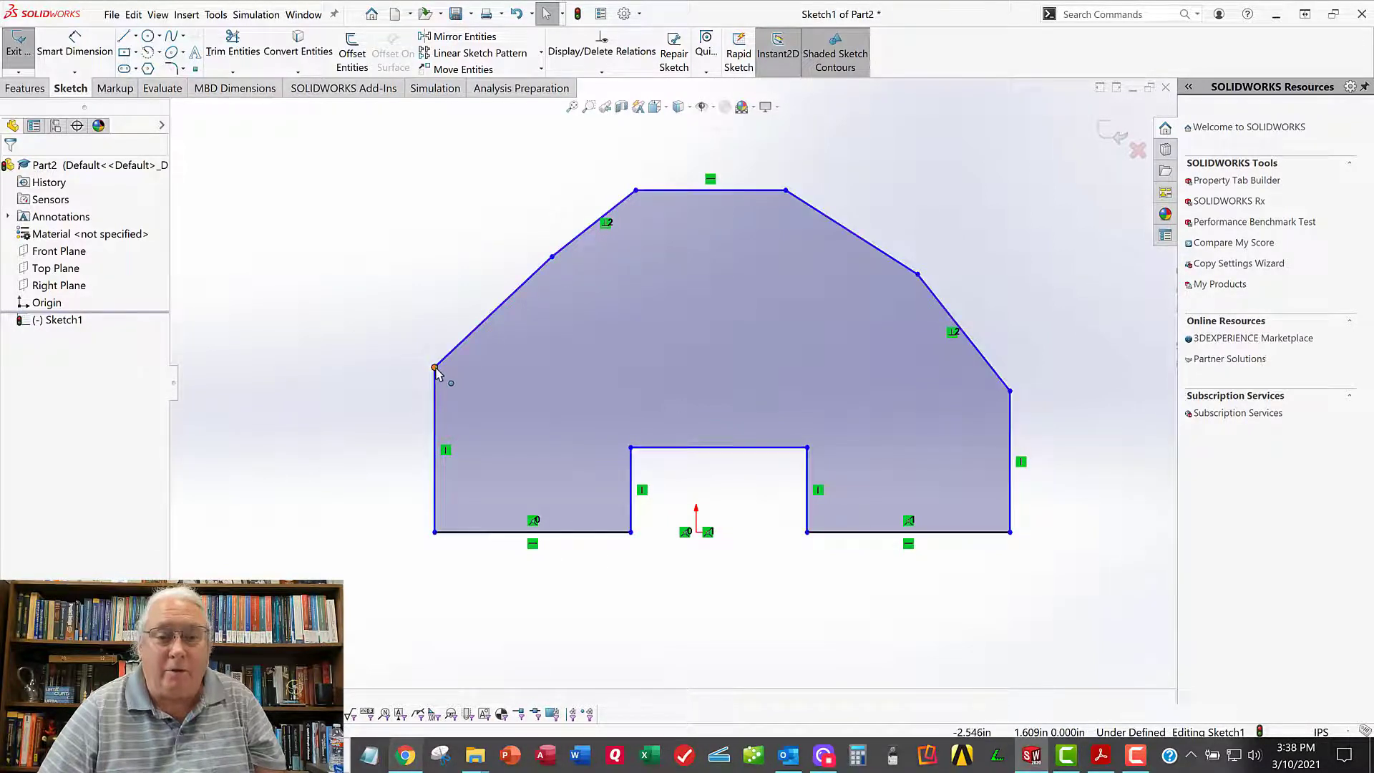
Step: Add Horizontal relations between the upper endpoints of the two vertical sides and between the two shoulder vertices above them
ctrl+click(1009, 390)
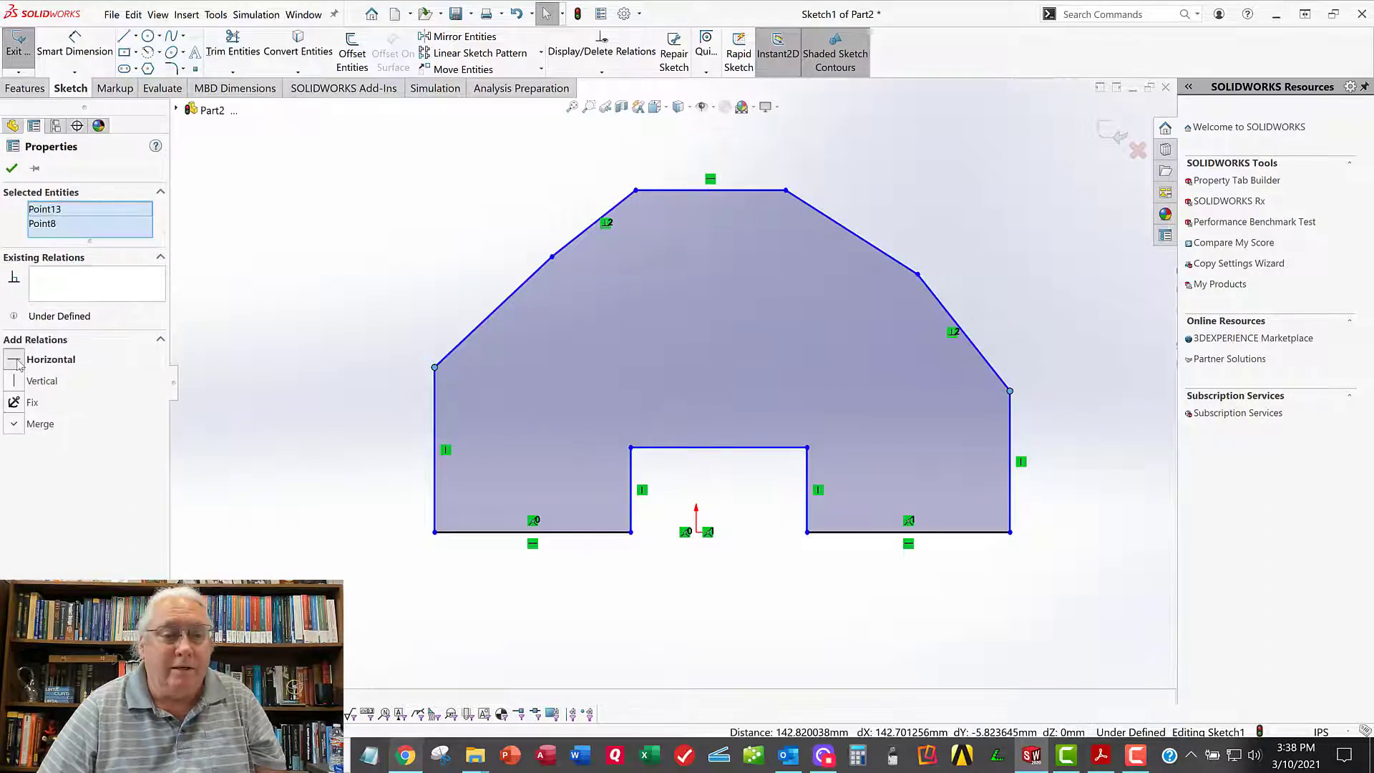
click(19, 361)
click(11, 169)
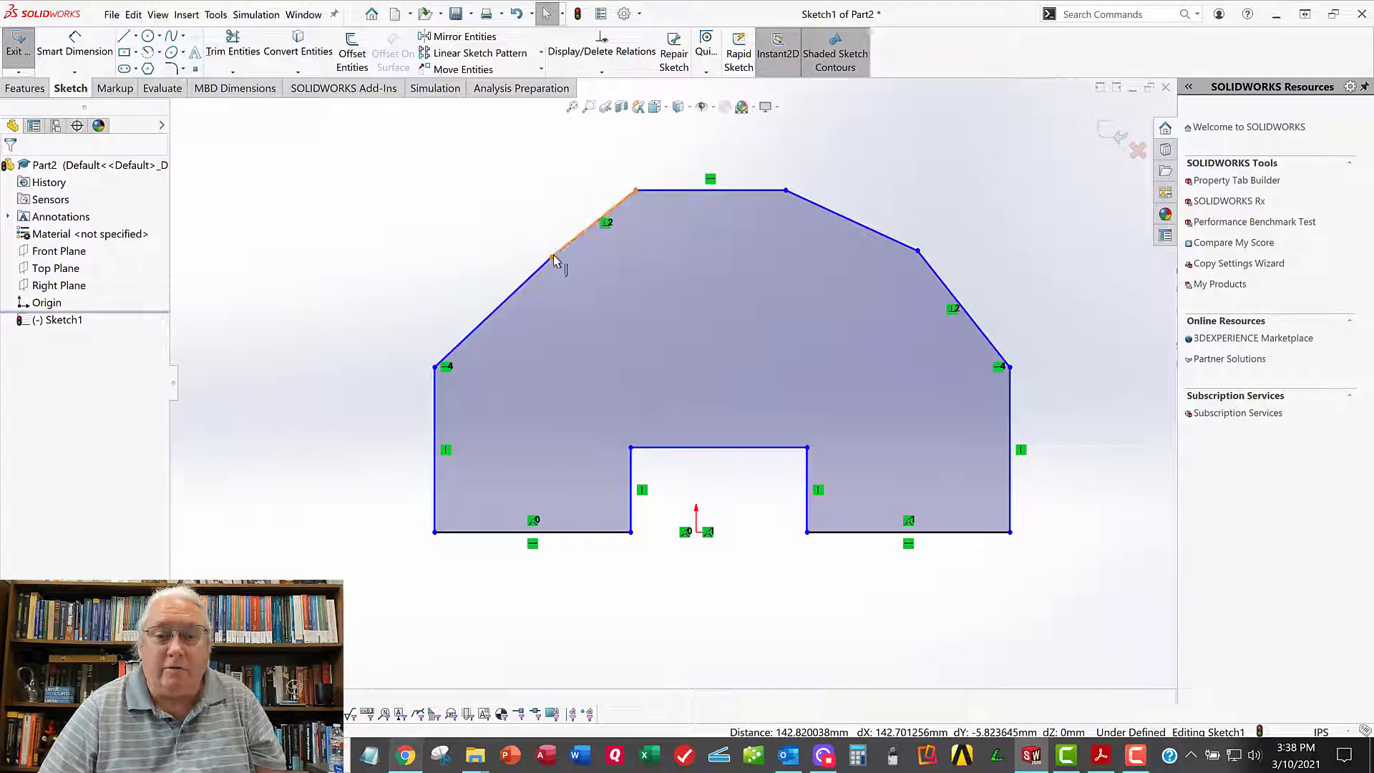
ctrl+click(917, 250)
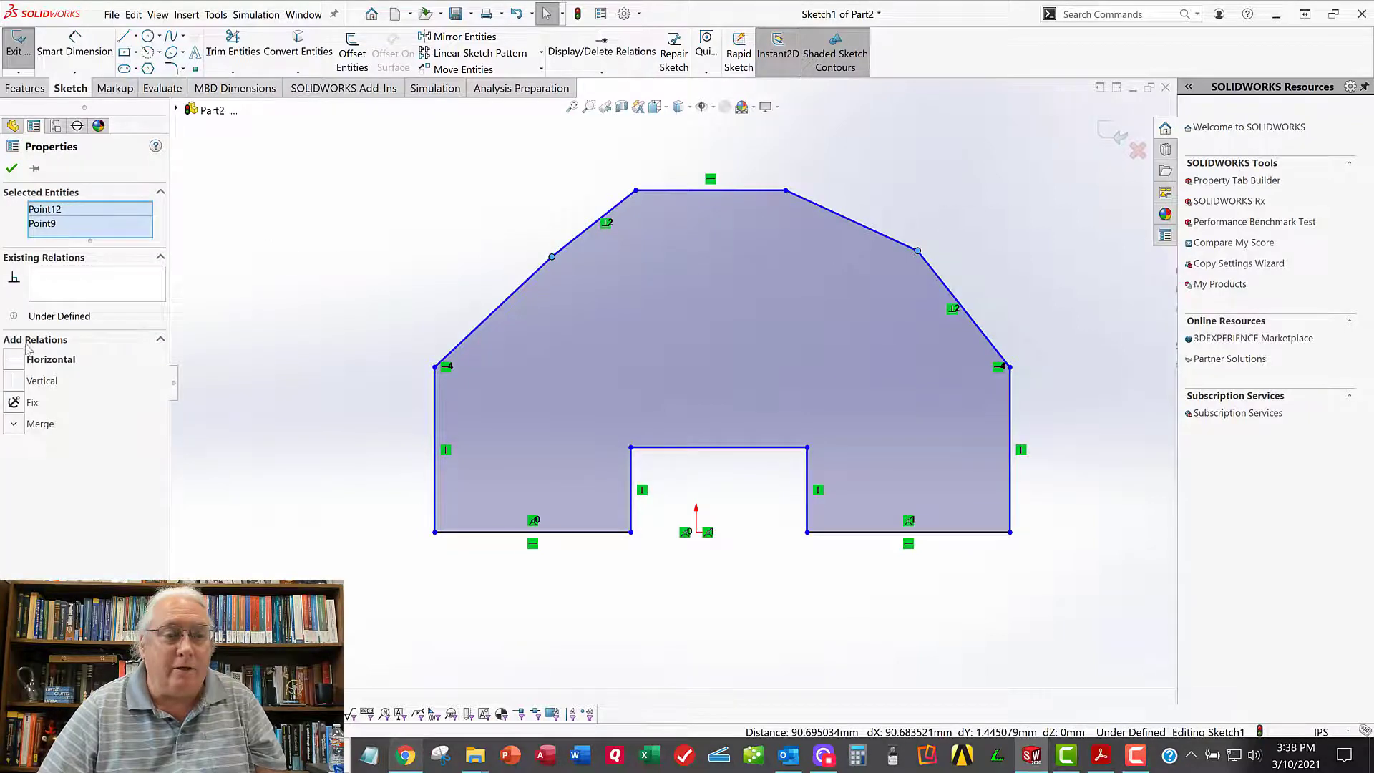
click(15, 360)
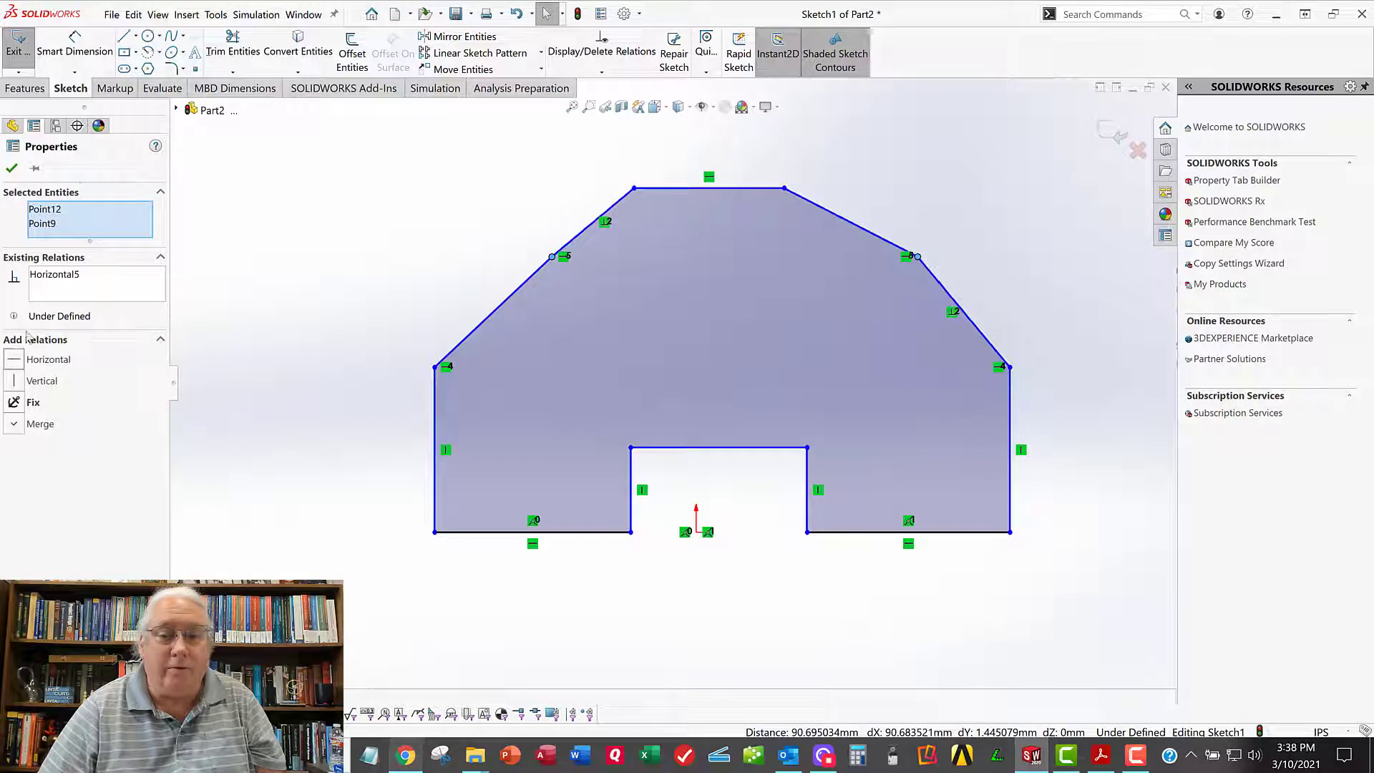
click(12, 168)
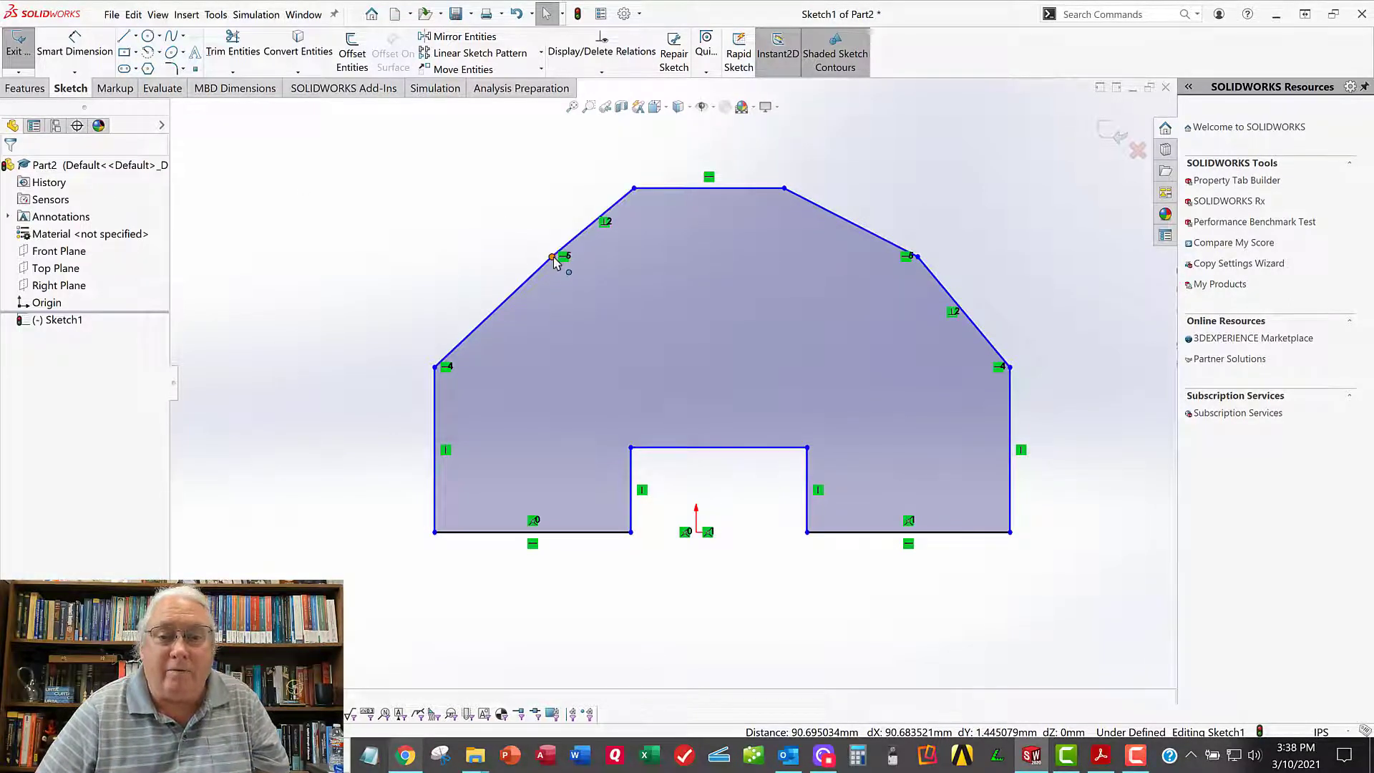
Step: Move the left shoulder vertex outward so the arch is roughly symmetrical
drag(555, 256, 517, 257)
click(958, 186)
scroll(718, 380, up, 3)
scroll(726, 354, down, 1)
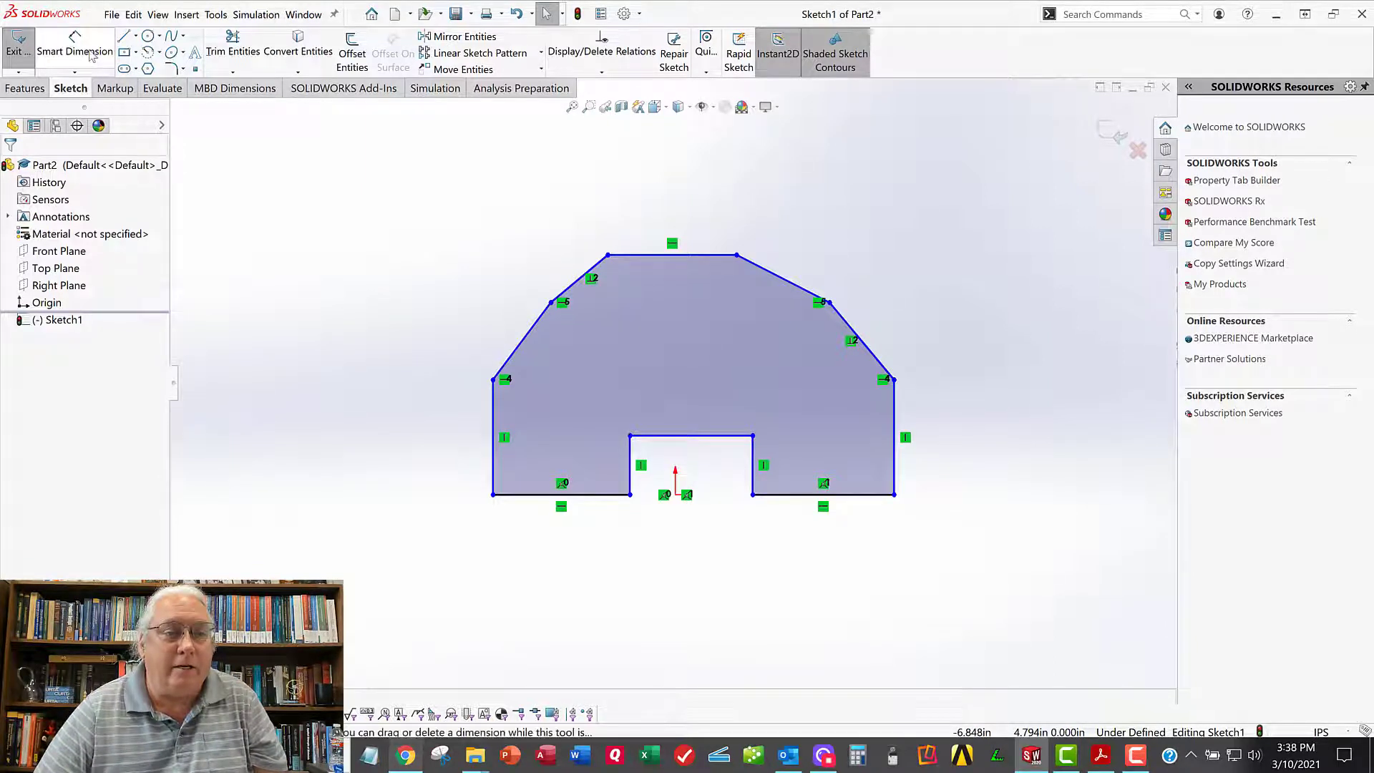
Step: Add ordinate dimensions below the profile from its right side as zero to both notch sides and the left side, and shift the row slightly lower
click(79, 73)
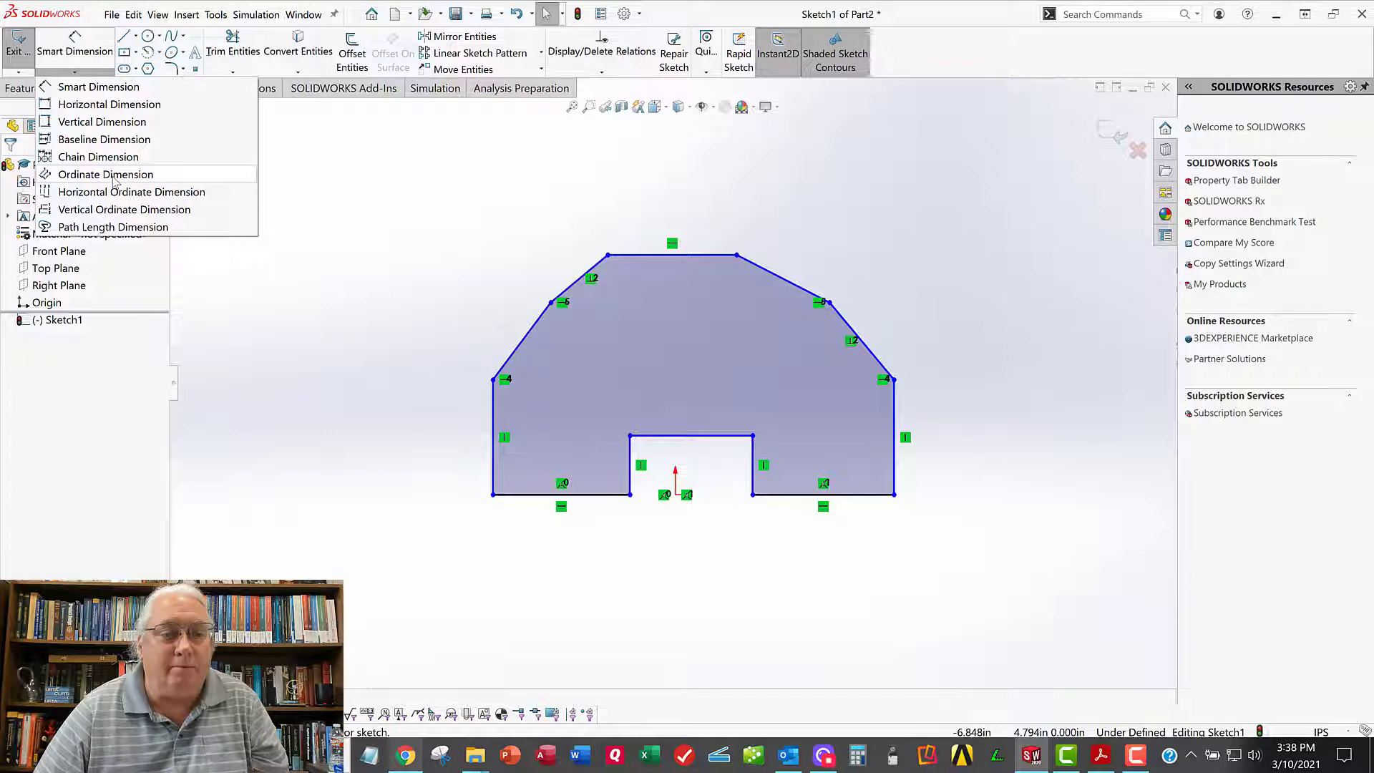
click(113, 175)
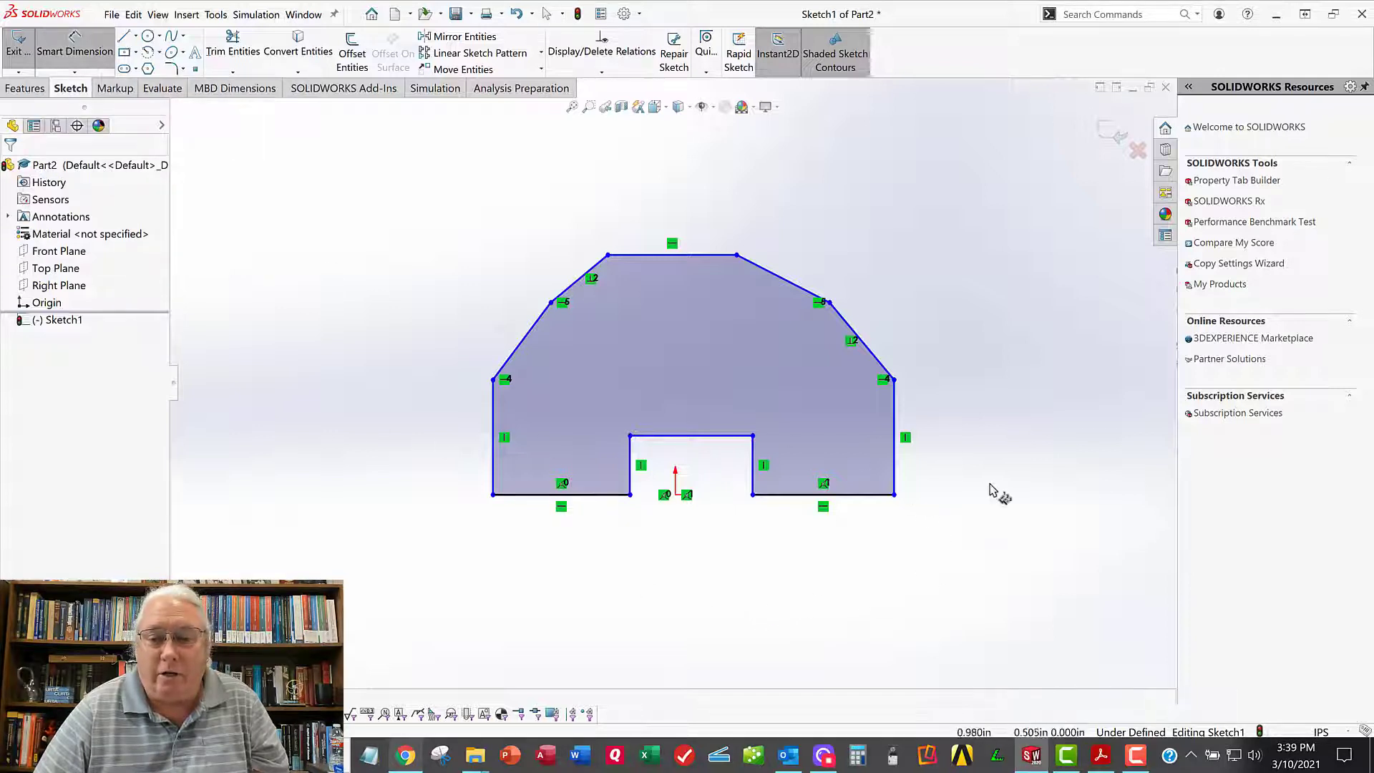
click(895, 481)
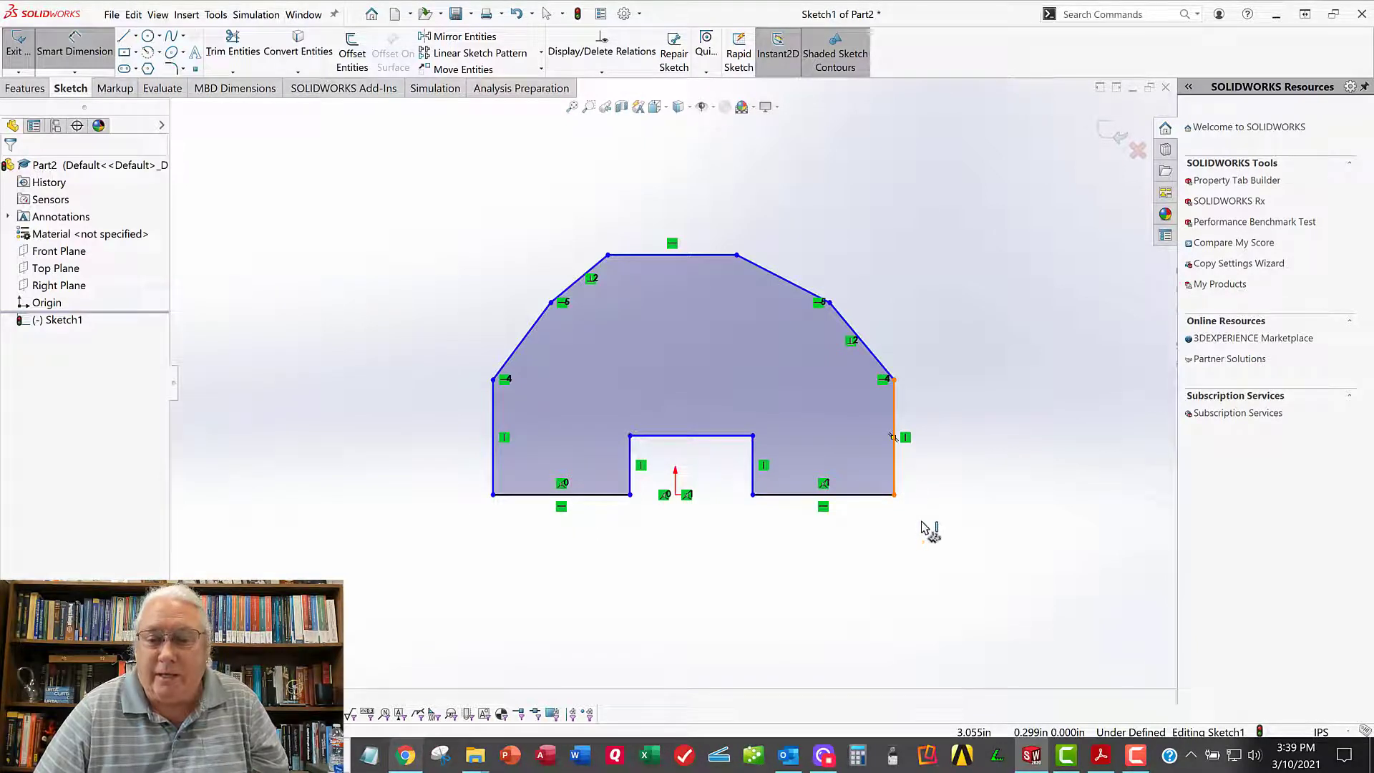
click(894, 569)
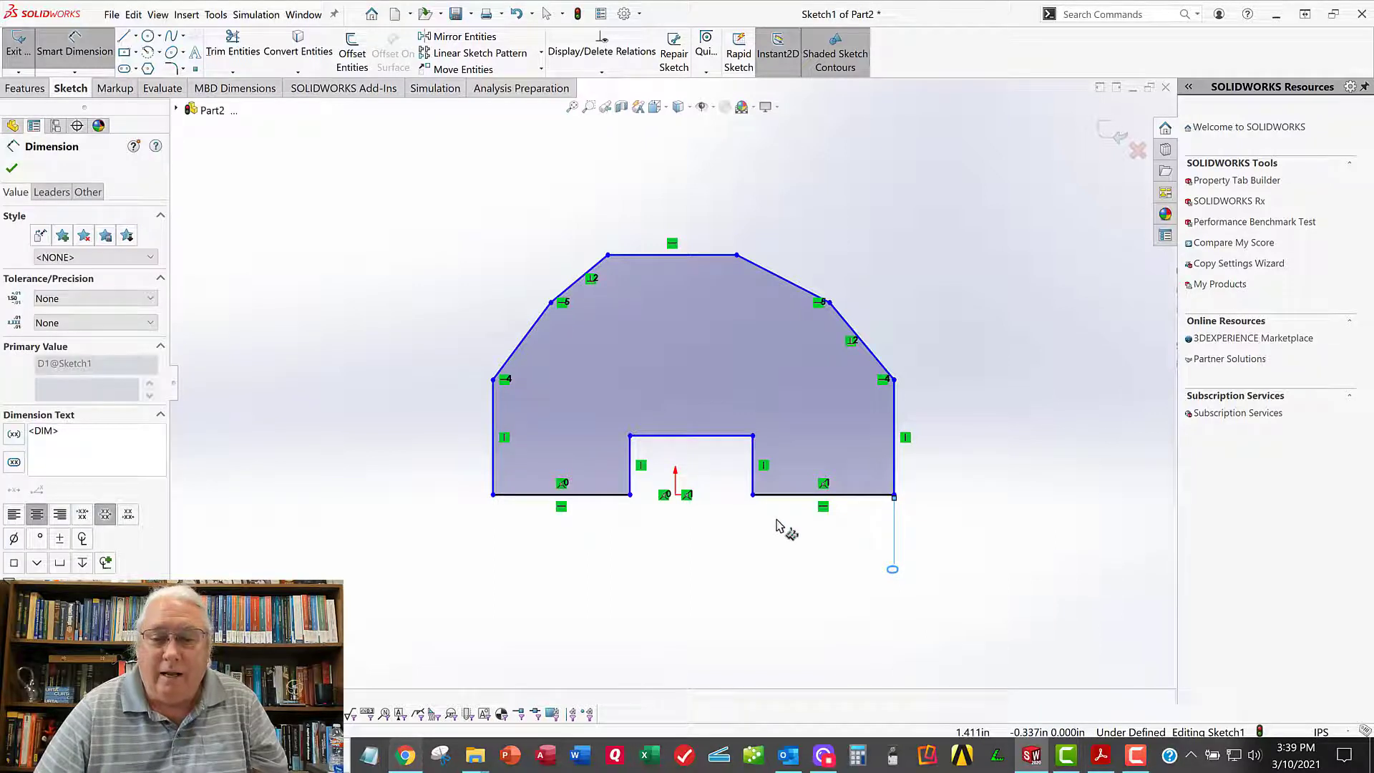
click(754, 479)
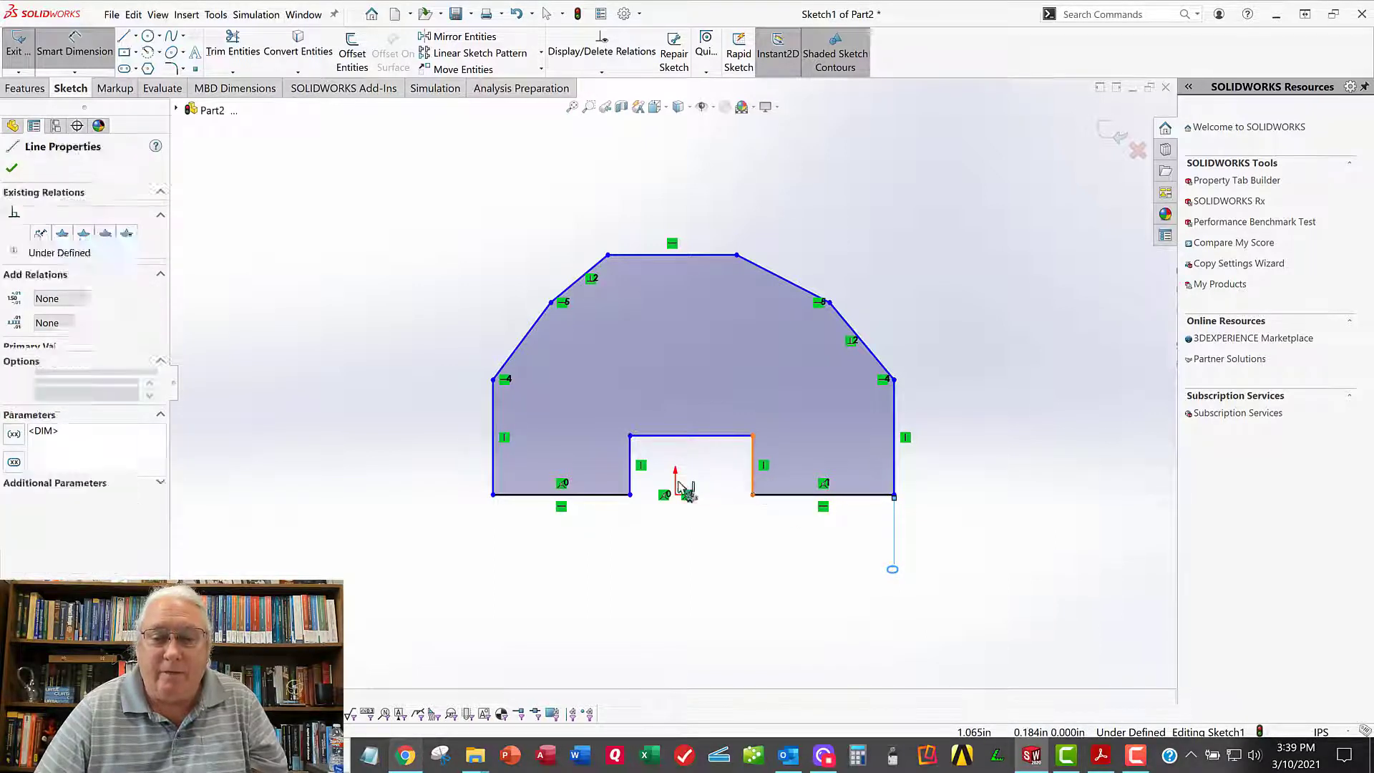
click(631, 472)
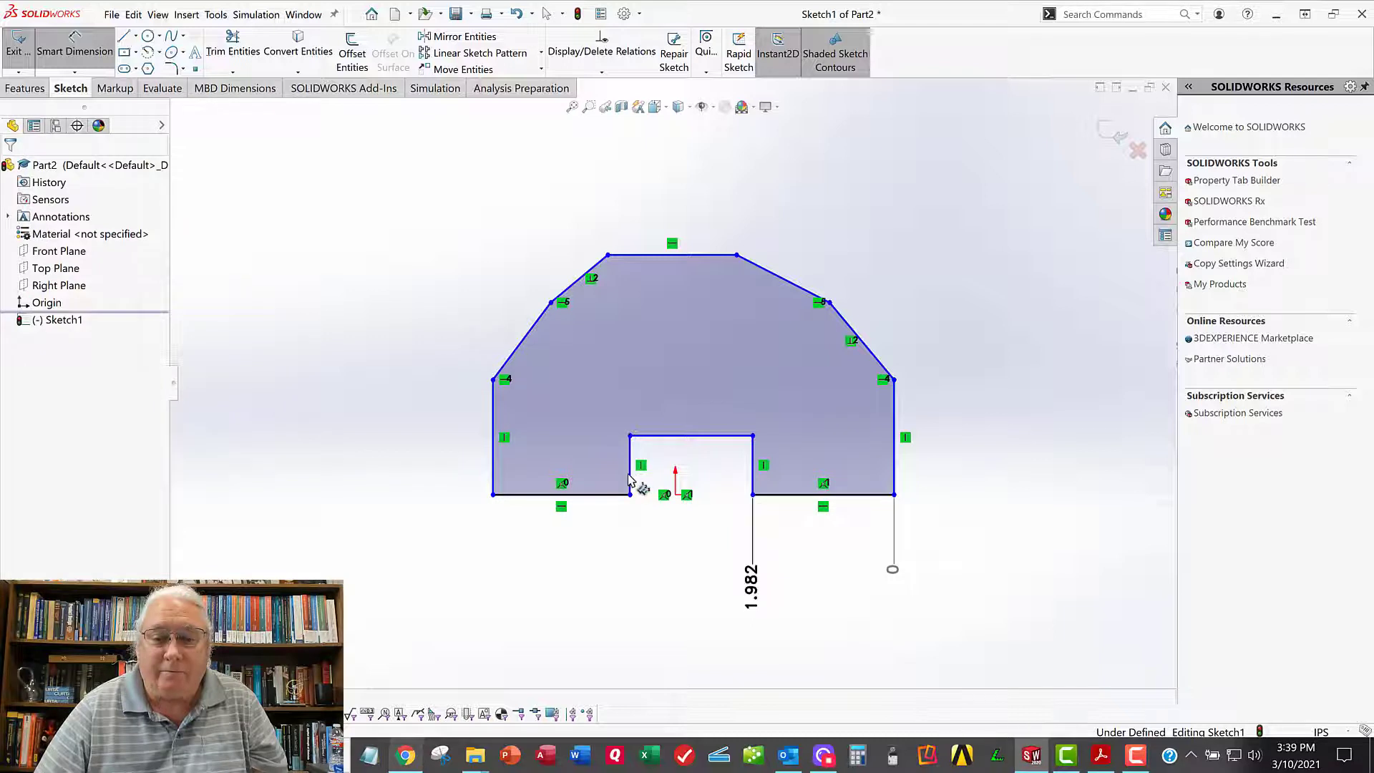
click(493, 479)
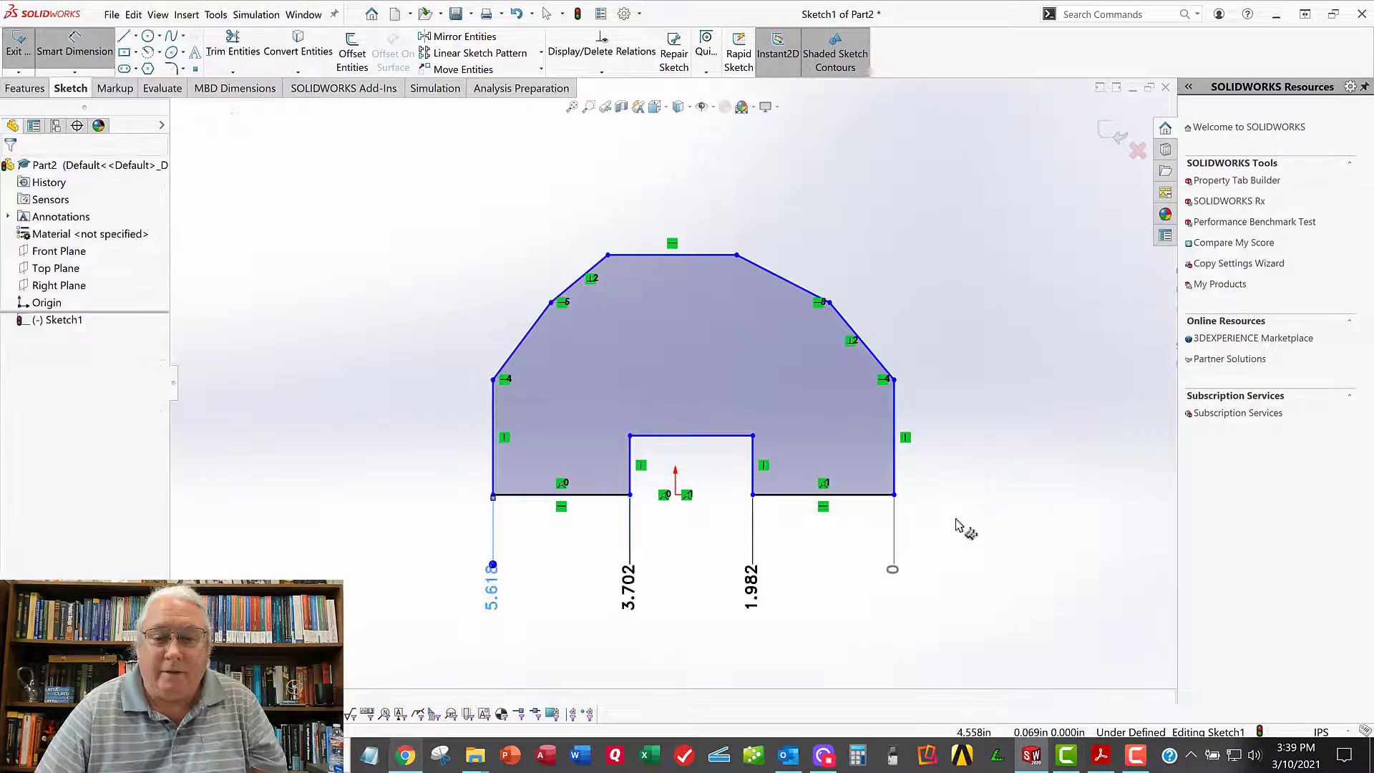
click(92, 68)
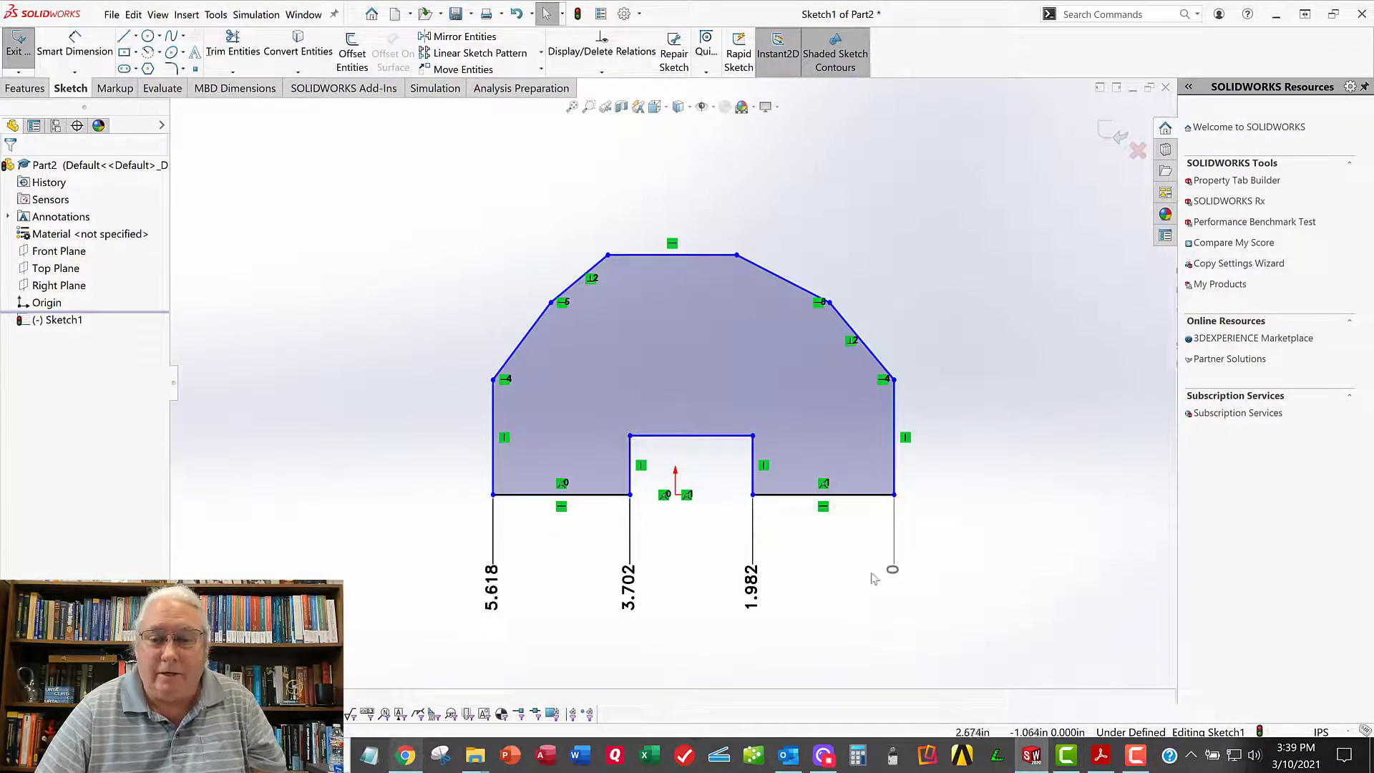
mouse_move(892, 570)
mouse_down()
mouse_move(900, 628)
mouse_move(894, 578)
mouse_up()
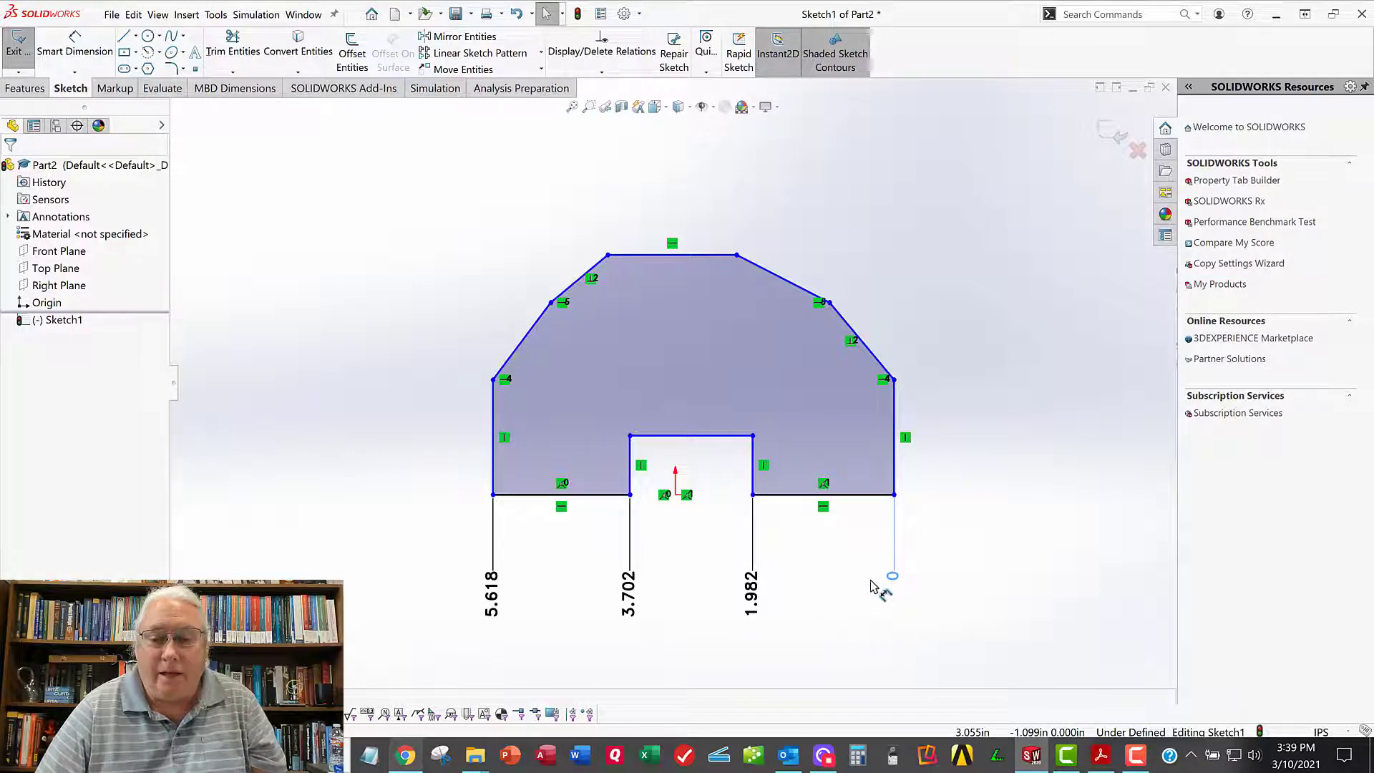
click(932, 312)
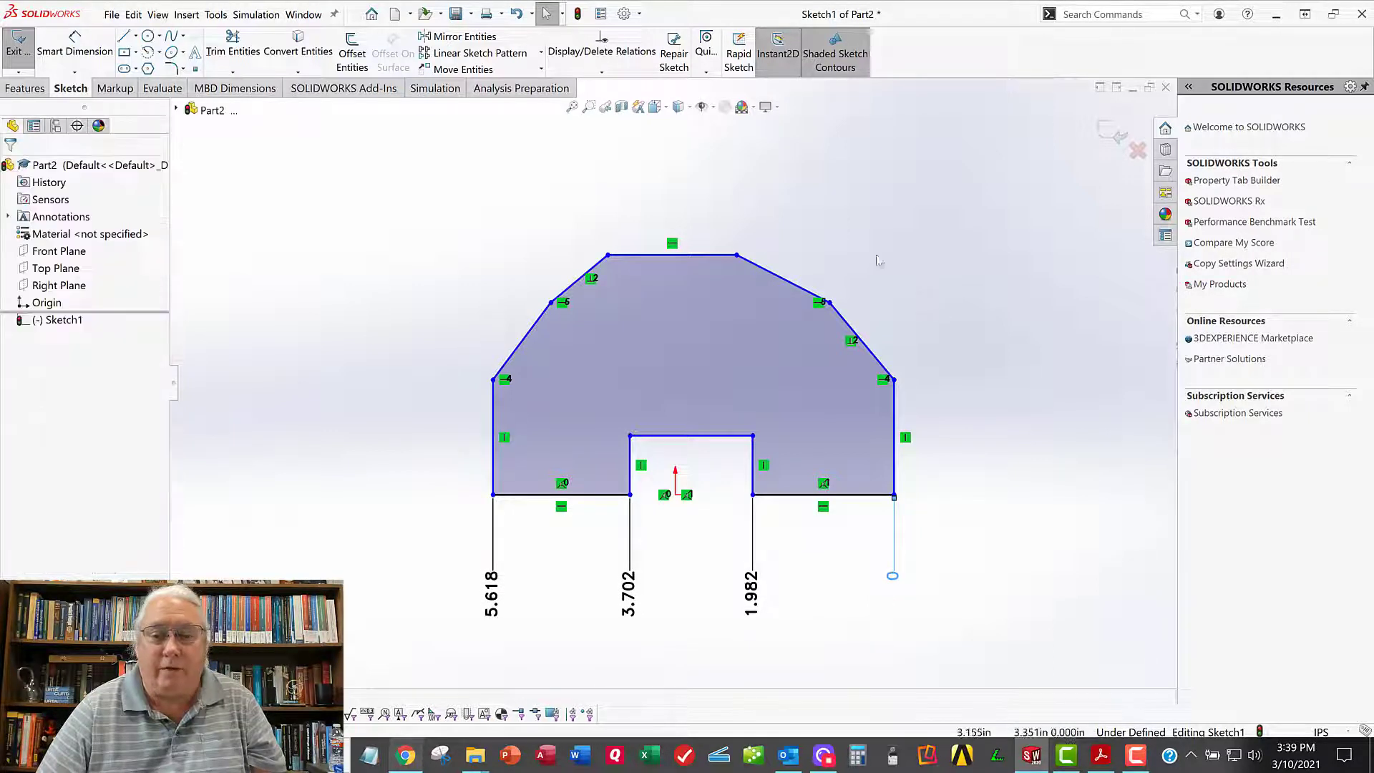
Step: Add ordinate dimensions above the profile from its right side as zero to the four upper vertices, and shift the row slightly lower
click(75, 72)
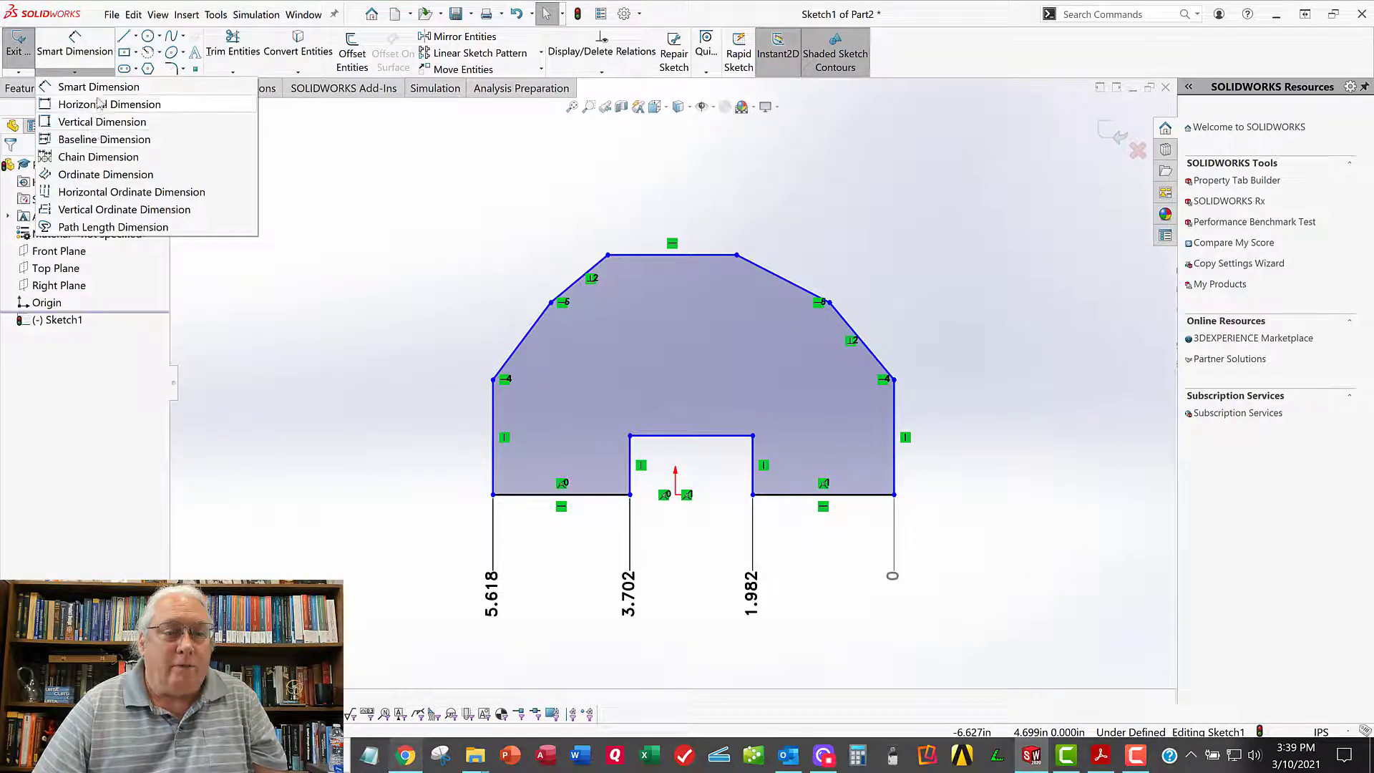
click(93, 174)
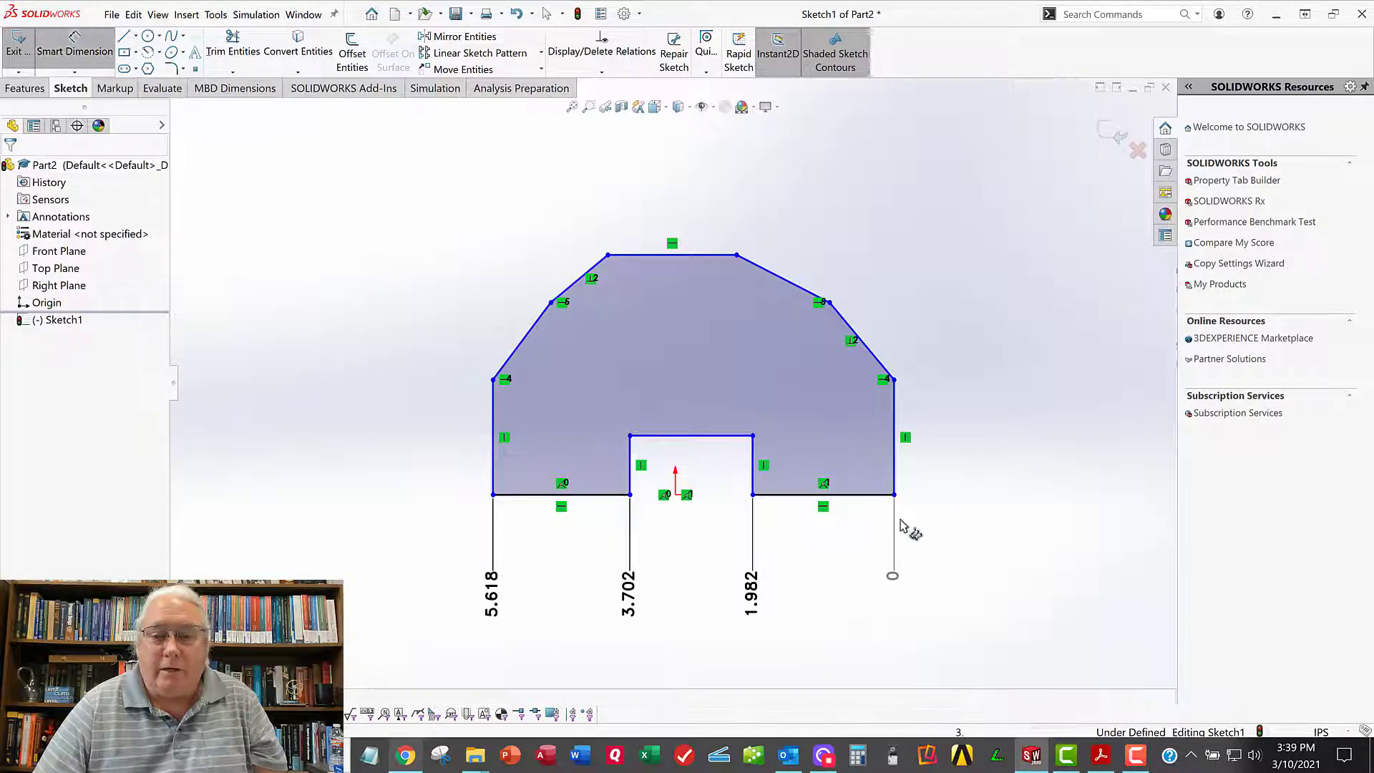
click(894, 403)
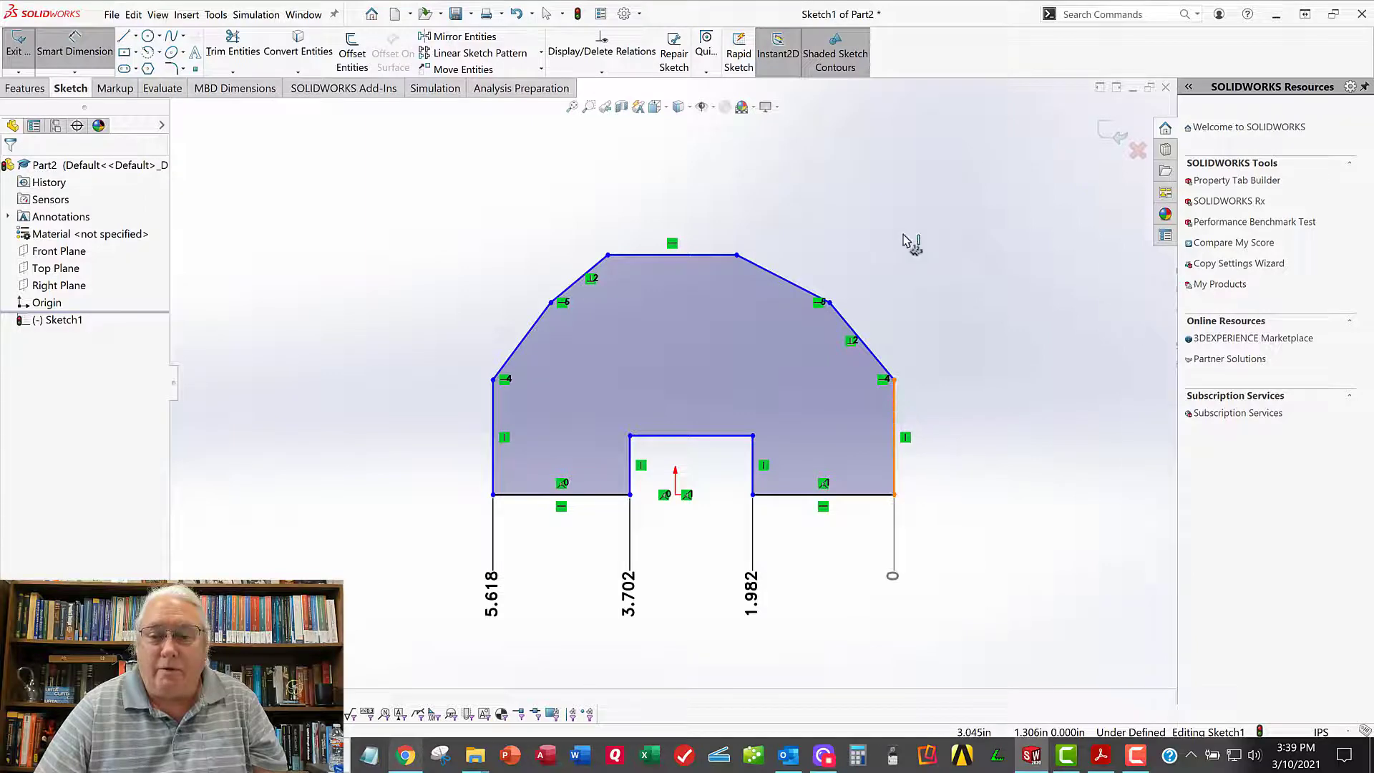
click(896, 213)
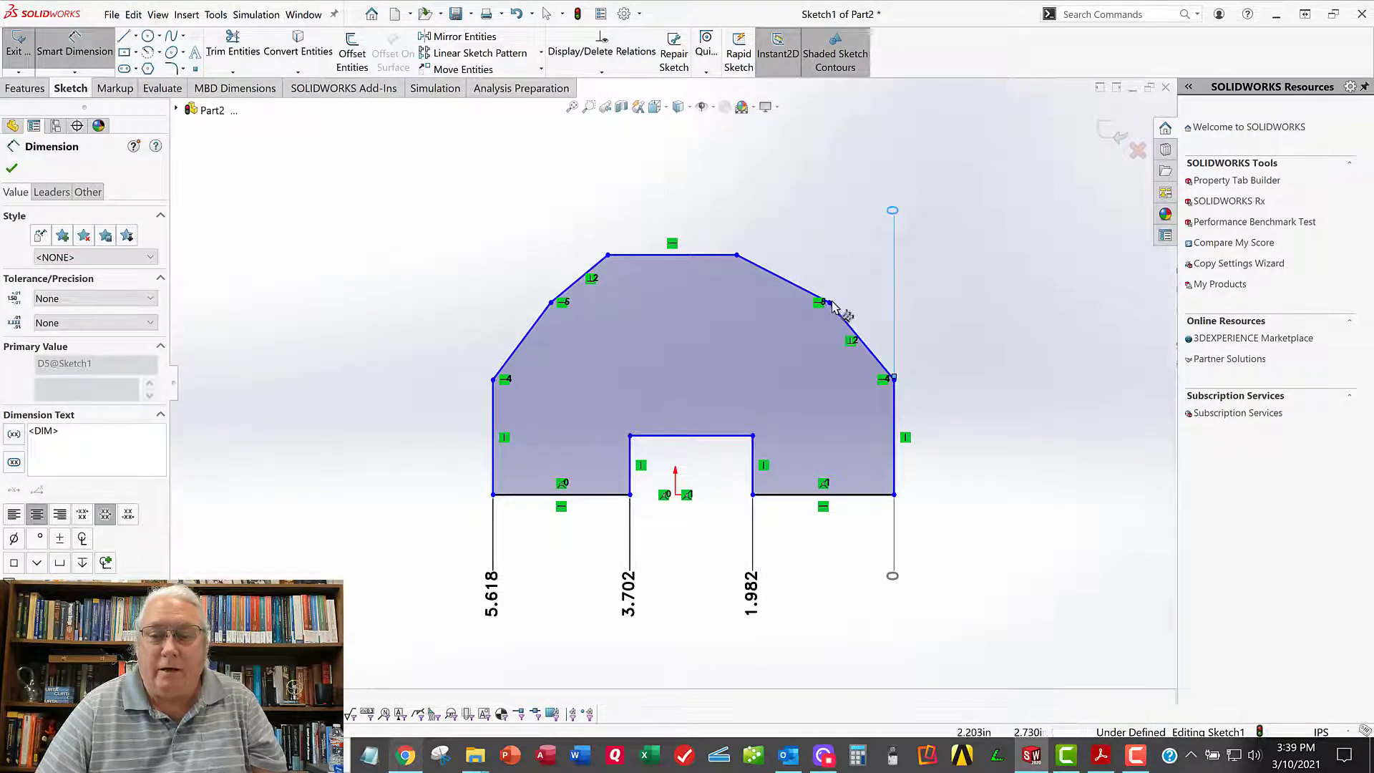
click(828, 303)
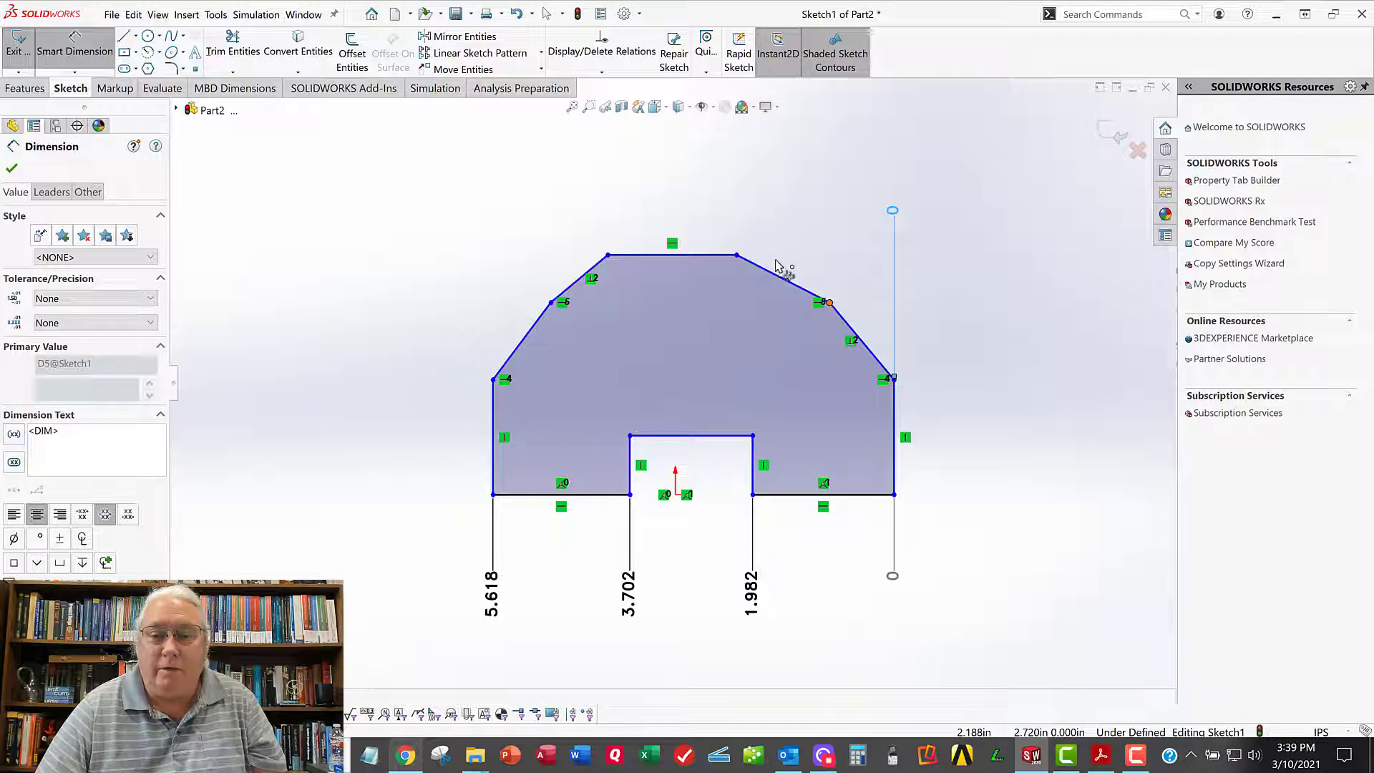
click(737, 255)
click(609, 256)
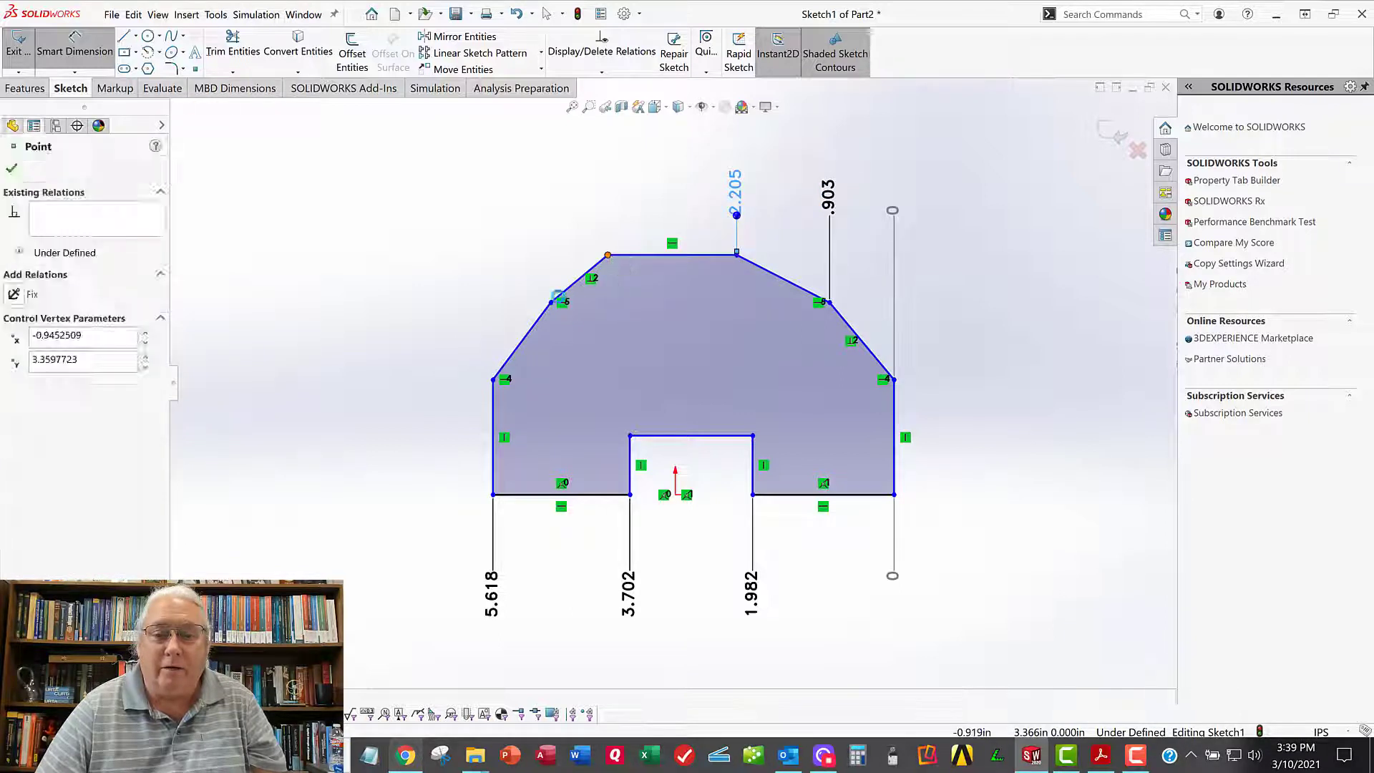
click(550, 302)
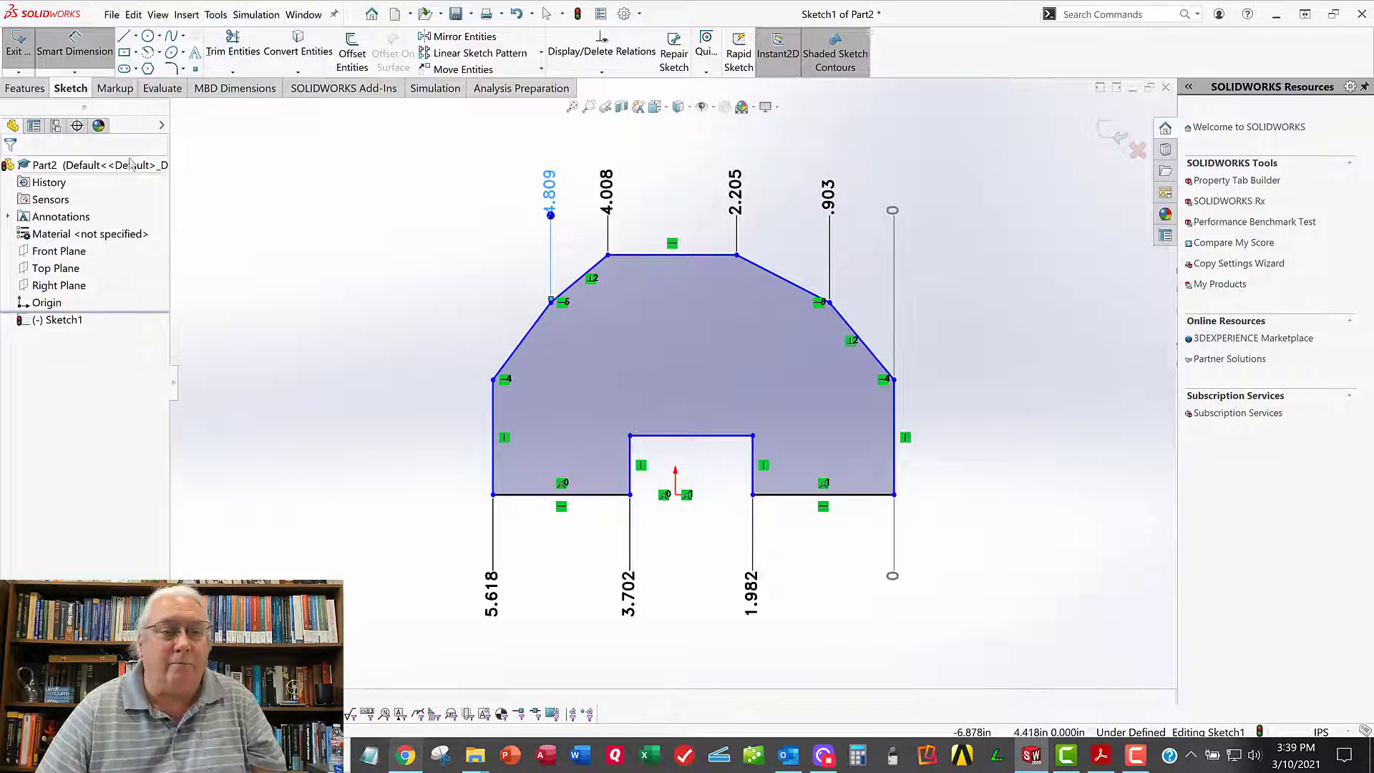
click(76, 54)
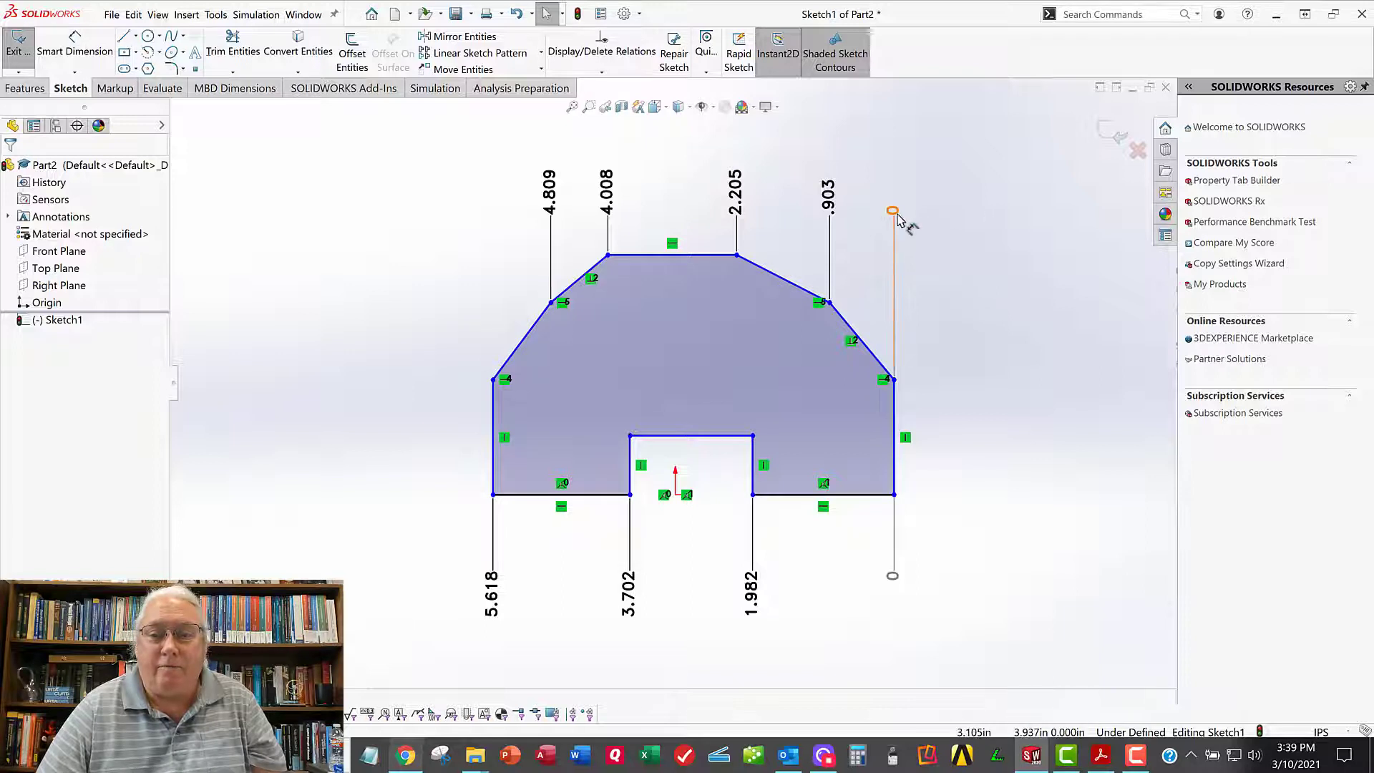
drag(892, 212, 894, 226)
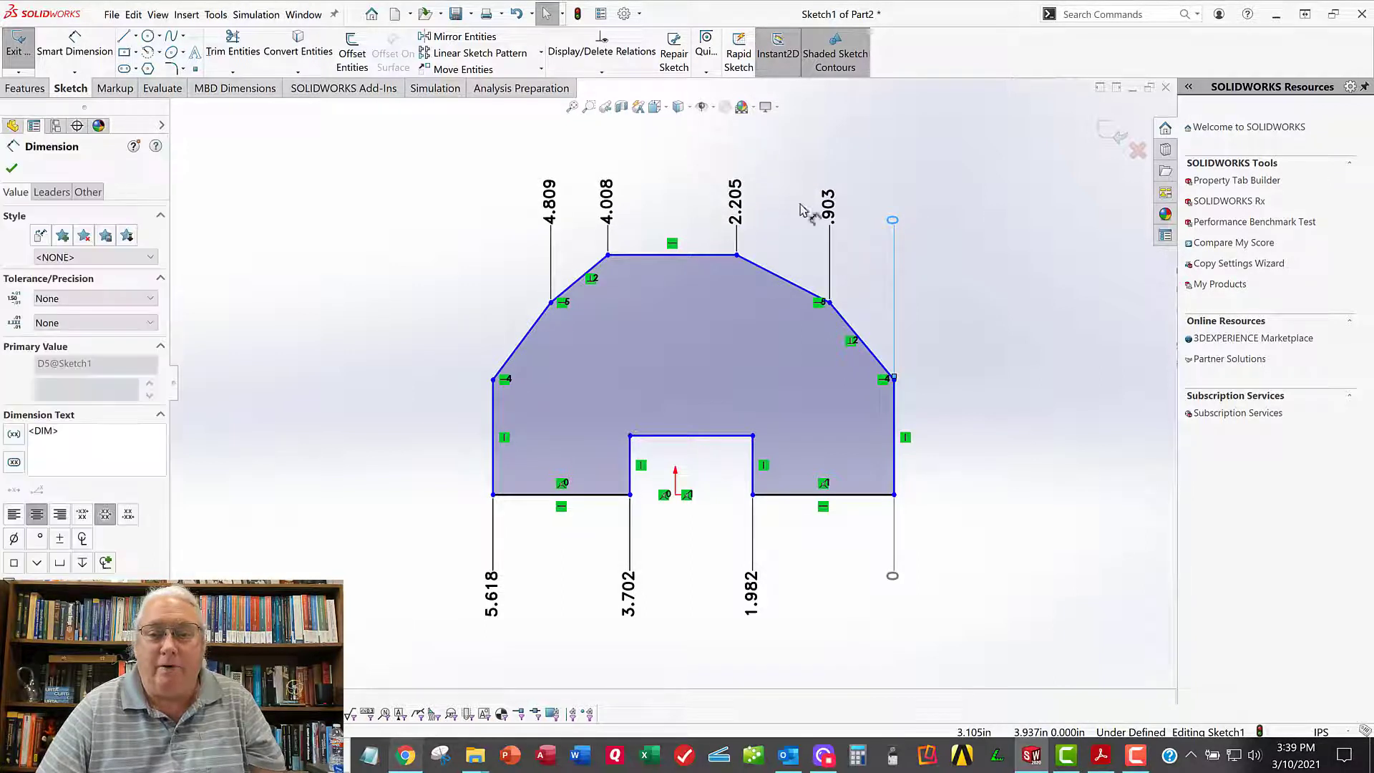
Step: Delete the ordinate dimension at the right end of the profile's top edge
click(745, 208)
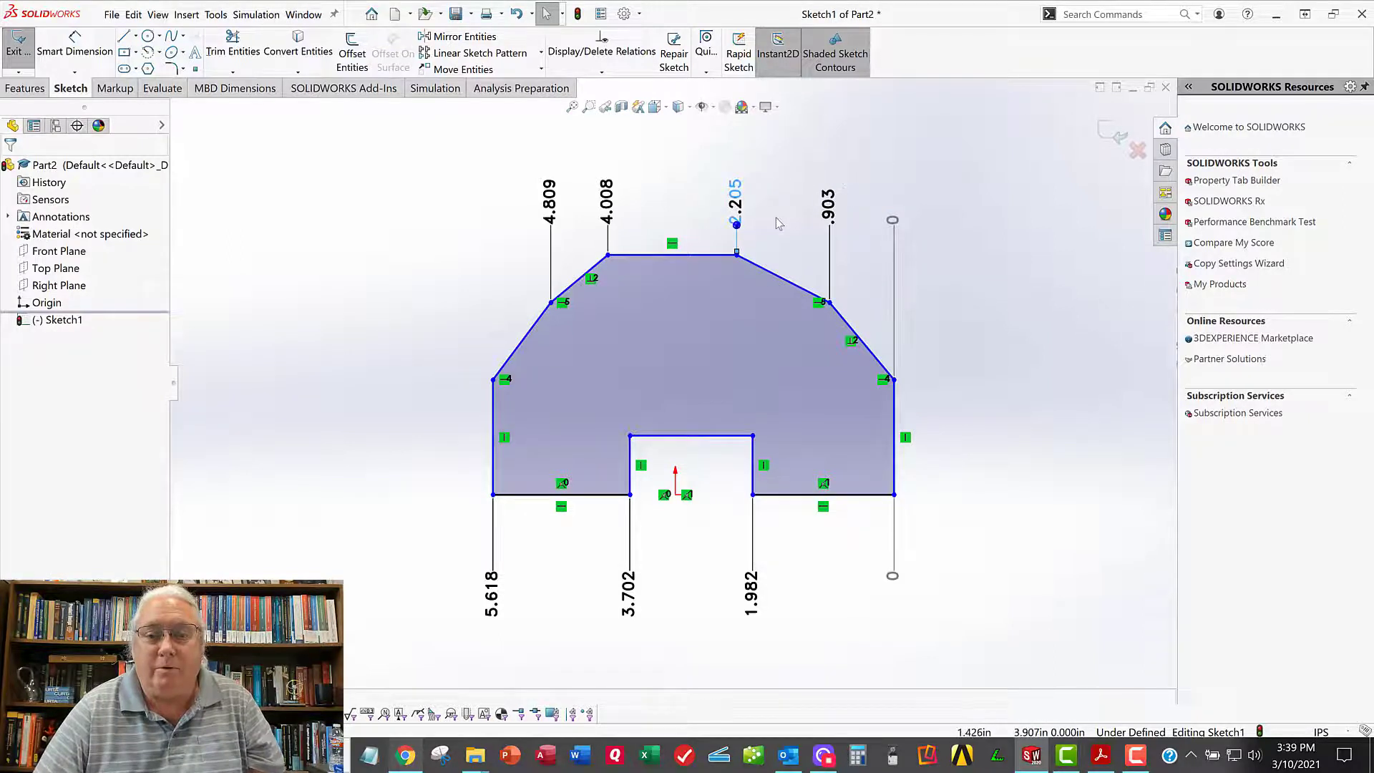
drag(775, 226, 711, 156)
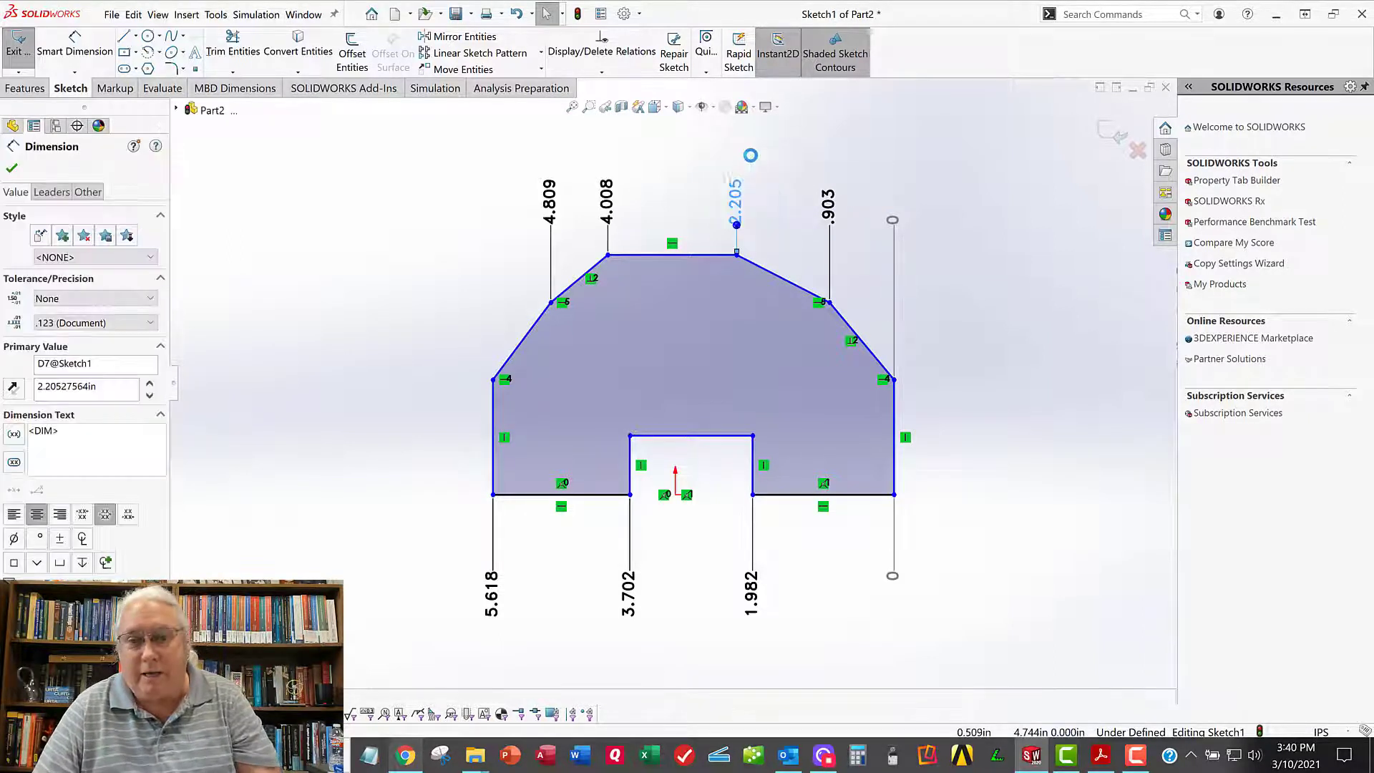
key(Delete)
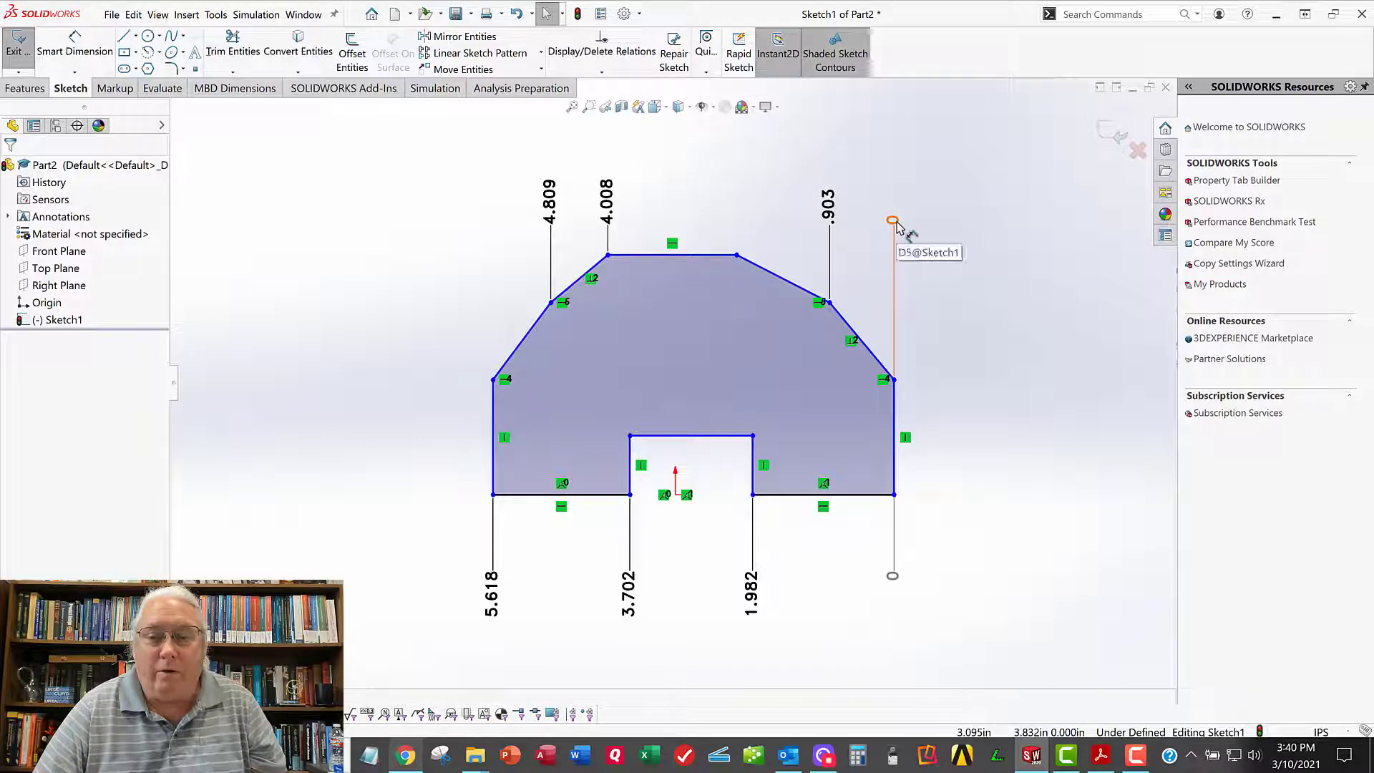
Step: Use Add To Ordinate to include the top edge's right endpoint in the upper set, and shift the row slightly higher
click(894, 284)
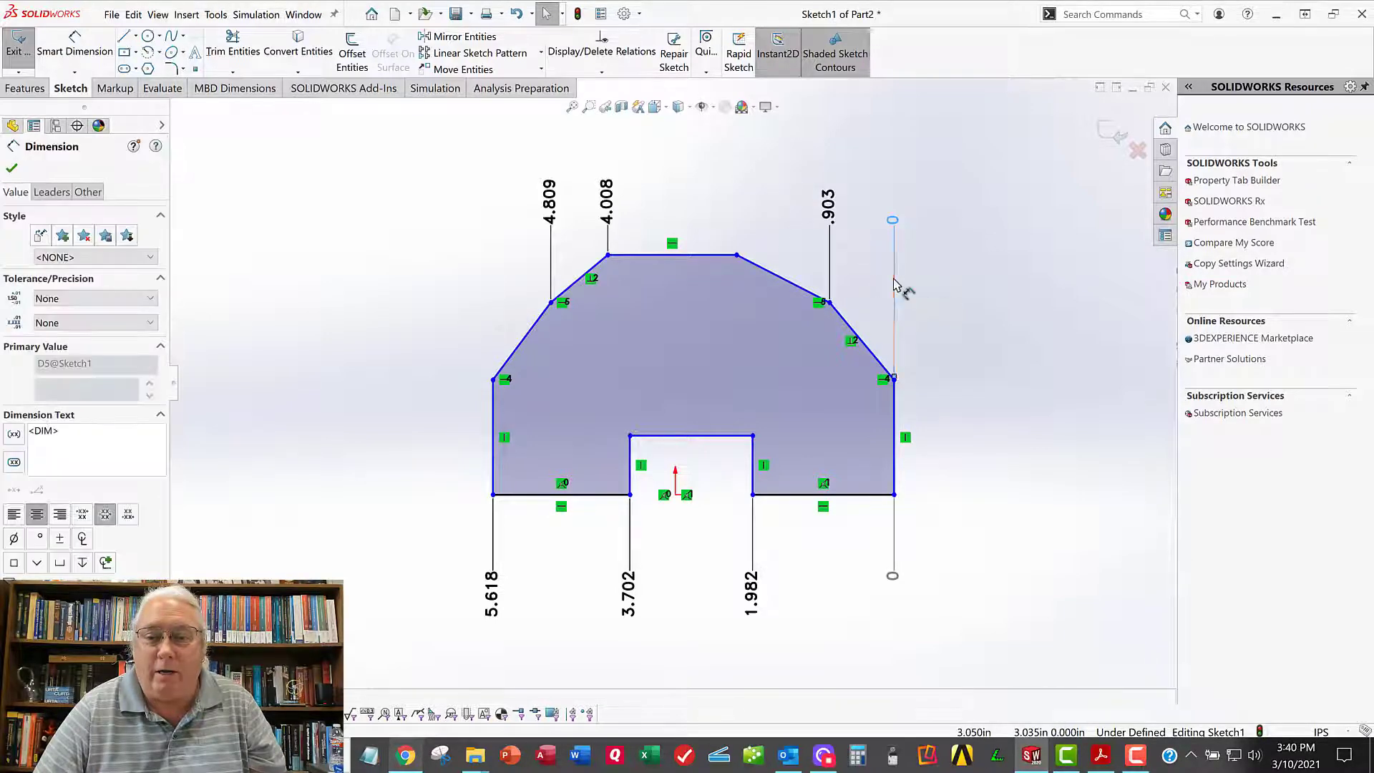
right_click(896, 284)
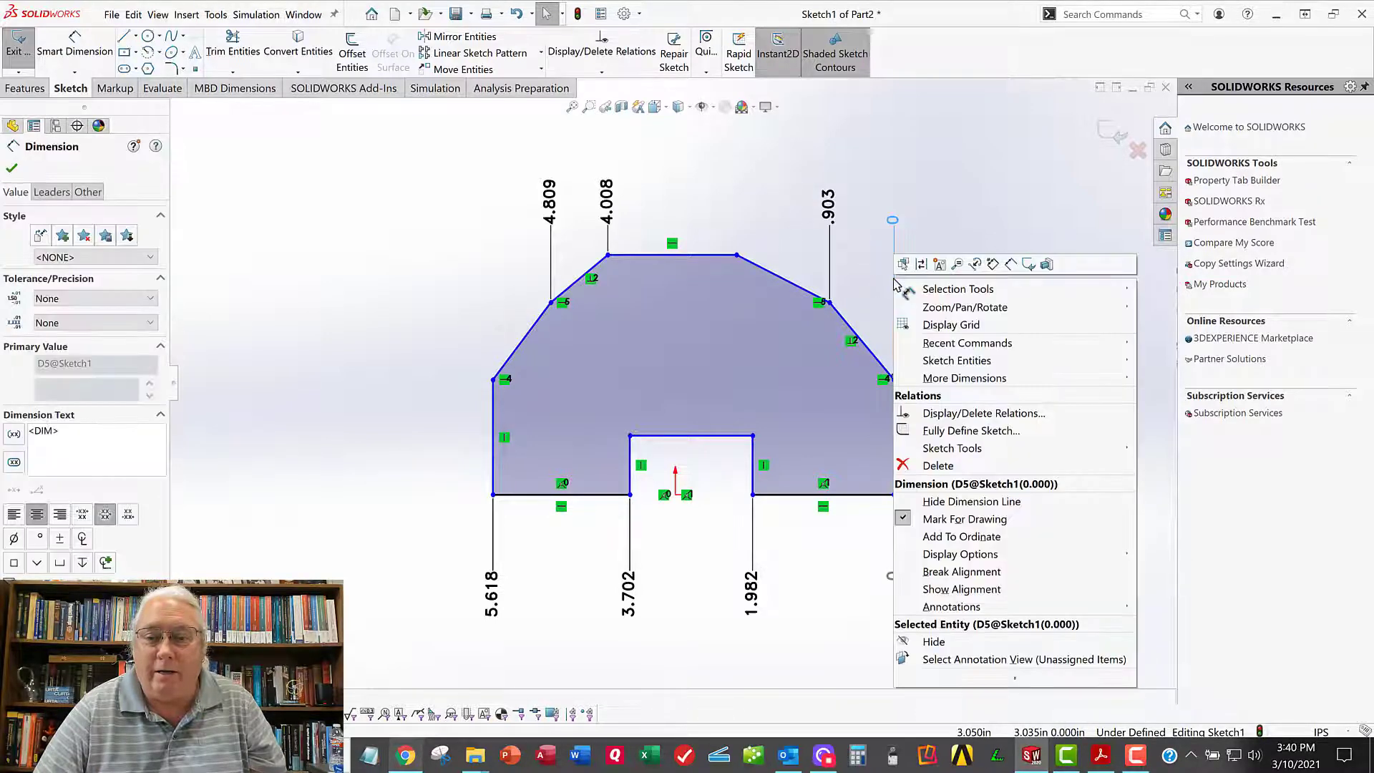
click(961, 536)
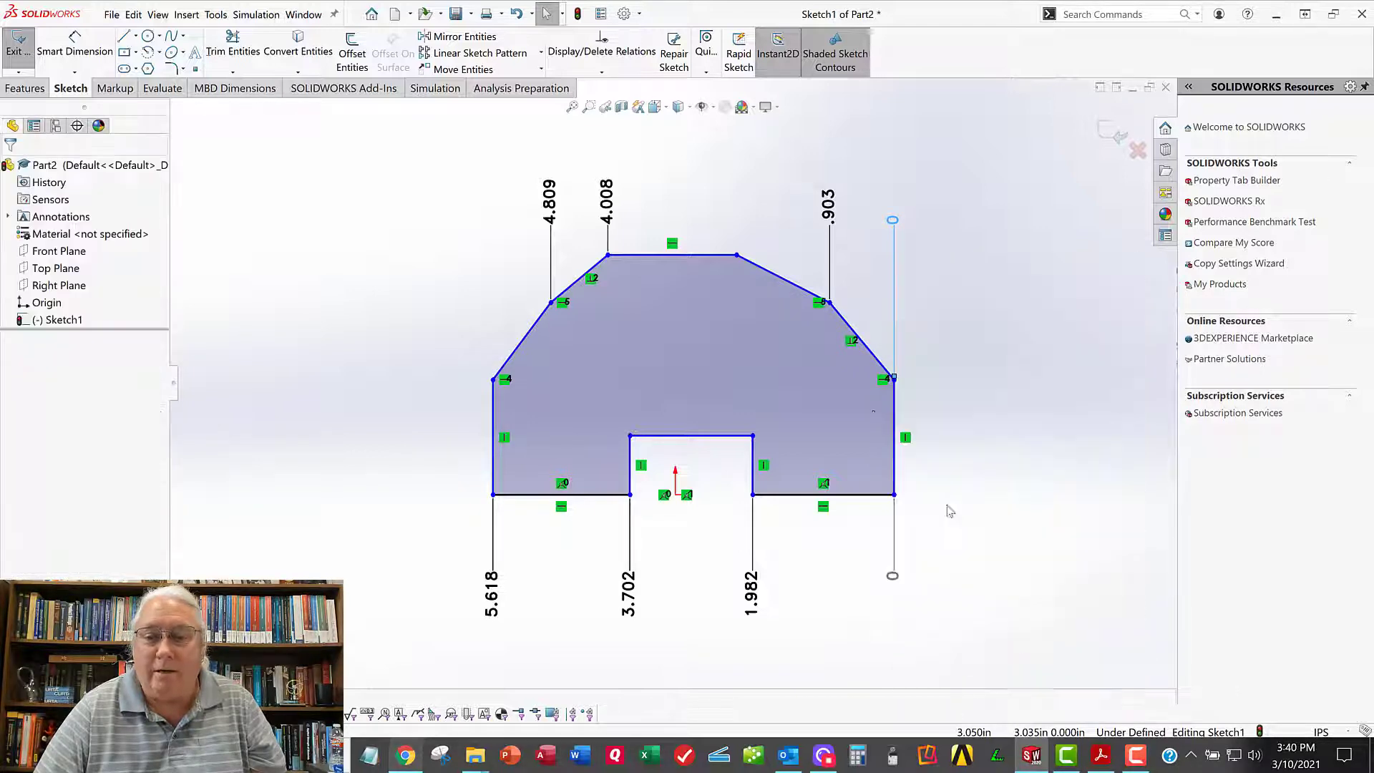
click(737, 255)
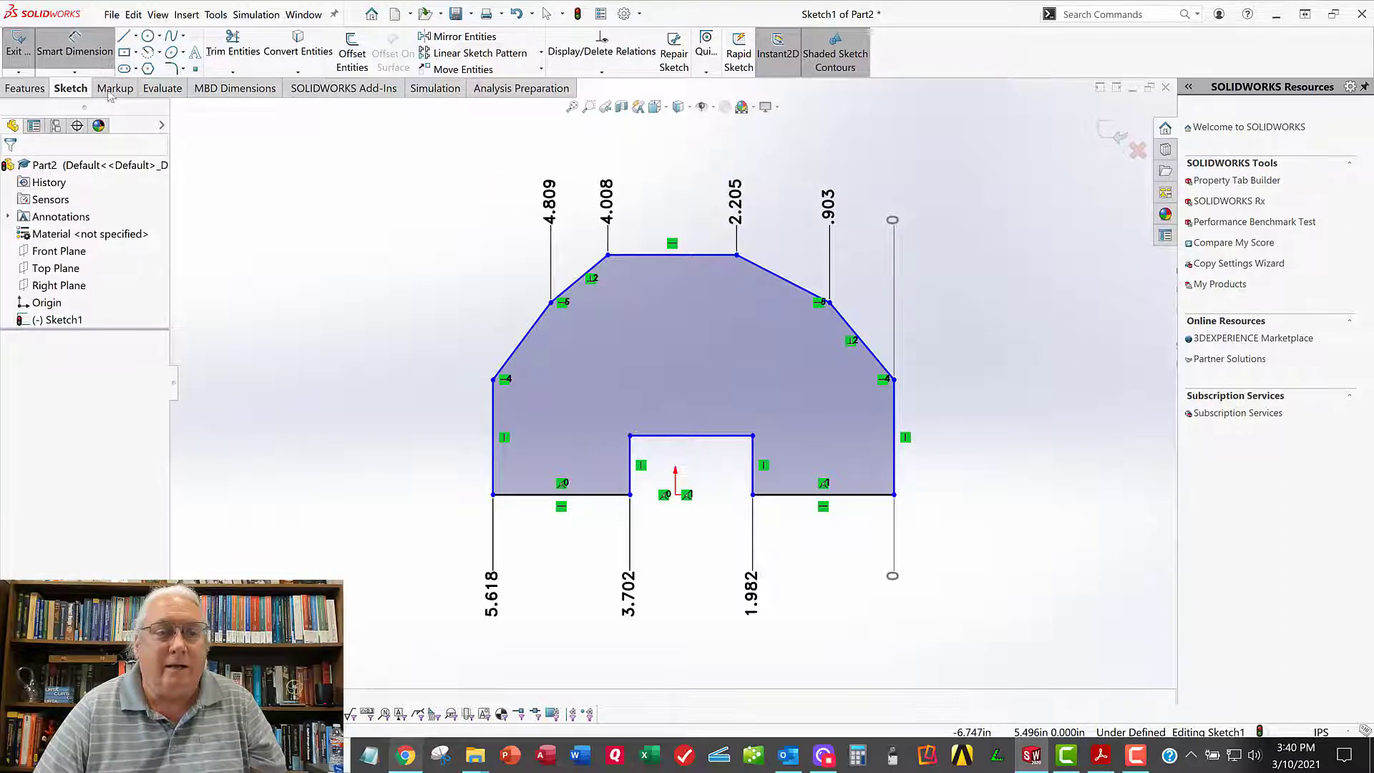
key(Escape)
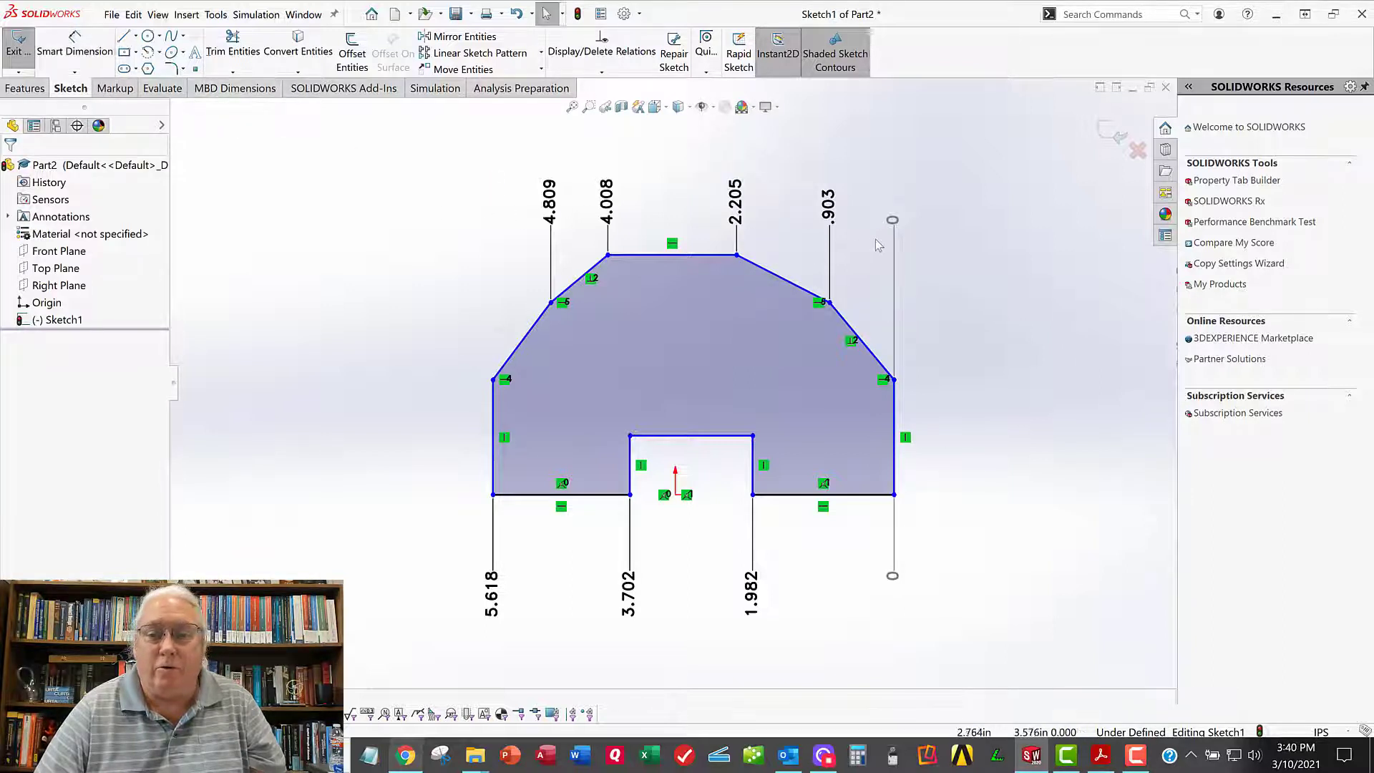
drag(899, 237, 882, 229)
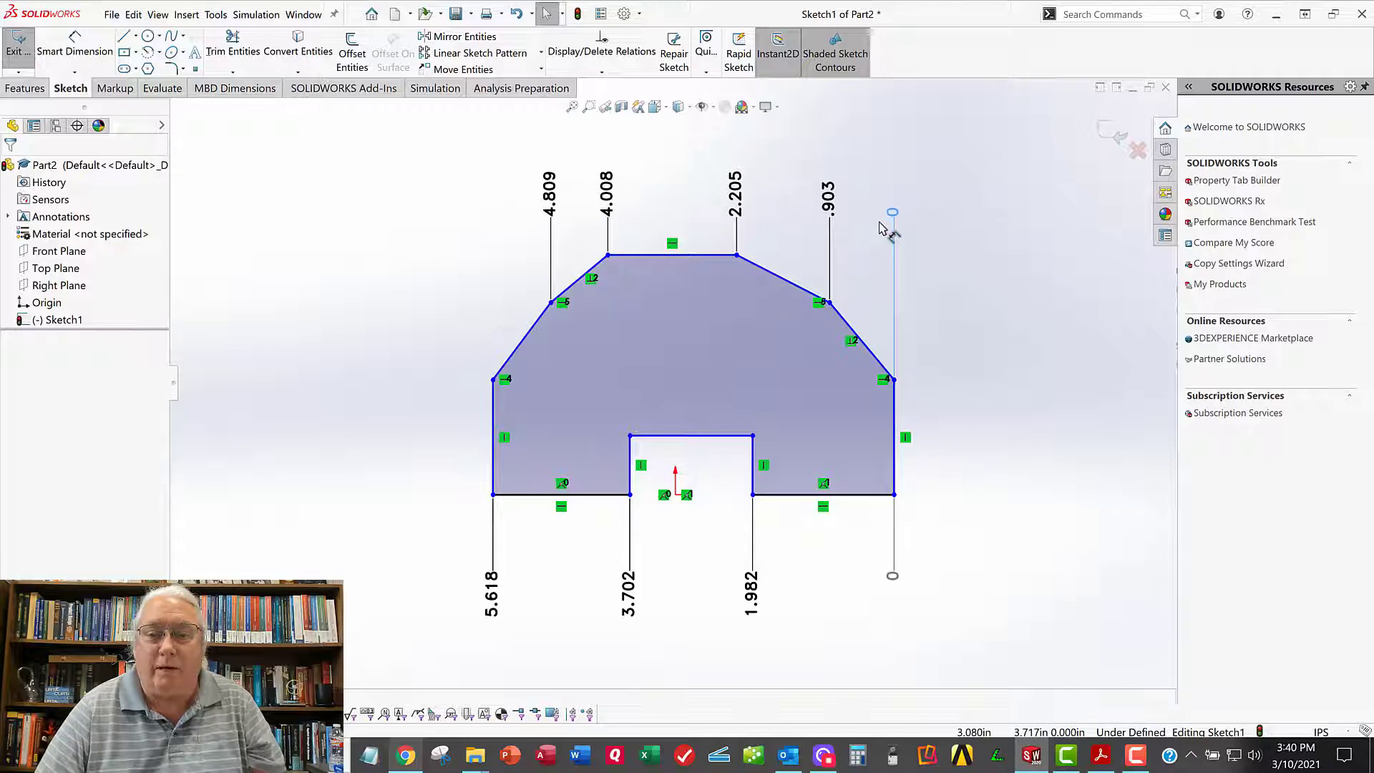
click(327, 236)
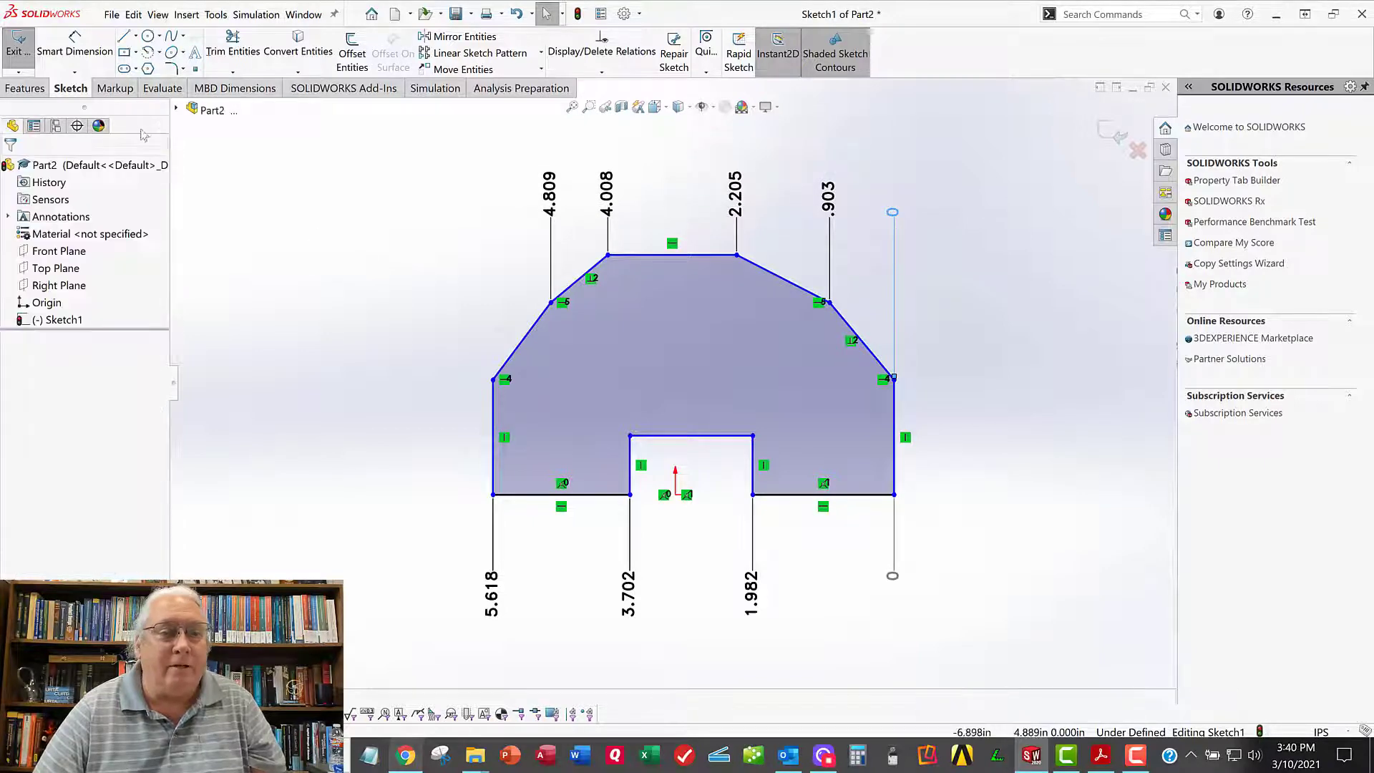
Step: Add an ordinate dimension right of the profile from the base as zero to the notch's top edge, and shift the set slightly outward
click(76, 72)
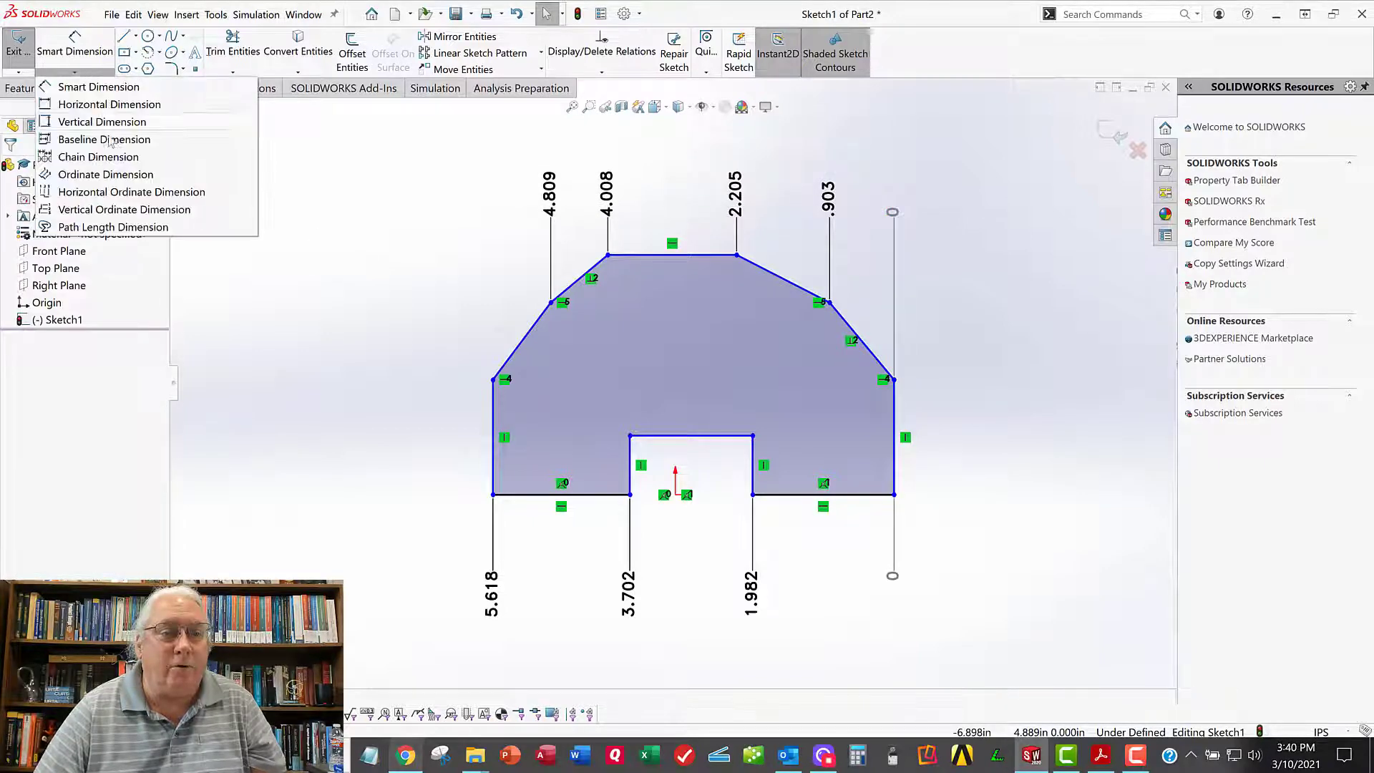
click(86, 173)
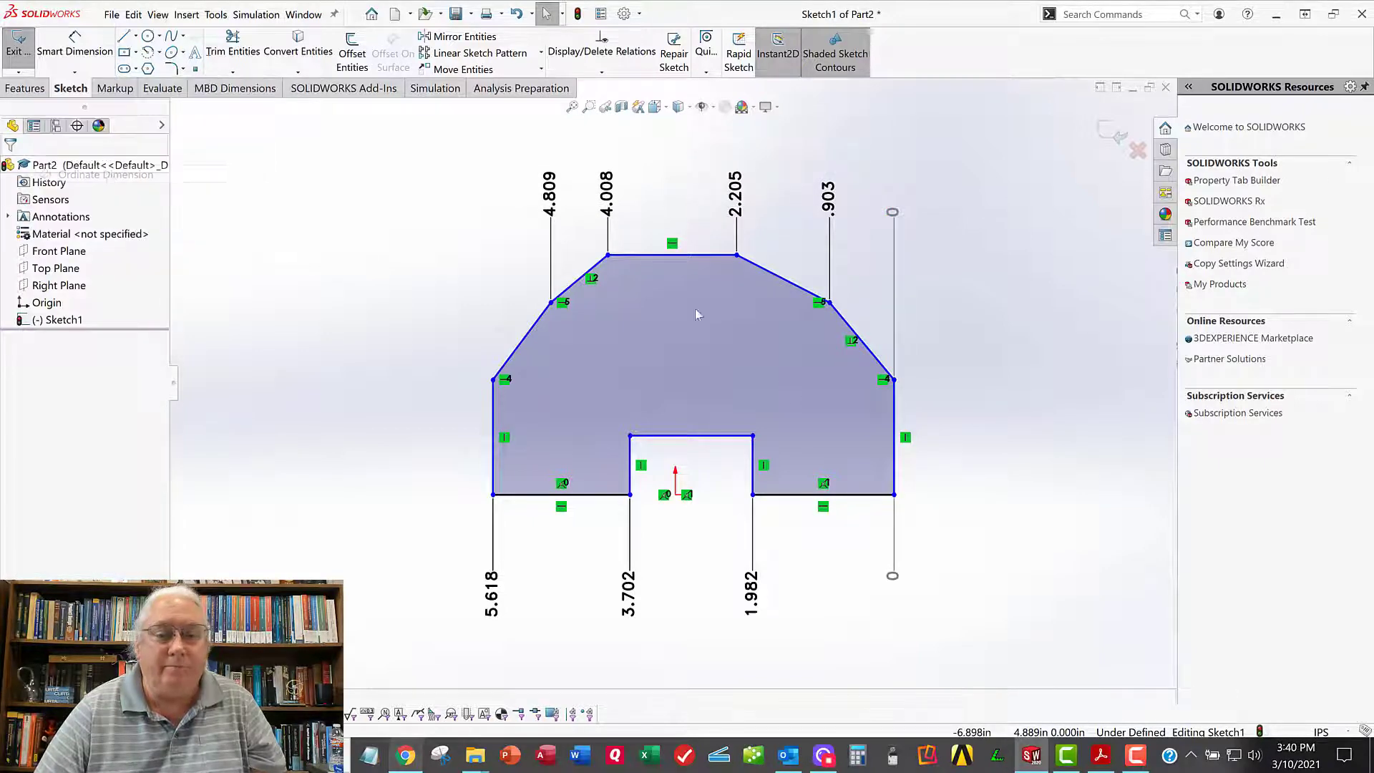
click(855, 494)
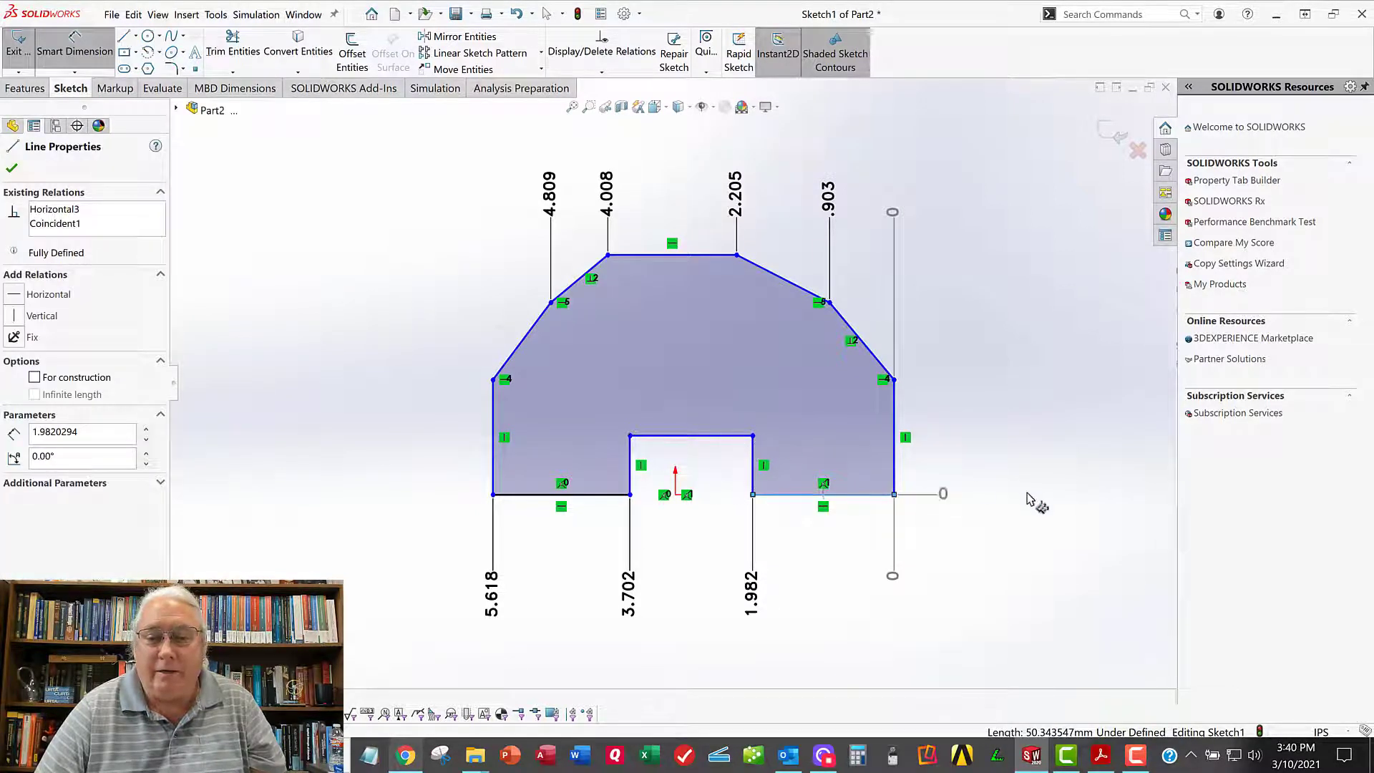
click(975, 512)
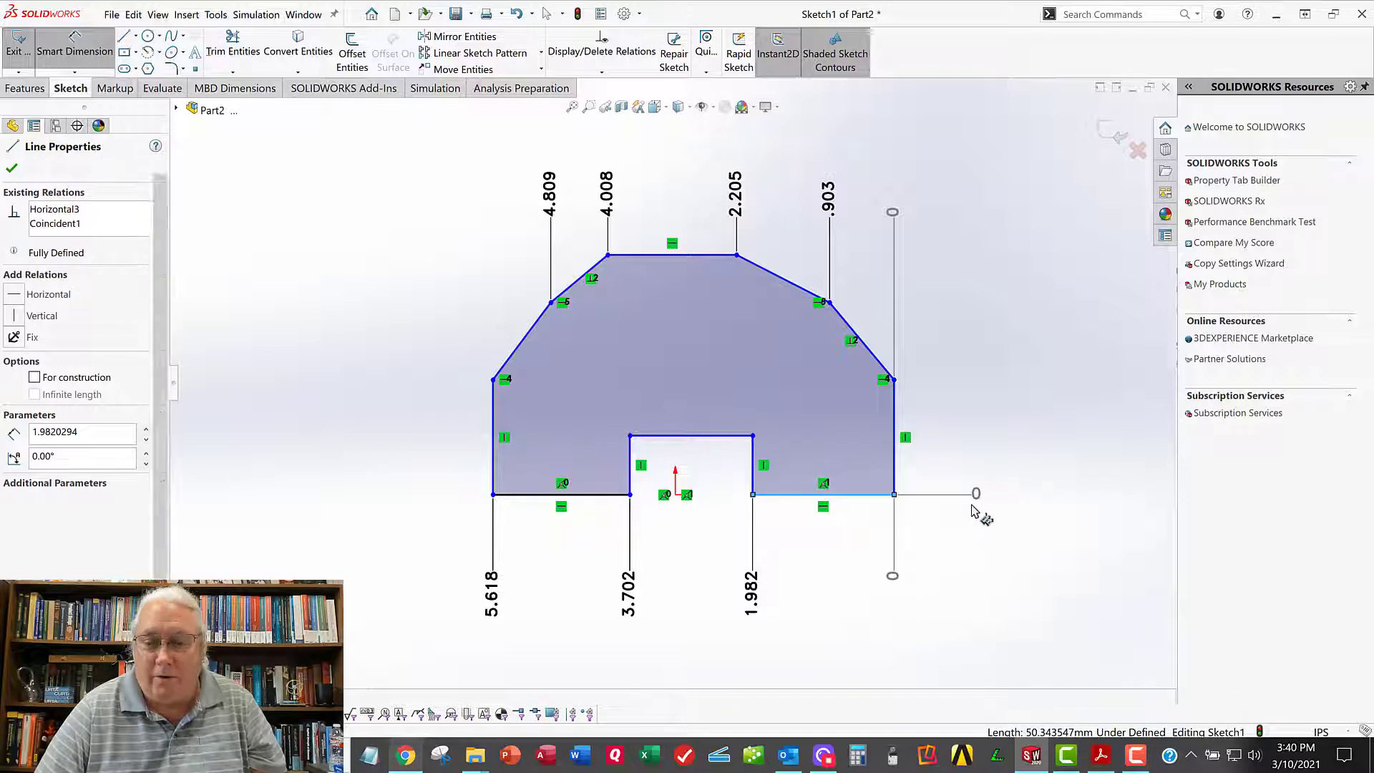
click(741, 437)
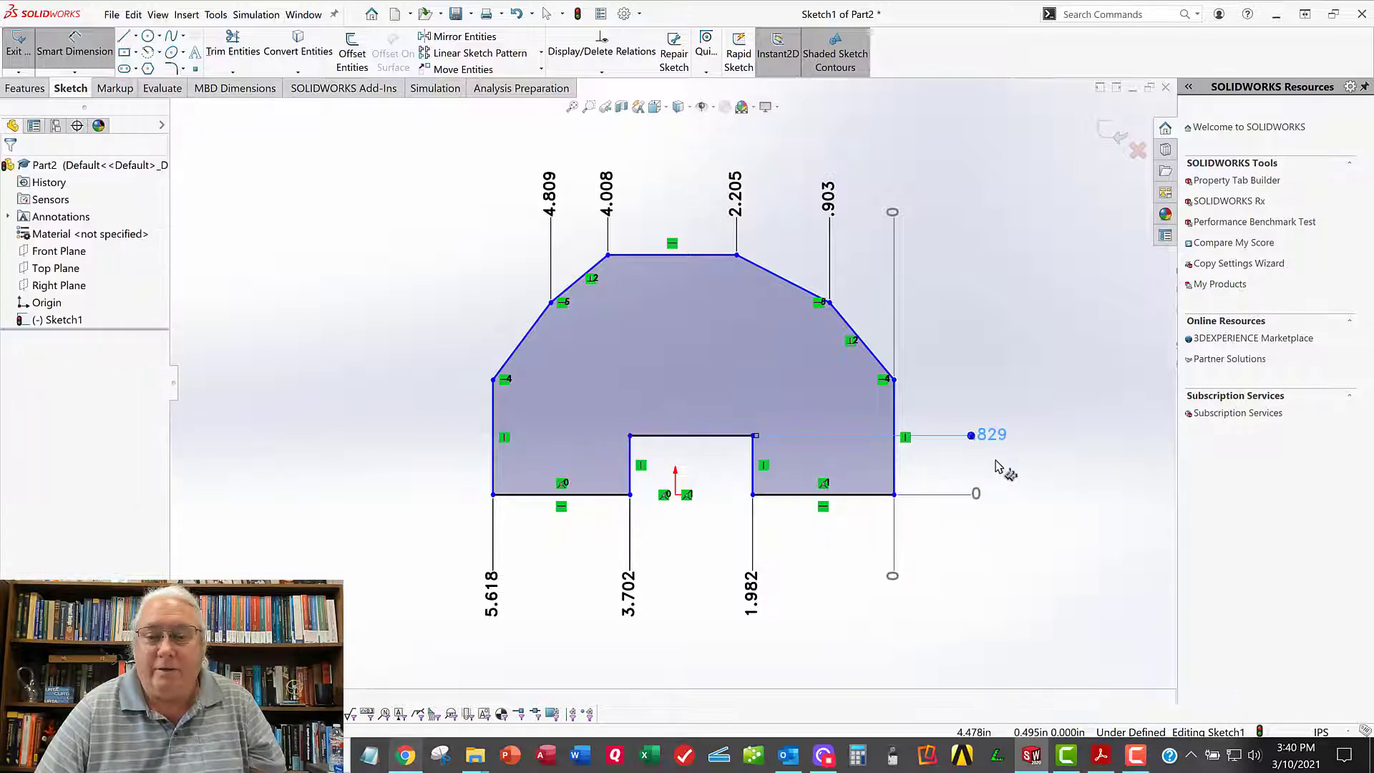
click(76, 43)
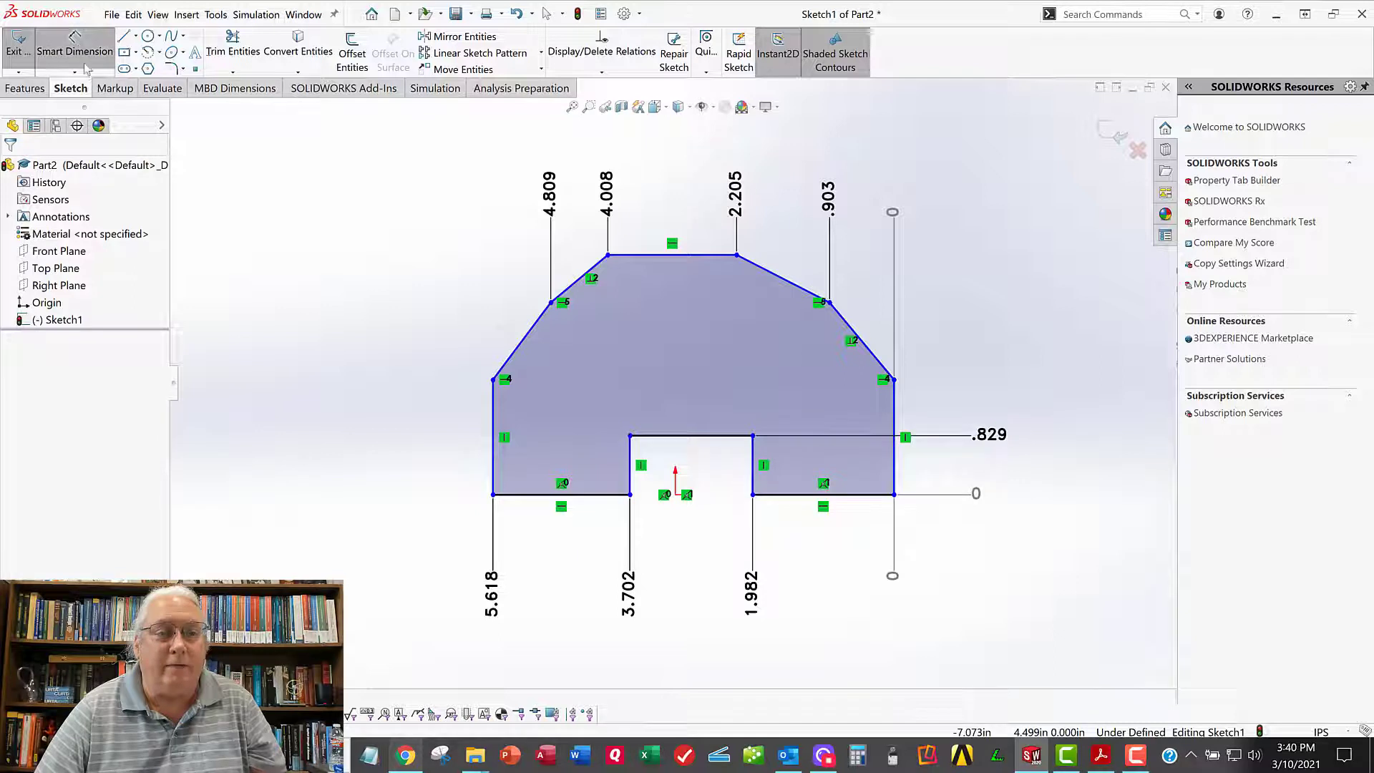
drag(976, 498, 984, 504)
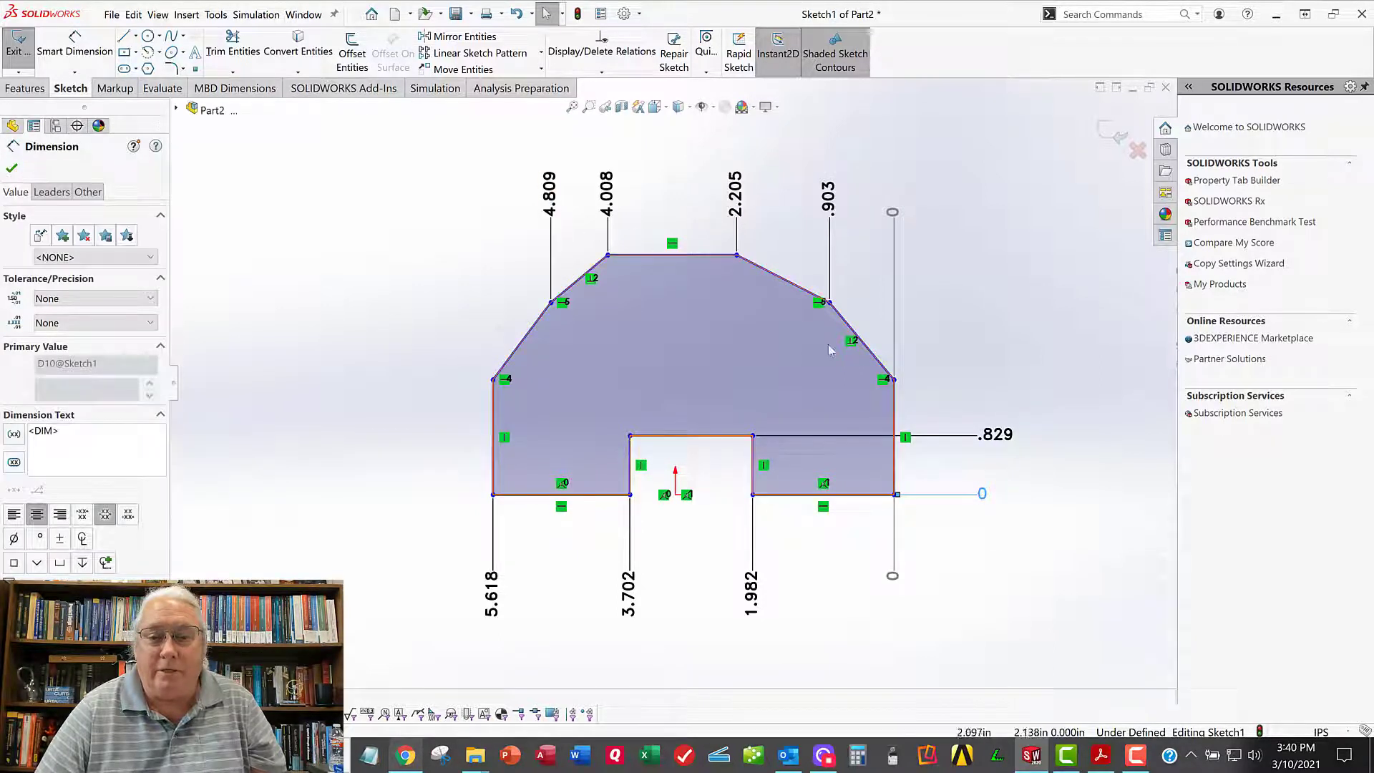
click(74, 73)
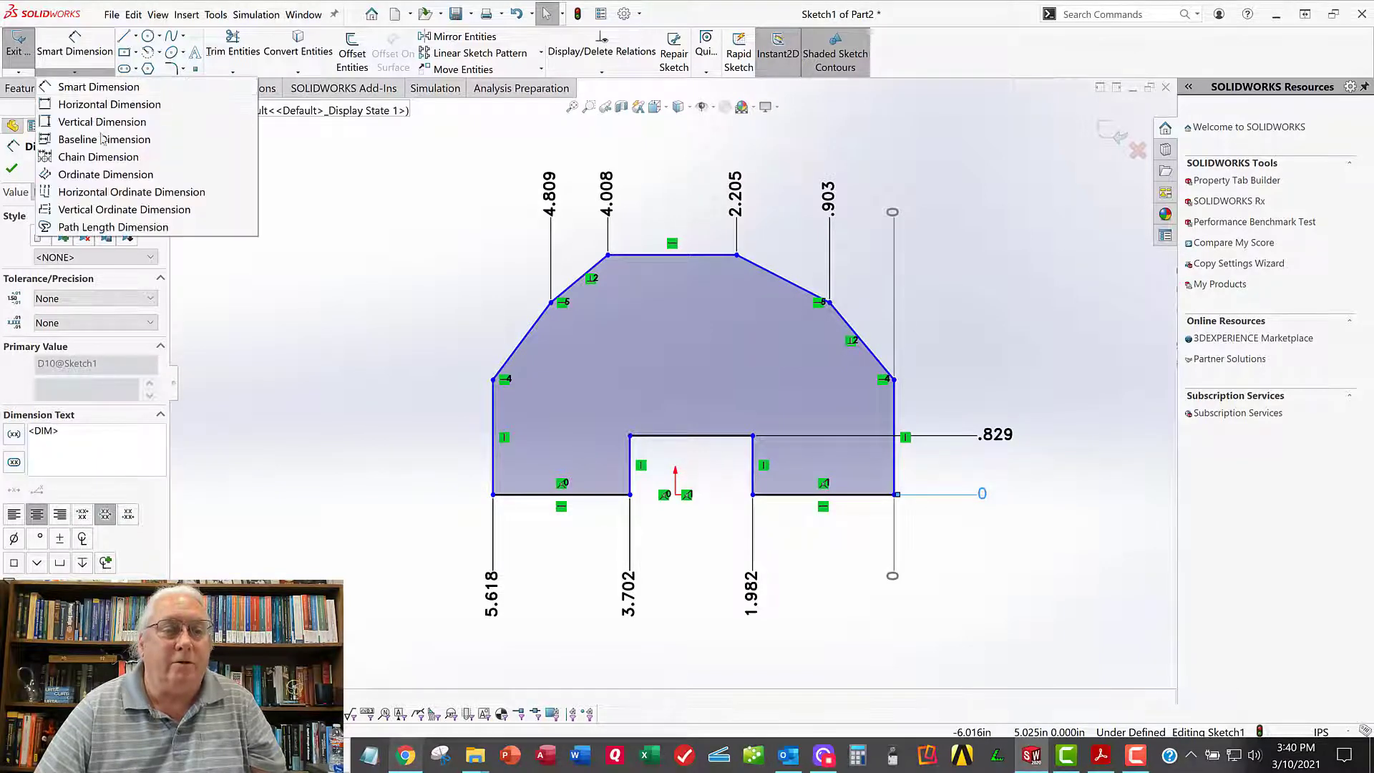
click(102, 179)
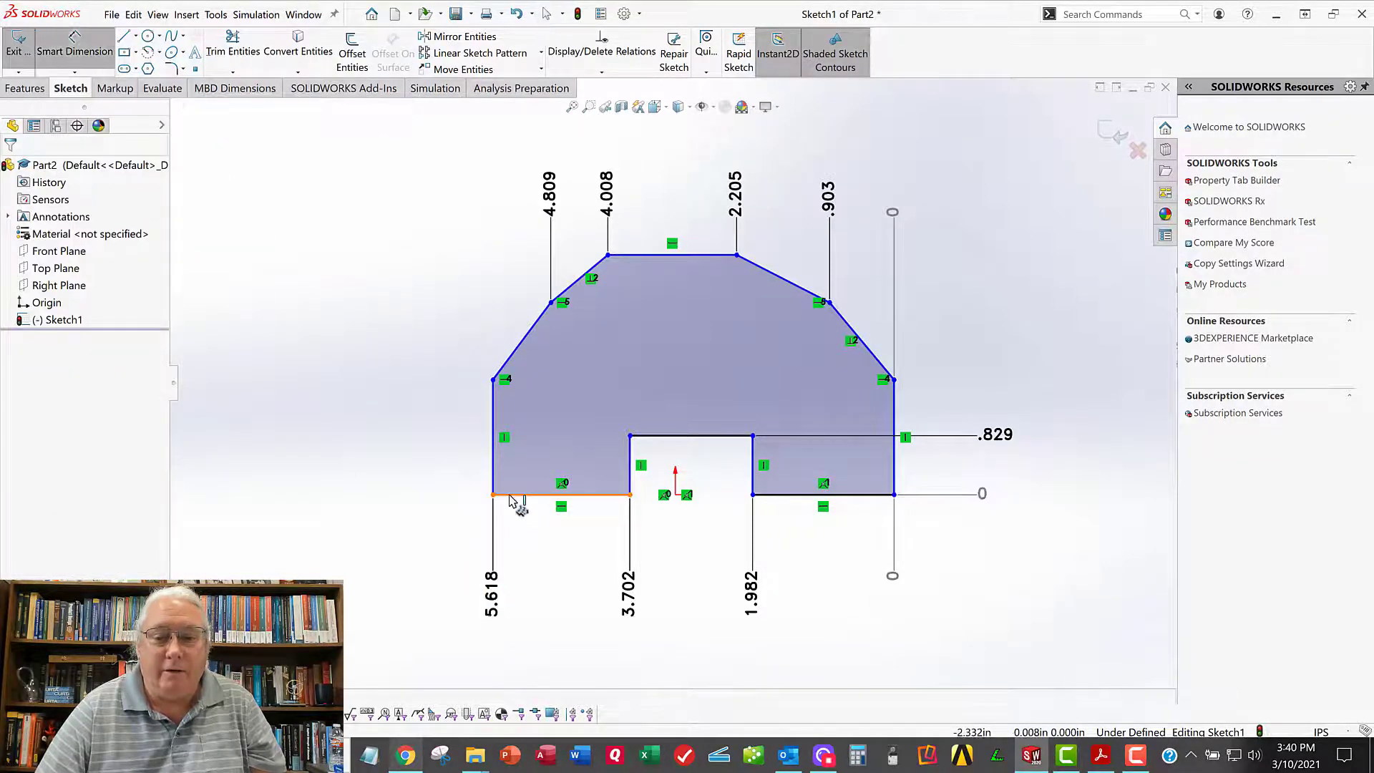
click(442, 505)
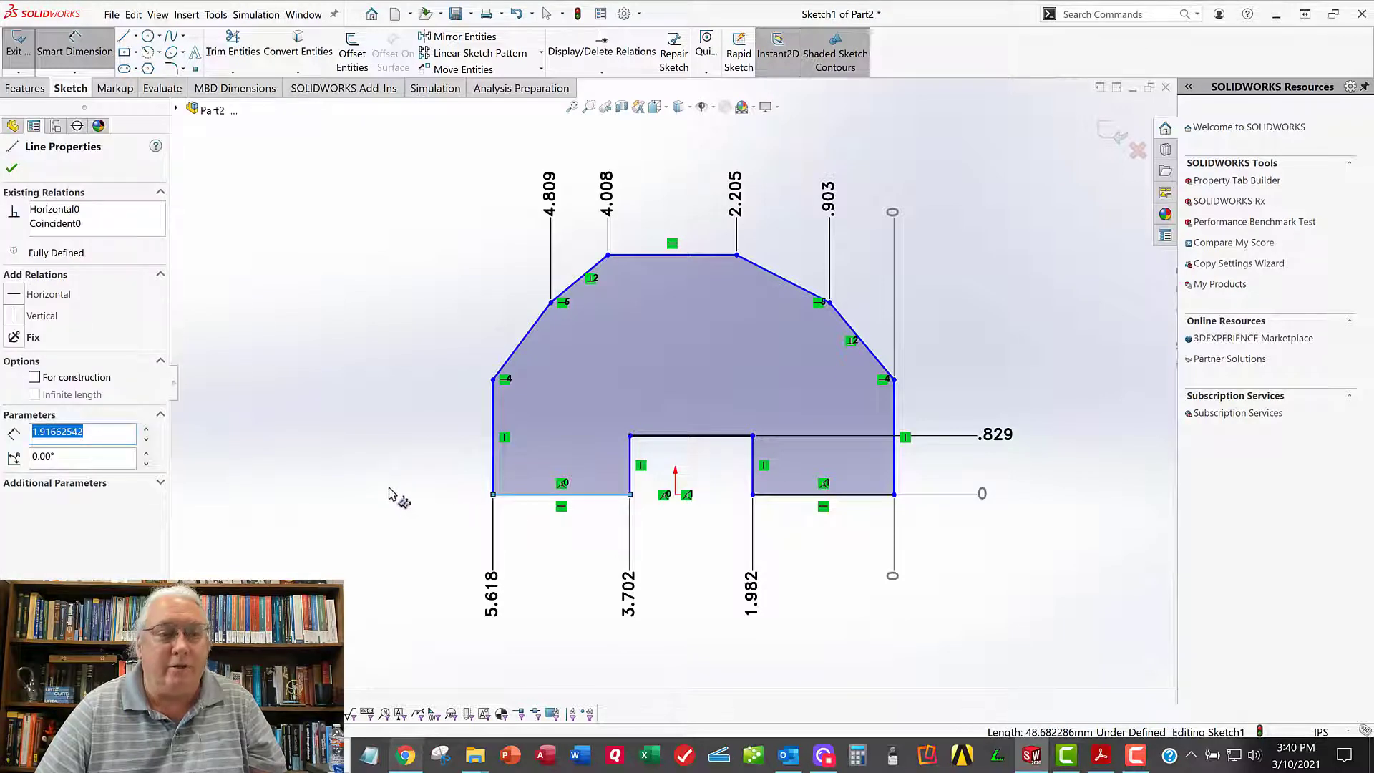
click(13, 171)
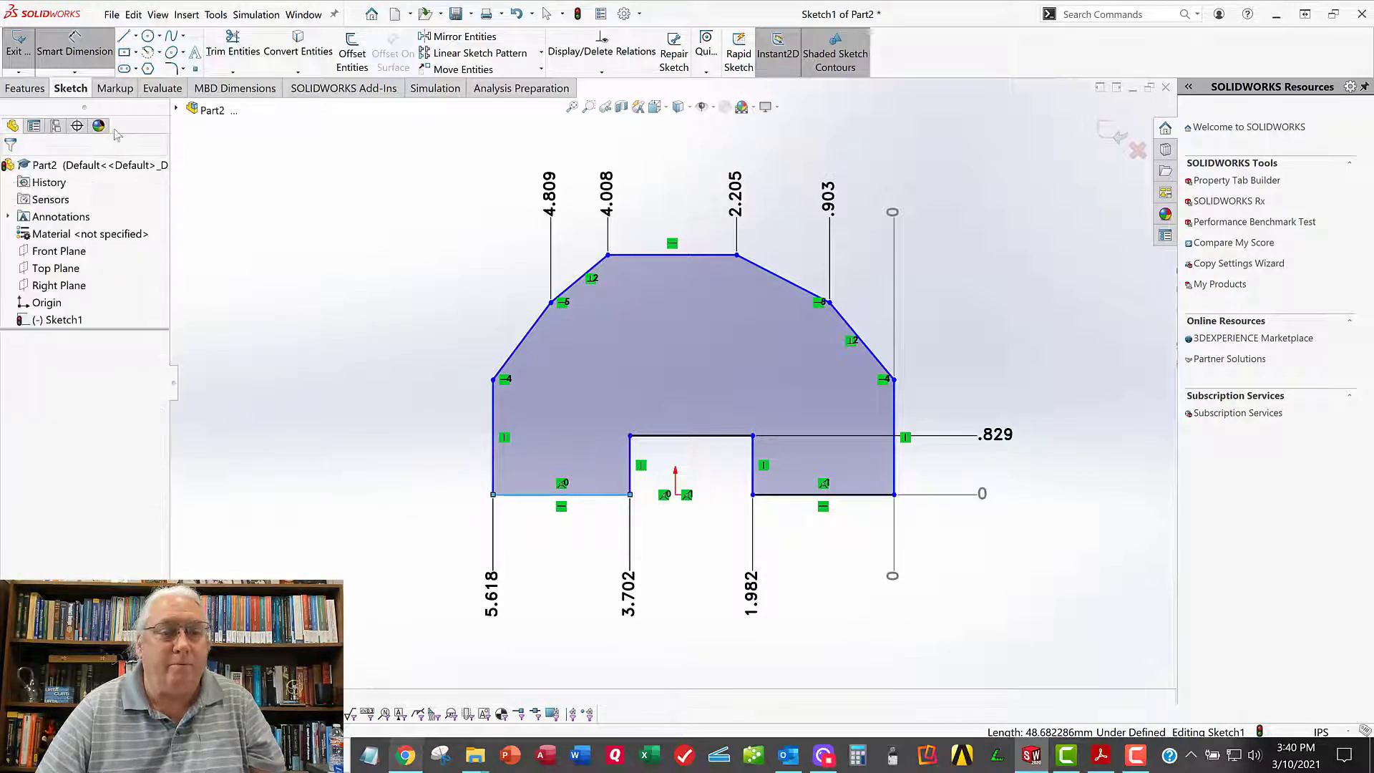
Step: Add vertical ordinate dimensions left of the profile from the base as zero to the three left vertices, making the topmost one driven
click(75, 73)
click(107, 176)
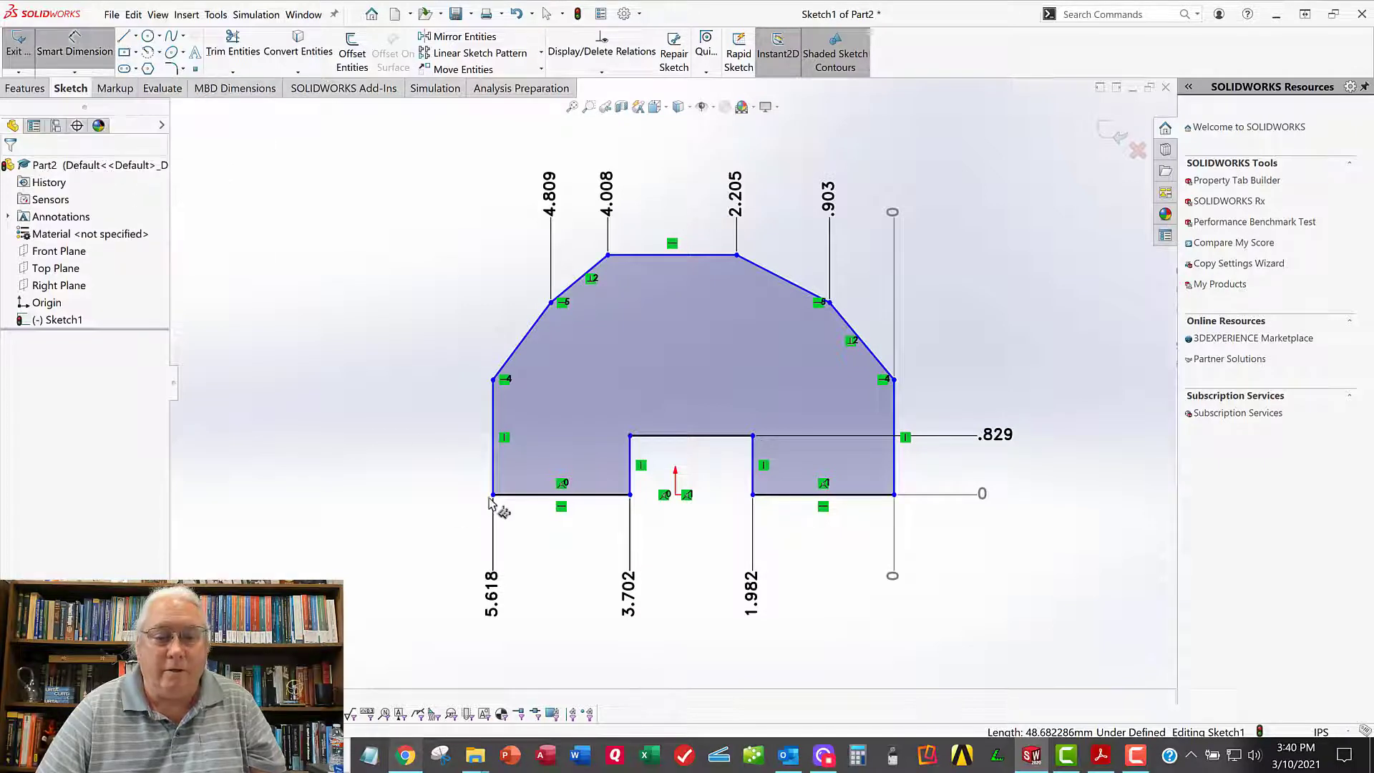
click(507, 498)
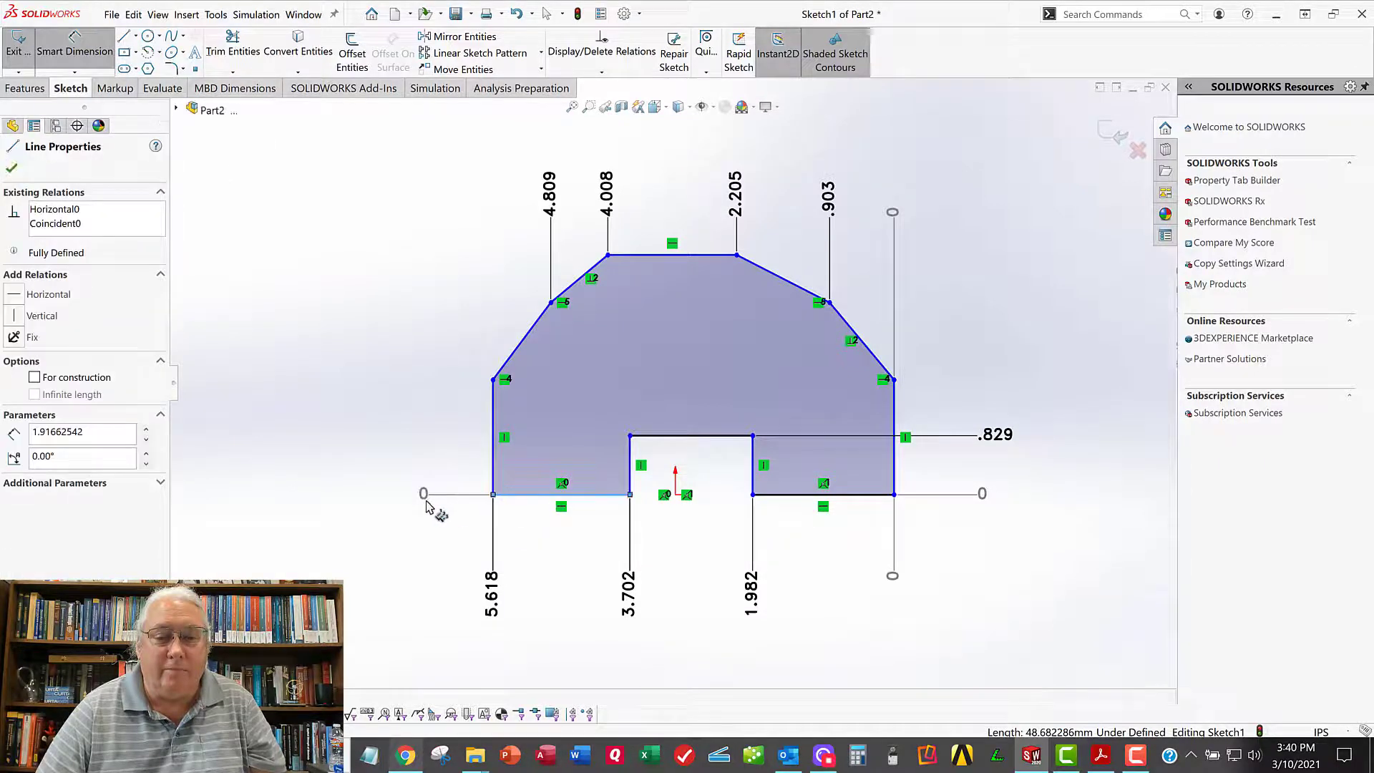
click(427, 500)
click(491, 384)
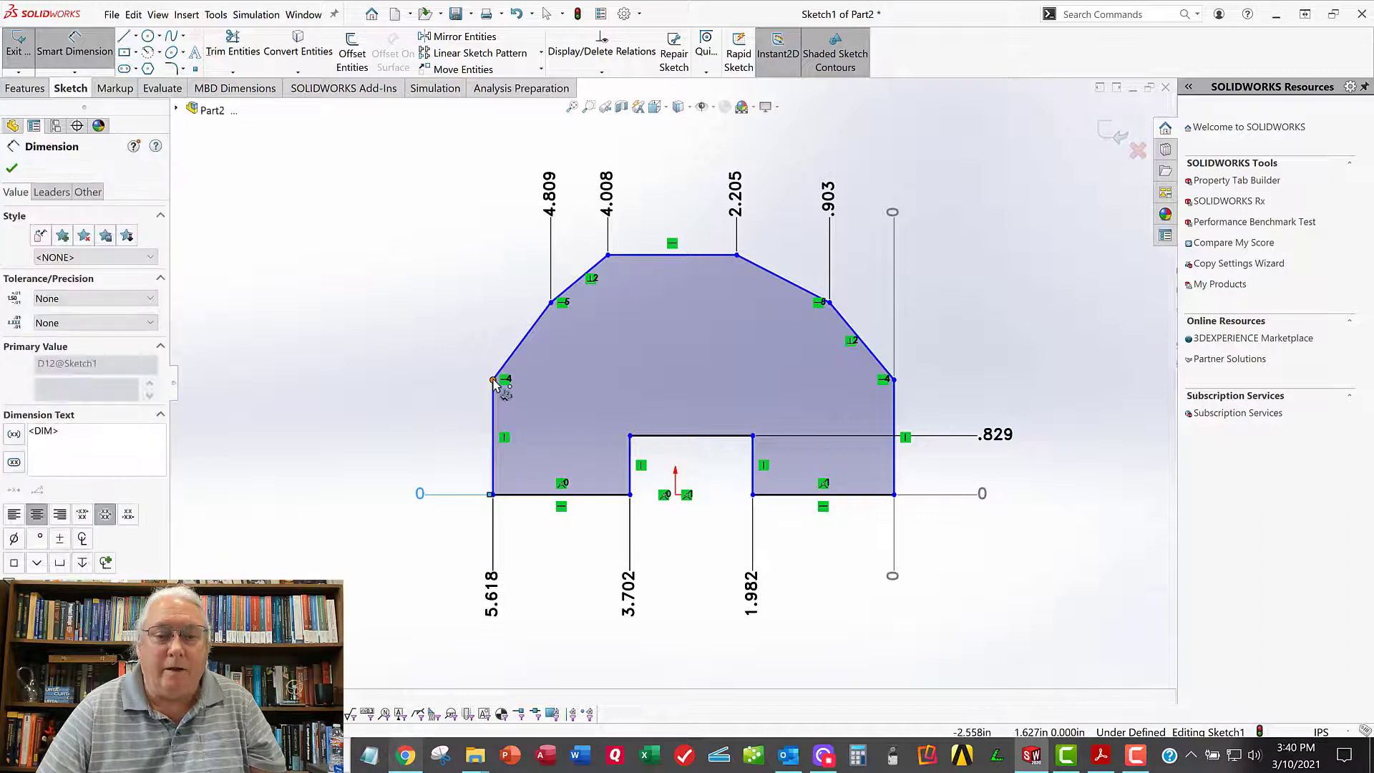
click(493, 381)
click(551, 303)
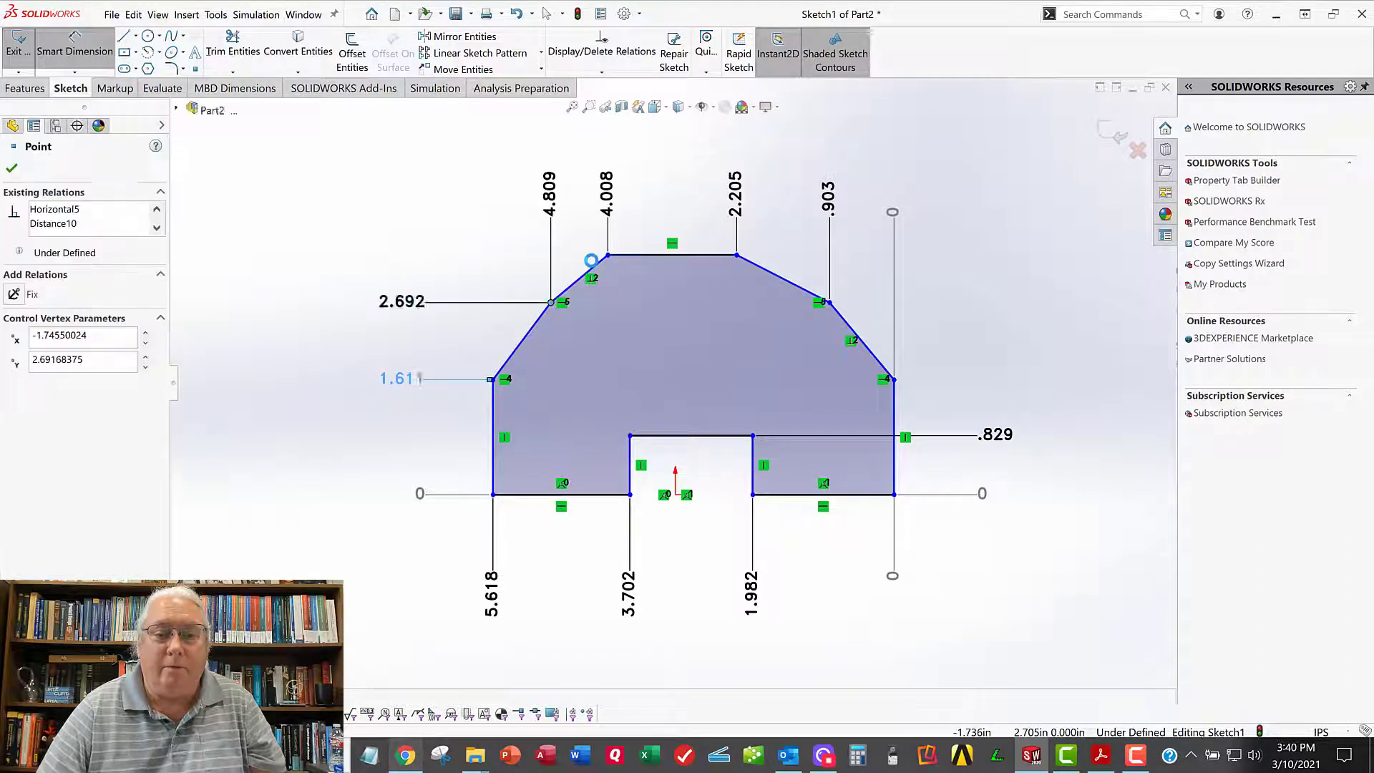
click(608, 256)
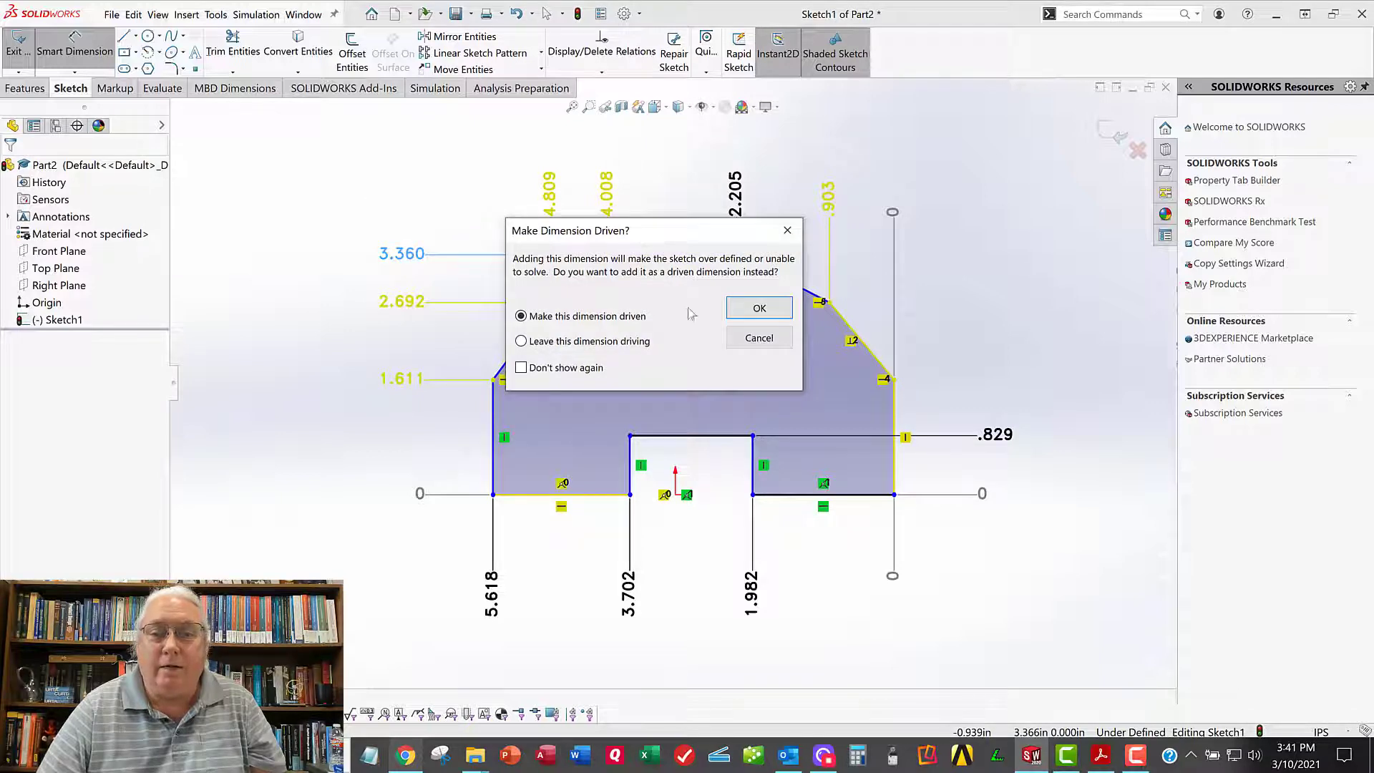
drag(647, 236, 720, 420)
click(832, 492)
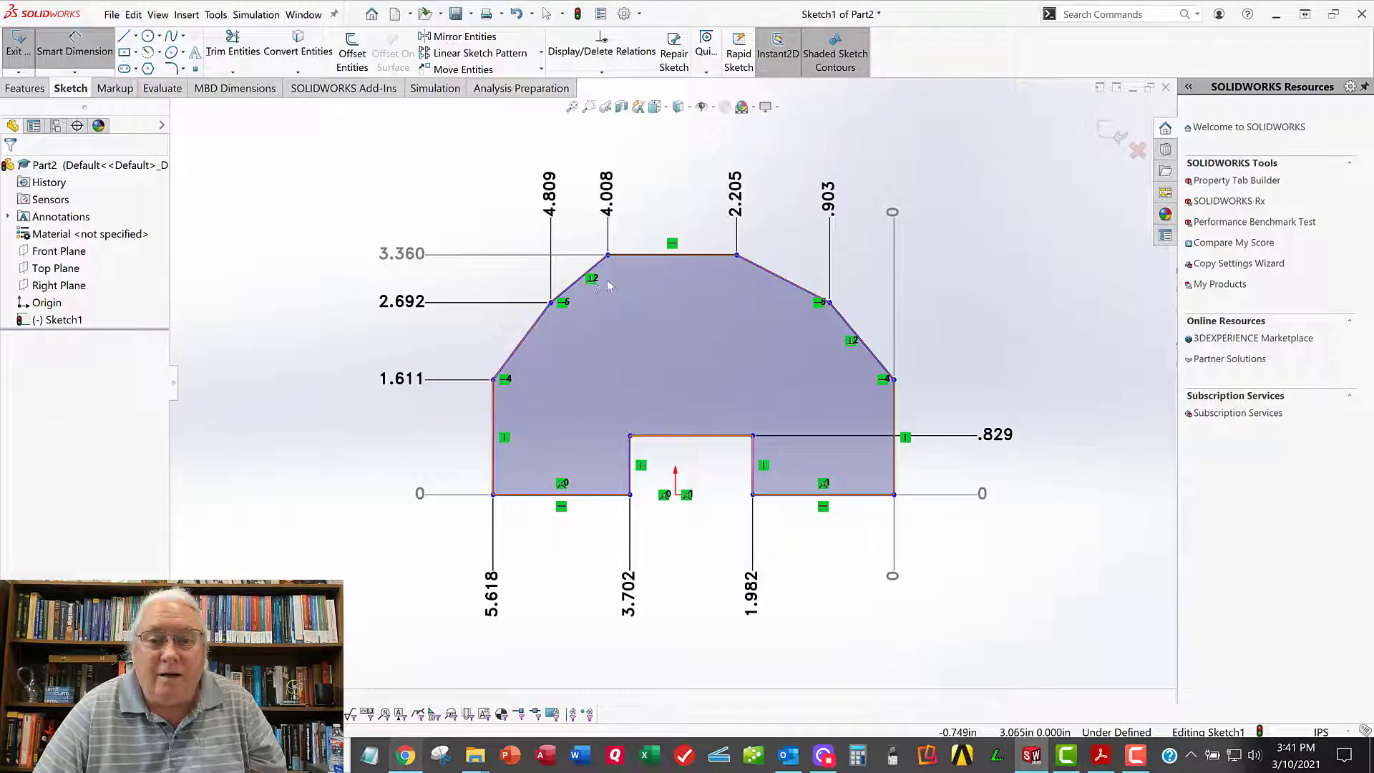
key(Escape)
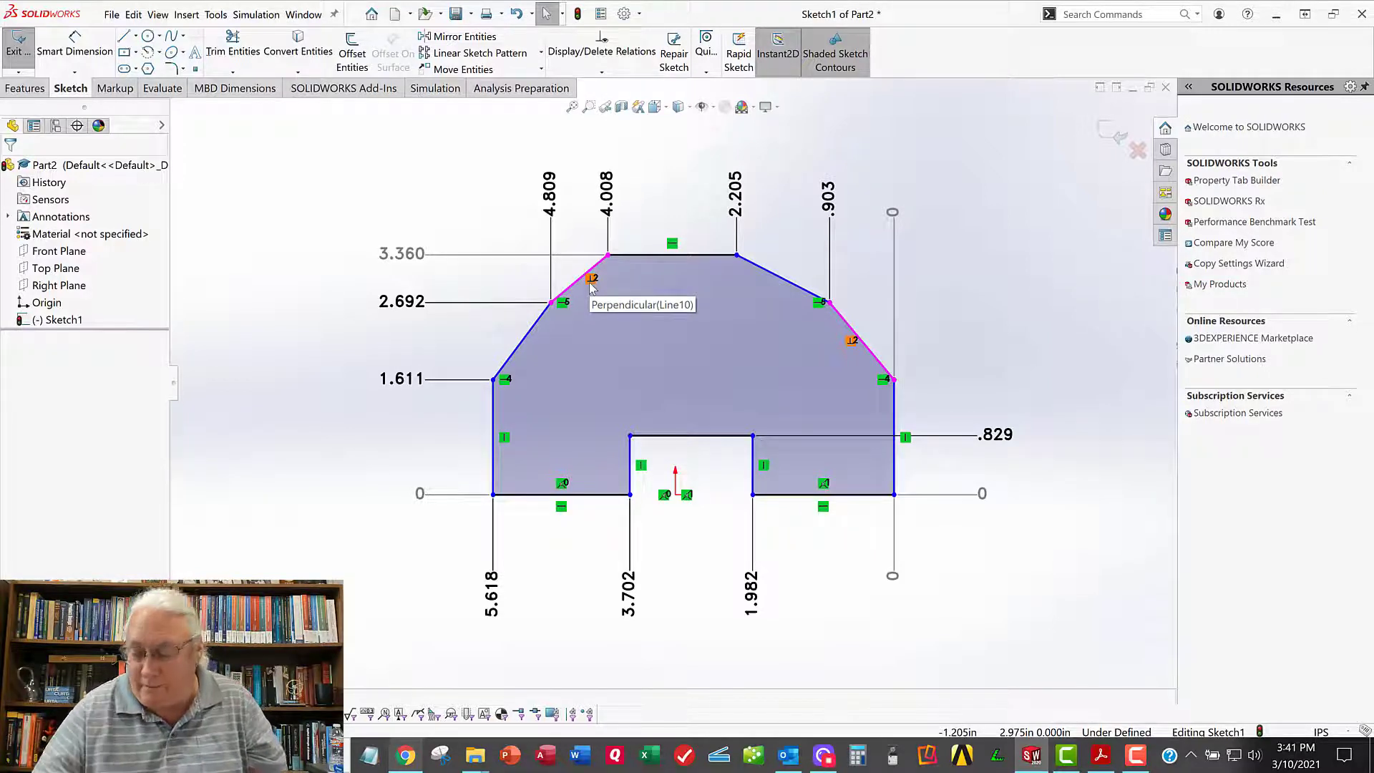
Step: Delete the perpendicular relation between the two slanted edges and the driven ordinate dimension of the top edge
click(592, 286)
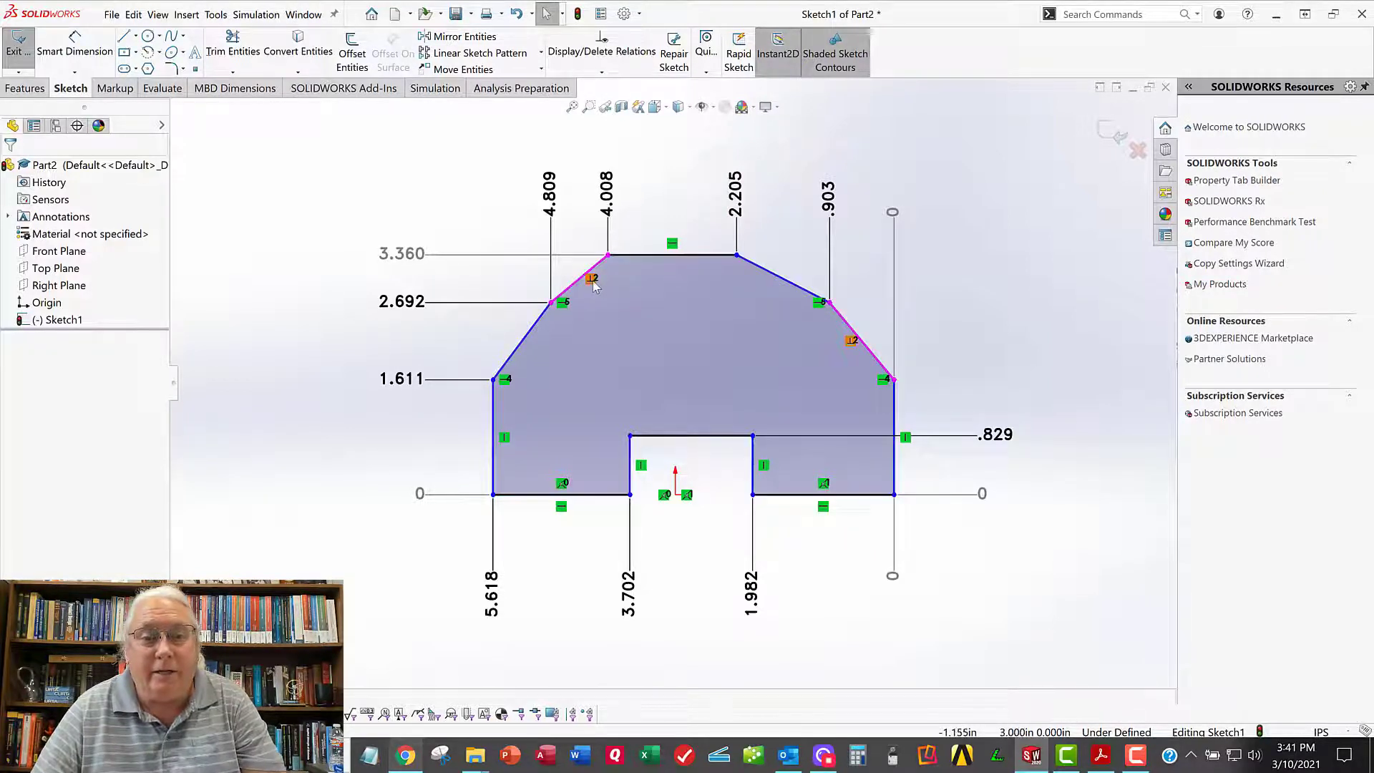
key(Delete)
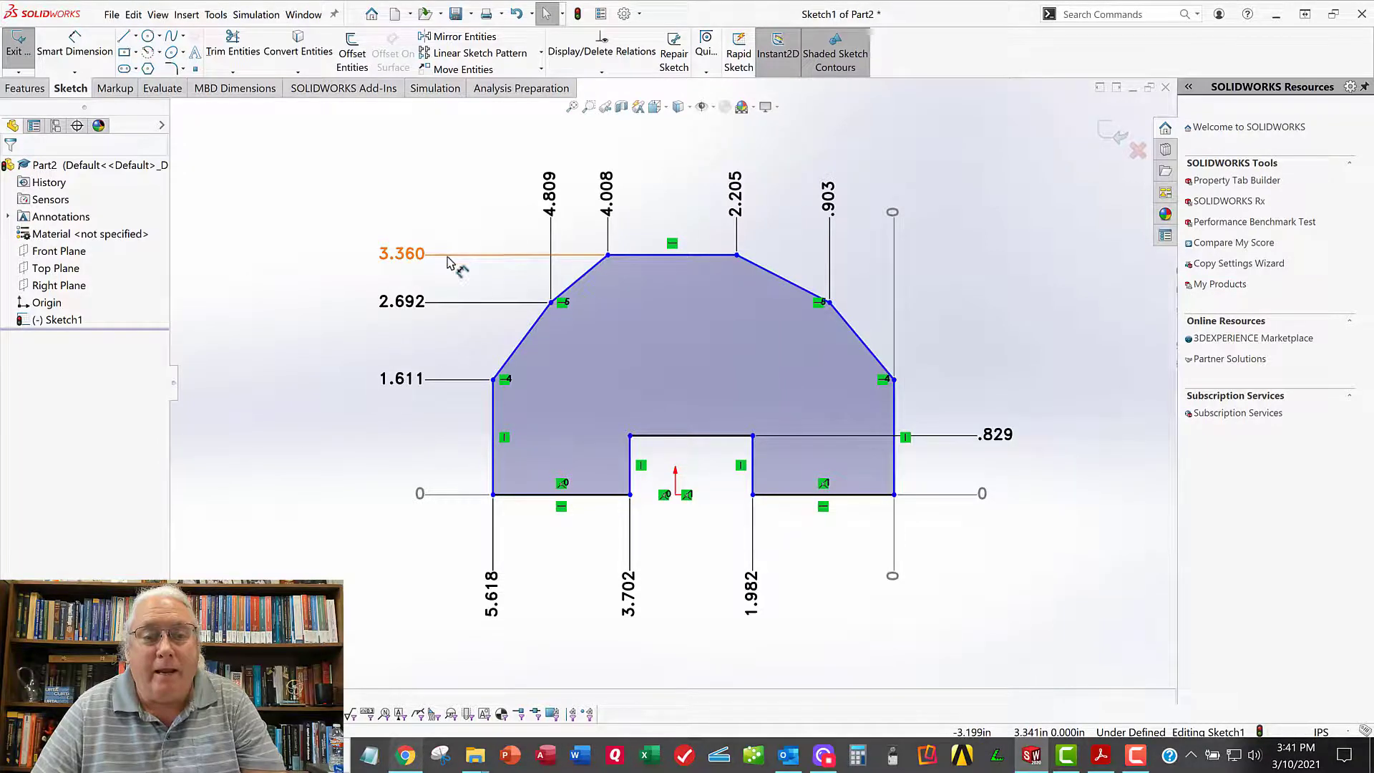
key(Delete)
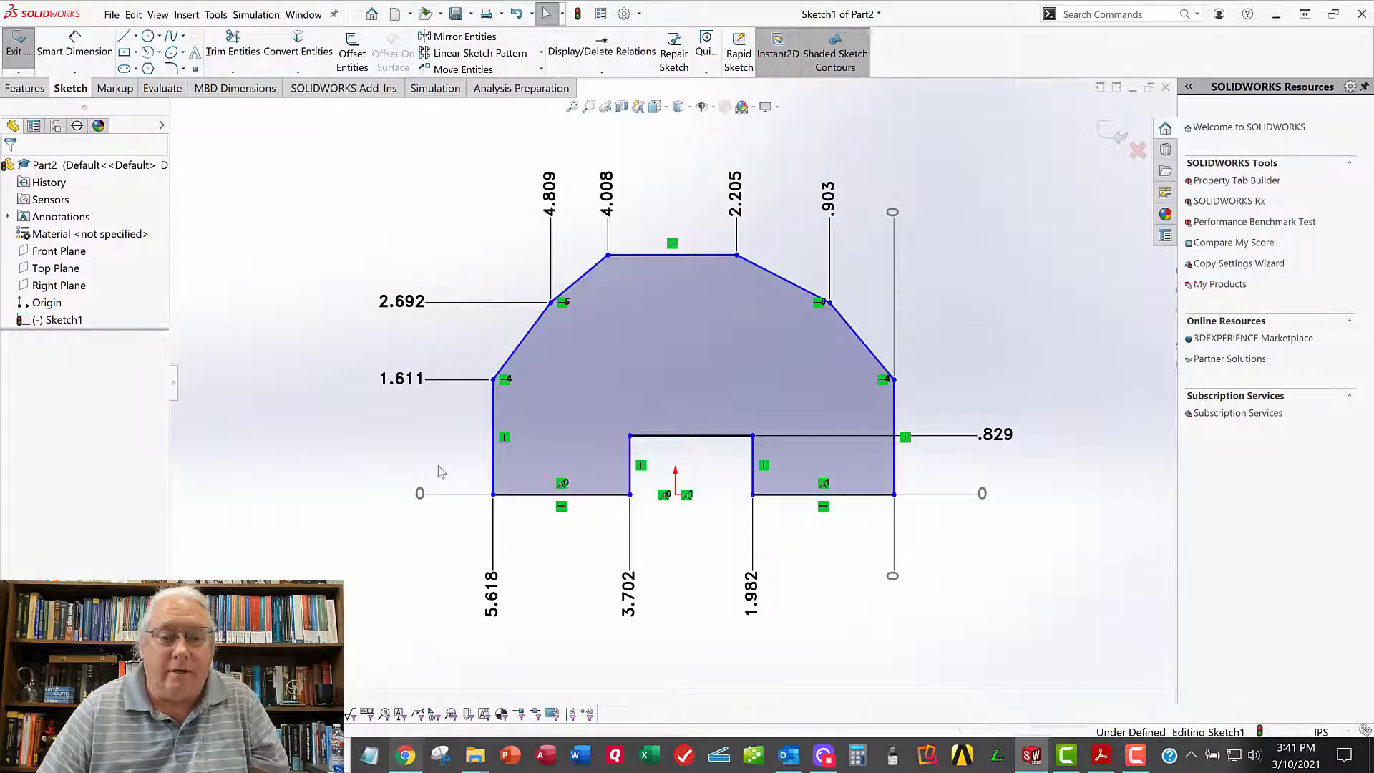
Step: Use Add To Ordinate to include the top edge's left endpoint in the left vertical set, and shift the set slightly outward
right_click(435, 501)
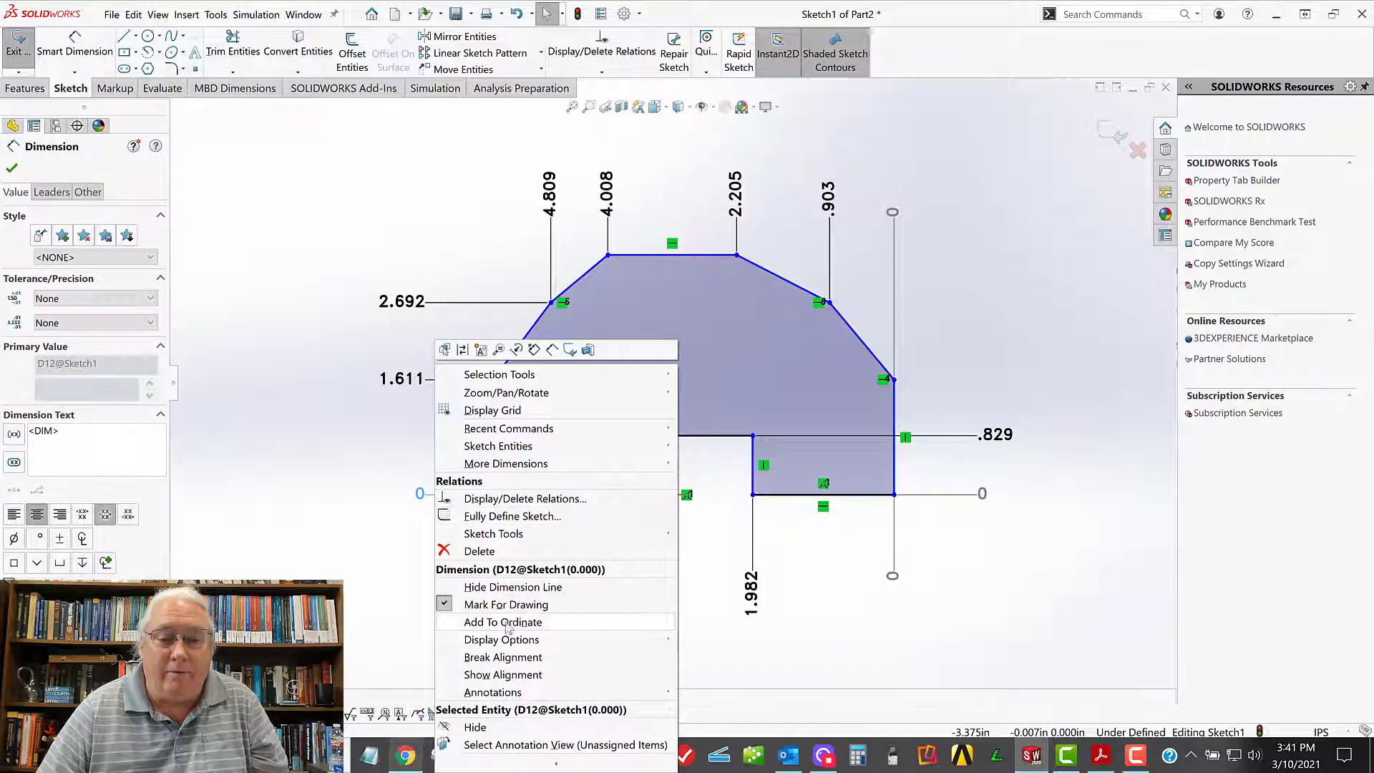
click(503, 622)
key(Escape)
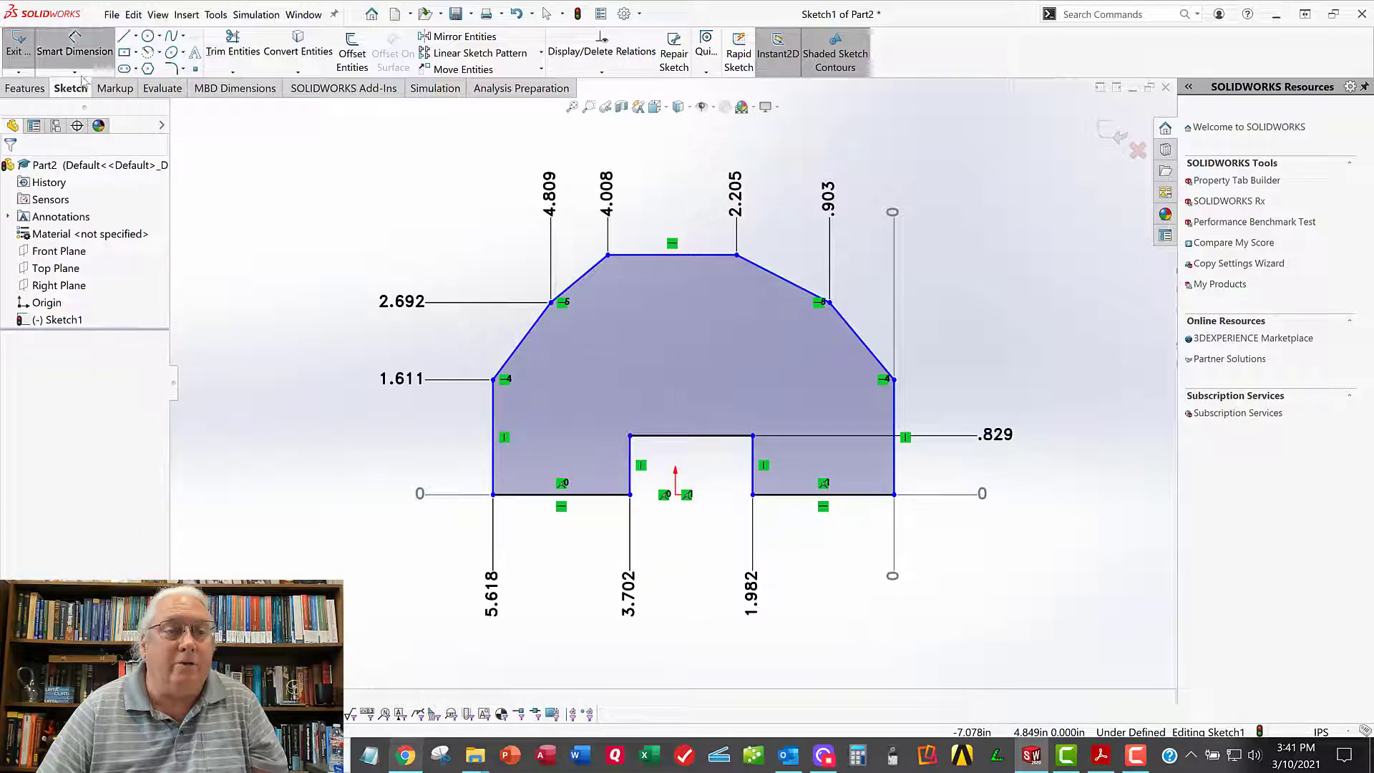
click(451, 499)
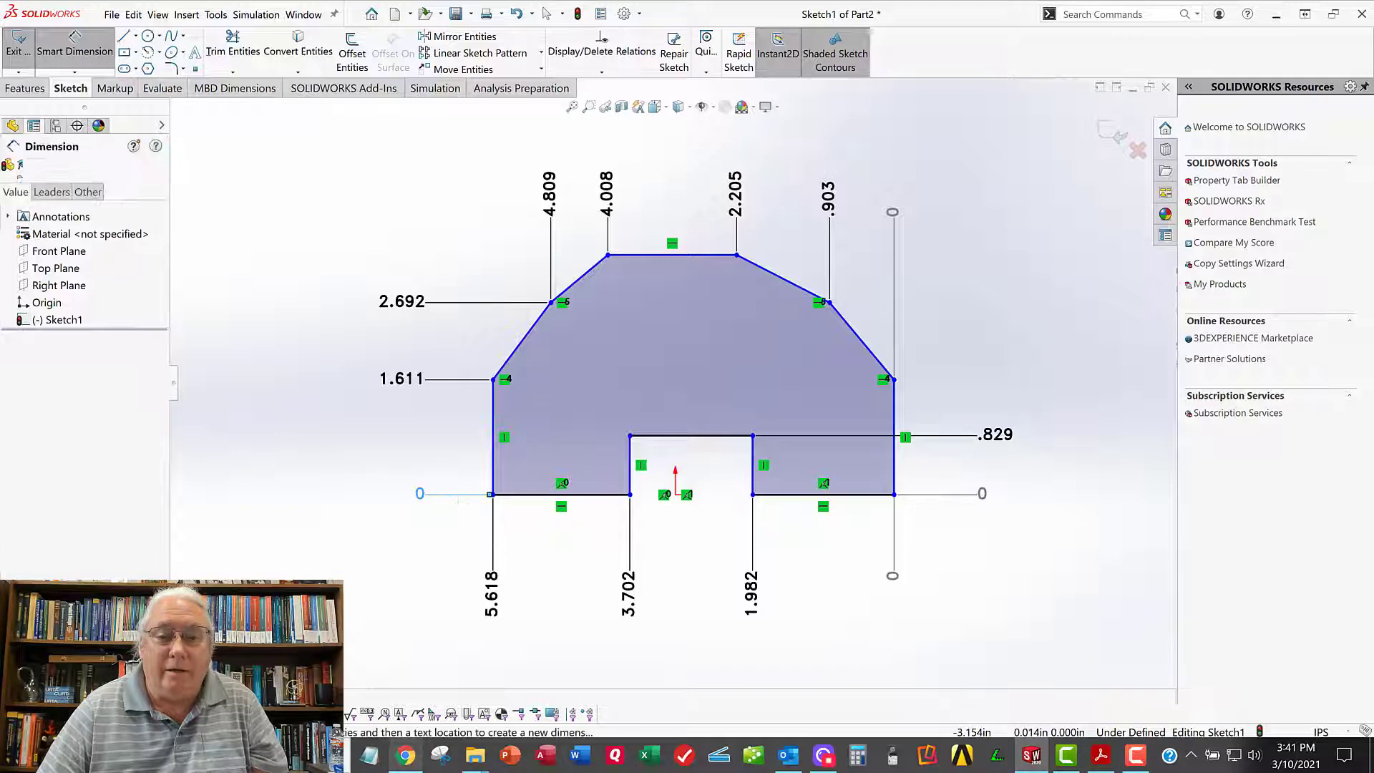
click(607, 258)
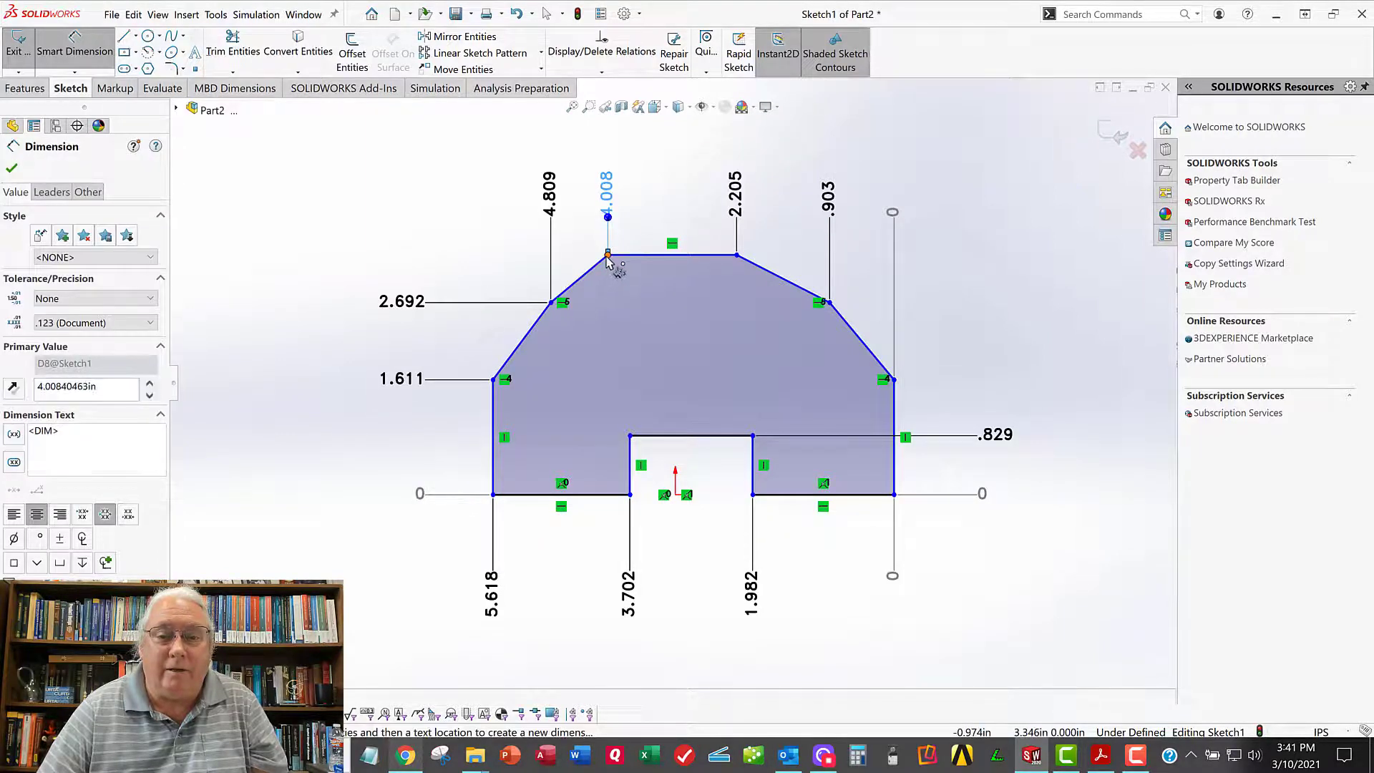
click(607, 258)
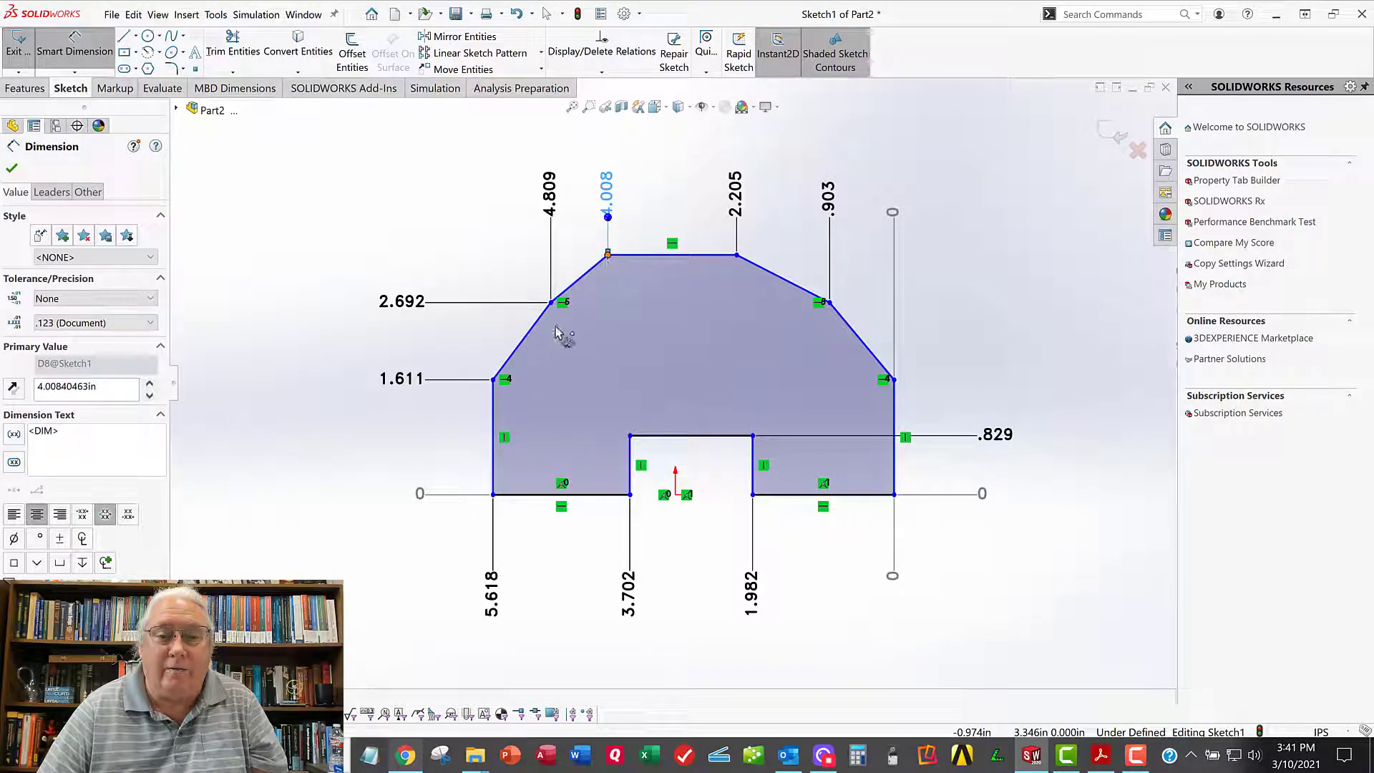
click(66, 72)
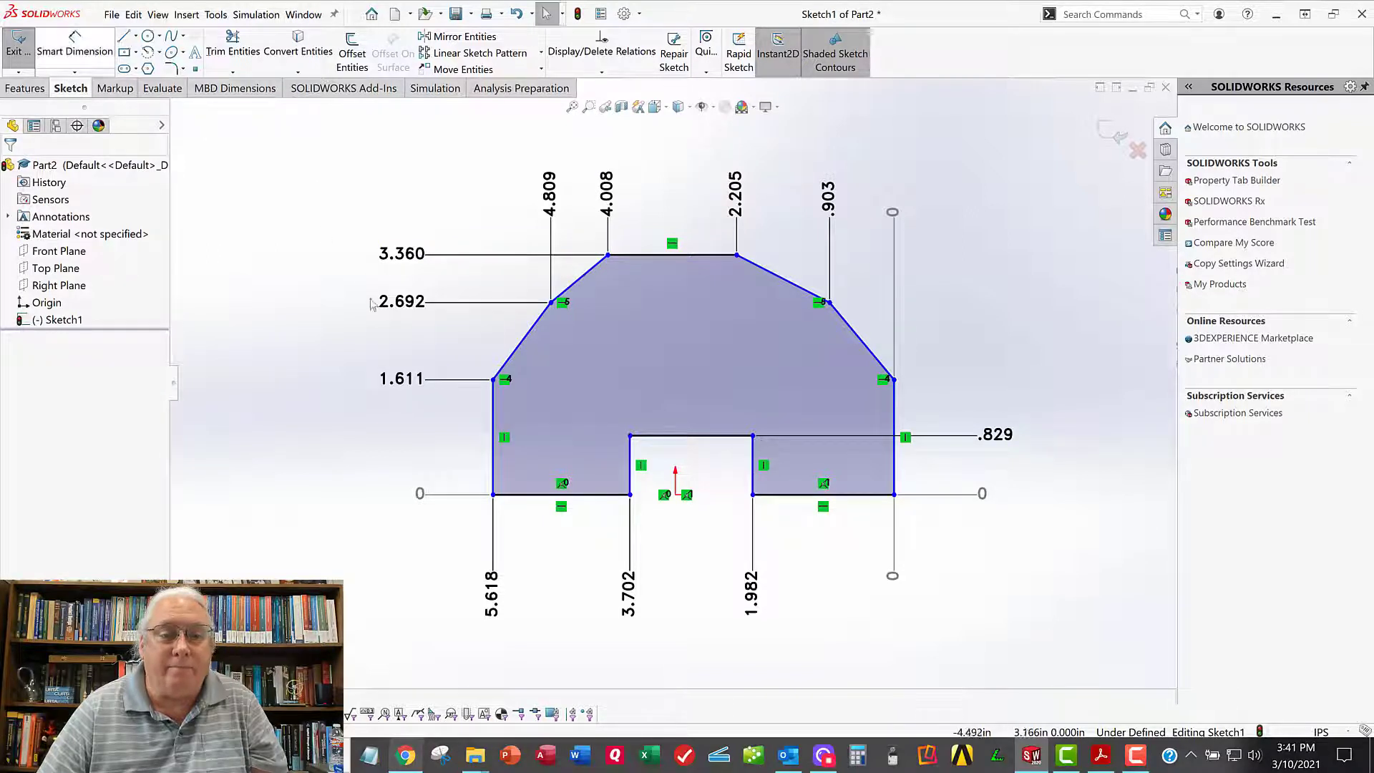
drag(393, 381, 367, 387)
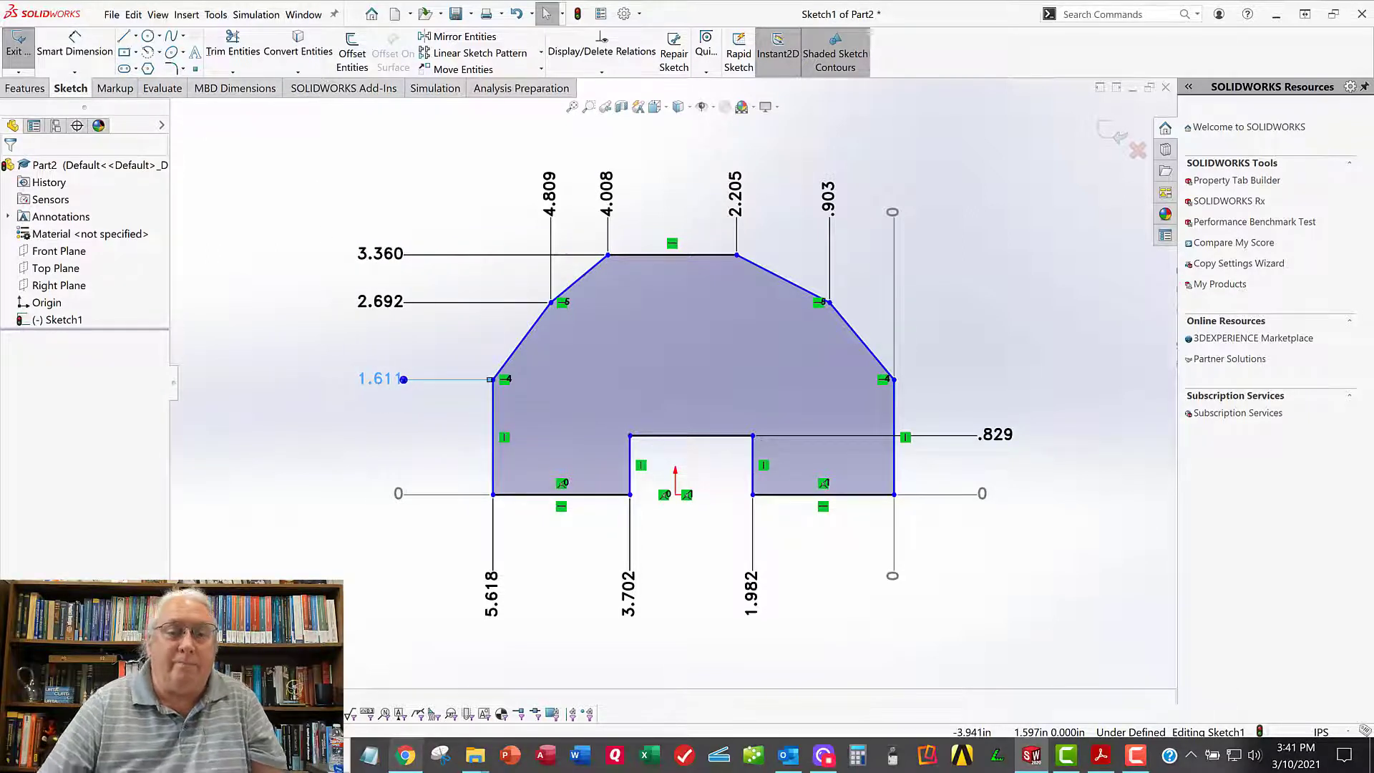
click(399, 183)
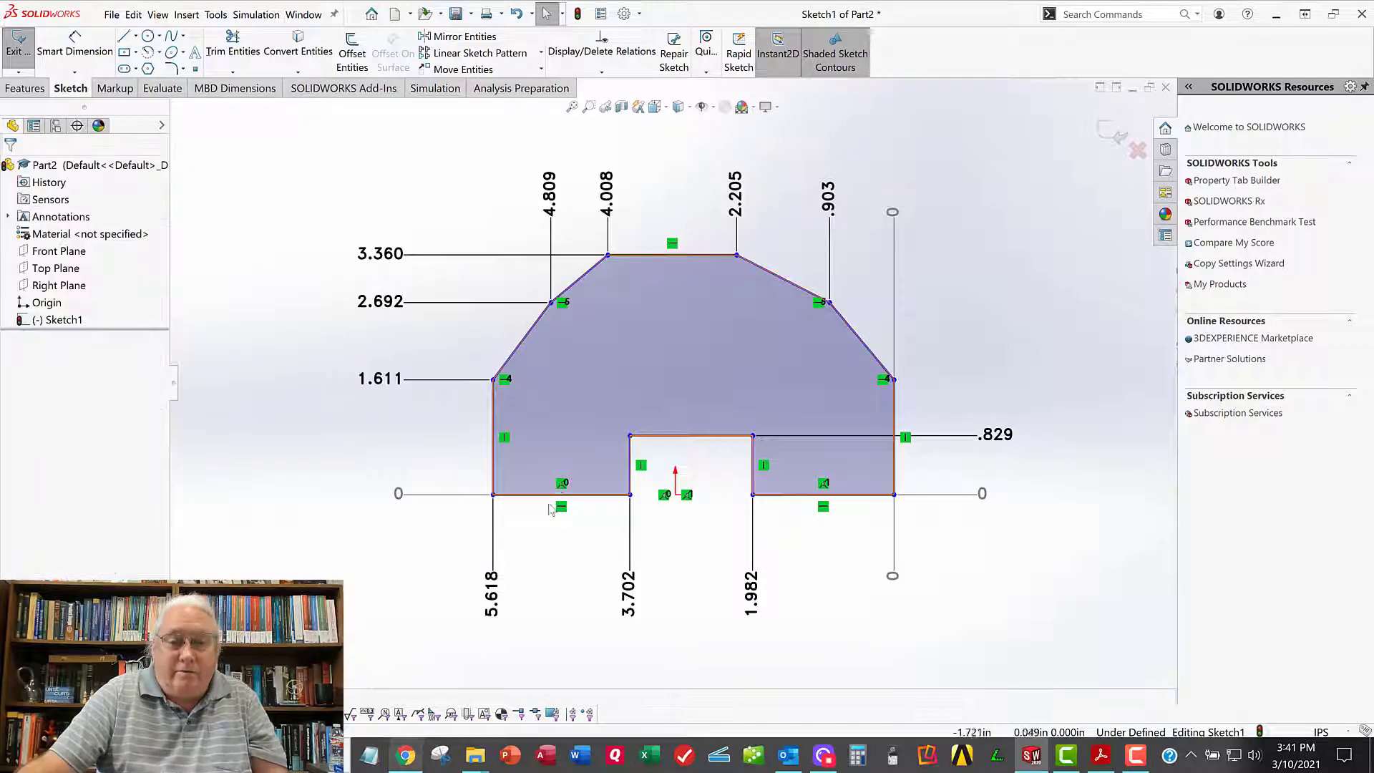
Step: Set the lower ordinate dimensions to 8 in for the profile's left side and 5.75 in for the notch's left side
double_click(493, 589)
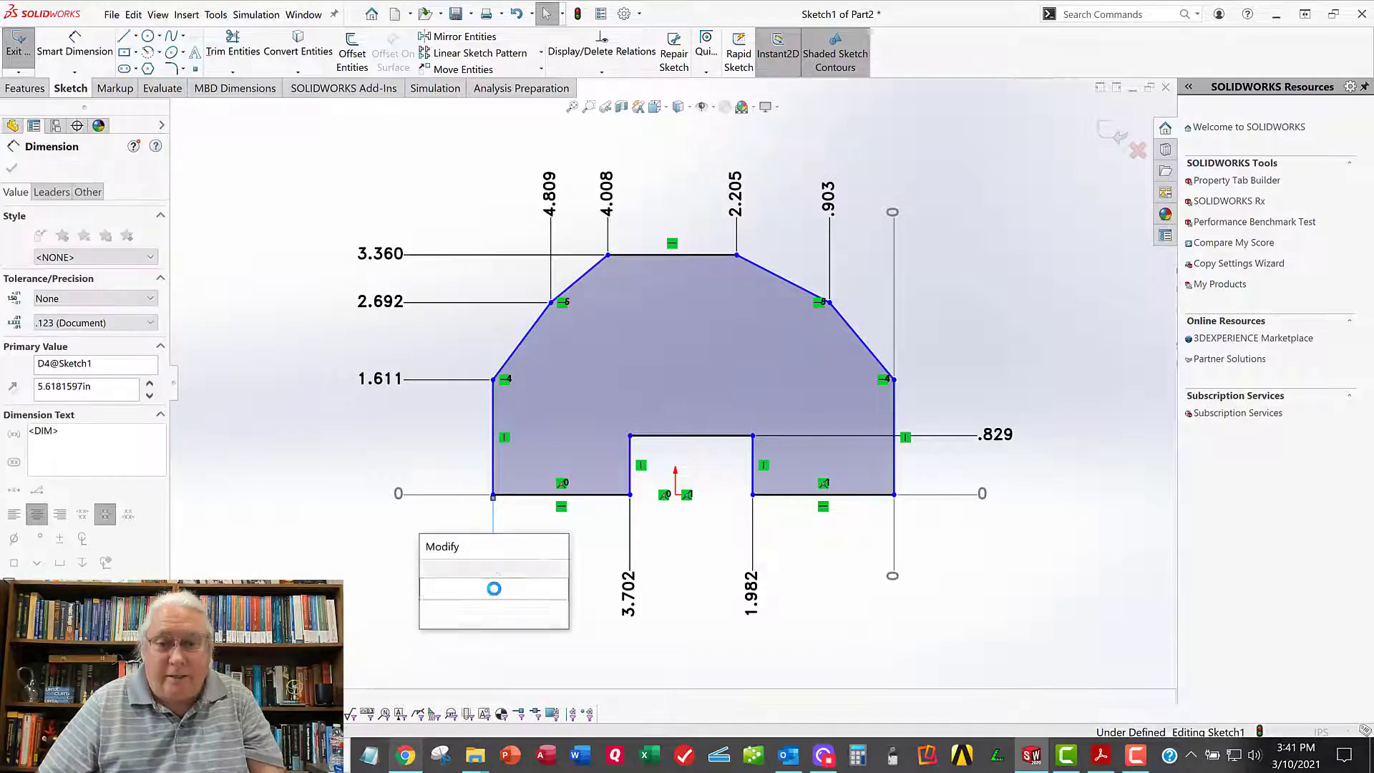
key(Escape)
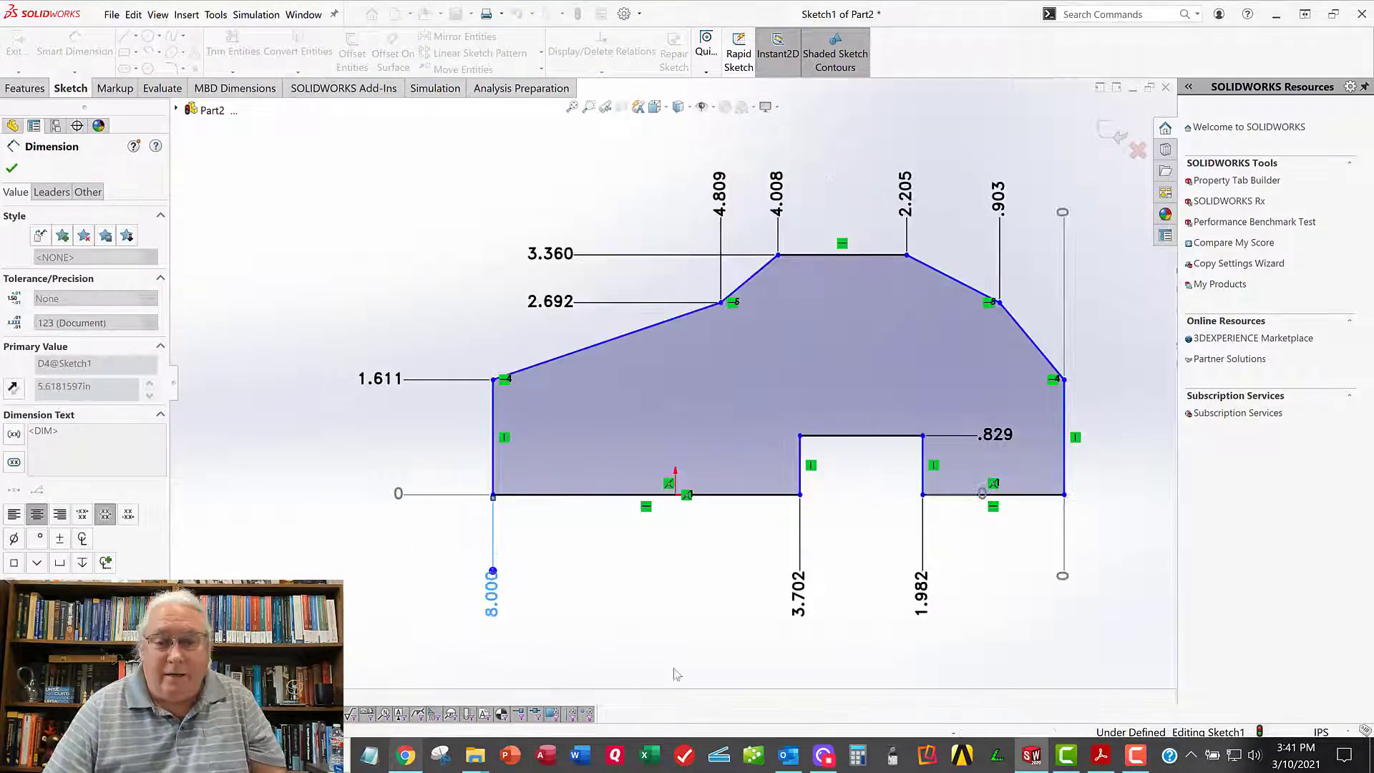
double_click(800, 598)
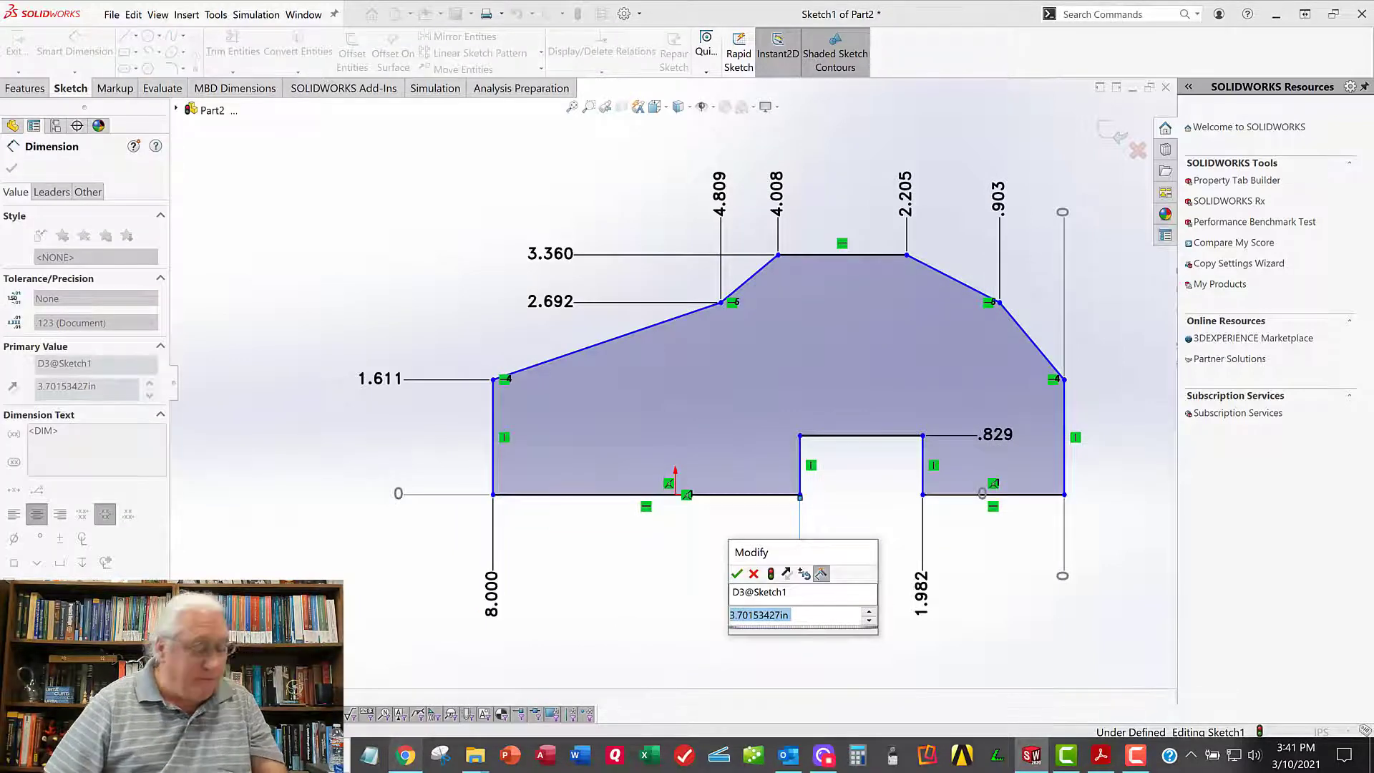
text(3.7)
key(Return)
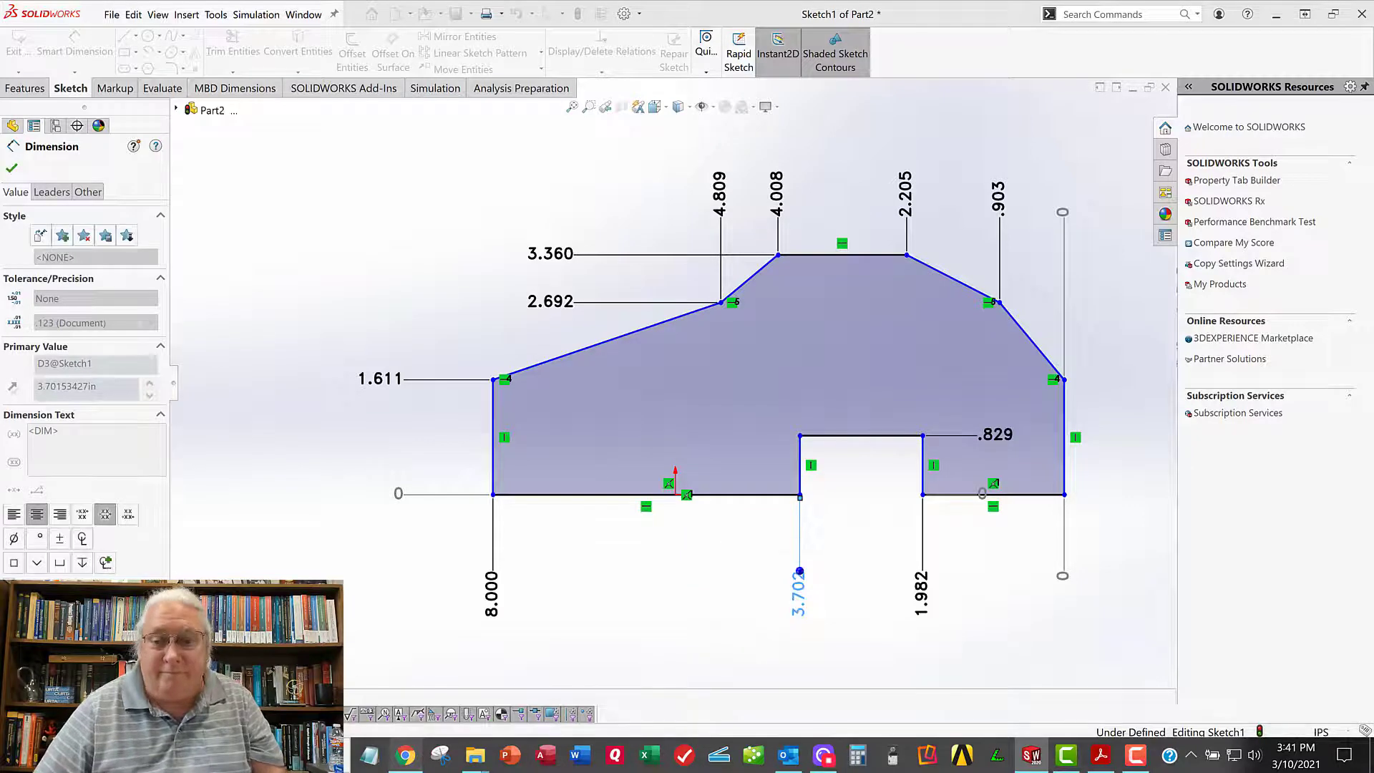
Step: Set the lower ordinate dimension of the notch's right side to 2.25 in
double_click(922, 594)
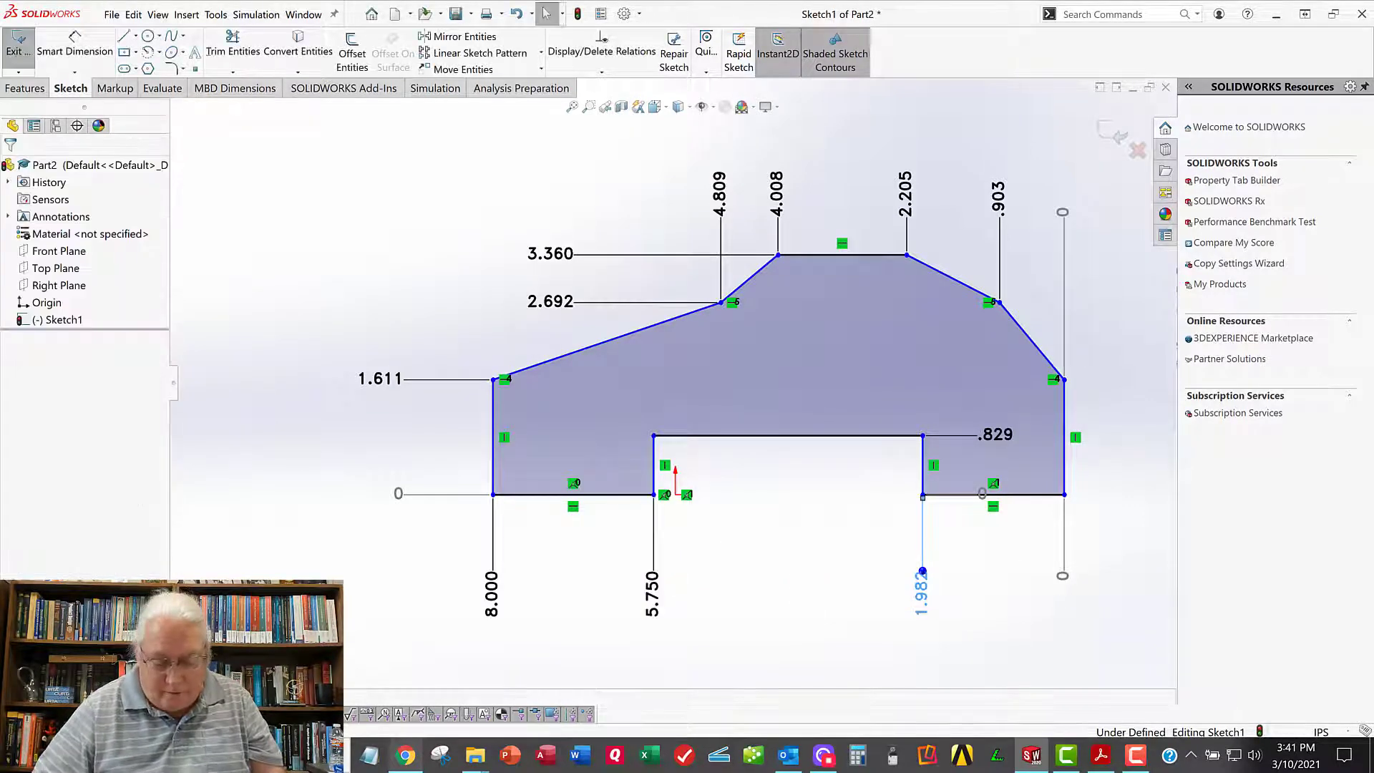
text(2.25)
key(Return)
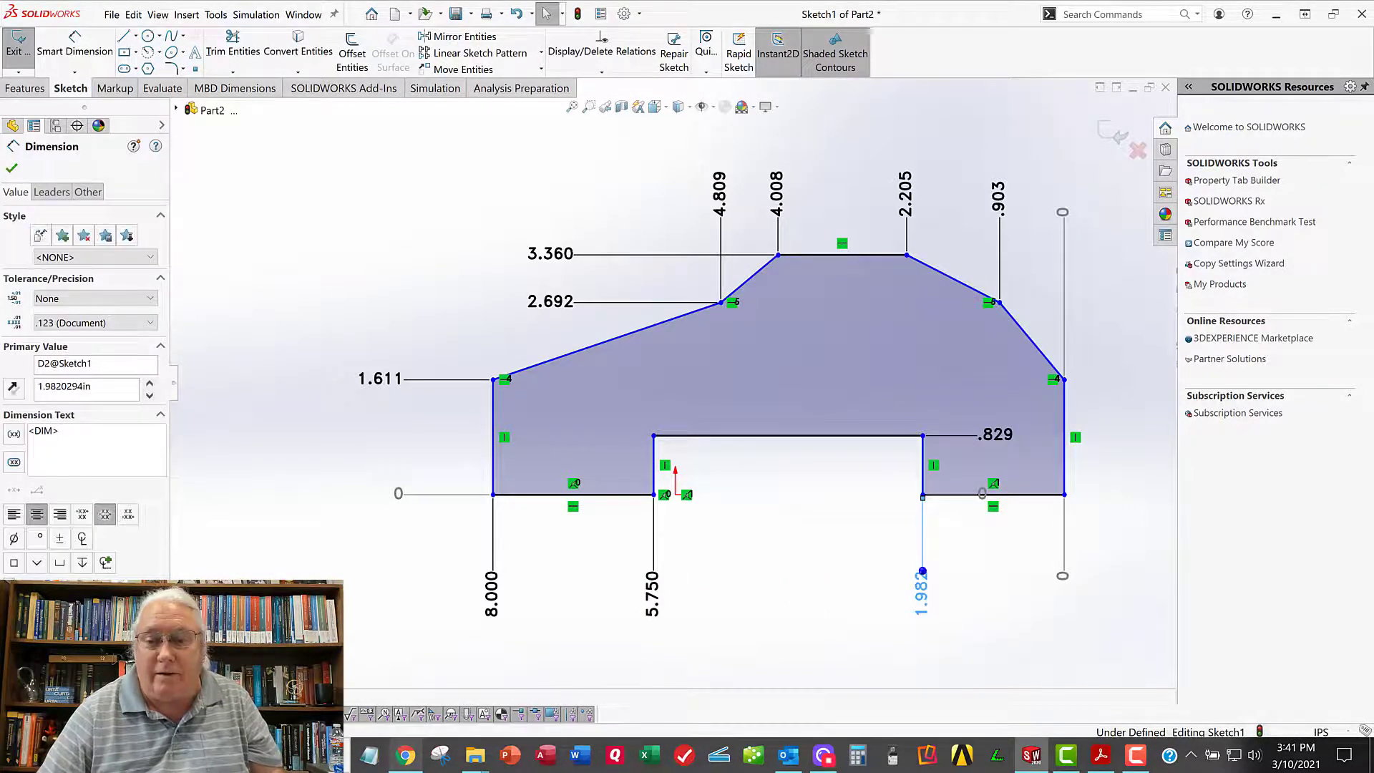
Step: Set the left vertical ordinates to 1.688 in for the lowest slanted edge's start and 3.1875 in for the vertex above it
double_click(383, 380)
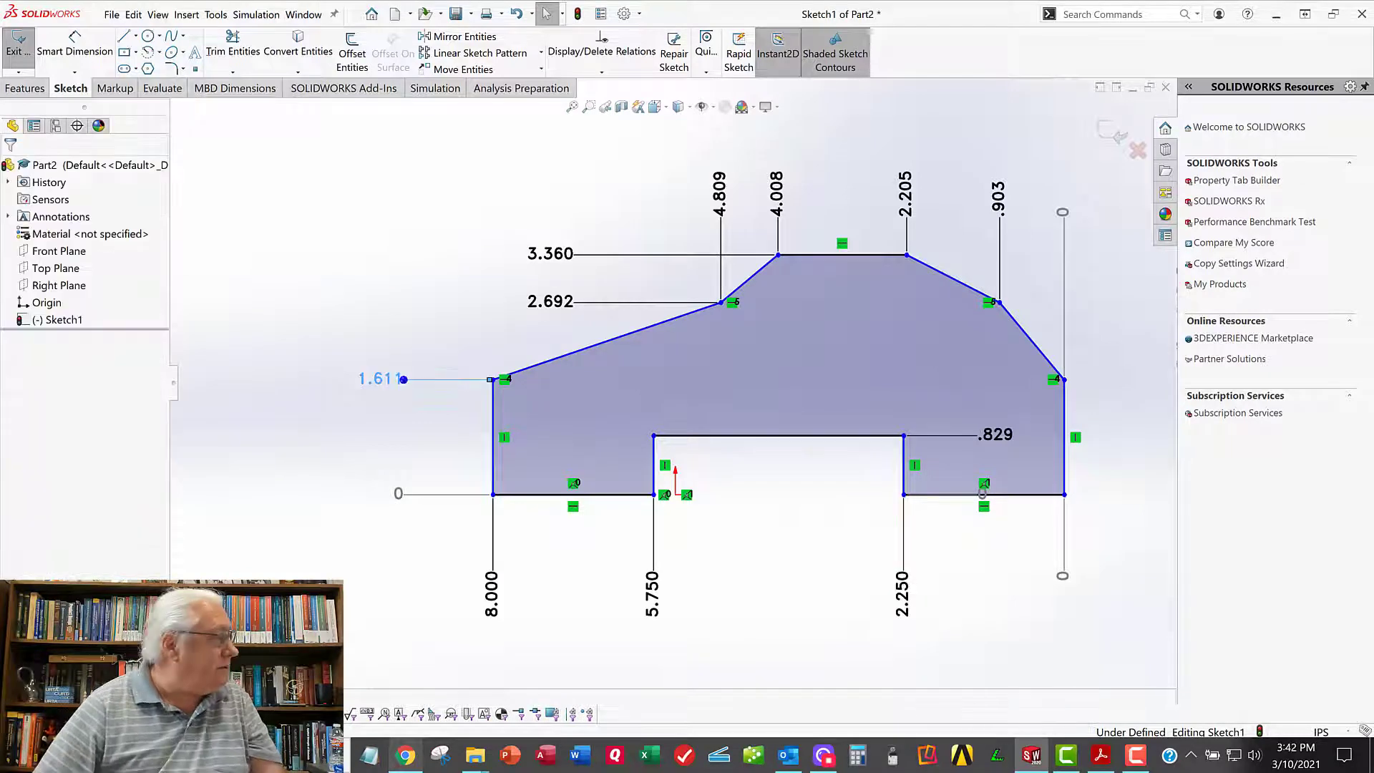
text(1.)
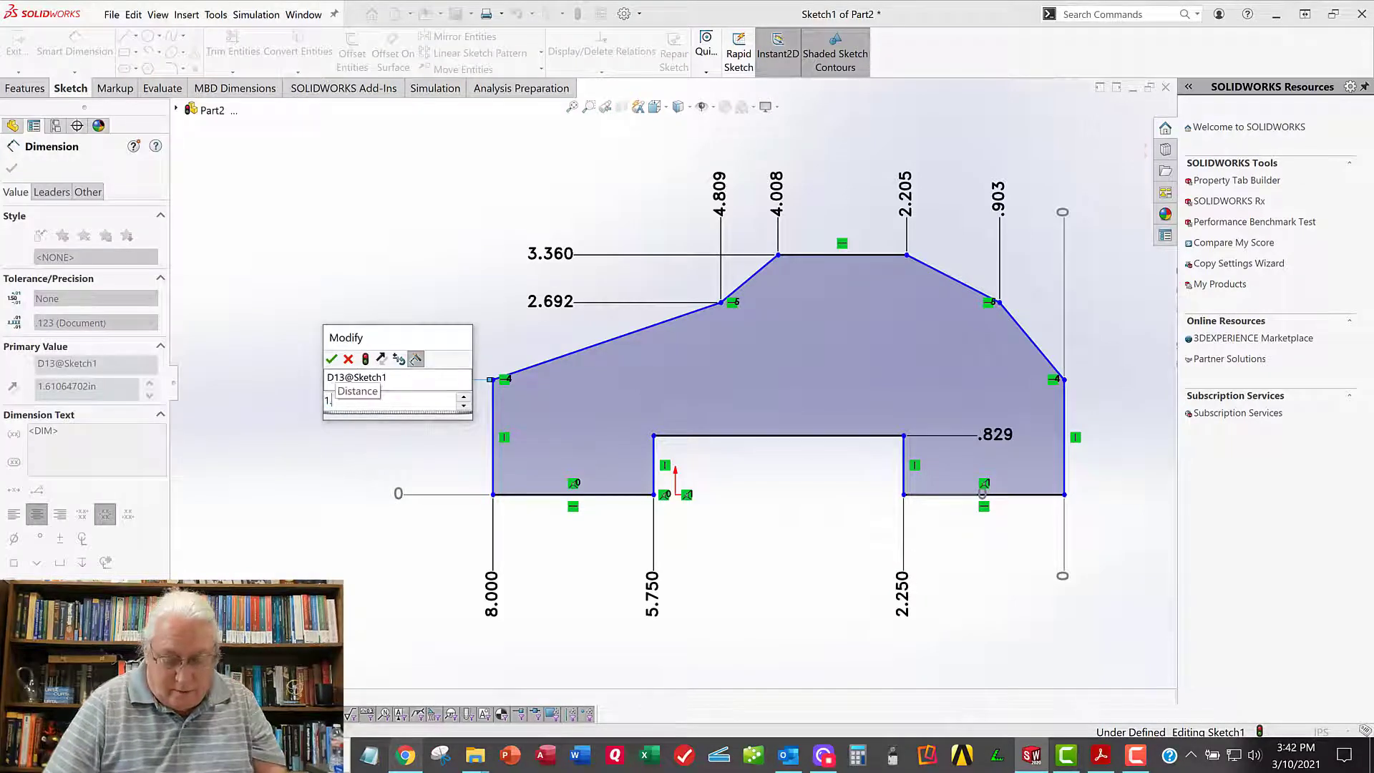
text(688)
key(Return)
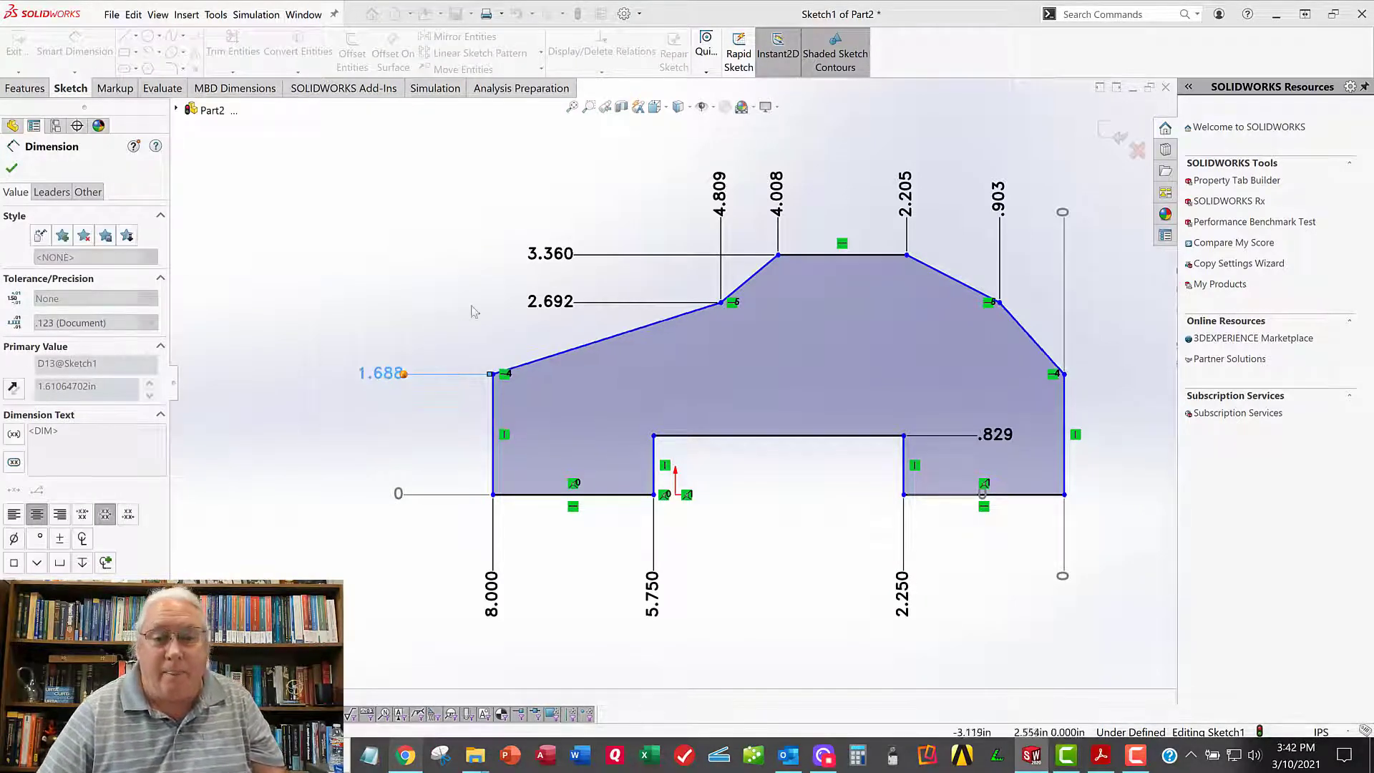
double_click(550, 301)
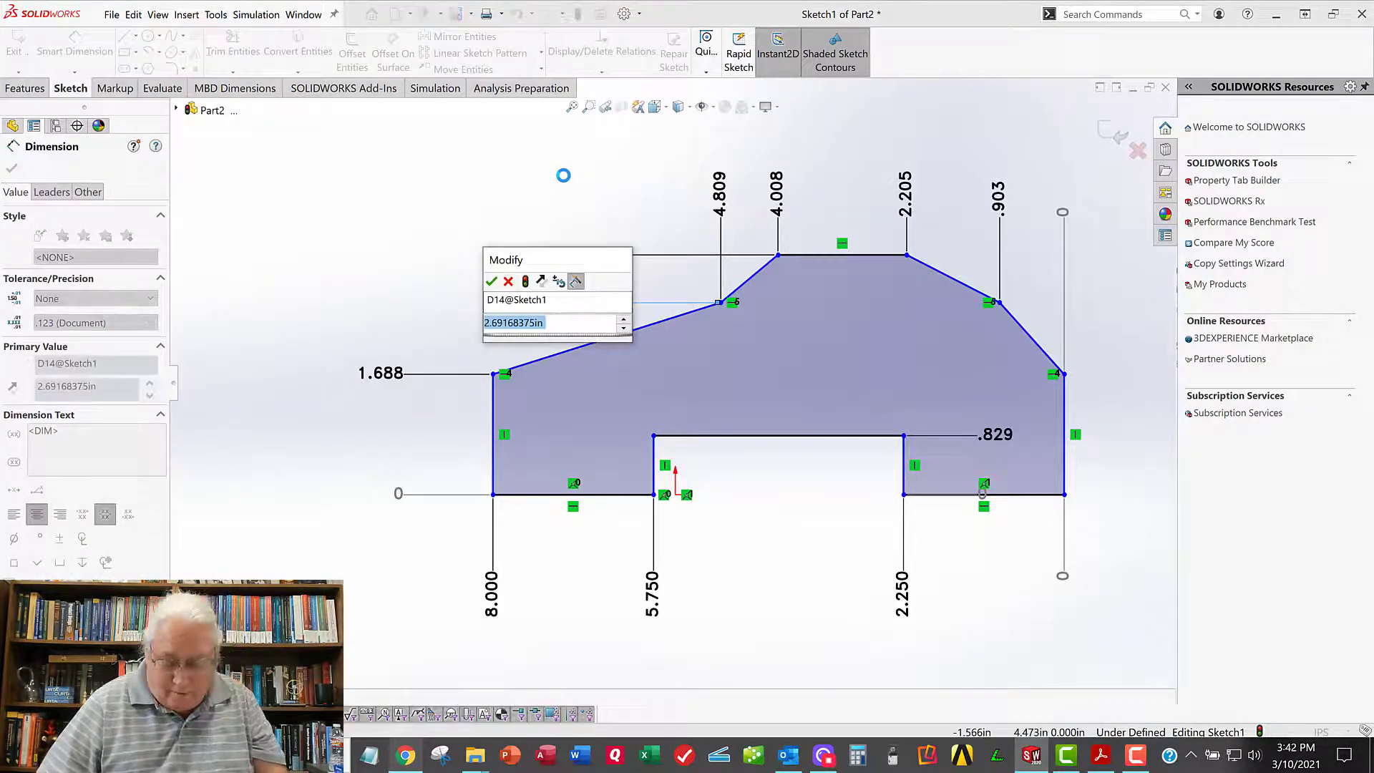
text(3.1875)
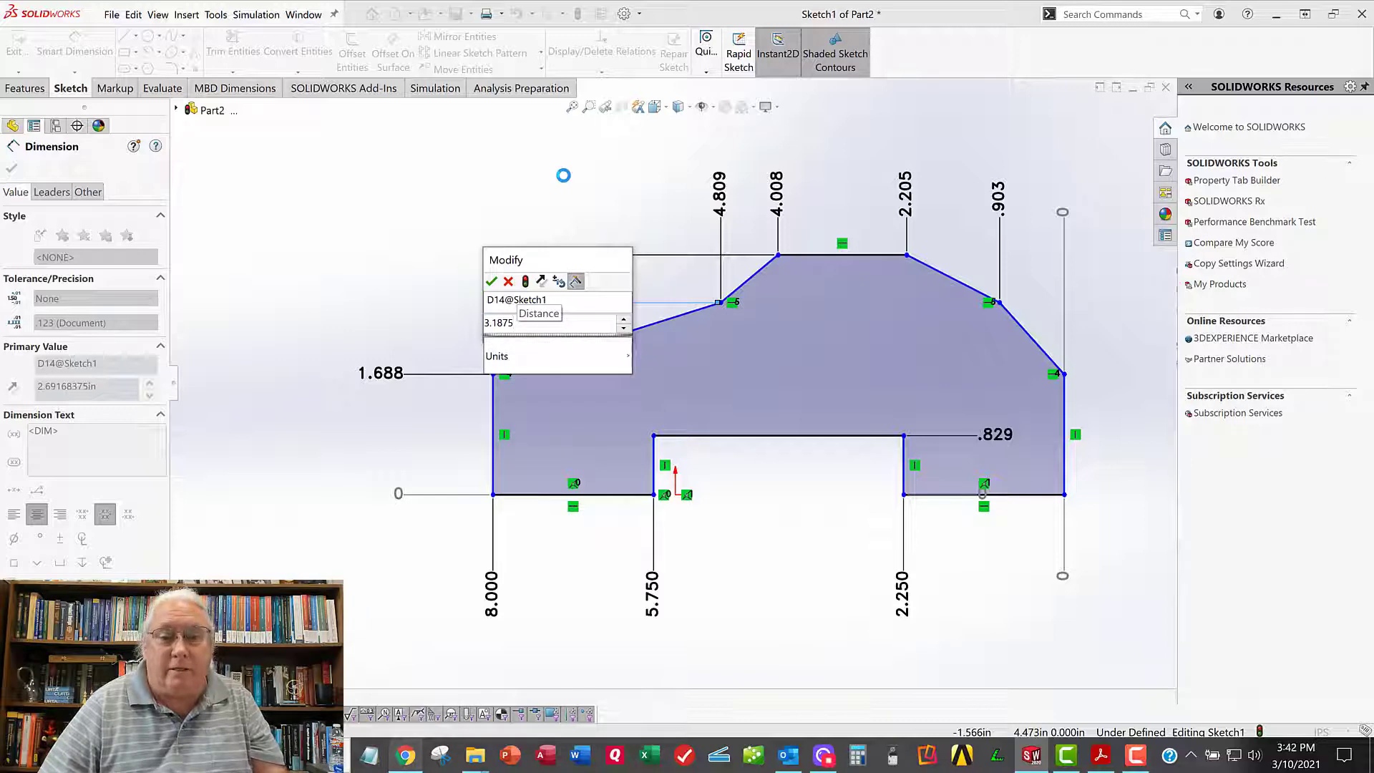
key(Return)
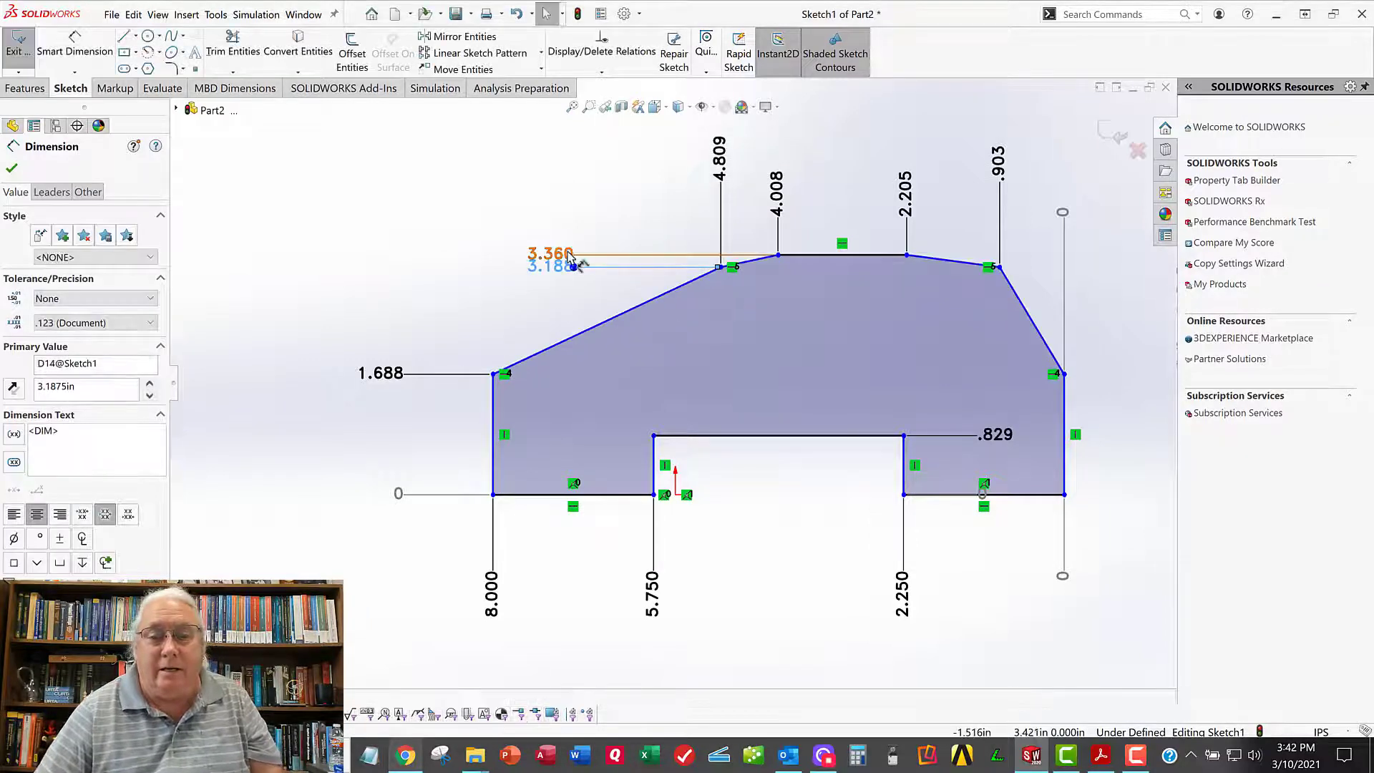
Step: Set the left vertical ordinate of the profile's top edge to 4.625 in
key(Escape)
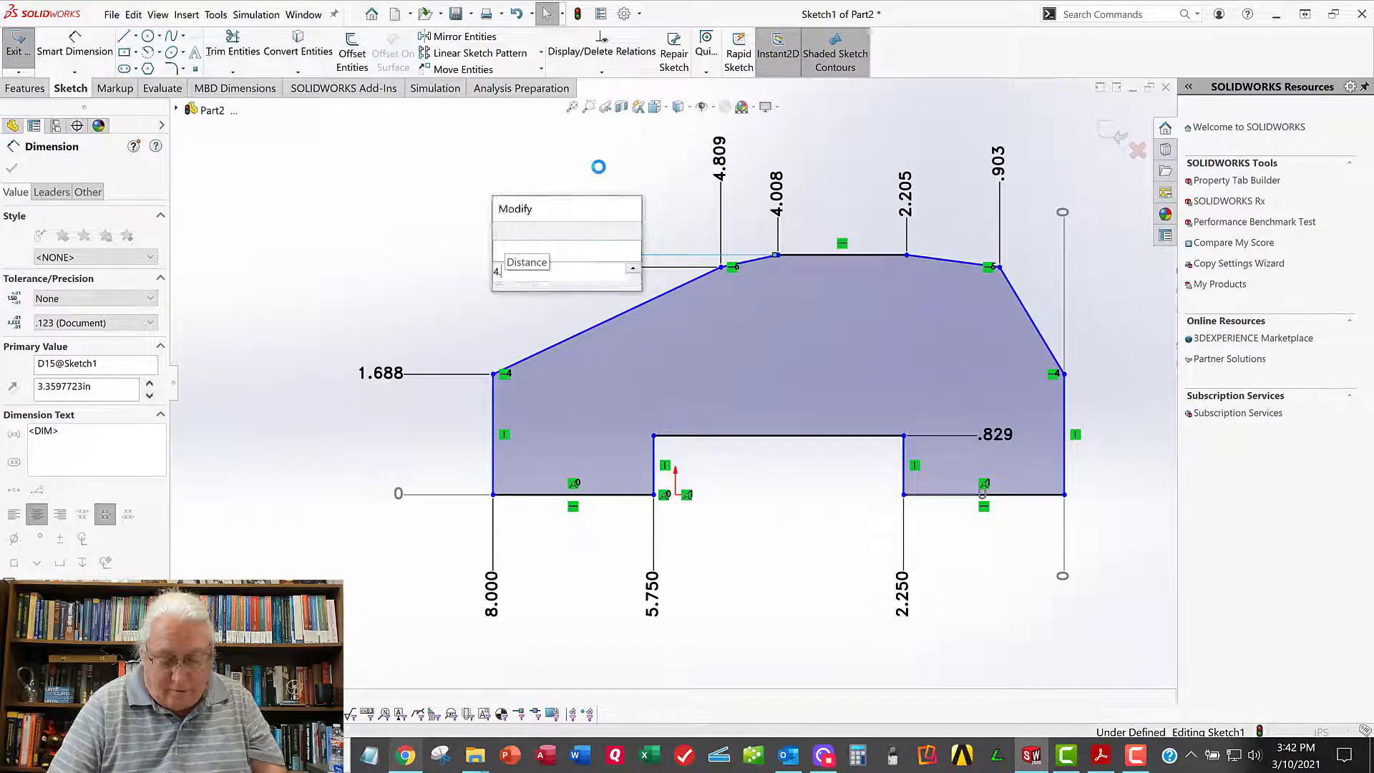
text(4.625)
key(Return)
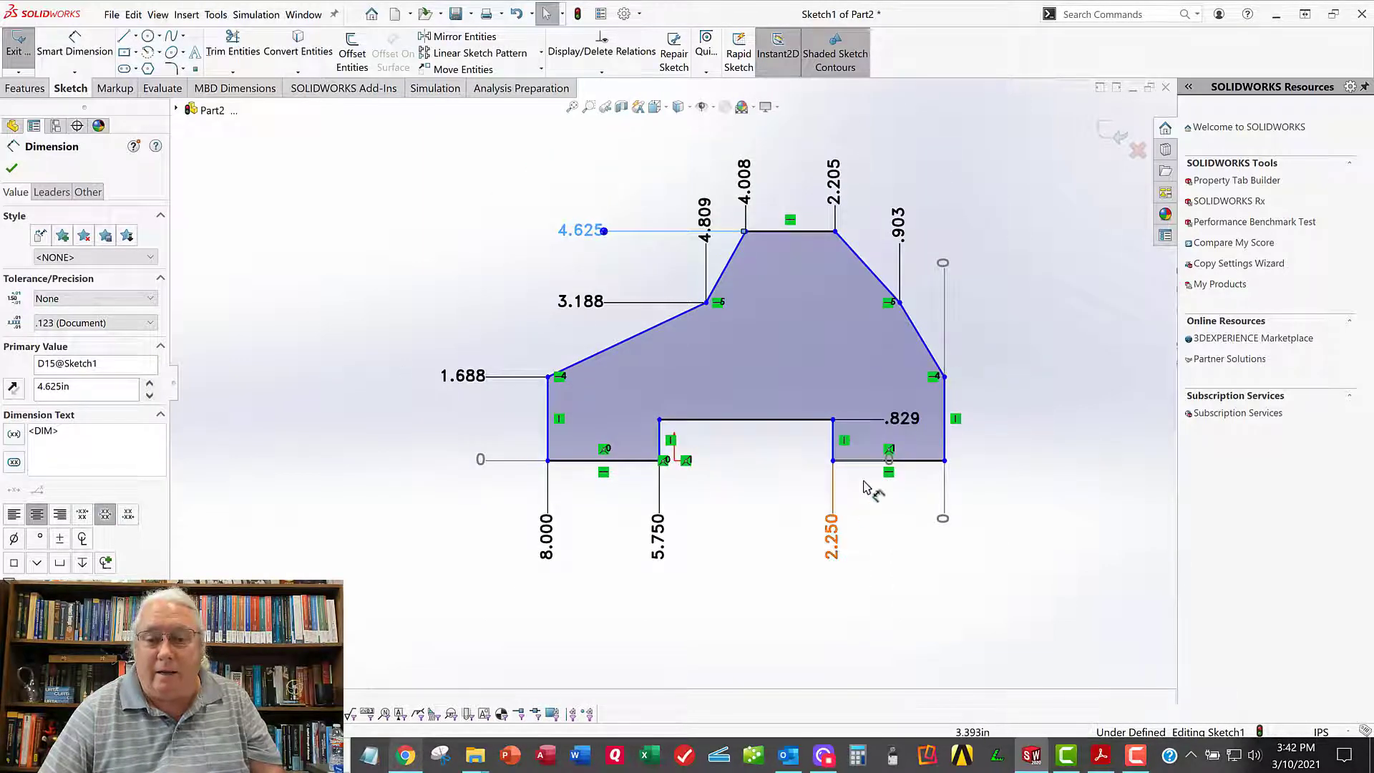
Step: Set the upper horizontal ordinate of the vertex between the two left slanted edges to 7.125 in
double_click(708, 215)
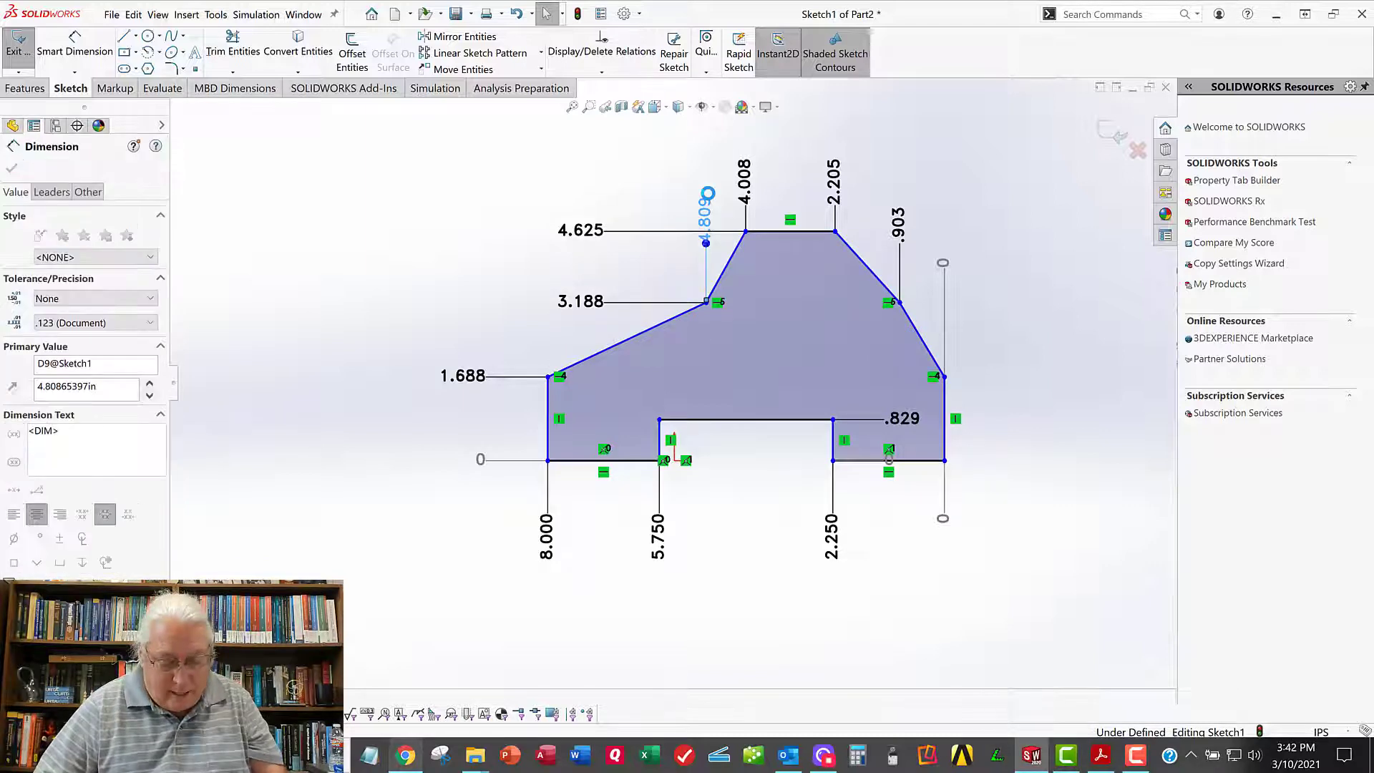
text(7.125)
key(Return)
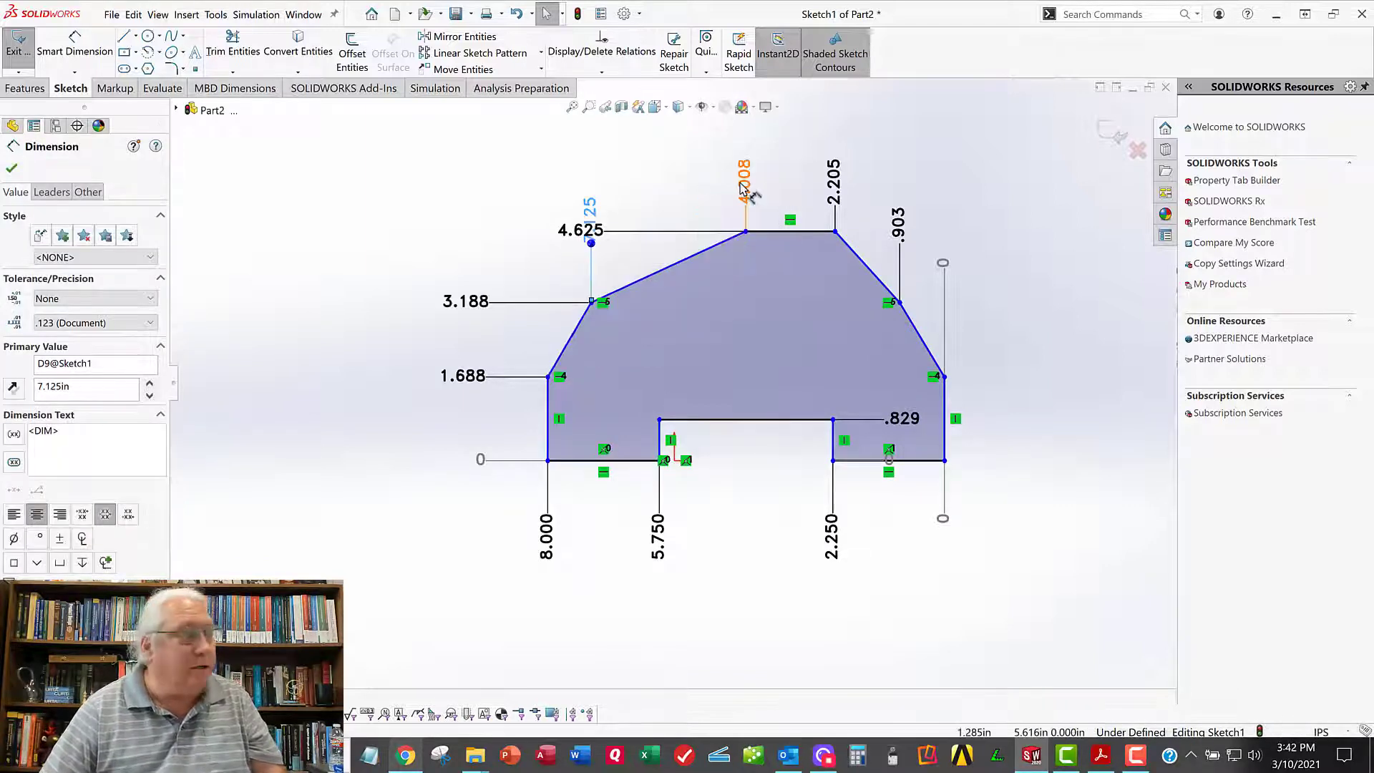
Step: Set the upper horizontal ordinates of the top edge to 4.625 in at its left end and 3.375 in at its right end
double_click(743, 182)
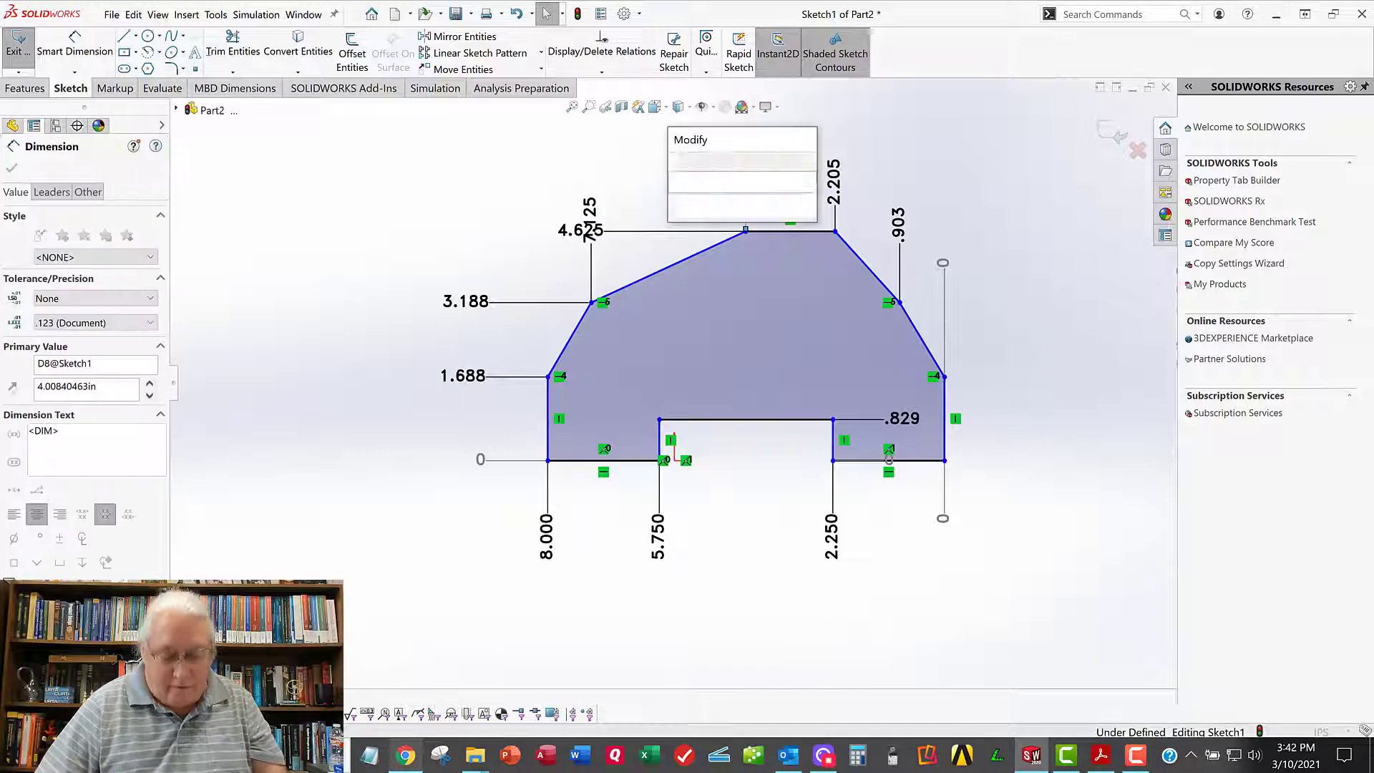
text(4.625)
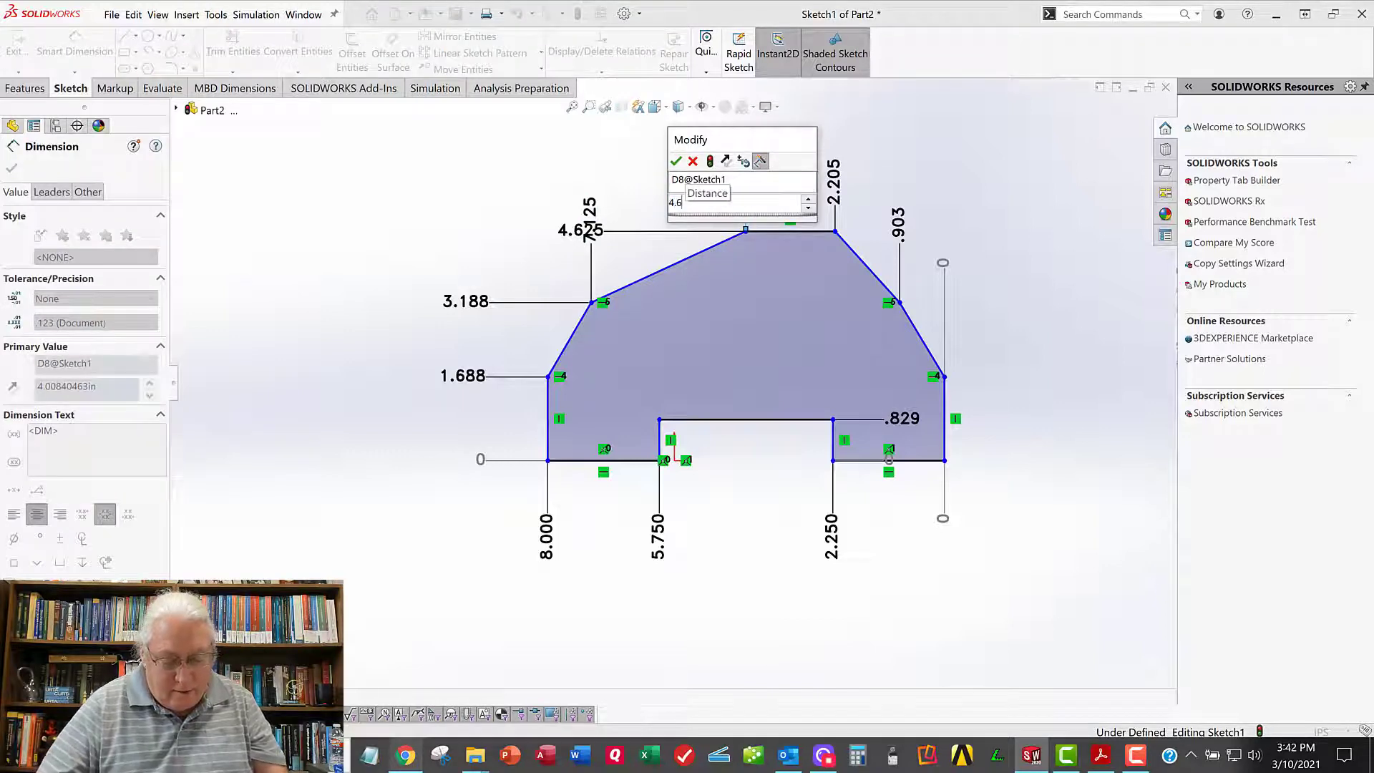
key(Return)
double_click(836, 193)
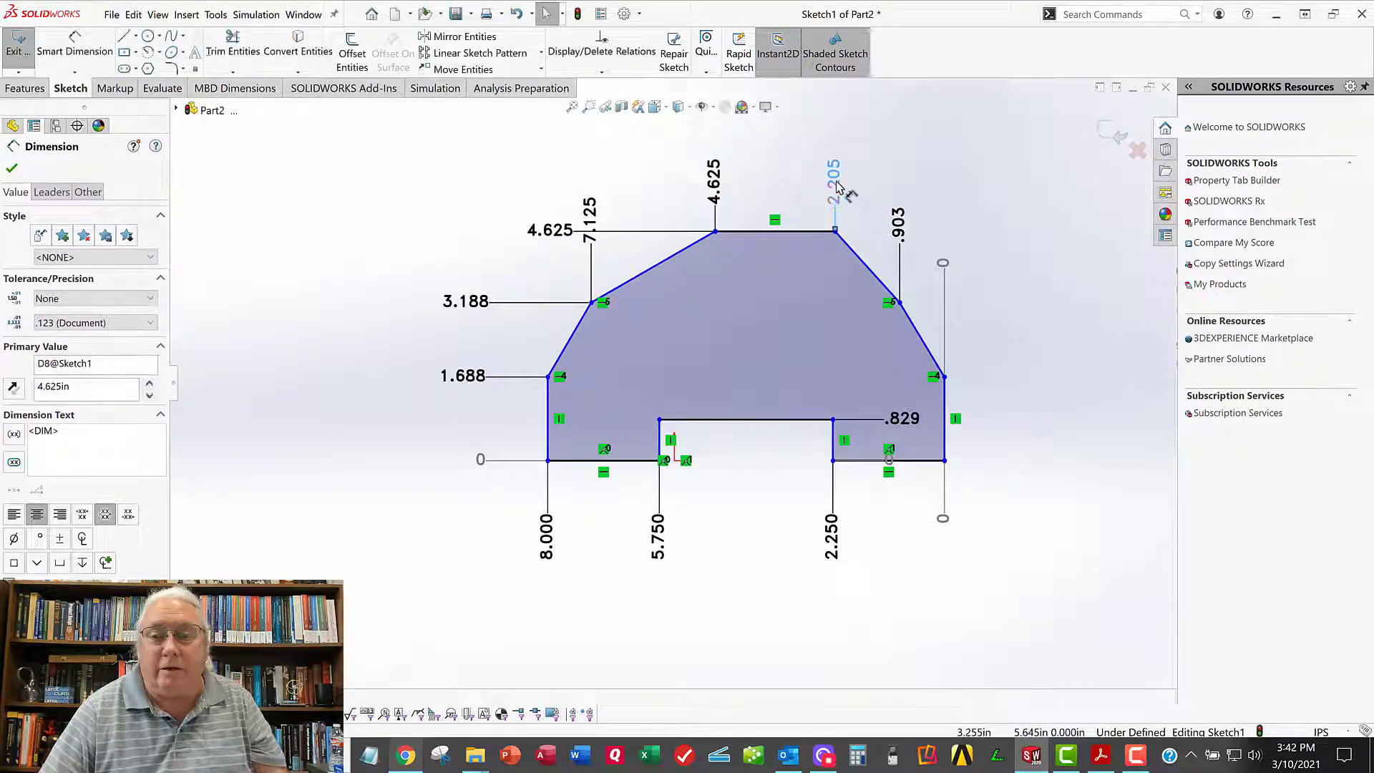
text(3.375)
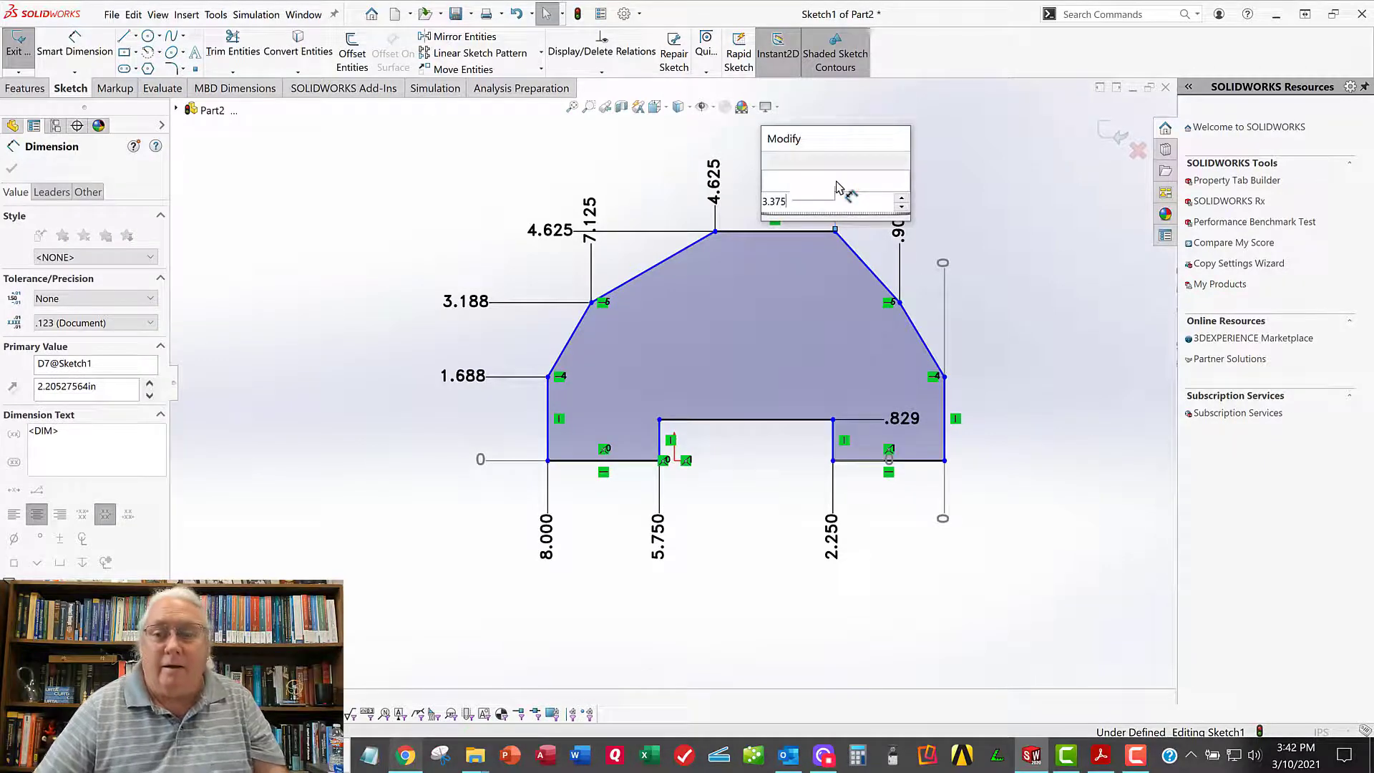
key(Return)
Step: Set the upper horizontal ordinate of the vertex between the two right slanted edges to 0.875 in
double_click(898, 223)
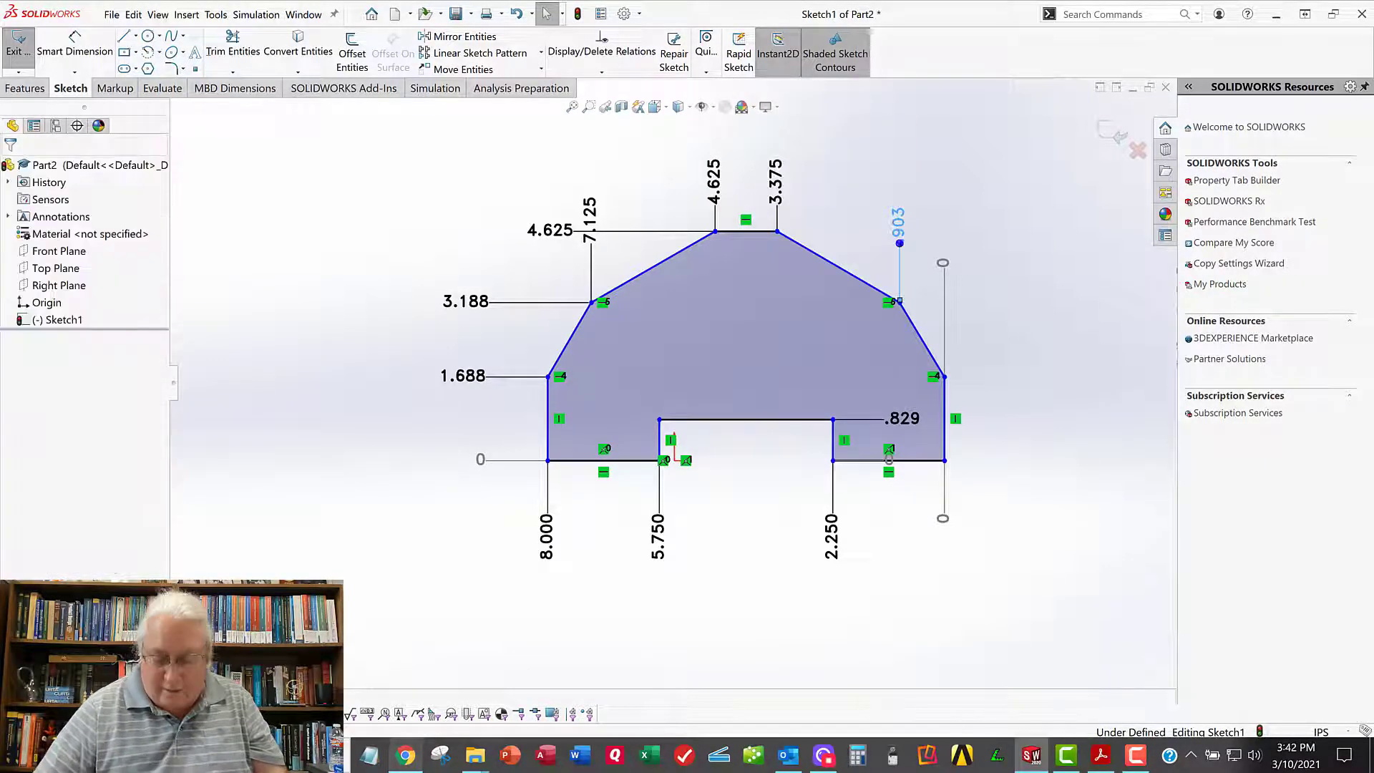
text(.875)
key(Return)
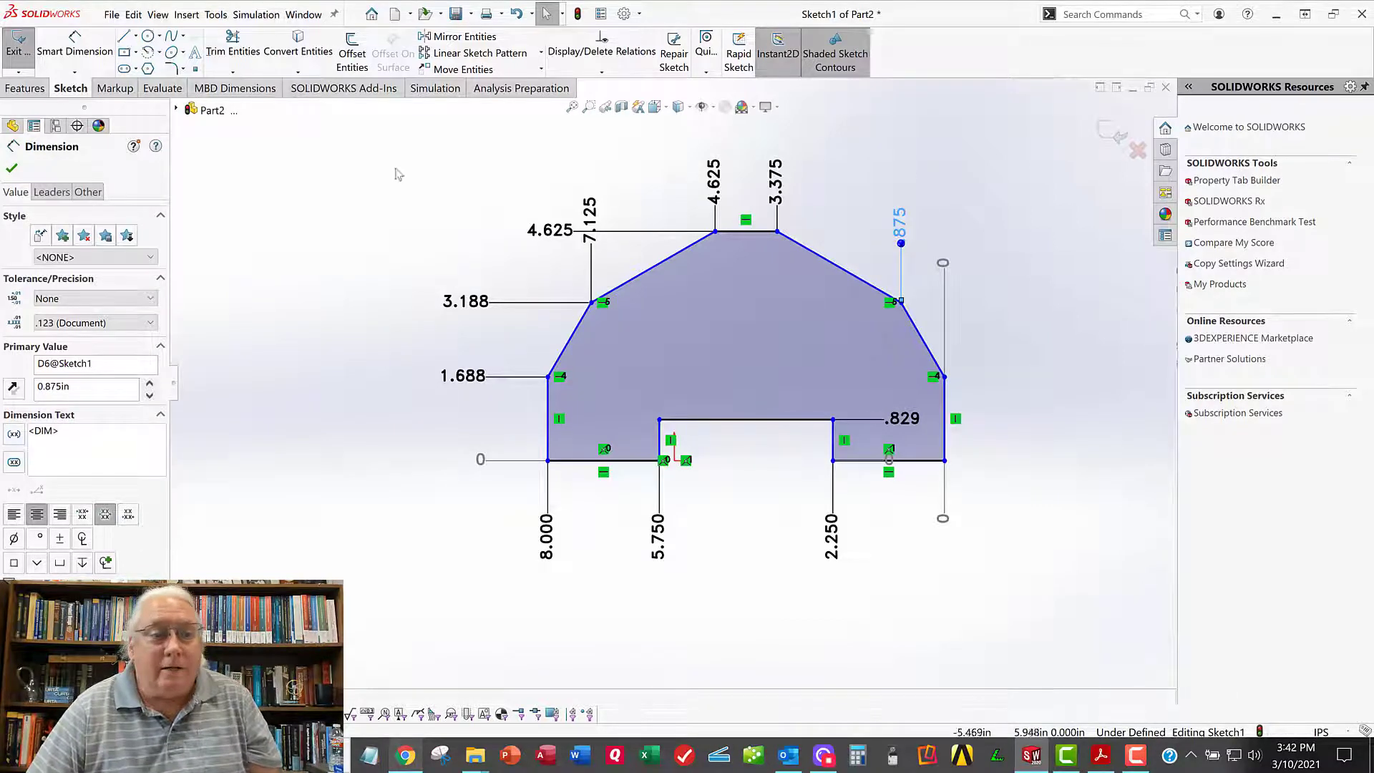
click(8, 172)
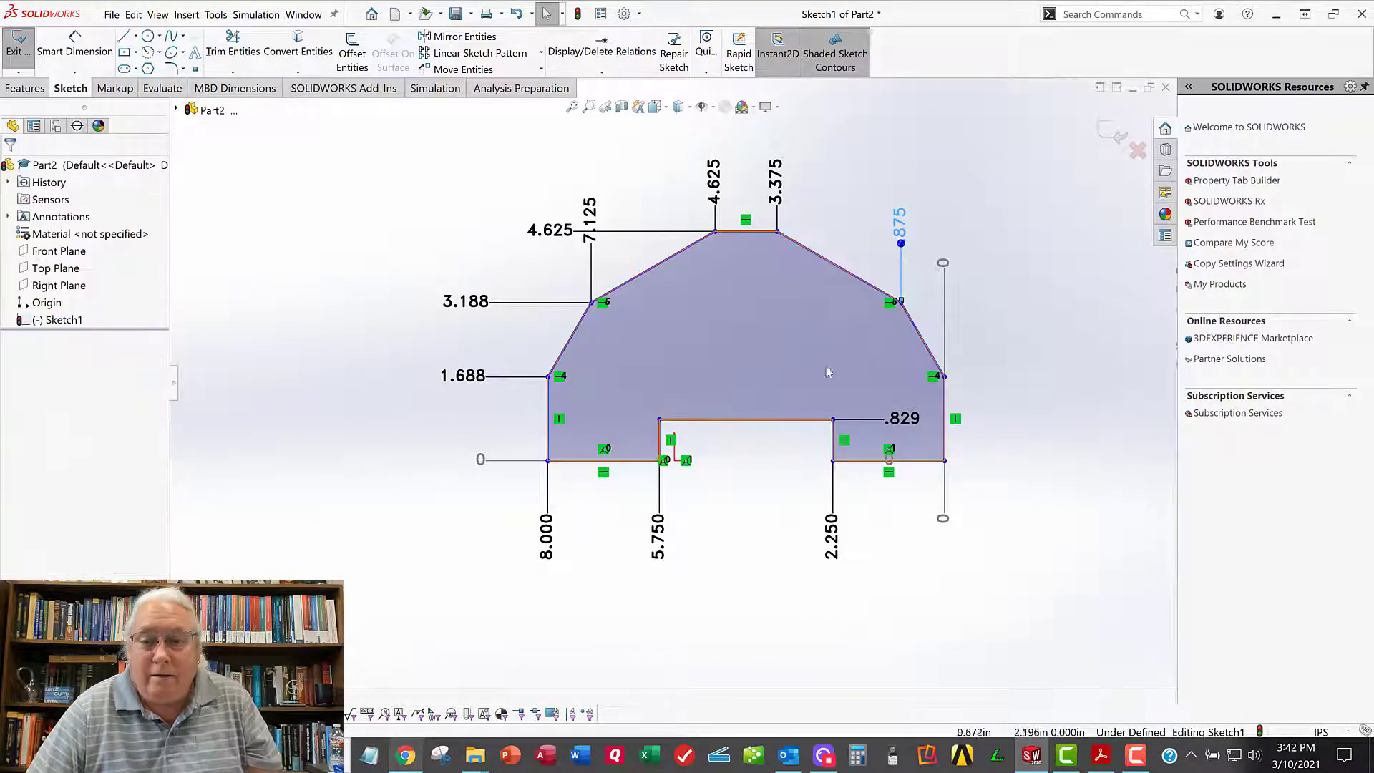
Step: Set the vertical ordinate of the notch's upper edge to 1.4 in
double_click(901, 419)
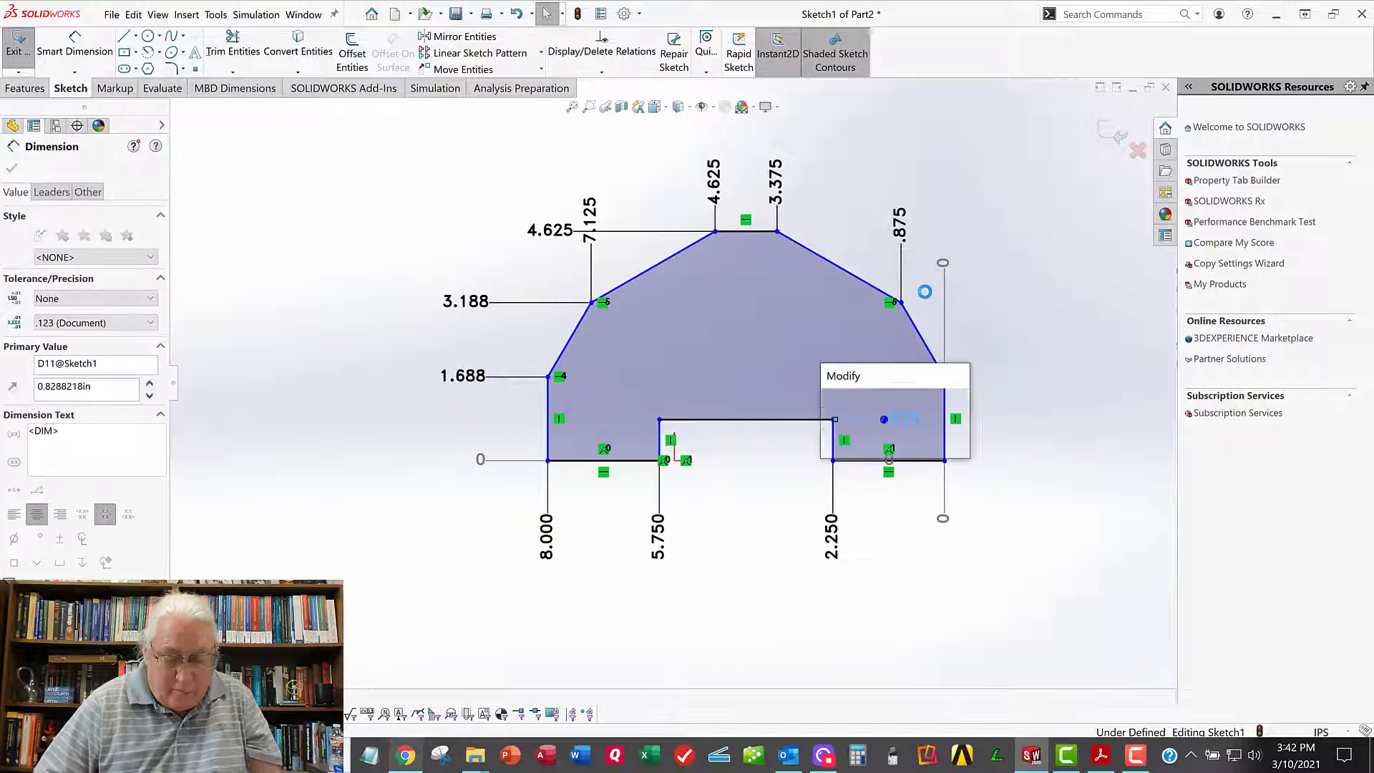
text(1.4)
key(Return)
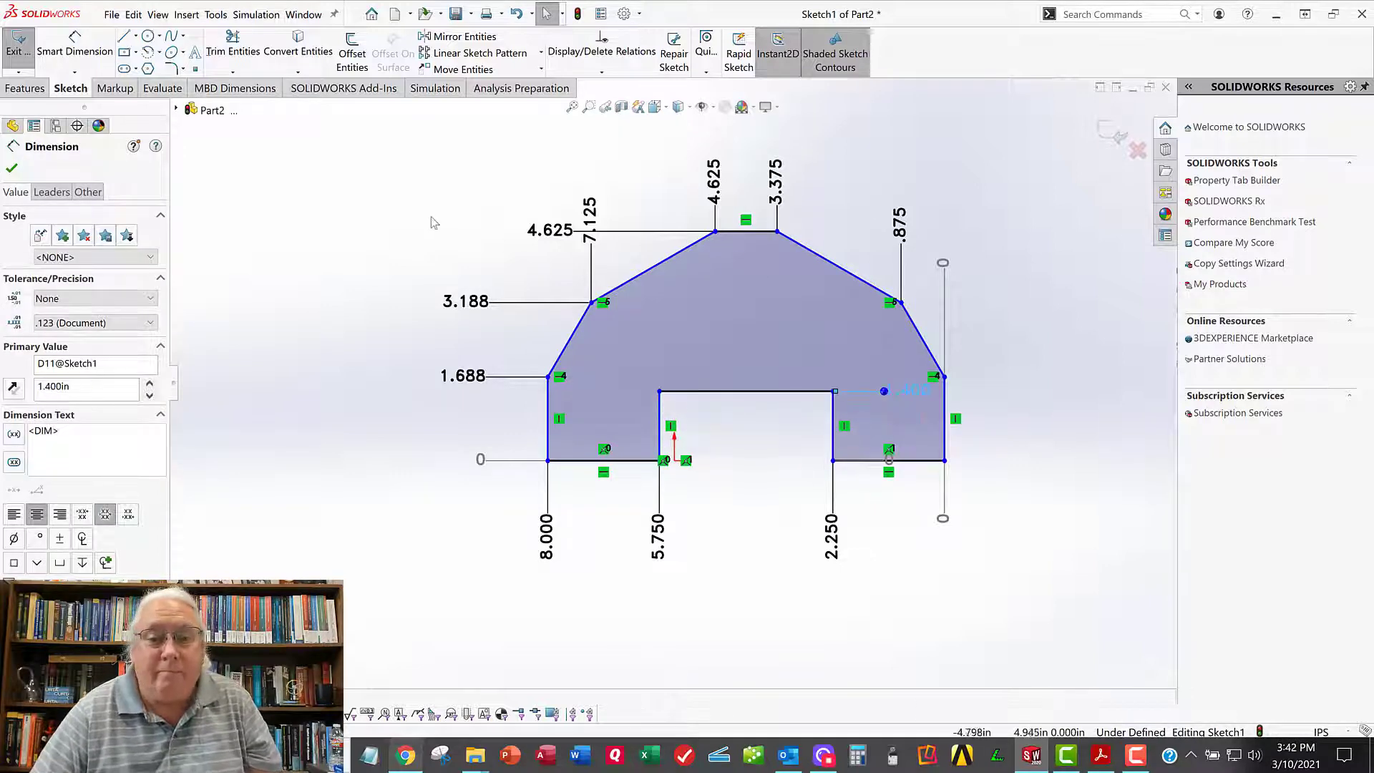
click(425, 215)
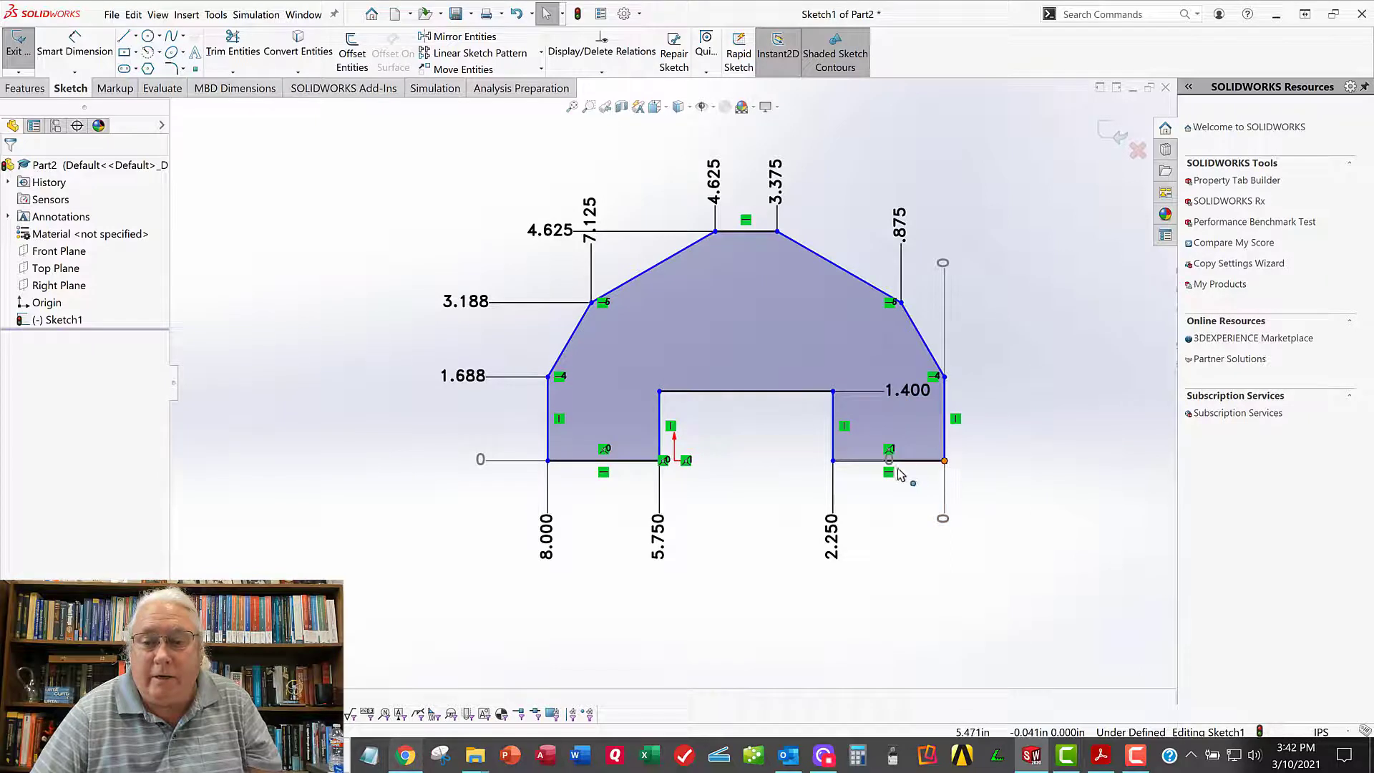
Step: Move the profile by its lower-right corner to just left of the origin and reposition the upper horizontal ordinates above the profile
mouse_move(899, 471)
mouse_down()
mouse_move(637, 465)
mouse_move(629, 448)
mouse_up()
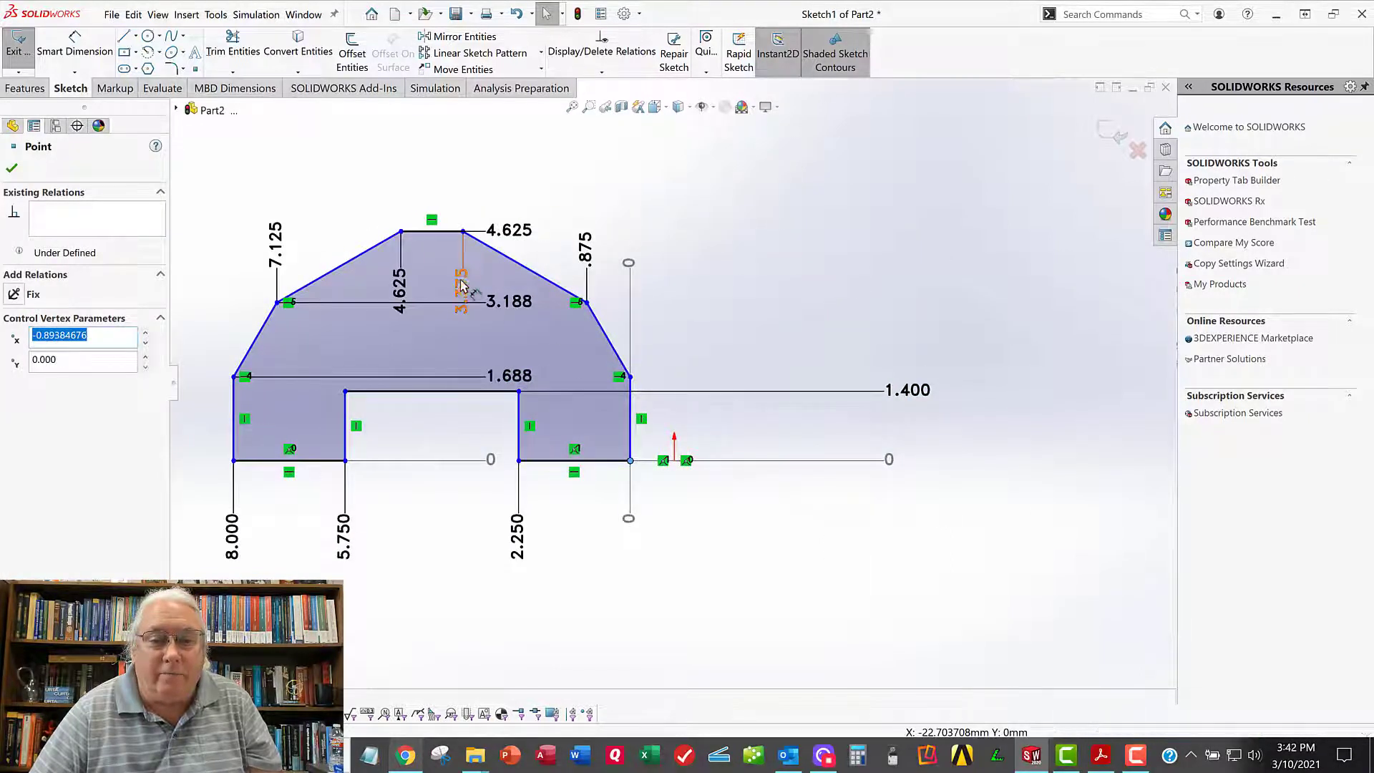
drag(462, 286, 463, 179)
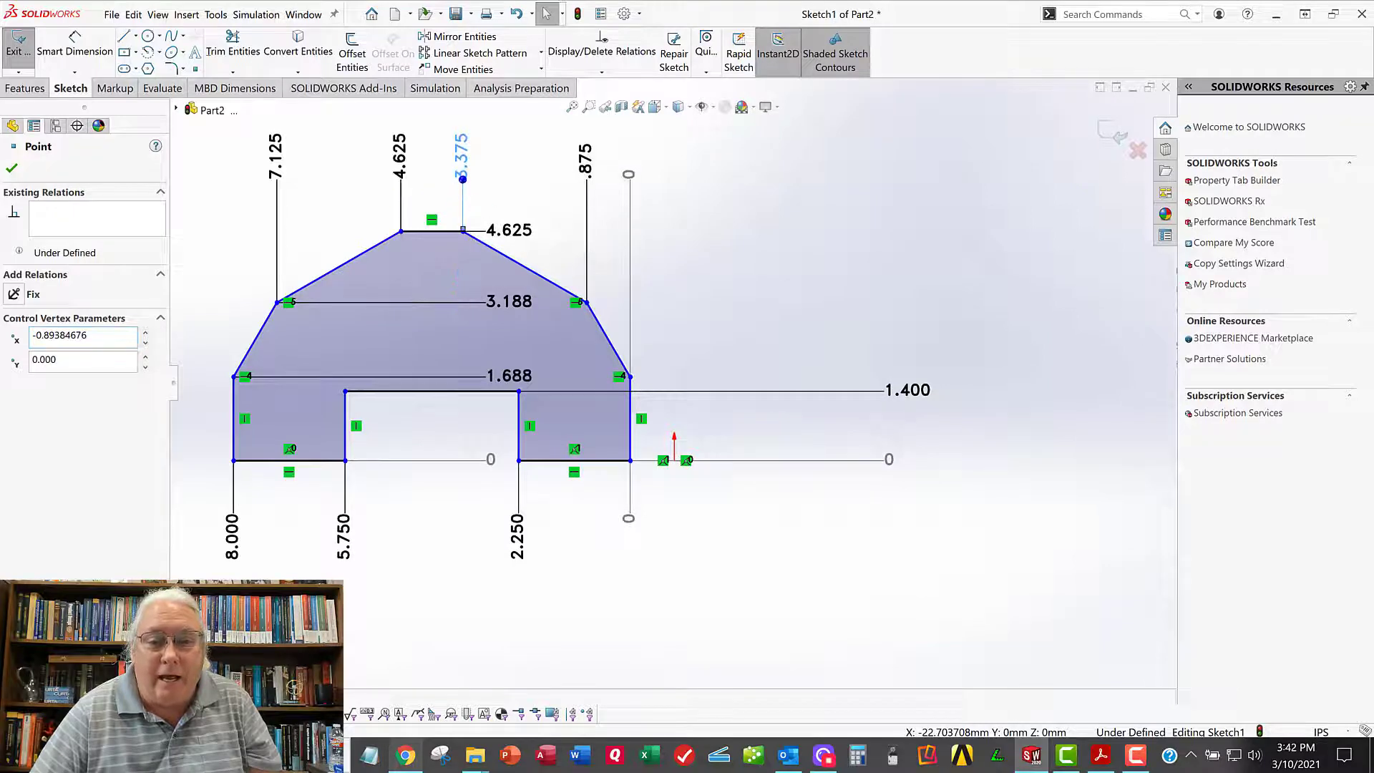
click(528, 501)
Step: Add a Coincident relation between the profile's lower-right corner and the origin
scroll(631, 502, down, 3)
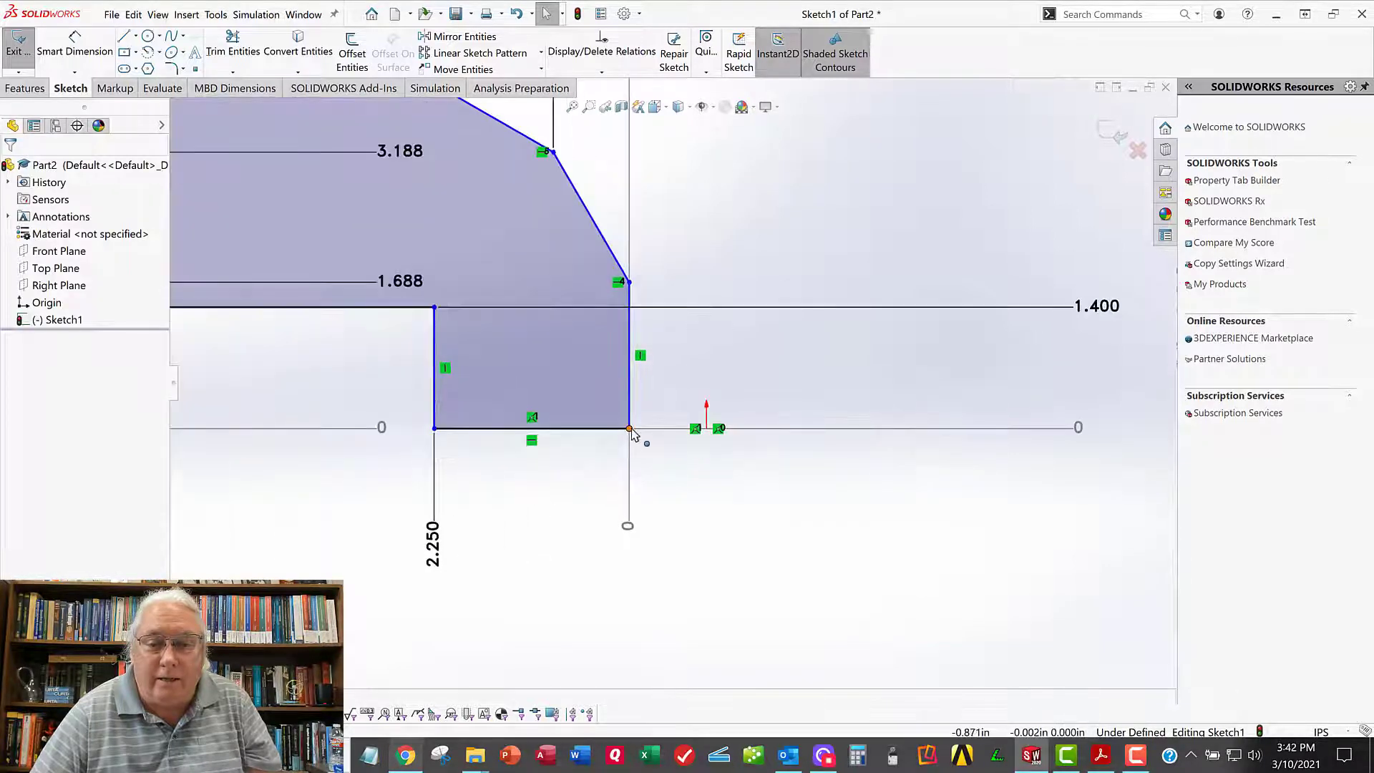
click(629, 428)
ctrl+click(707, 429)
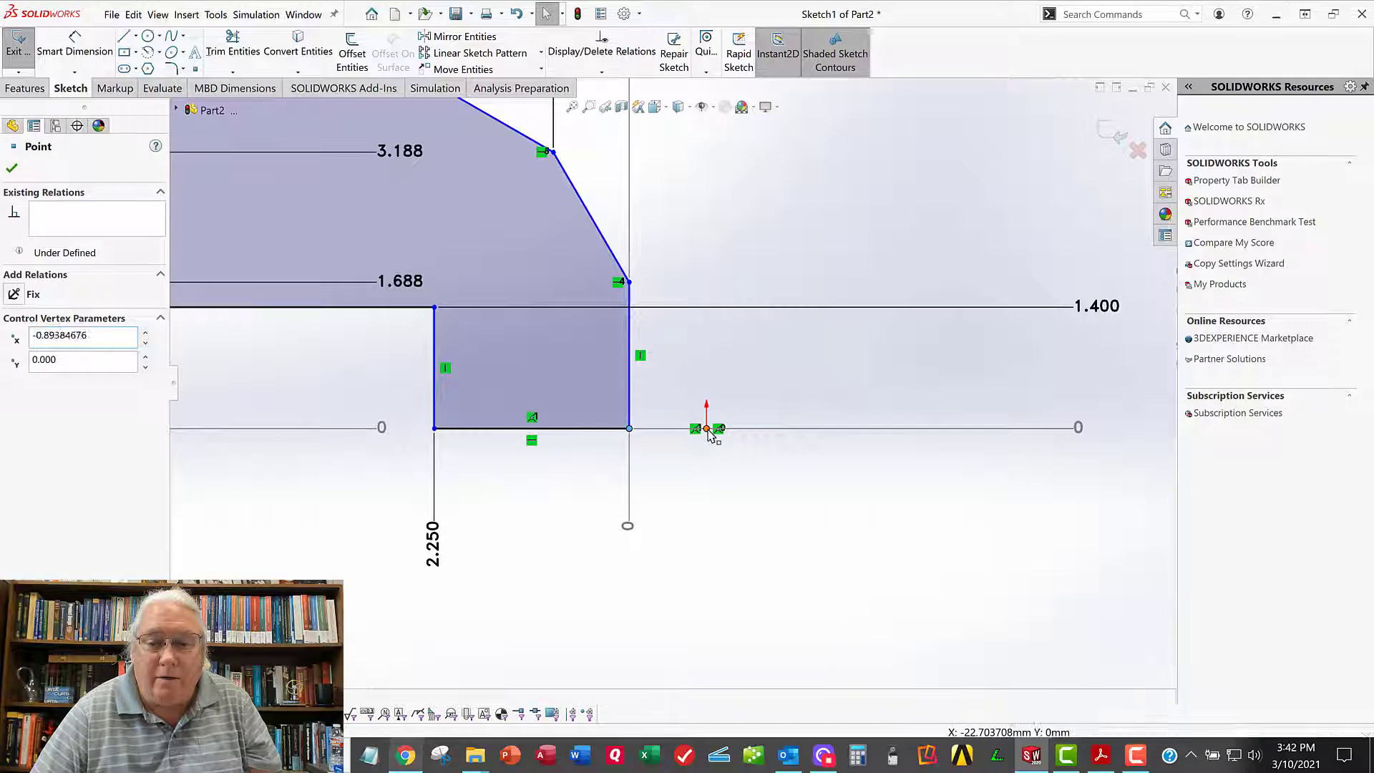
click(14, 402)
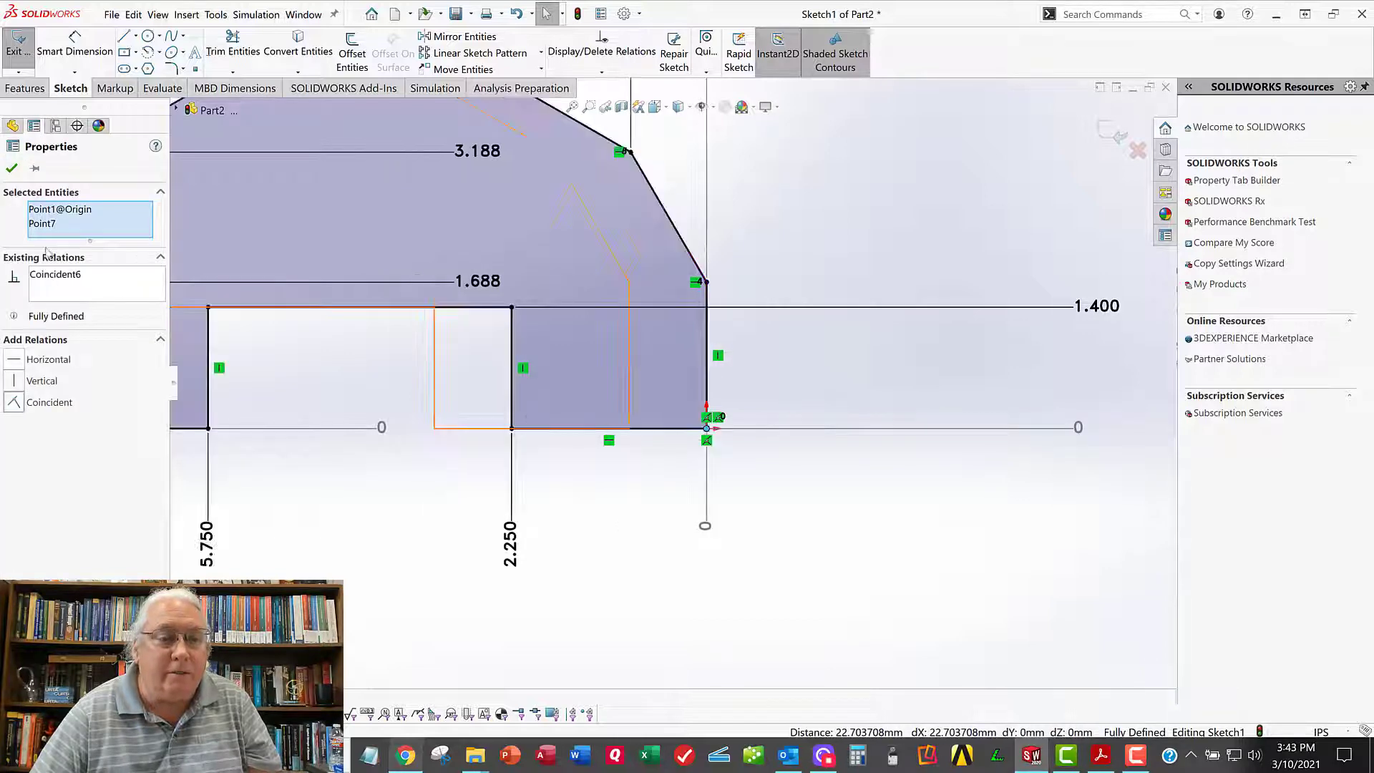
click(12, 169)
key(f)
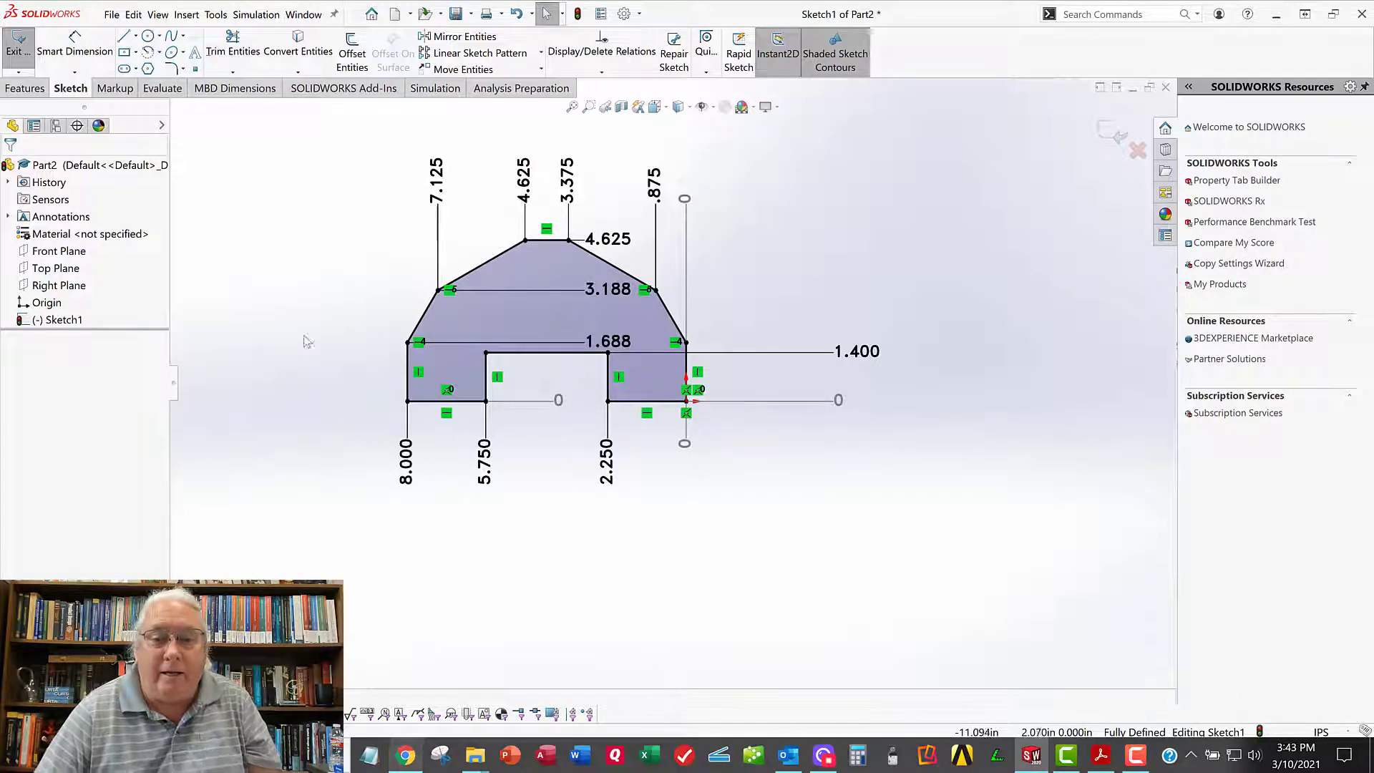
Step: Reposition the three vertical ordinates of the slanted and top edges to the left of the profile and exit the sketch
drag(621, 295, 373, 308)
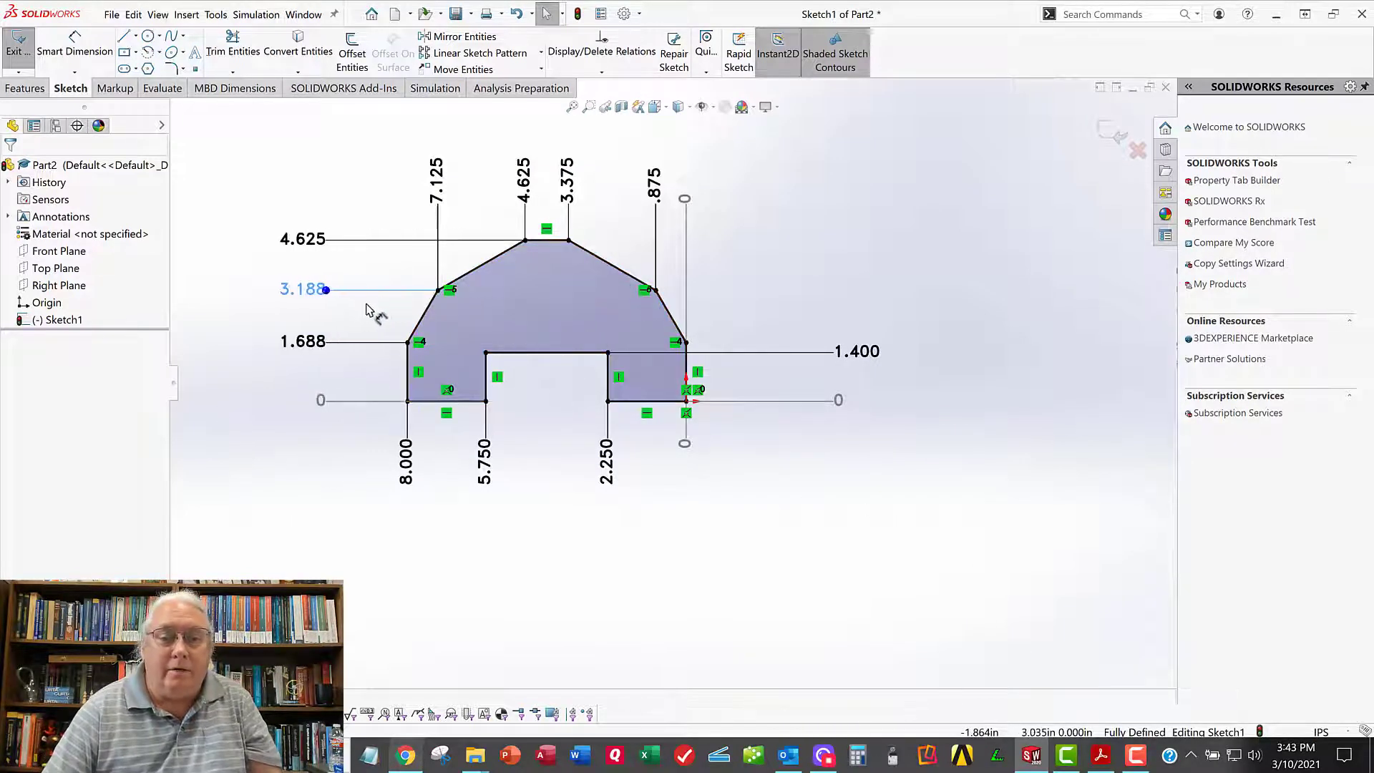
click(18, 46)
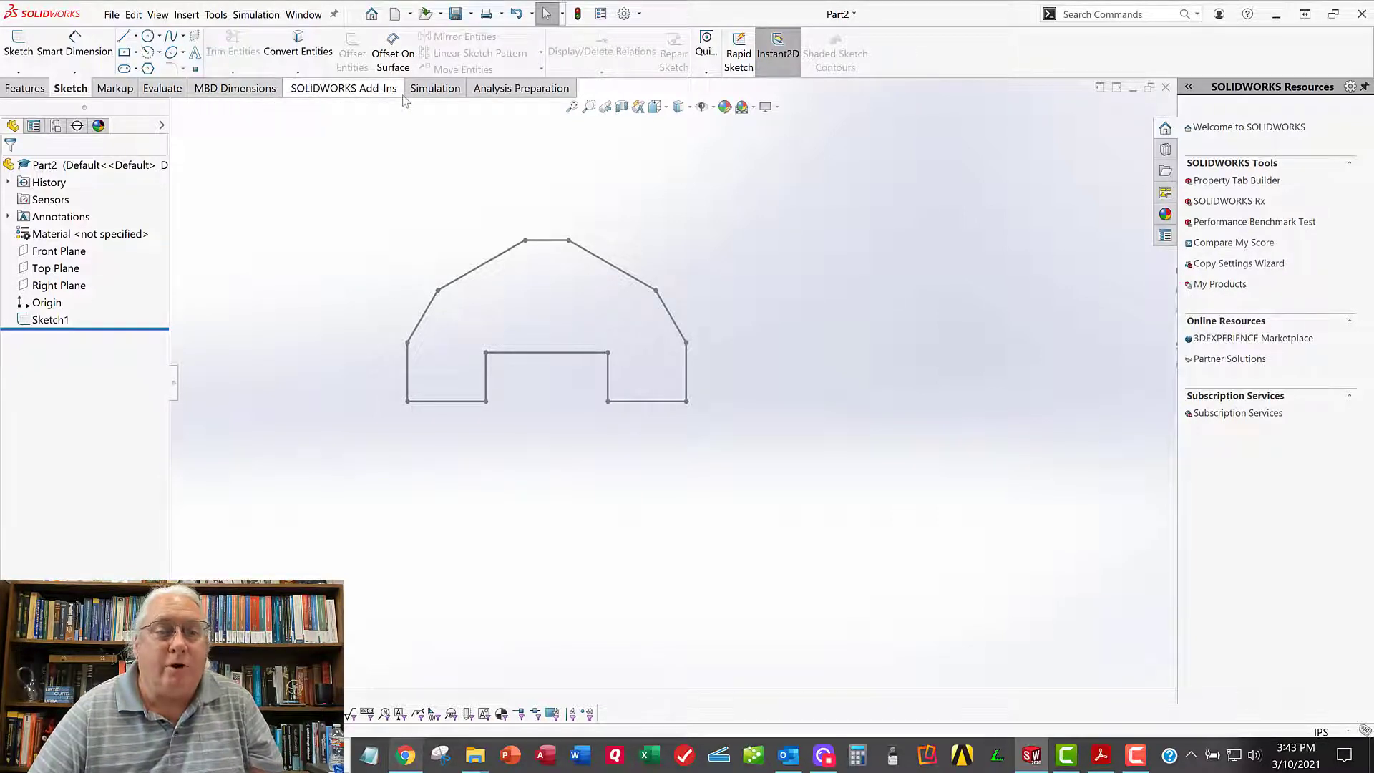
Step: Add the Sheet Metal tool set to the CommandManager
right_click(263, 96)
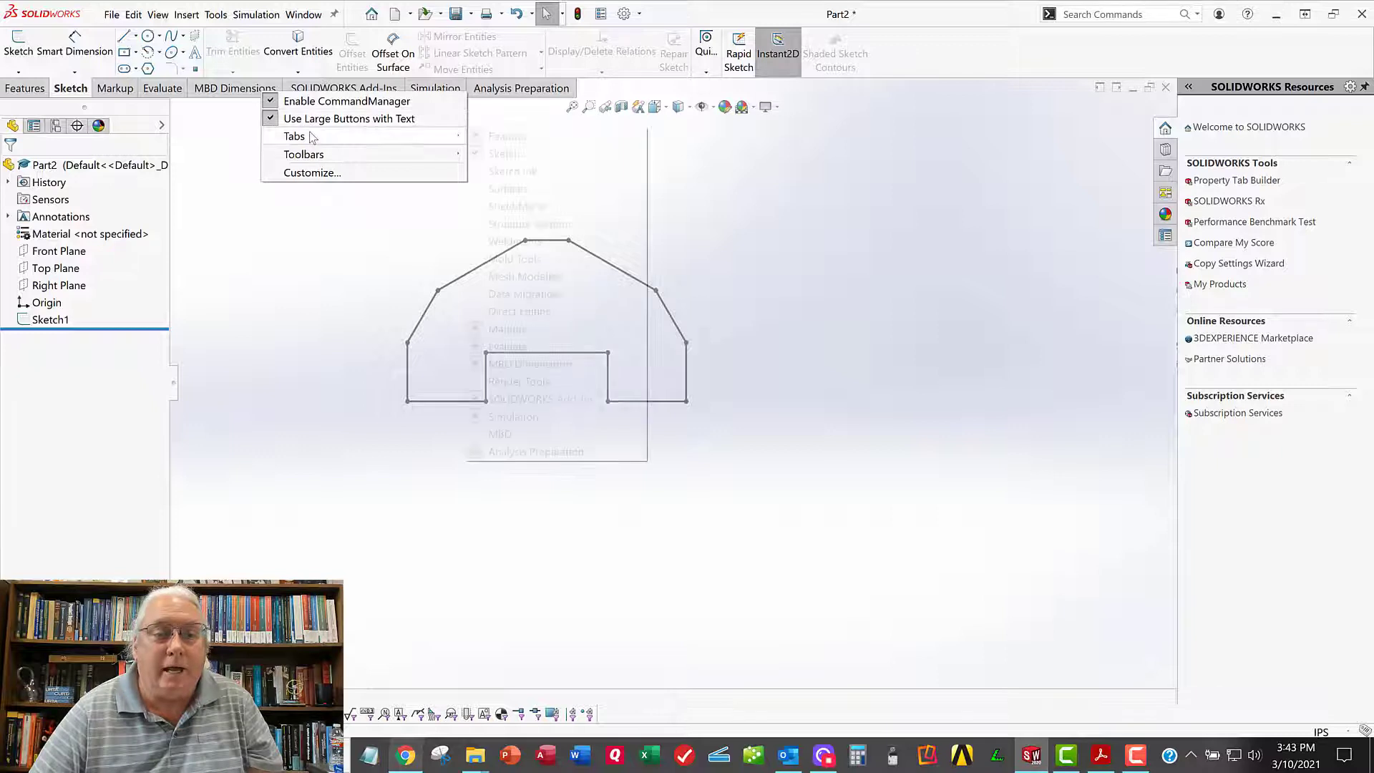
mouse_move(312, 133)
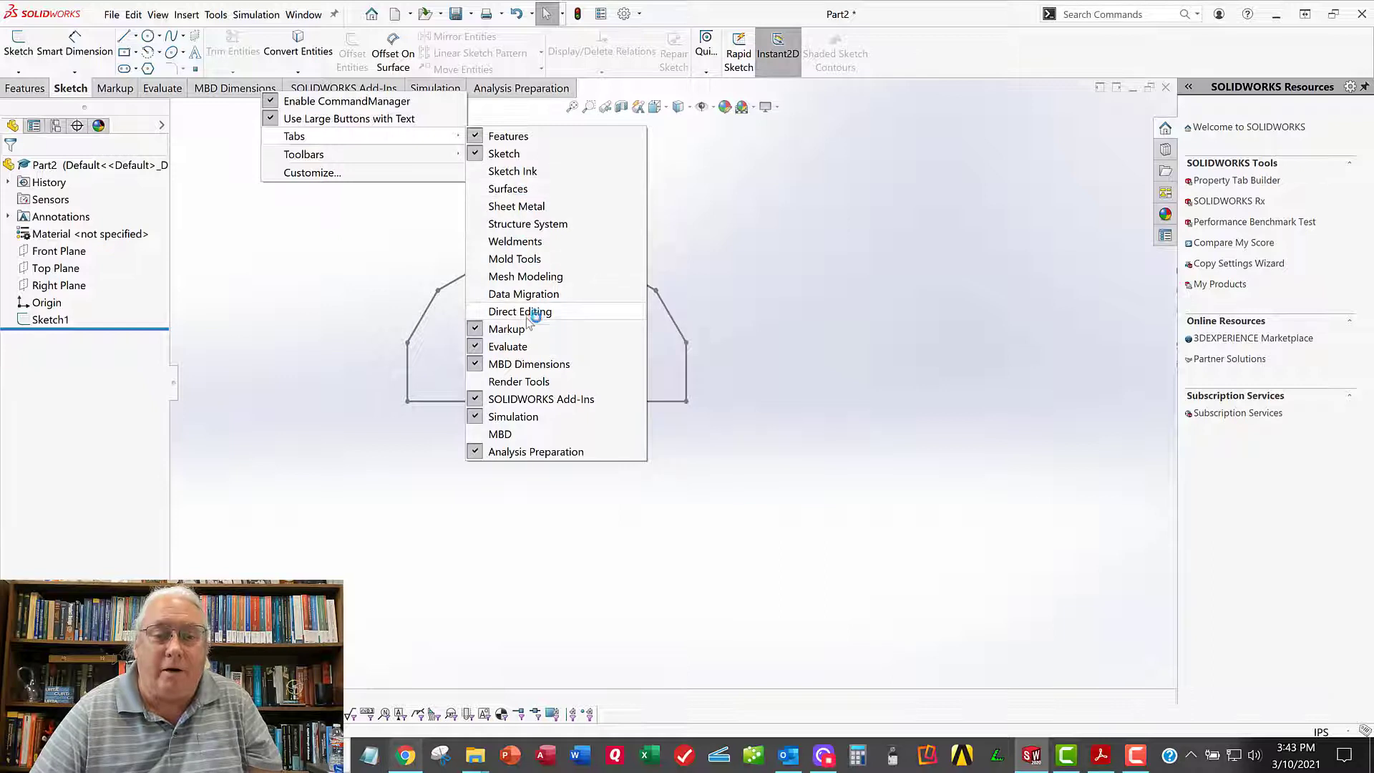
click(537, 209)
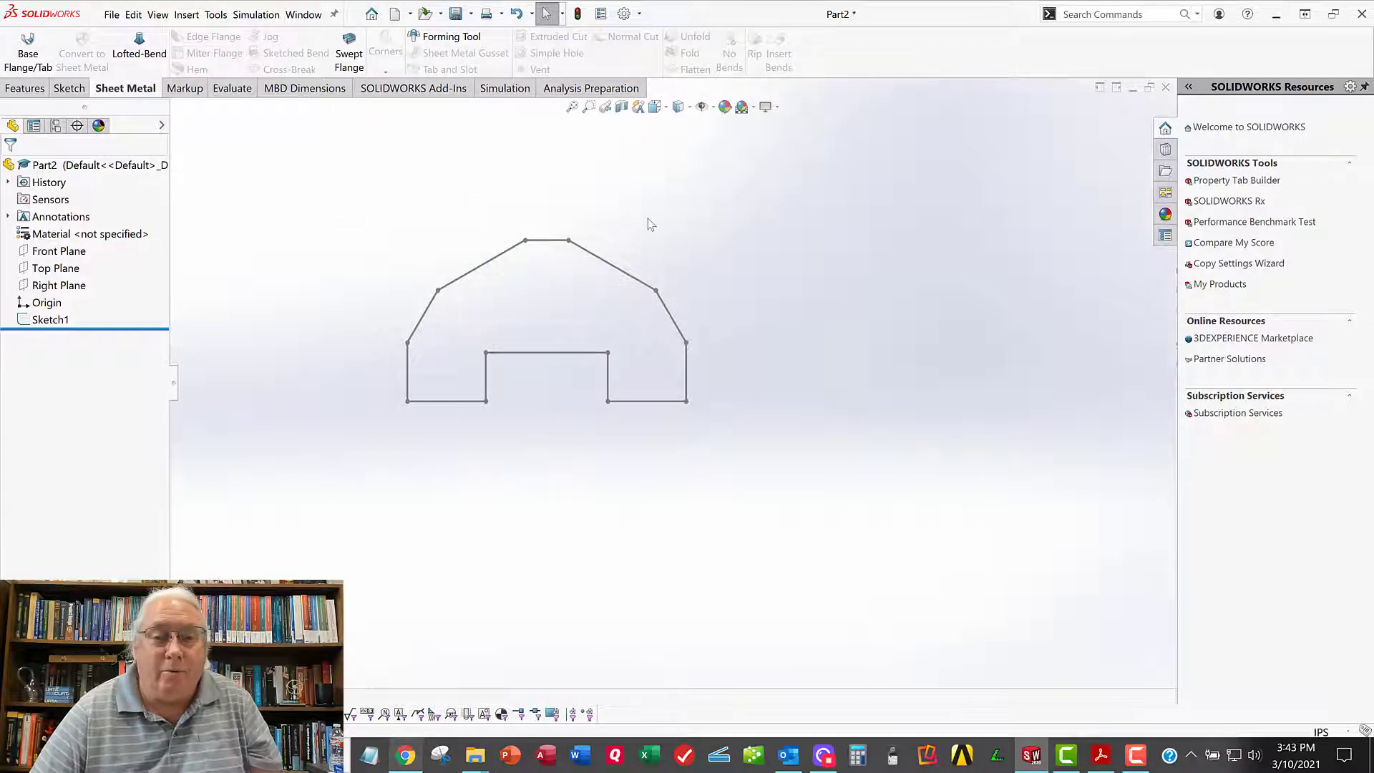
Step: Create a 0.0625 in thick Base Flange from the profile sketch with a K-Factor of 0.44
key(space)
click(821, 203)
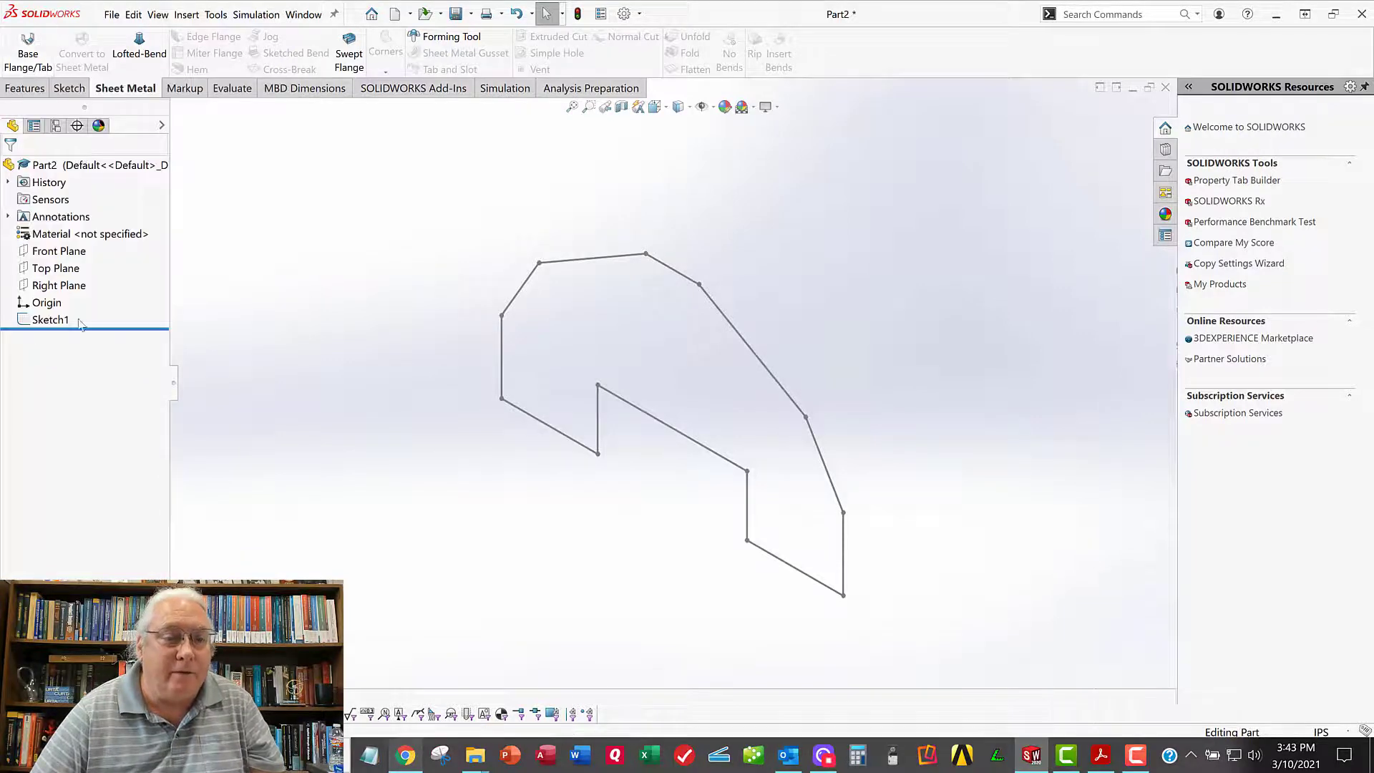
click(50, 319)
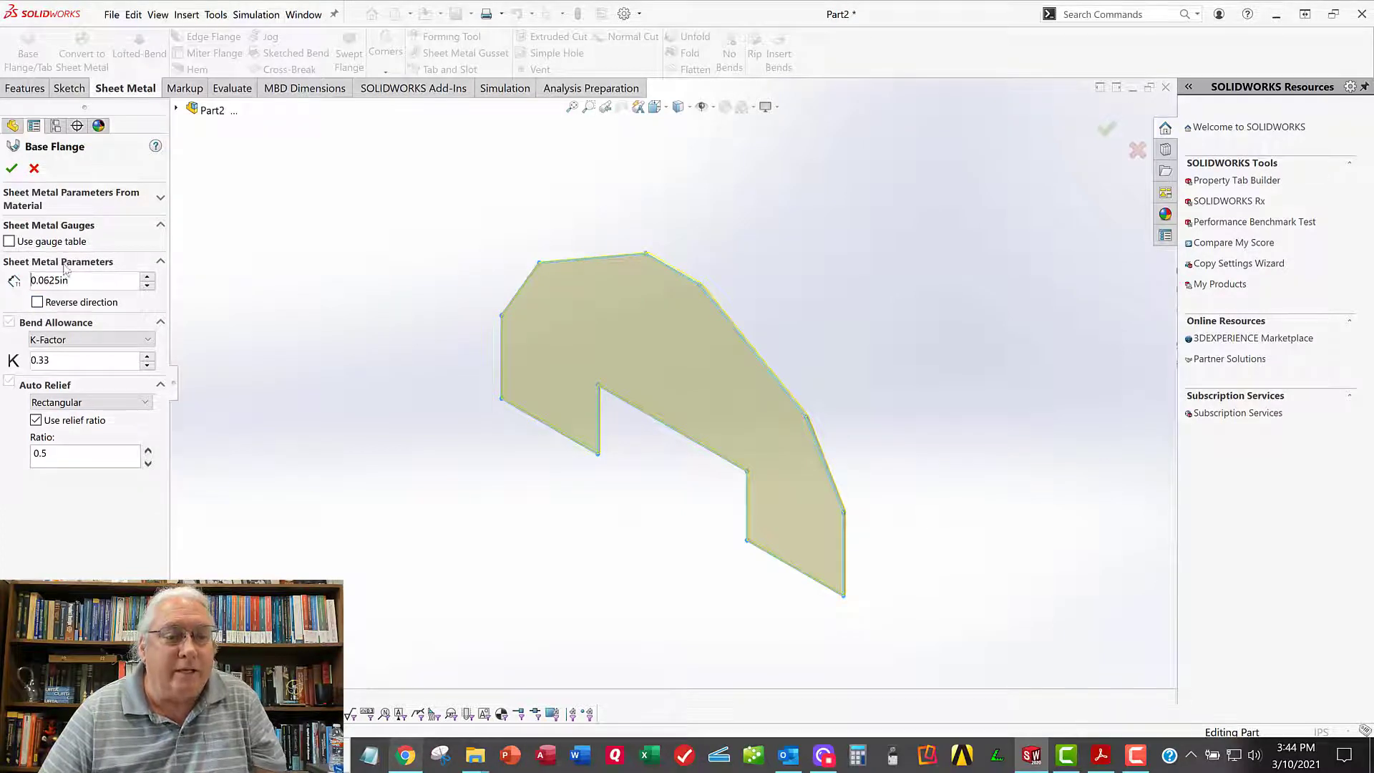
drag(53, 360, 22, 360)
text(0.44)
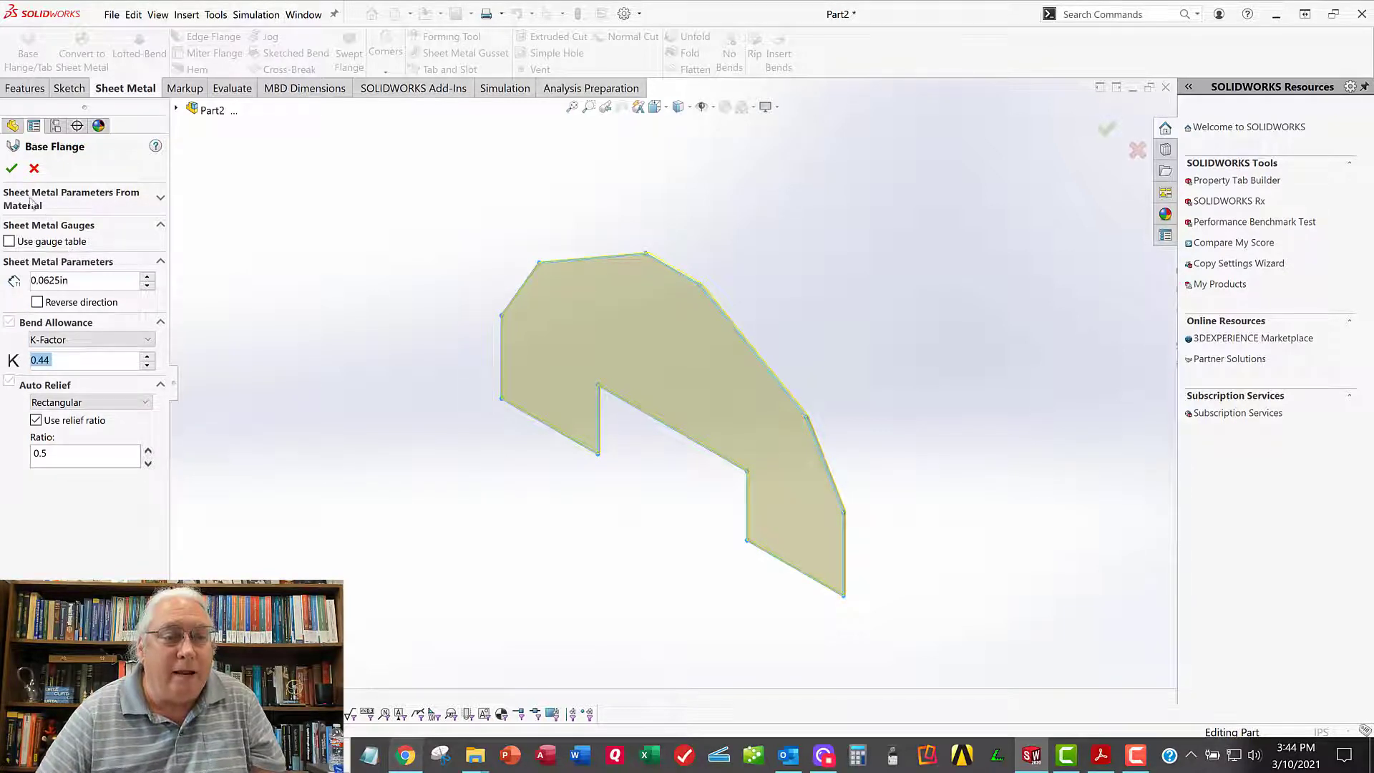
click(11, 168)
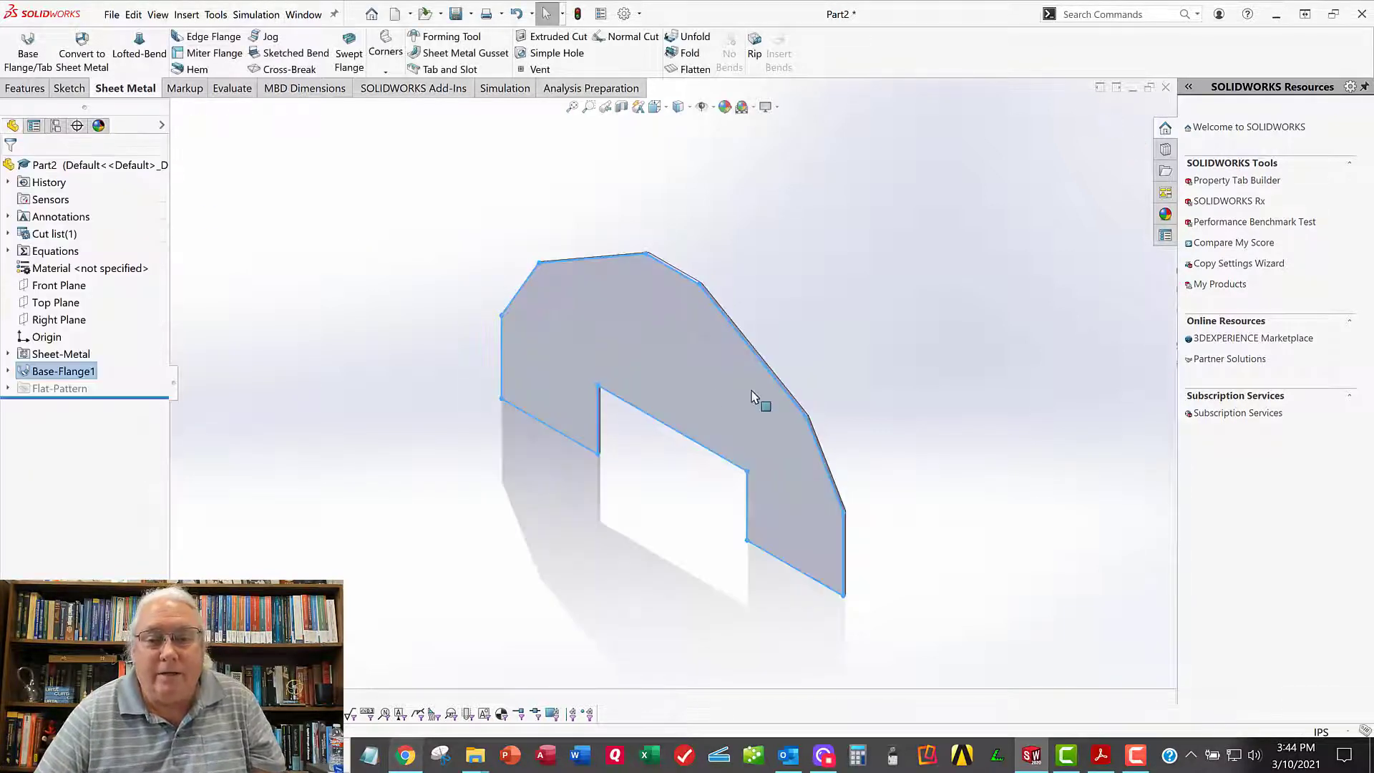
Step: Examine the flange's edge thickness and the contents of the Base-Flange1 and Sheet-Metal entries in the feature tree
scroll(787, 412, down, 5)
mouse_move(786, 415)
middle_down()
mouse_move(755, 377)
mouse_move(778, 417)
middle_up()
scroll(765, 411, up, 2)
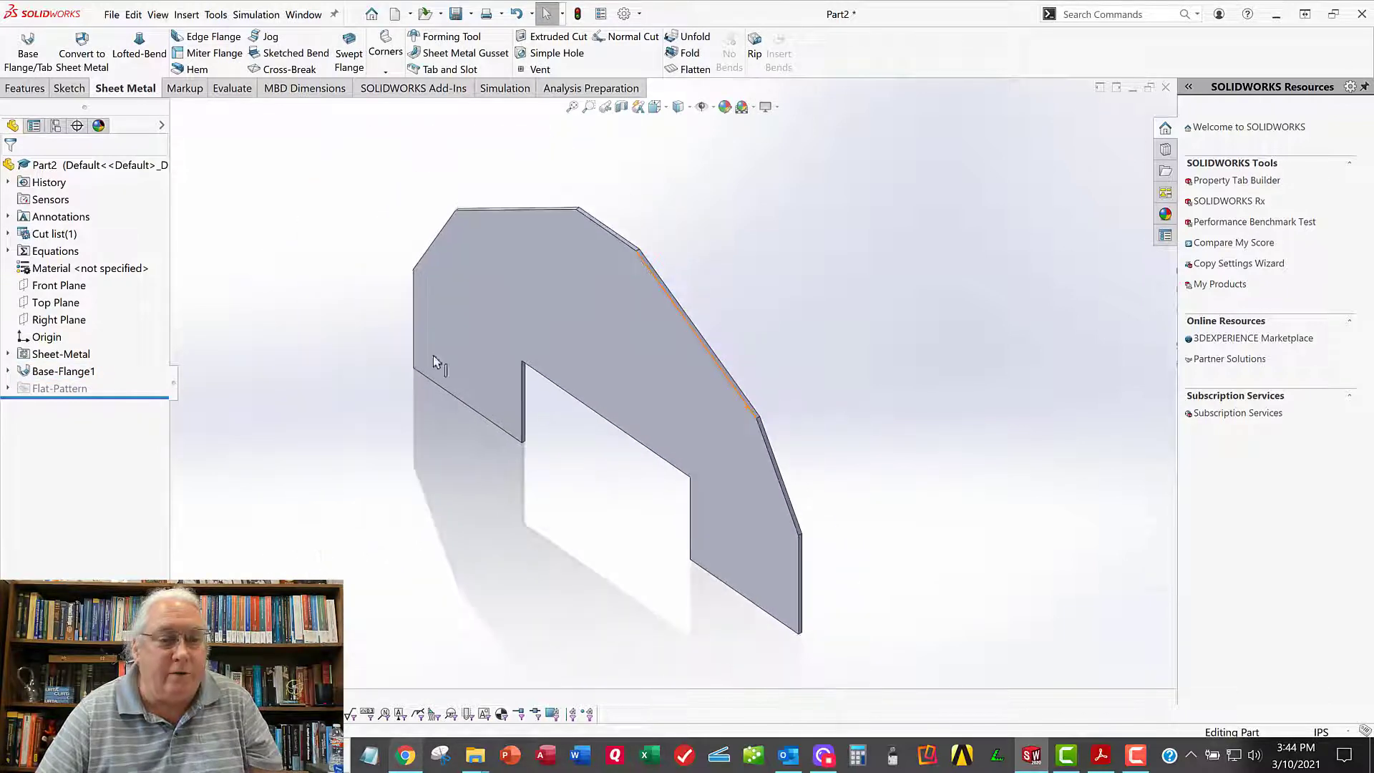
click(9, 371)
click(9, 371)
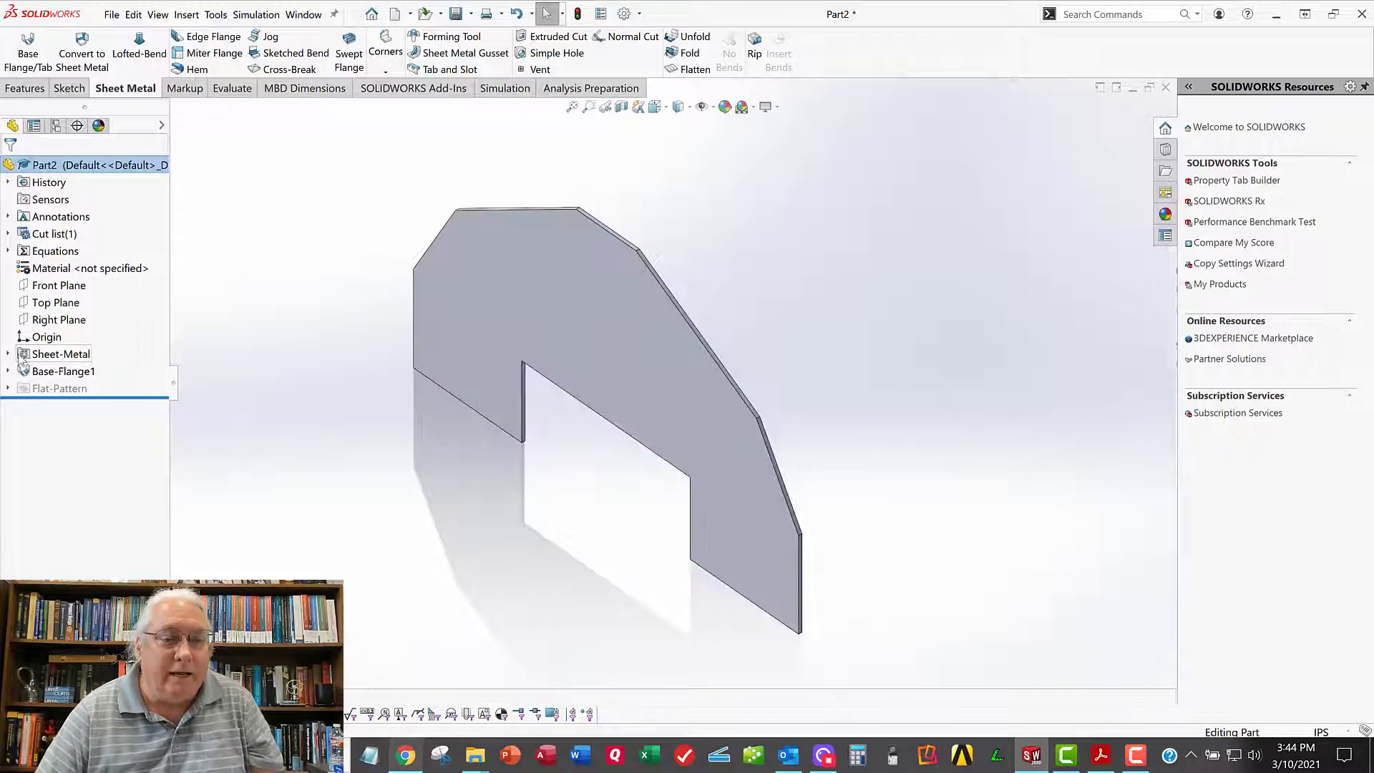
click(8, 354)
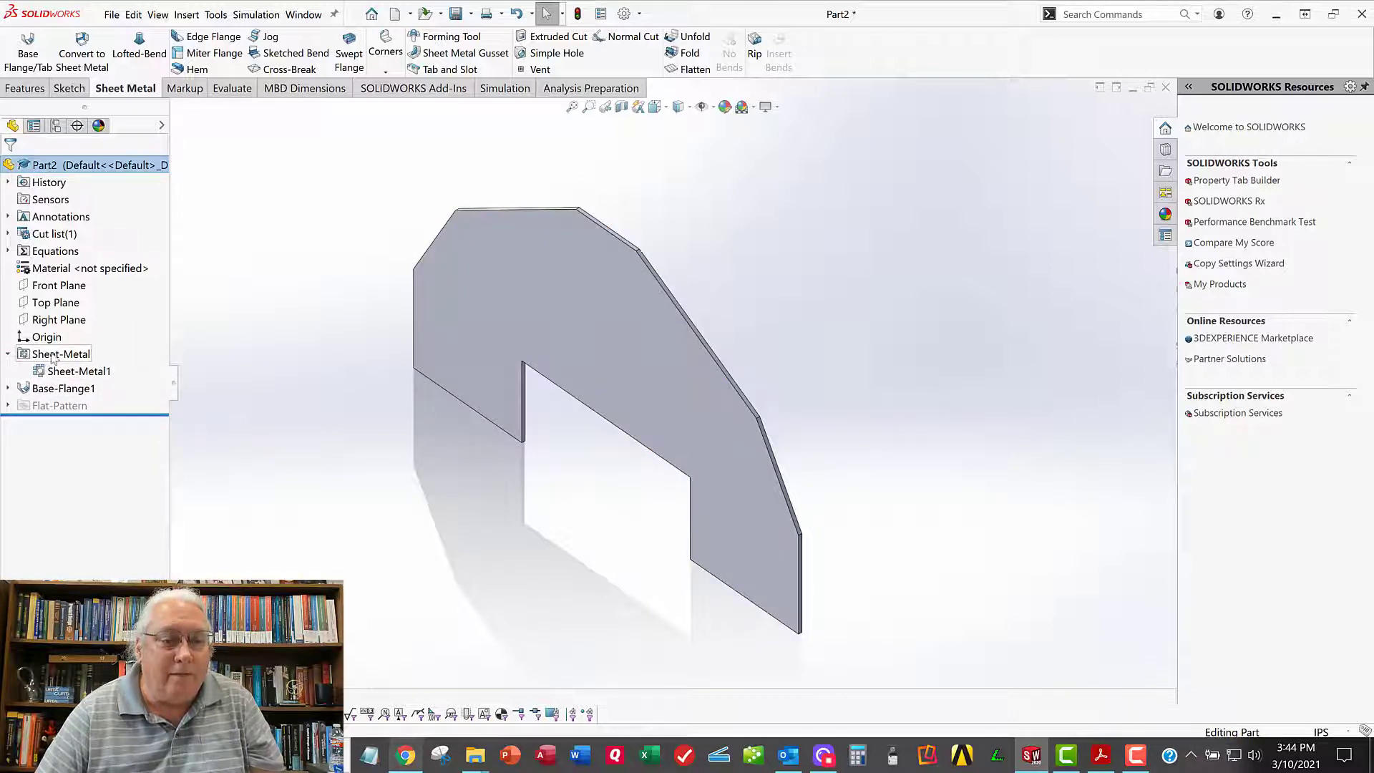
click(8, 354)
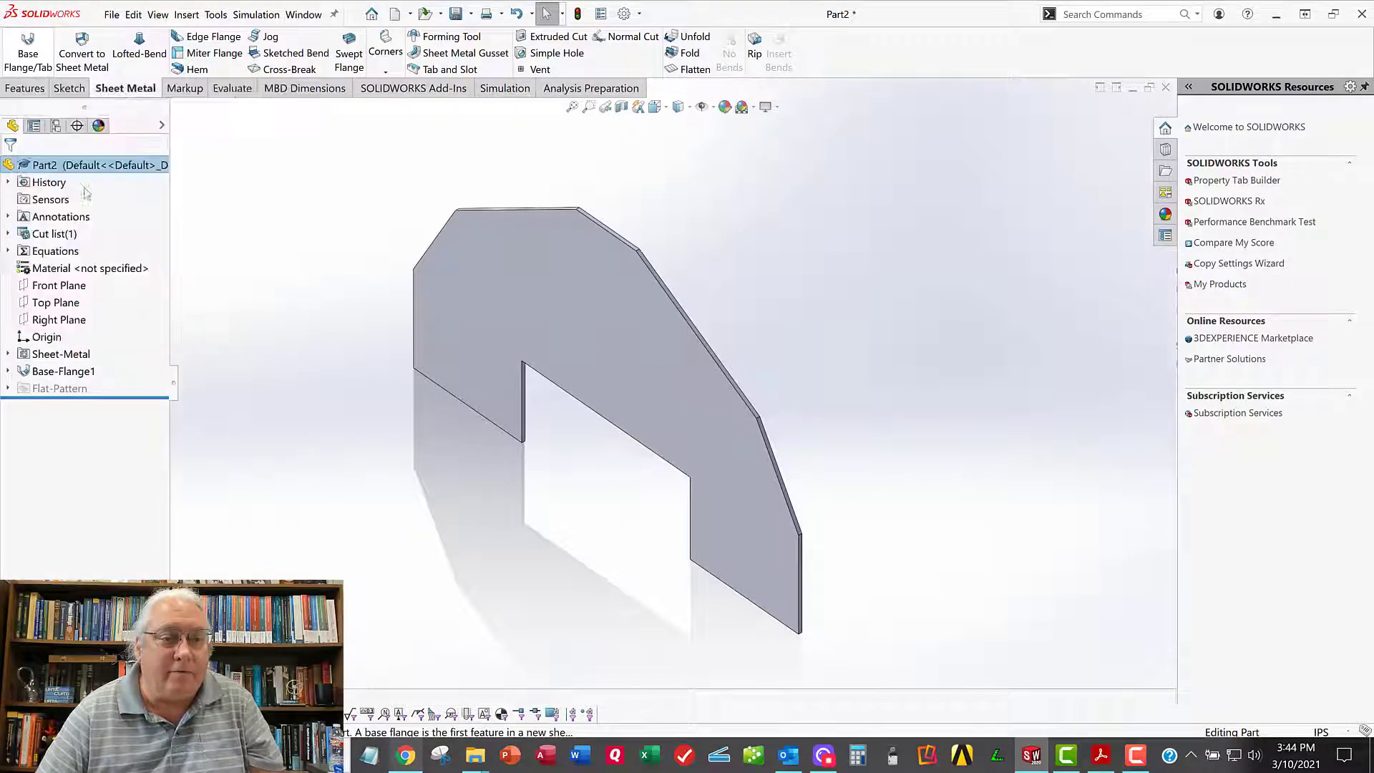
Step: Edit the part's Sheet-Metal feature and set its bend radius to 0.09375 in
right_click(50, 356)
key(Escape)
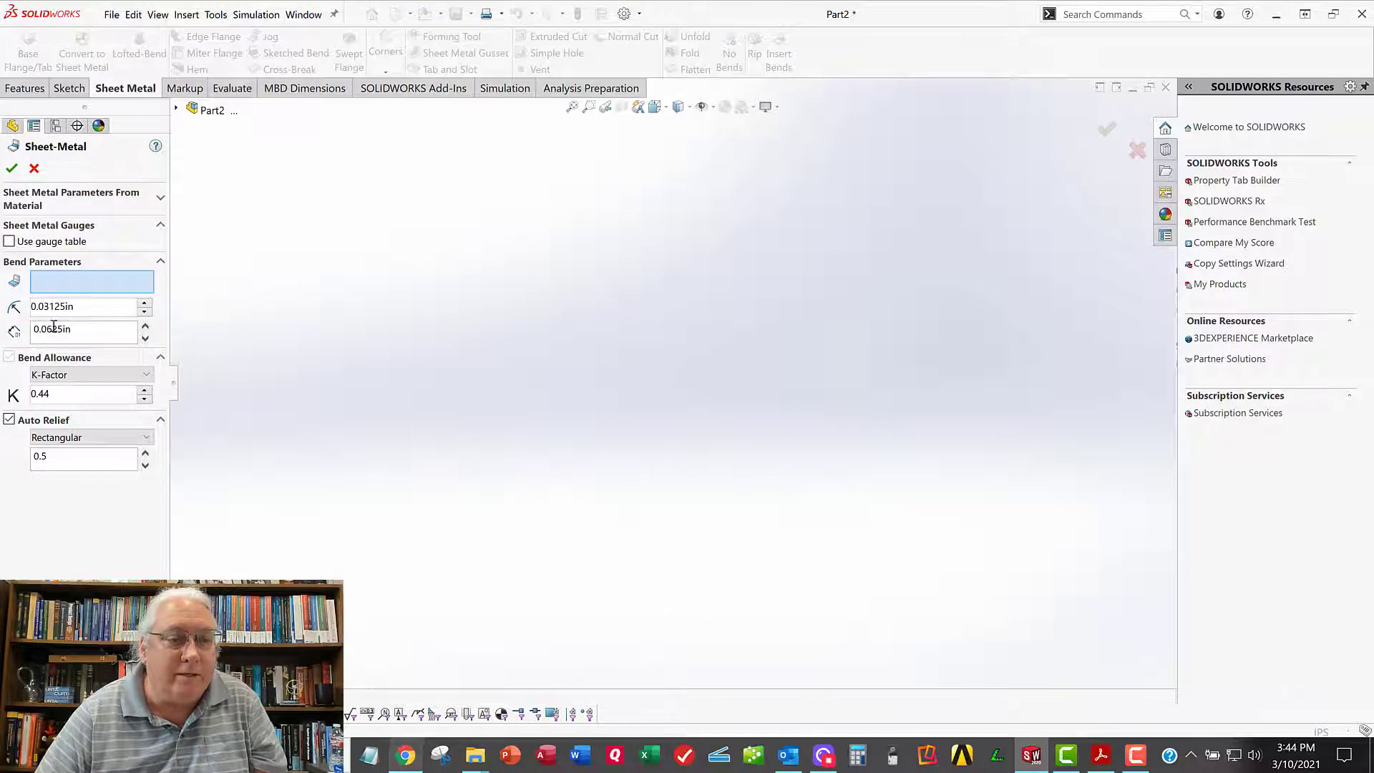
click(55, 328)
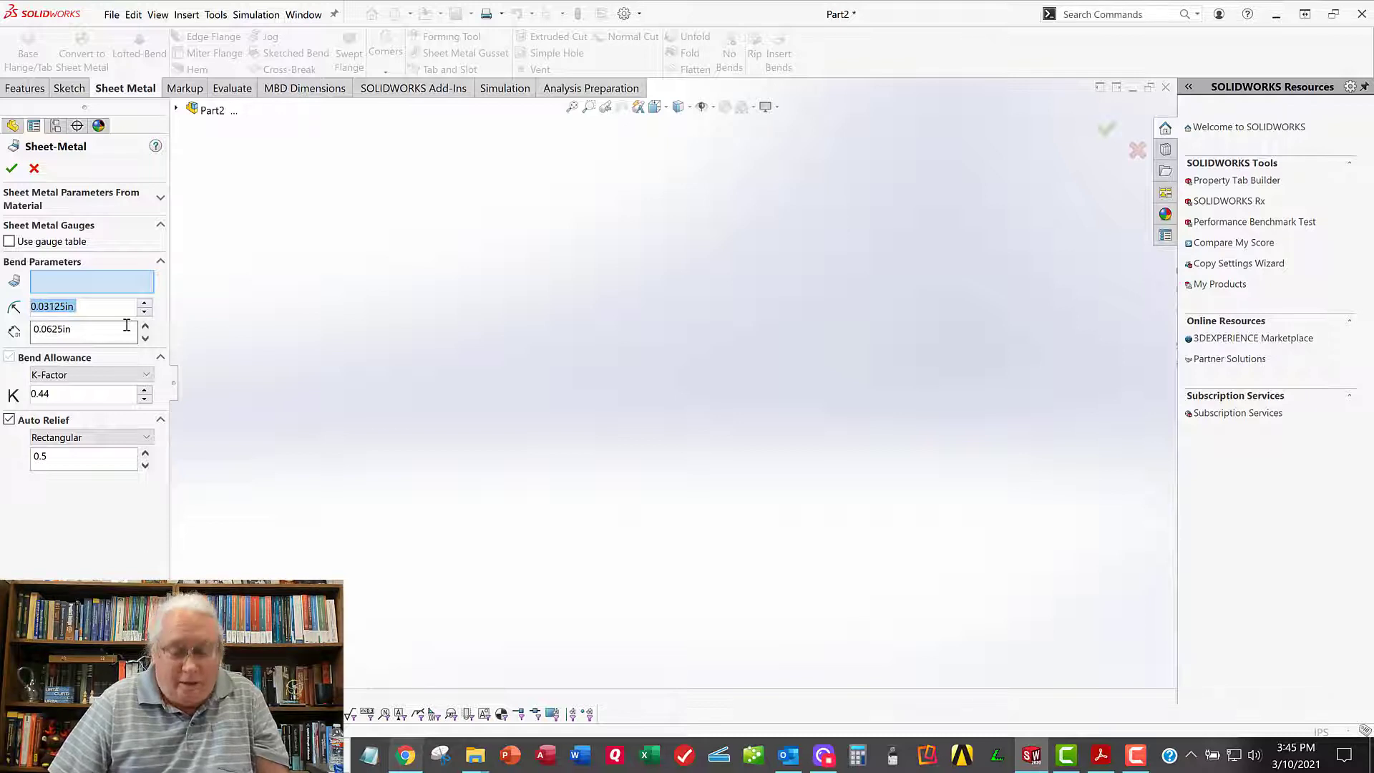
key(BackSpace)
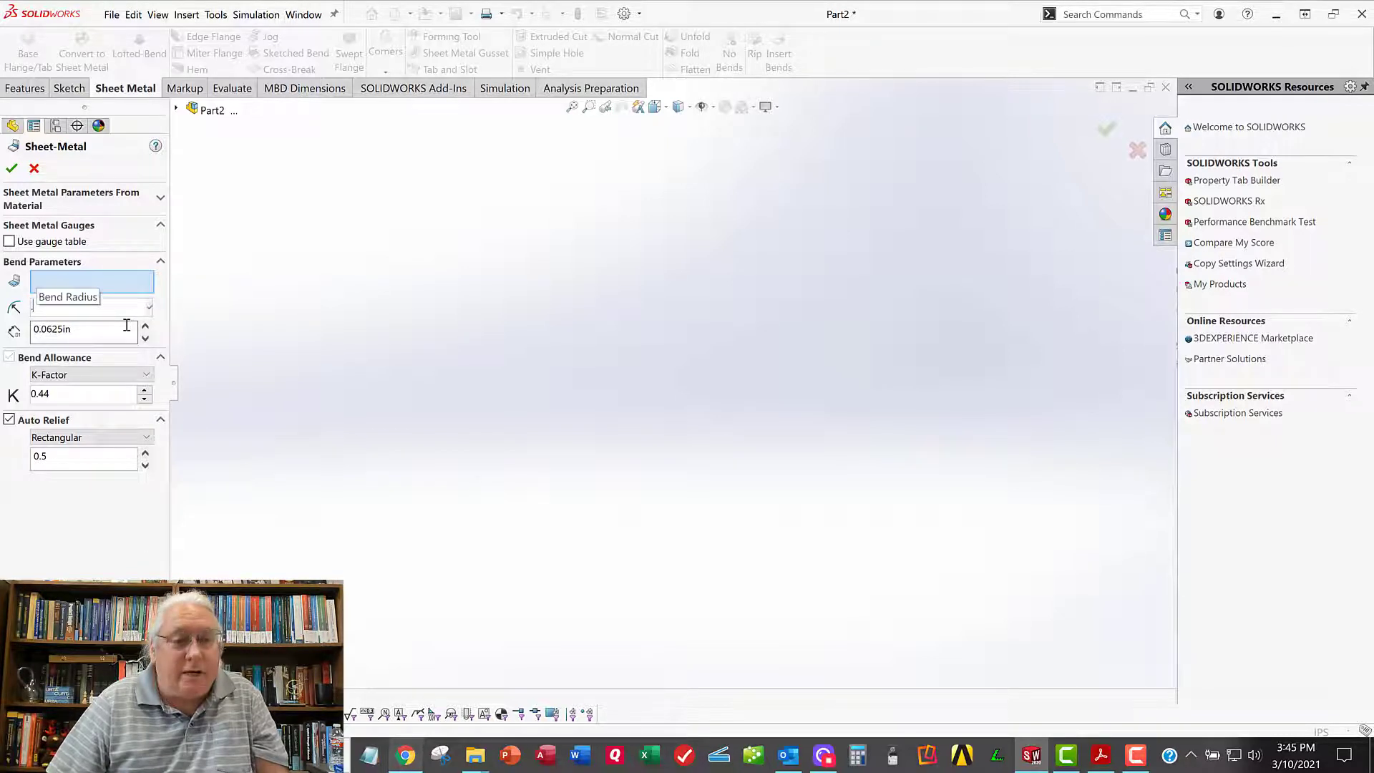
text(.09375)
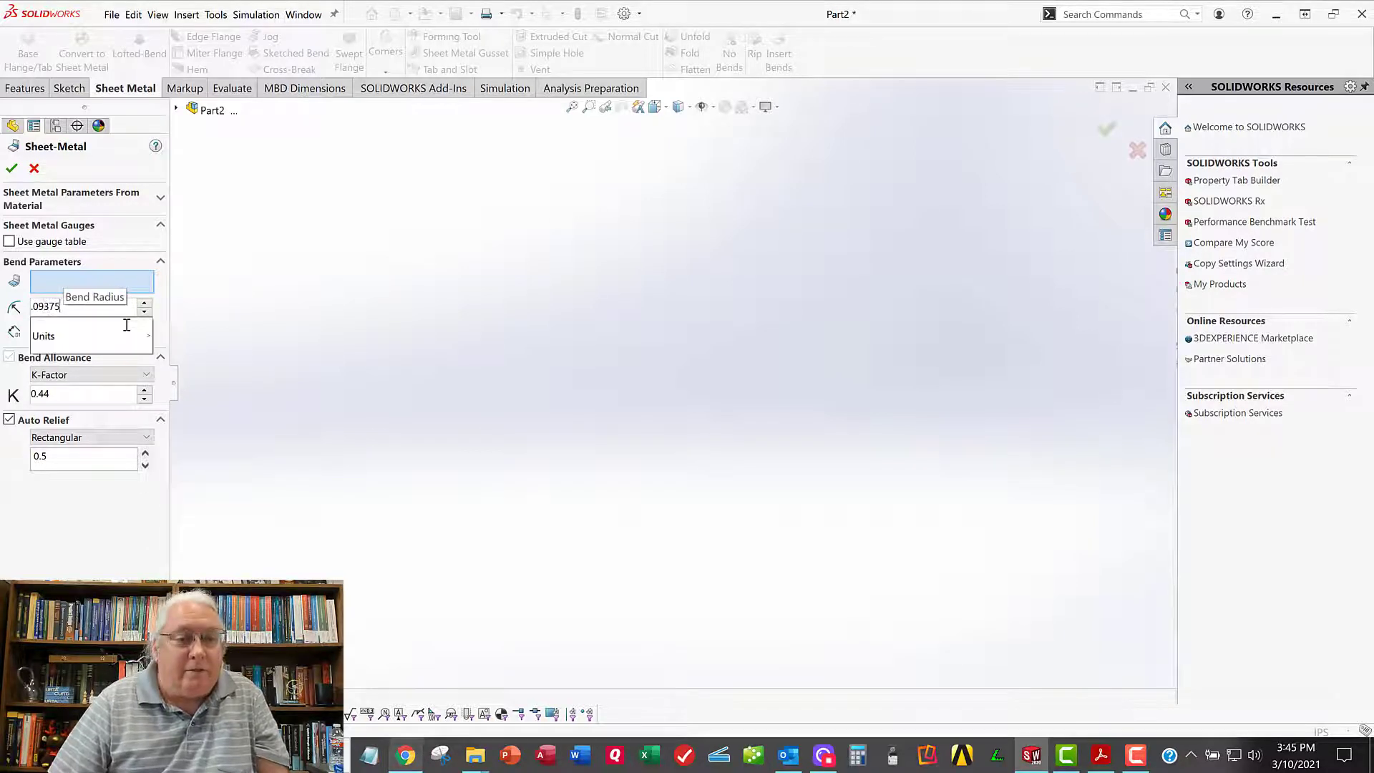
key(Return)
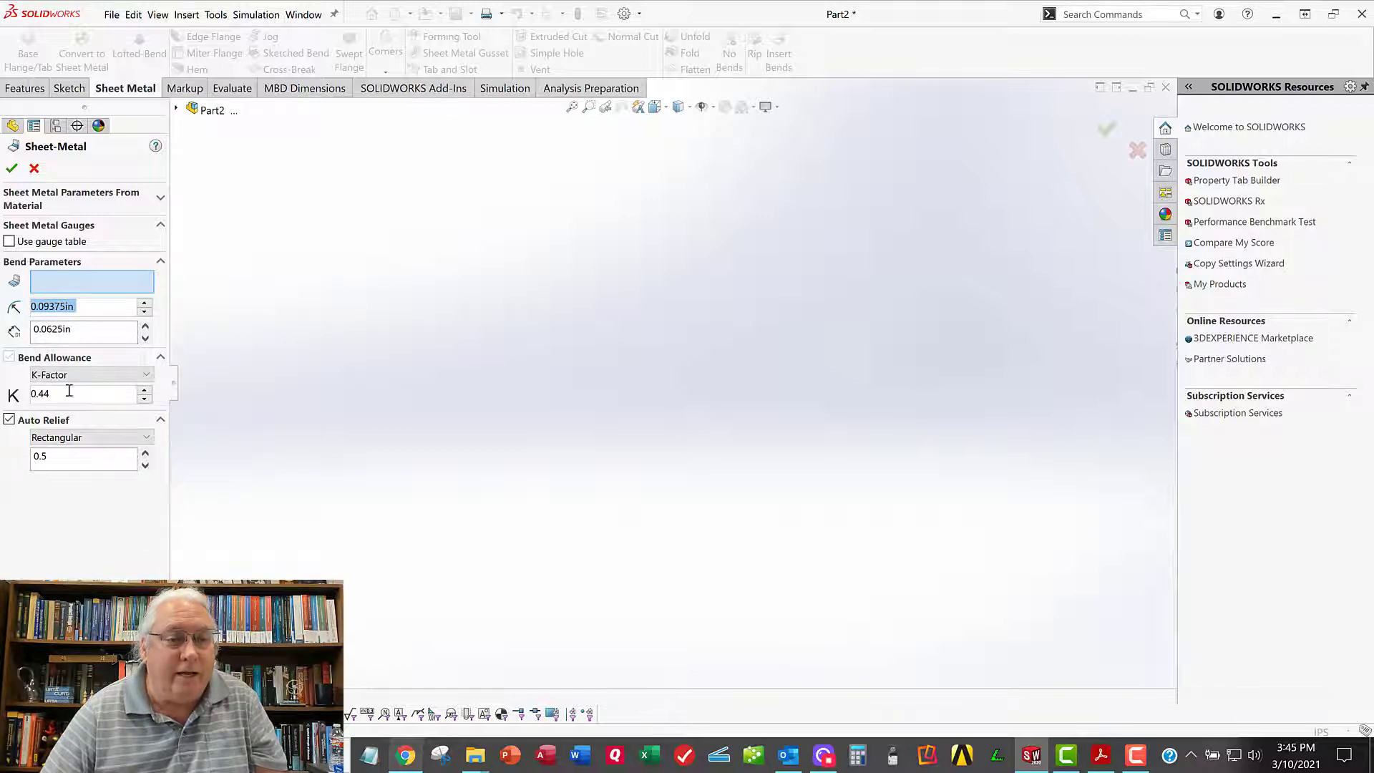
click(12, 168)
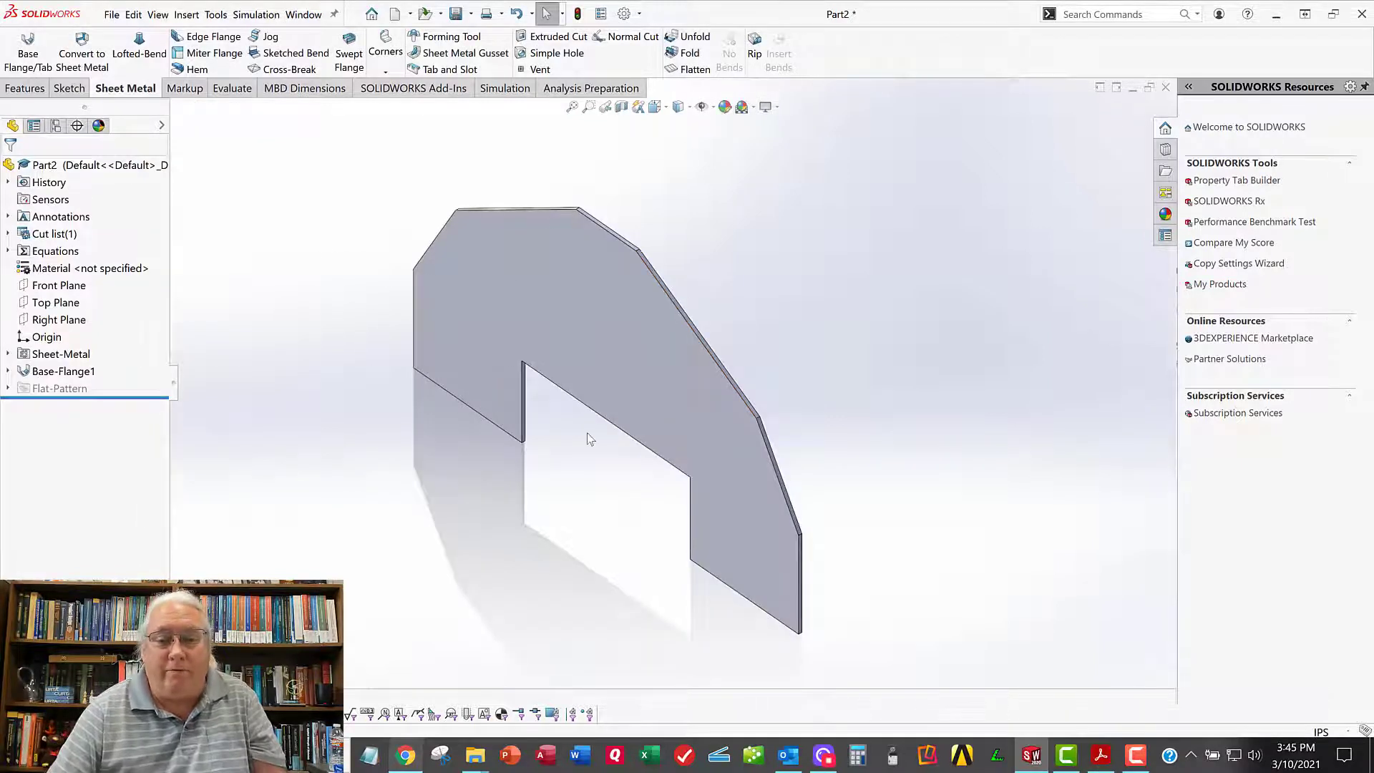
Step: Start a 90° edge flange on the bottom edge of the leg right of the notch, extending forward about 2.45 in
scroll(587, 433, up, 2)
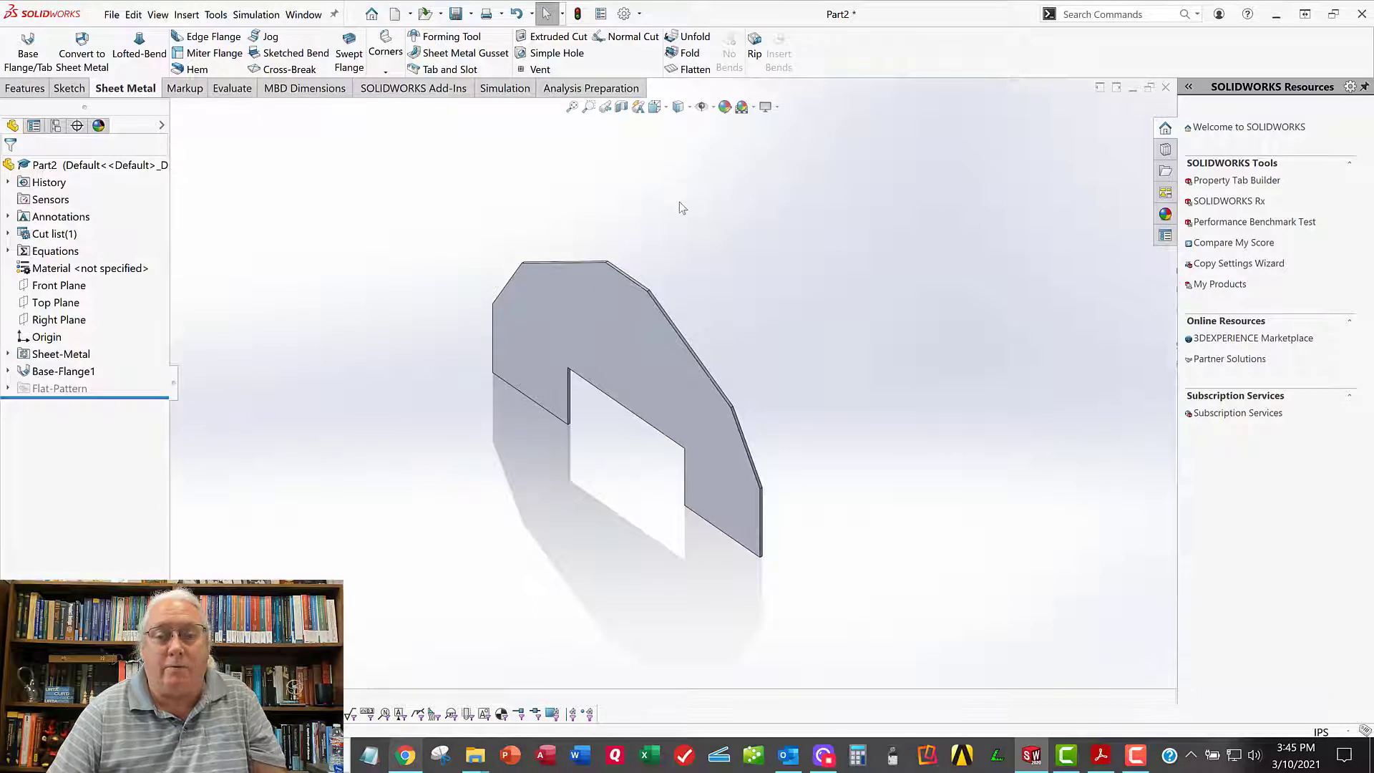
click(211, 40)
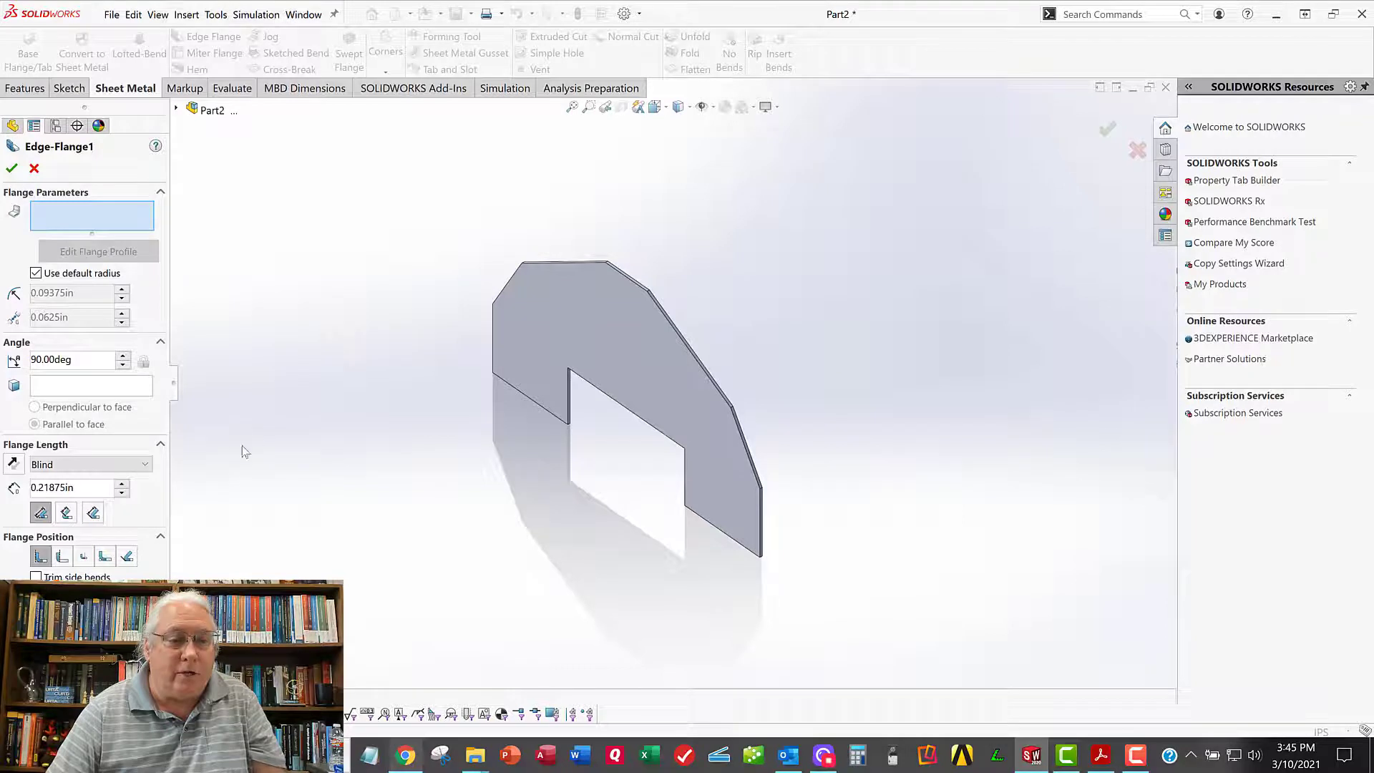
scroll(745, 521, down, 2)
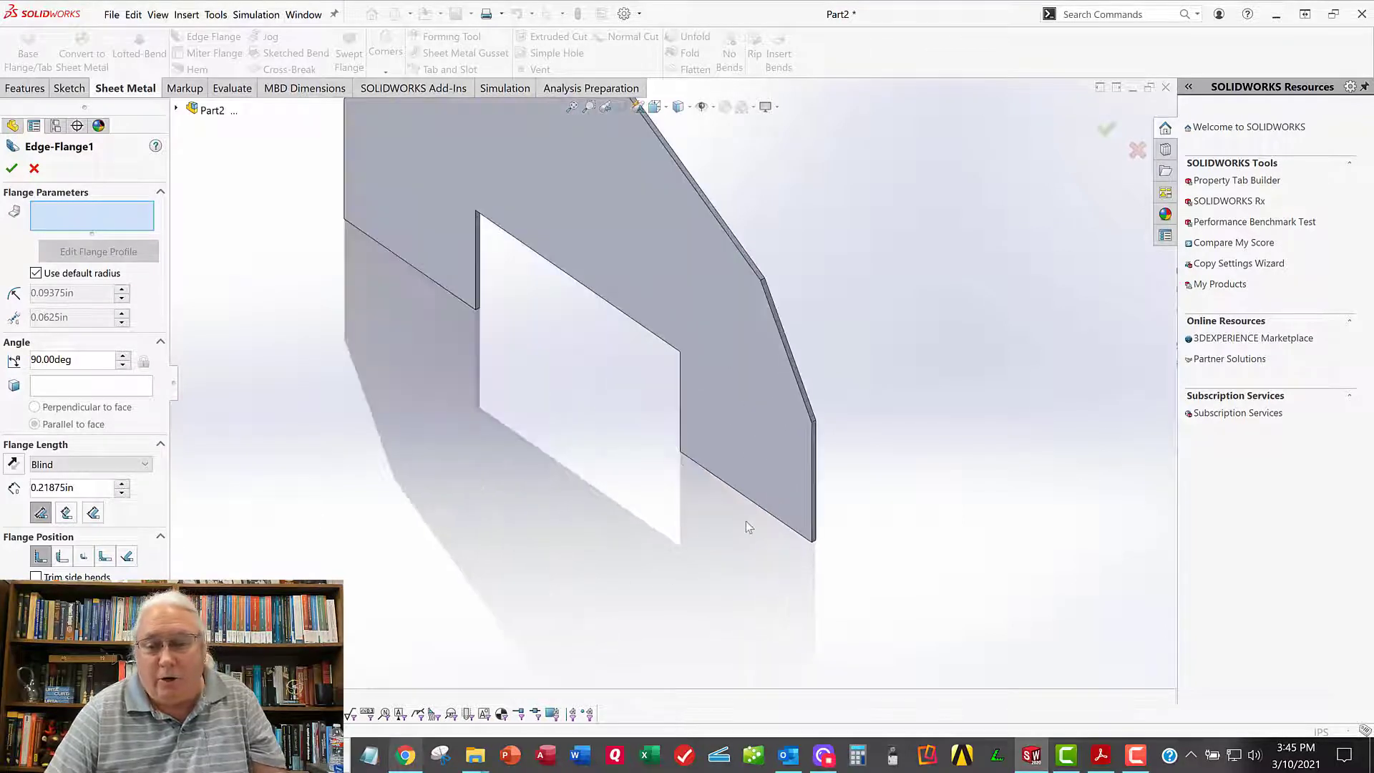
middle_drag(746, 521, 652, 527)
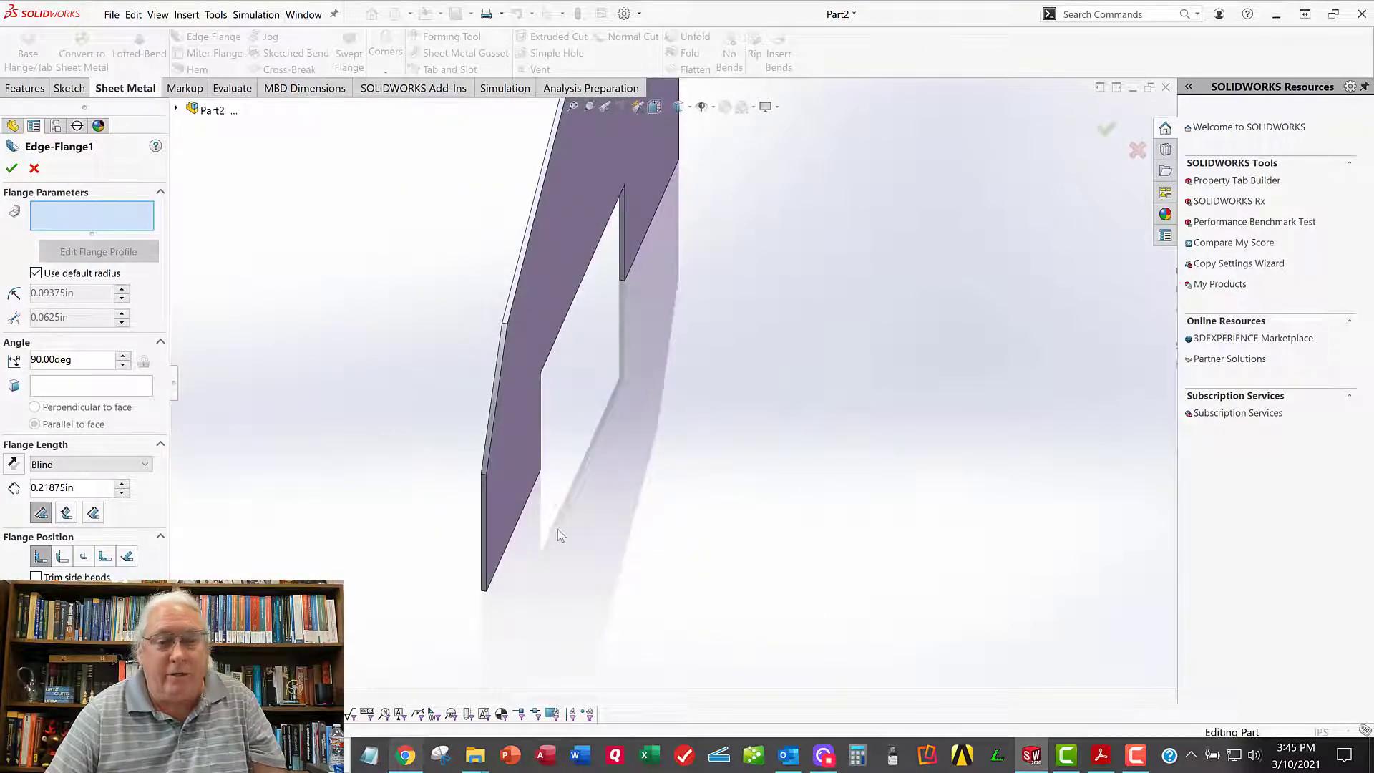
click(478, 549)
click(271, 562)
middle_drag(272, 562, 475, 548)
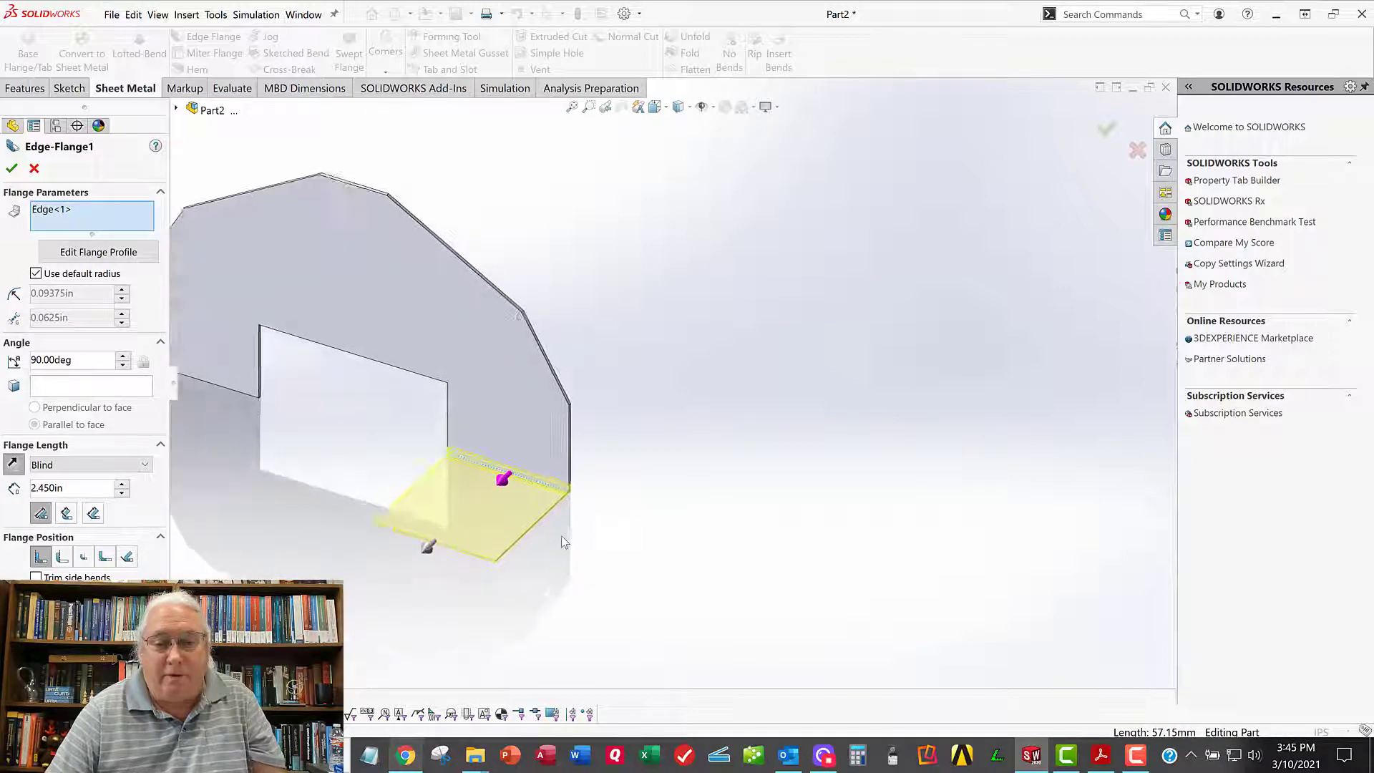
scroll(561, 535, down, 5)
scroll(691, 384, up, 5)
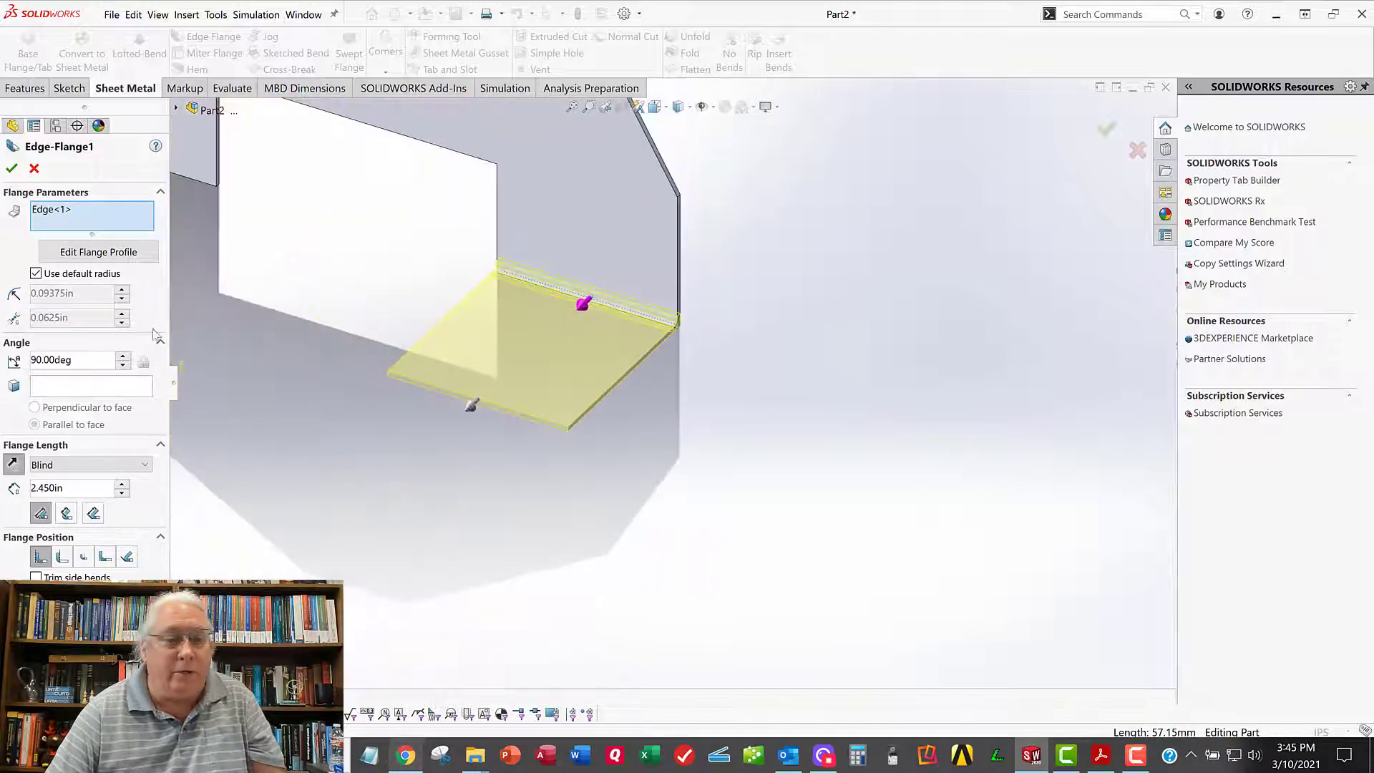
Step: Set the edge flange's length to 3.75 in and create it with the default bend radius
drag(76, 487, 11, 485)
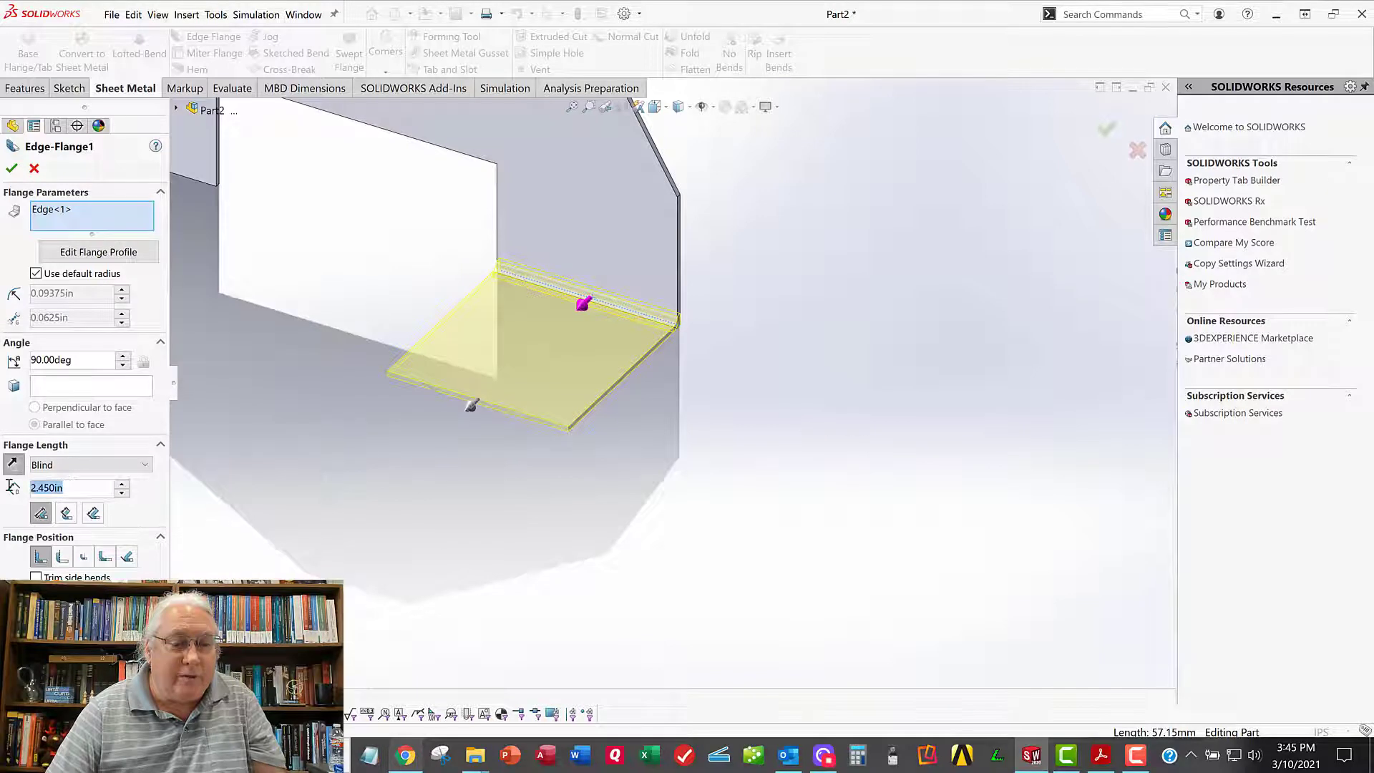
text(3.75)
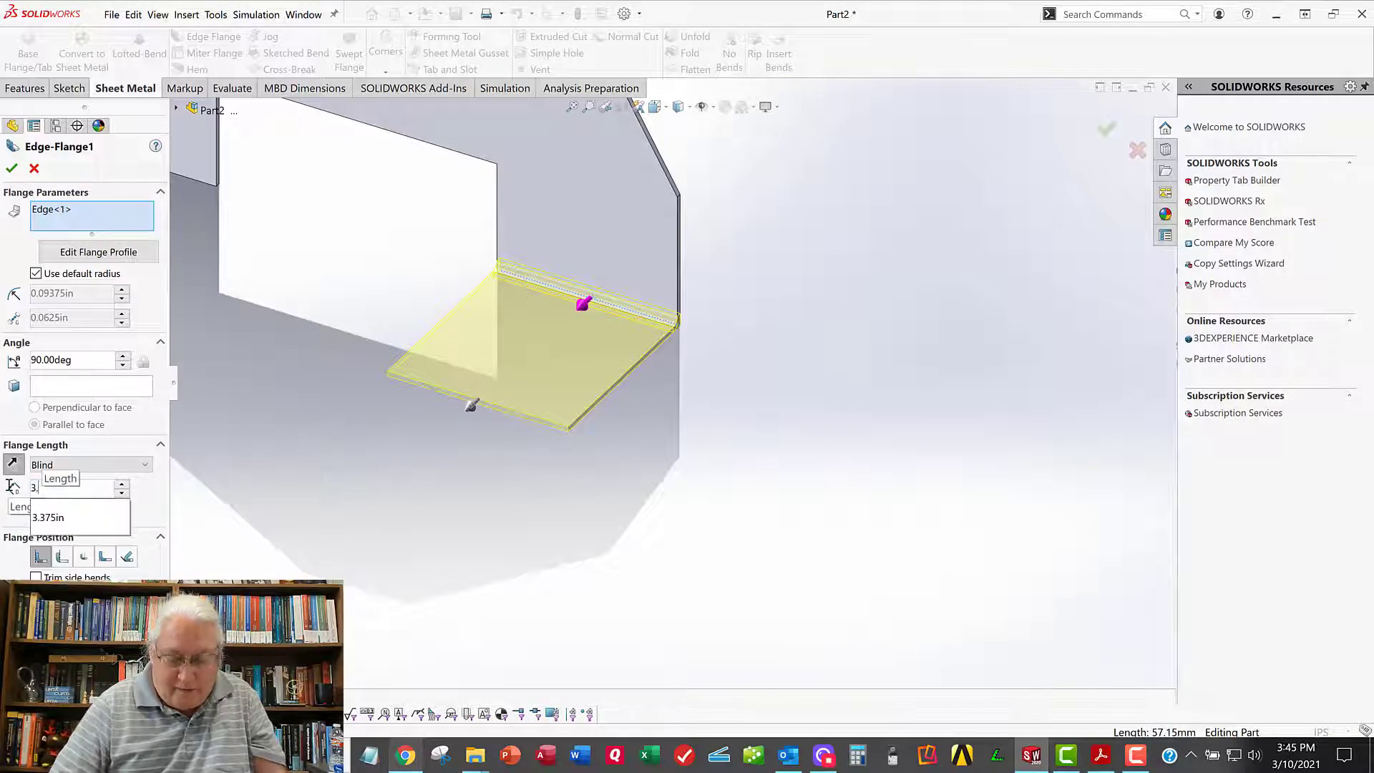
key(Return)
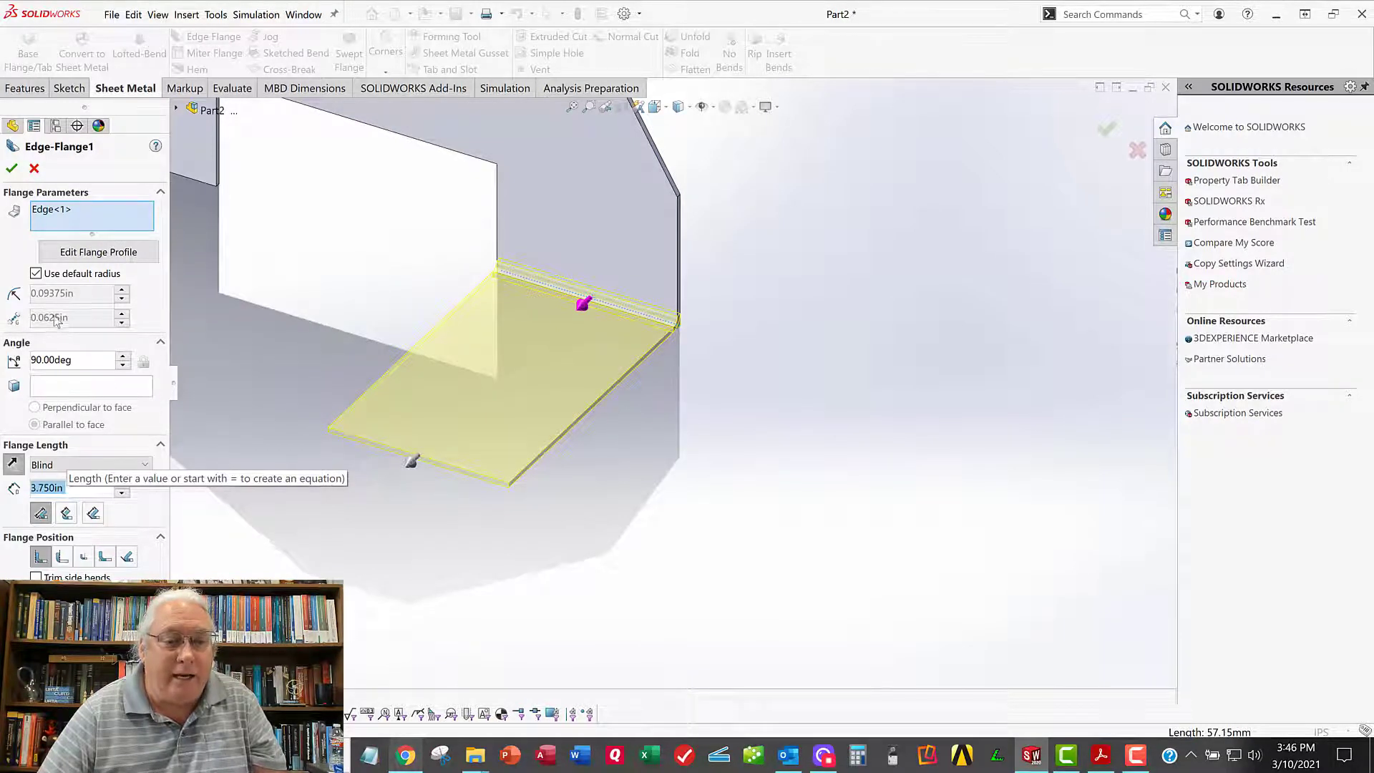
click(12, 168)
scroll(629, 369, up, 3)
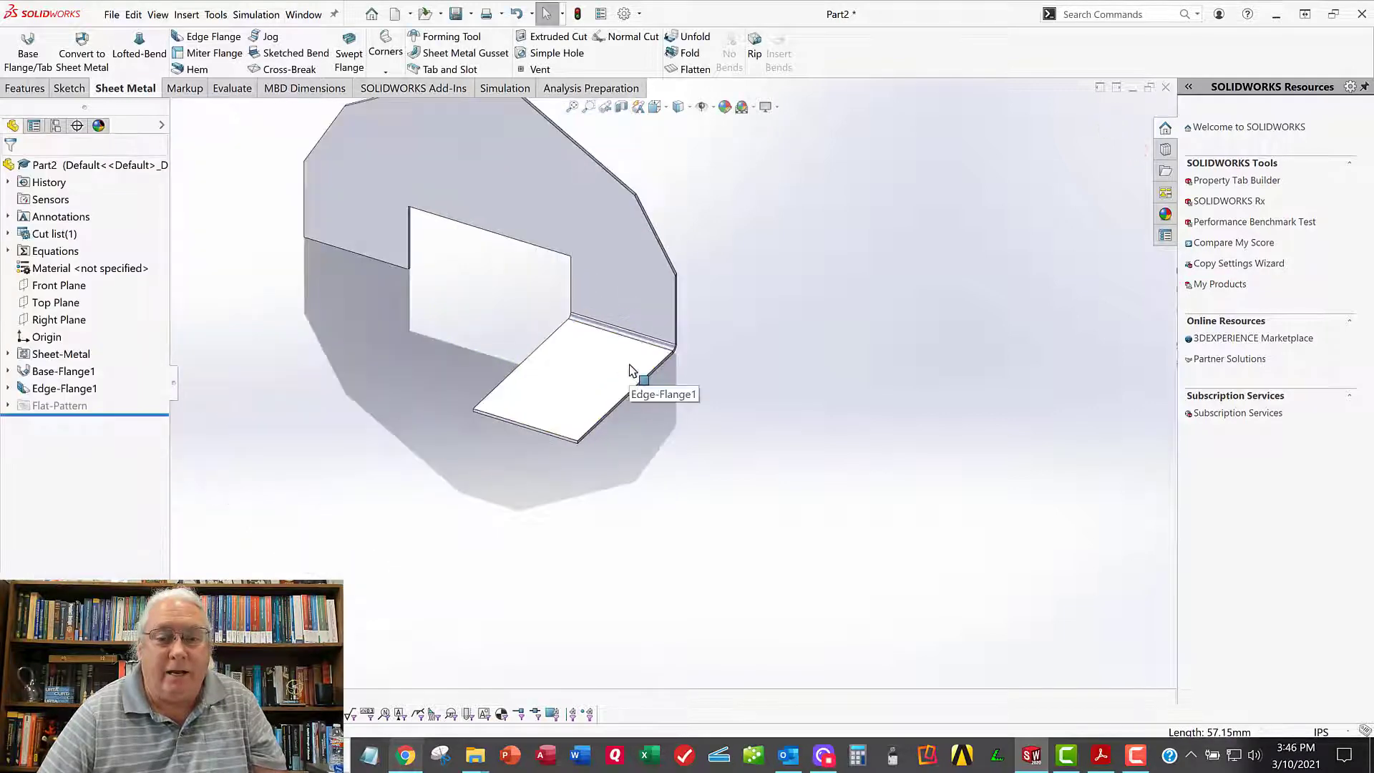
Step: Add an upward 90° edge flange, 1.8 in long, along the outer end edge of the 3.75 in flange
click(209, 41)
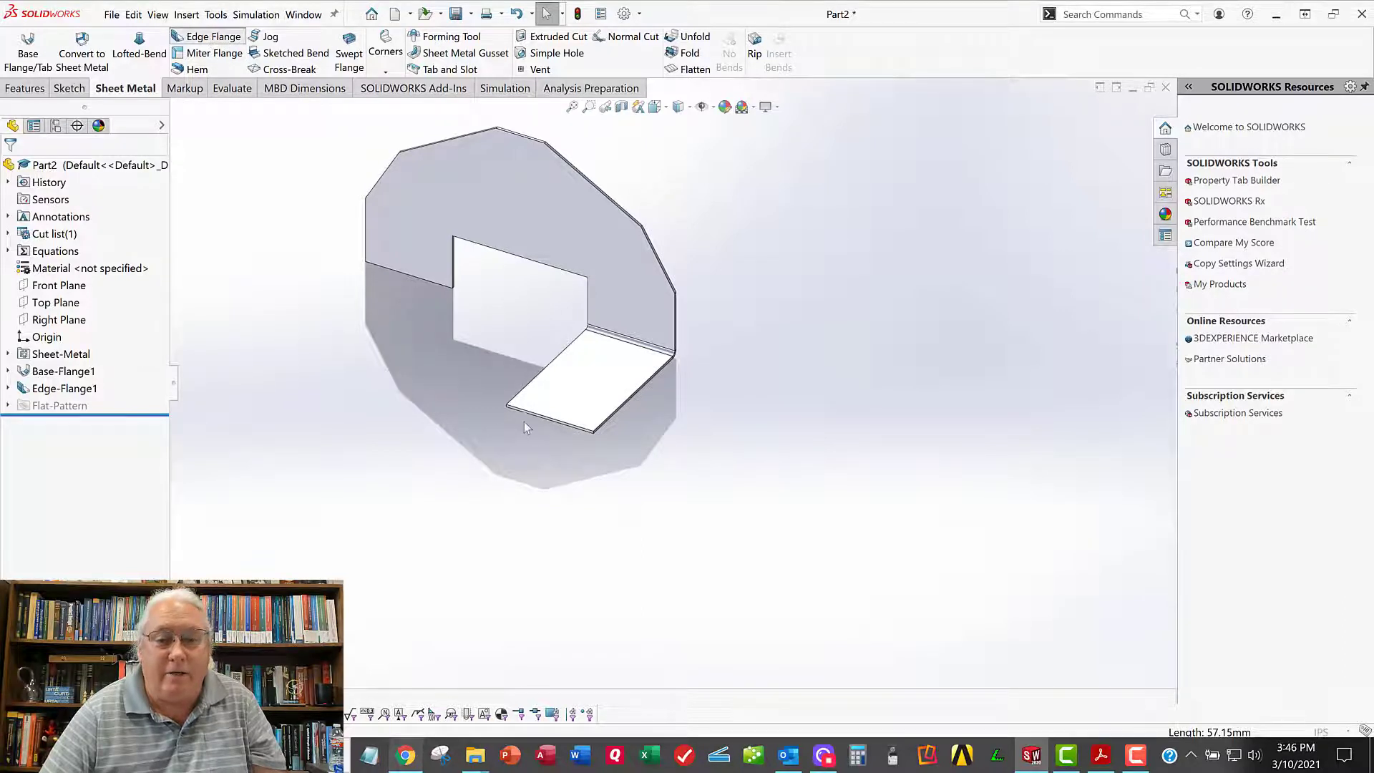
scroll(537, 419, down, 3)
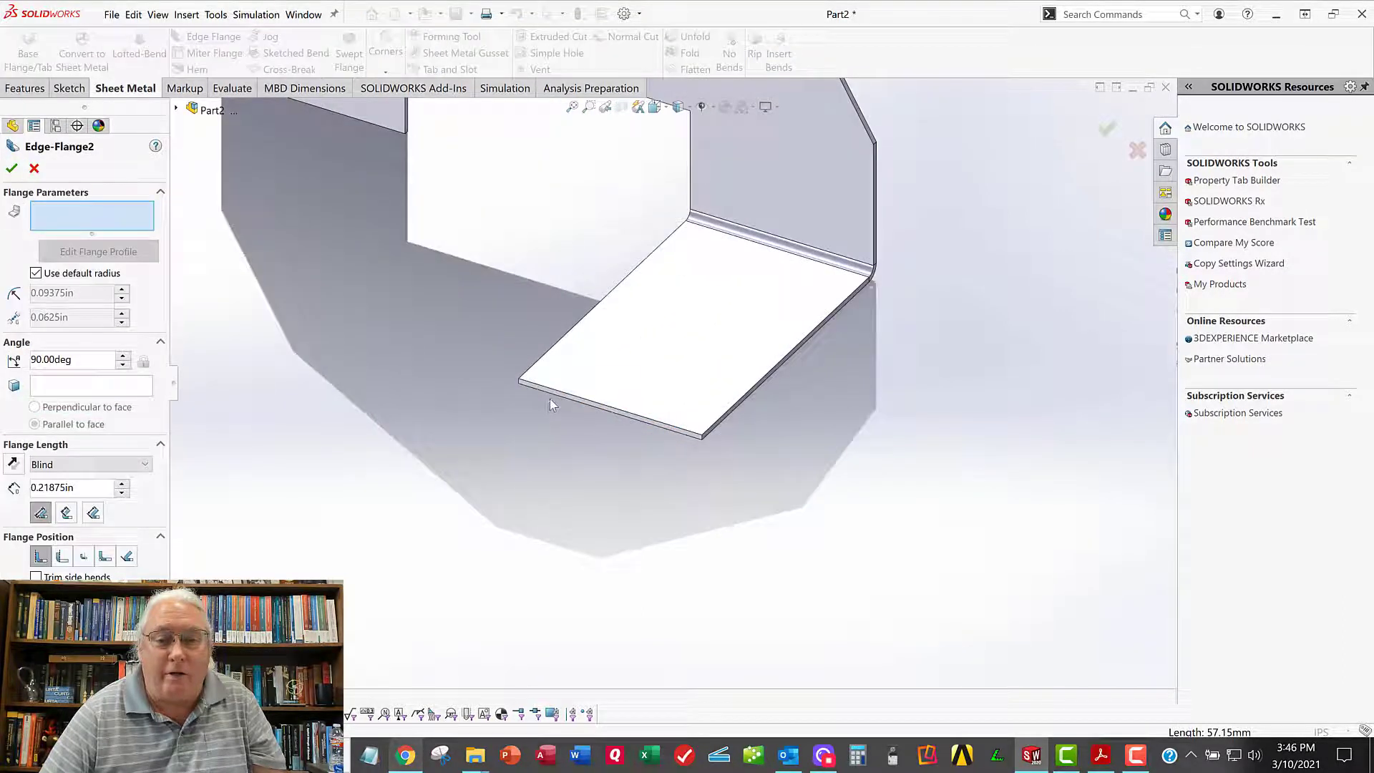
click(553, 400)
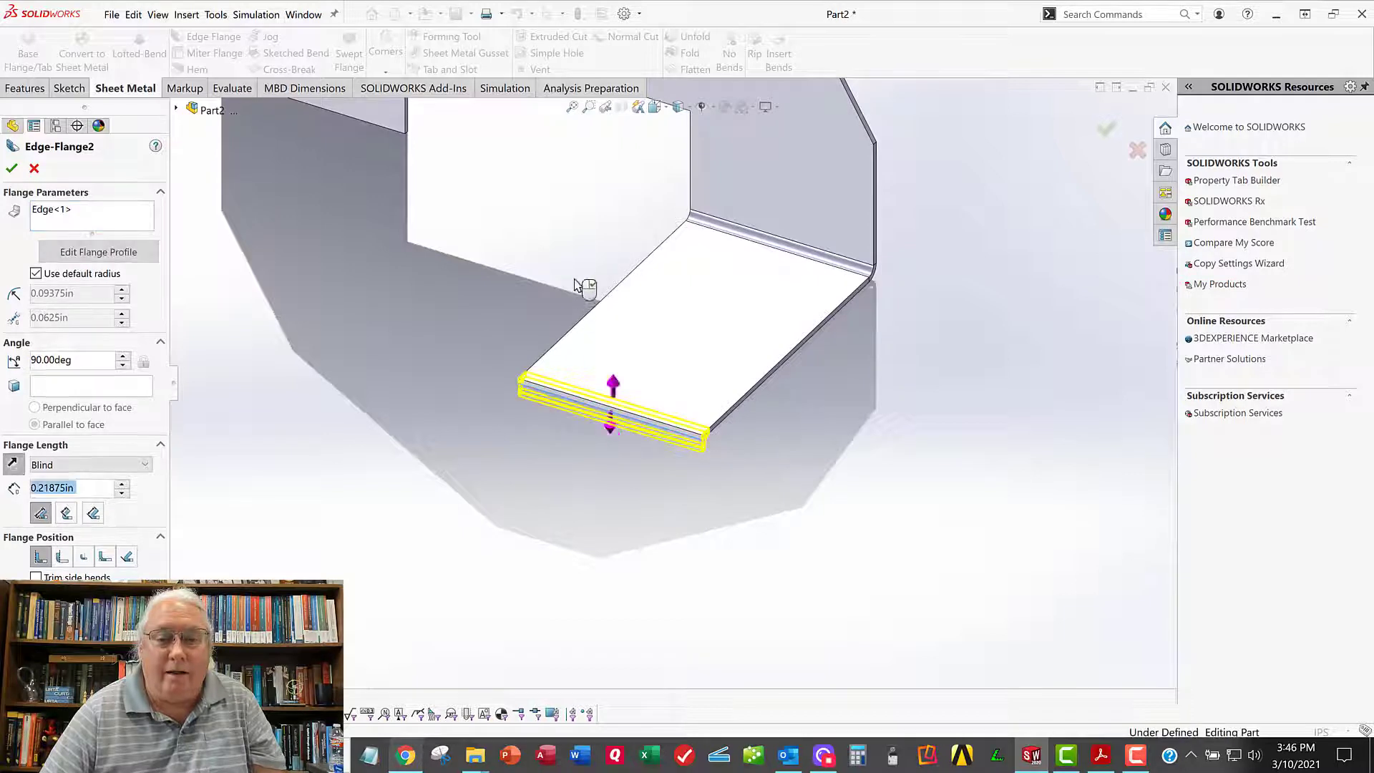
click(572, 256)
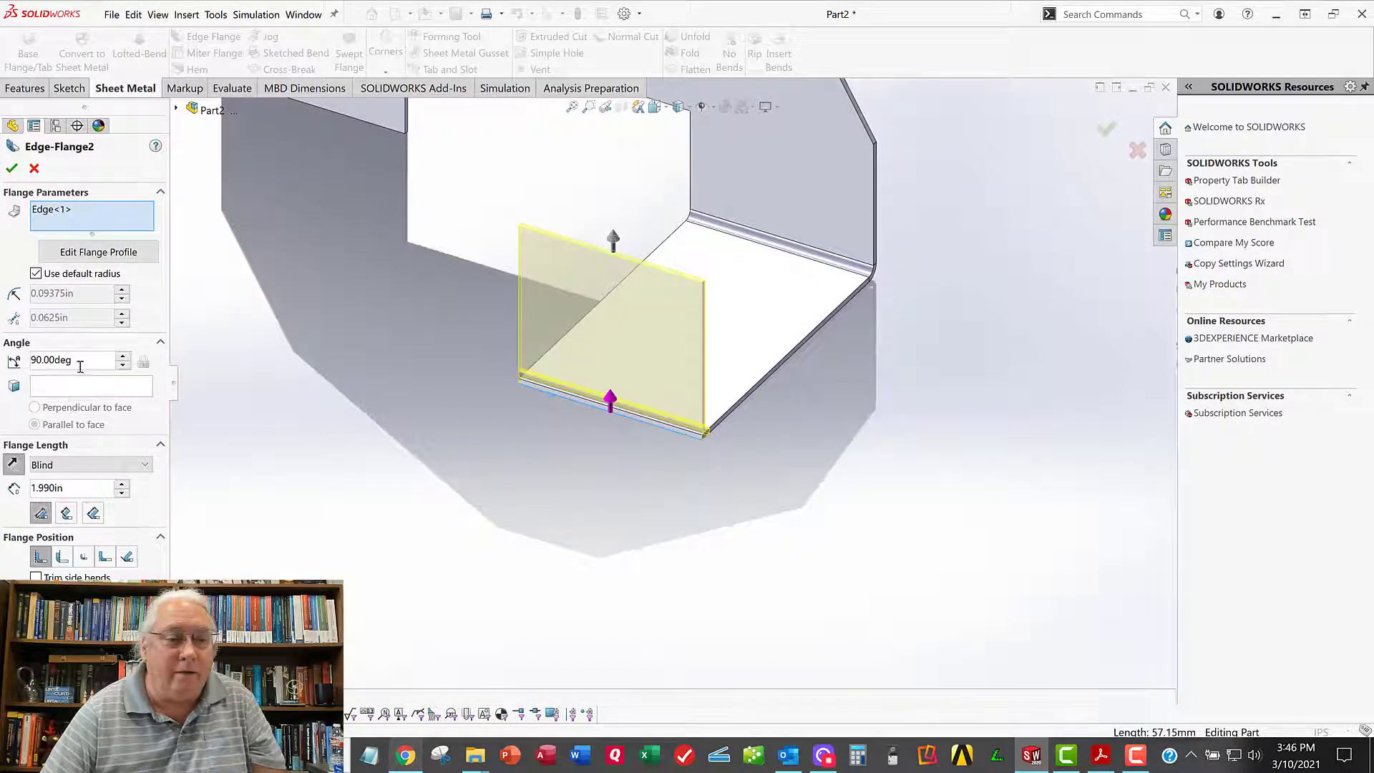
drag(76, 492, 18, 481)
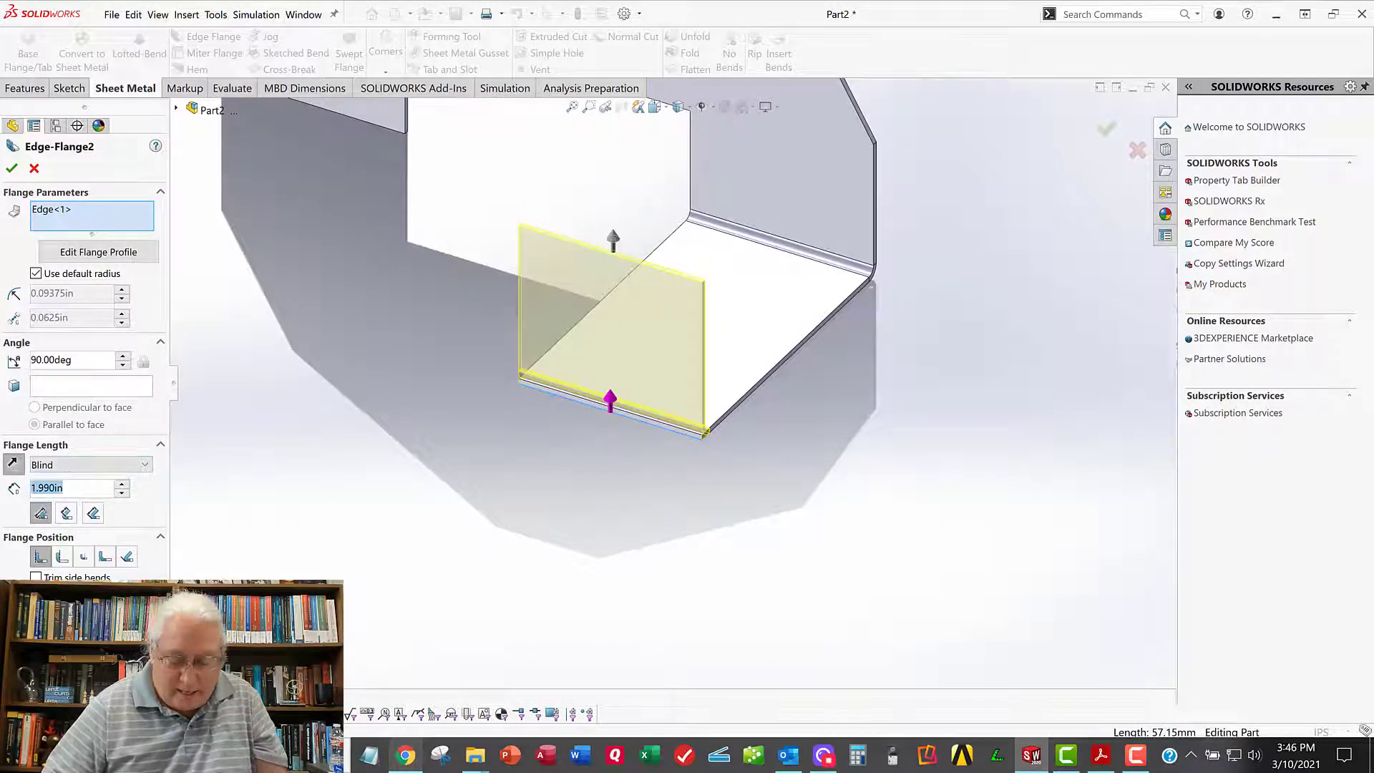
text(1.8)
key(Return)
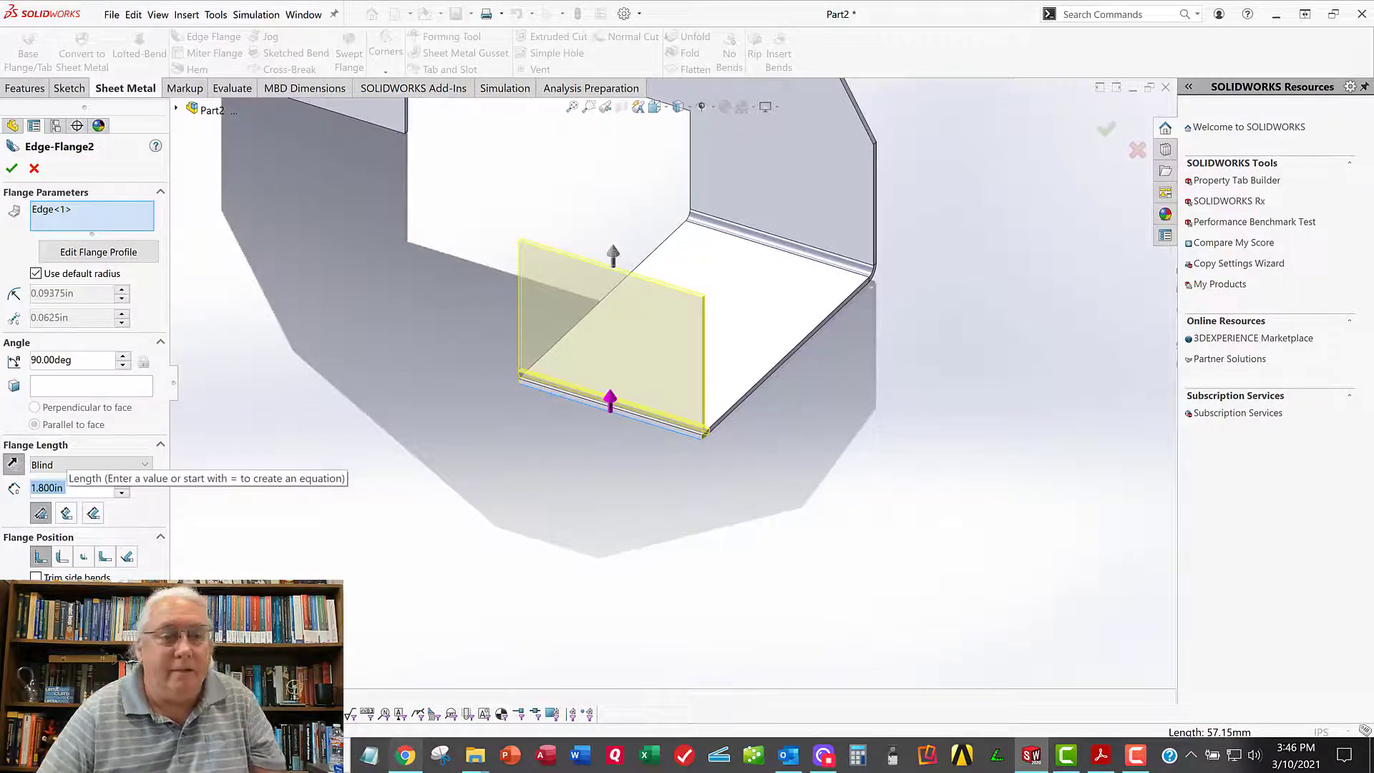
click(12, 169)
scroll(335, 169, up, 2)
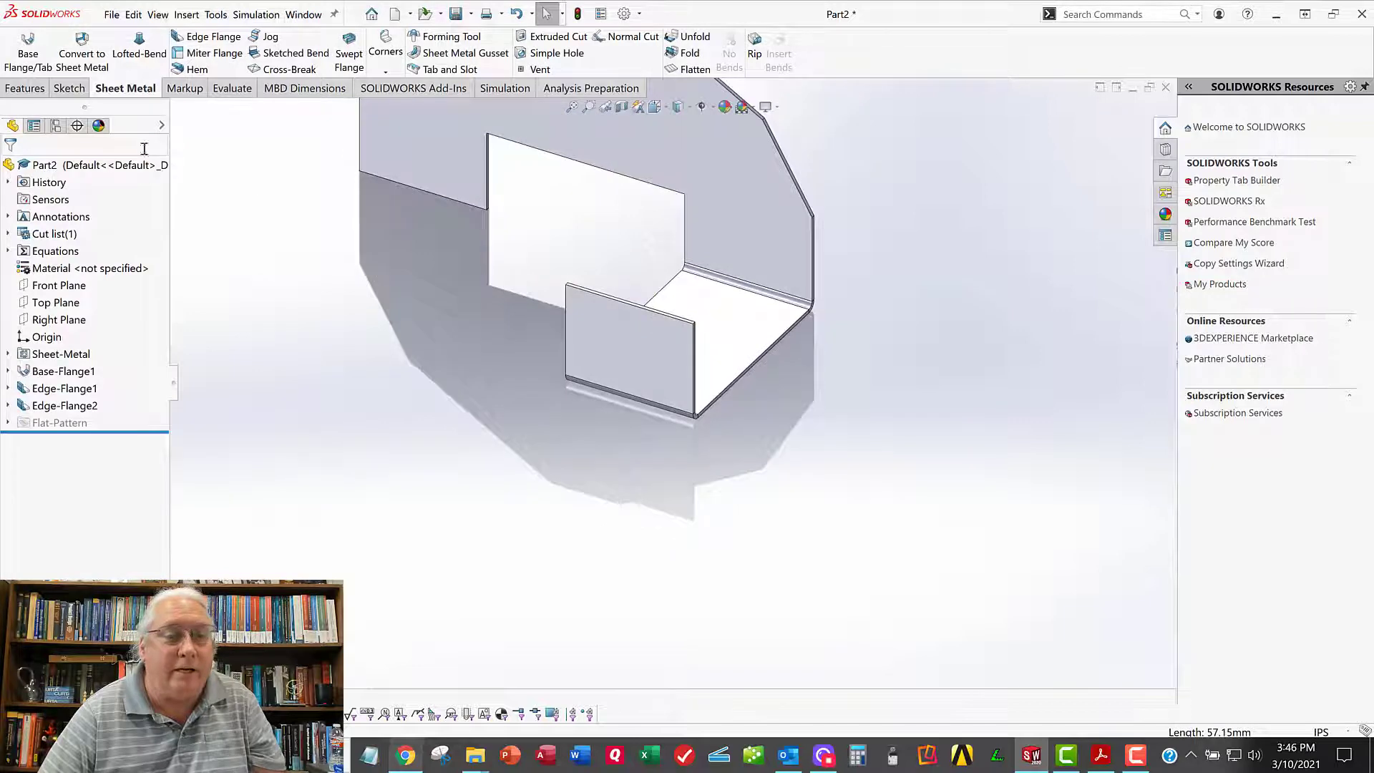
Step: Start a forward 90° edge flange about 0.78 in long on the bottom edge of the leg left of the notch
click(218, 39)
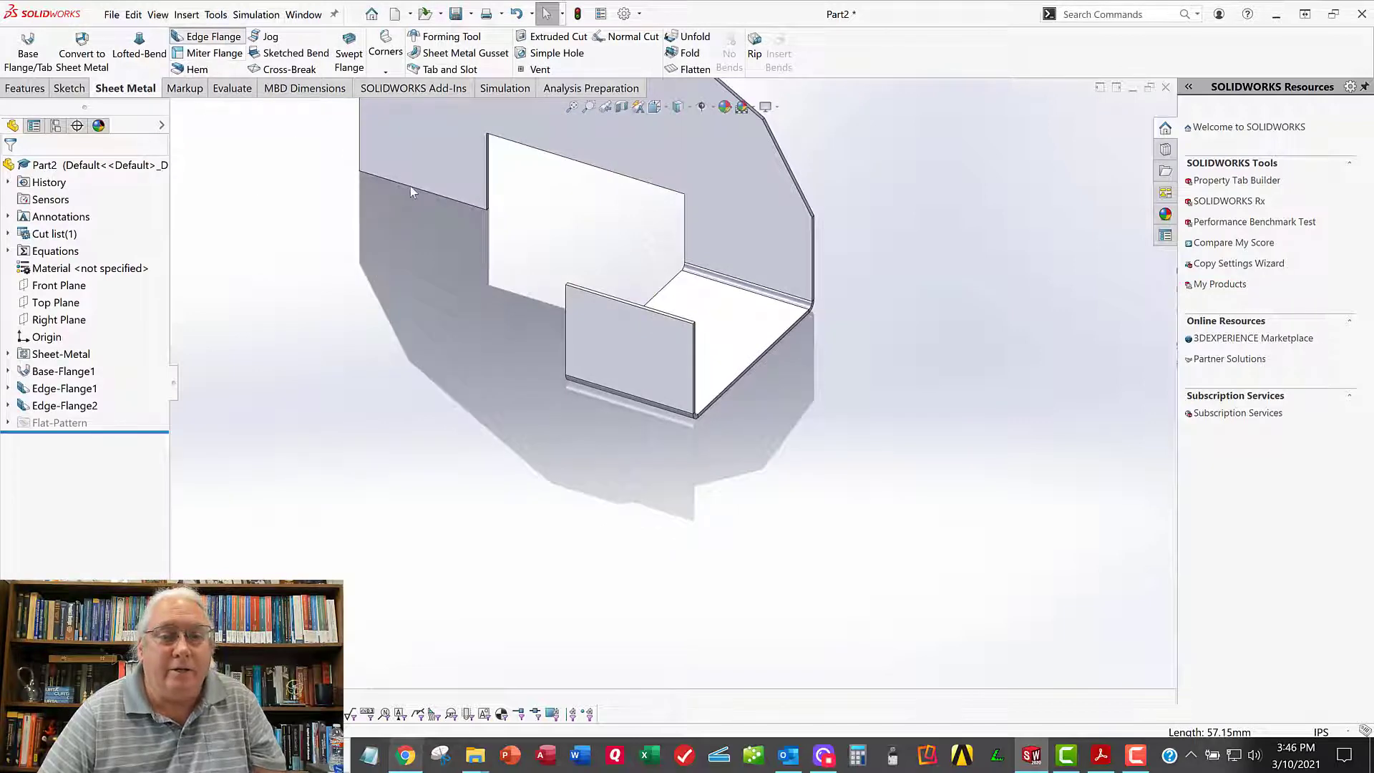
scroll(433, 235, down, 5)
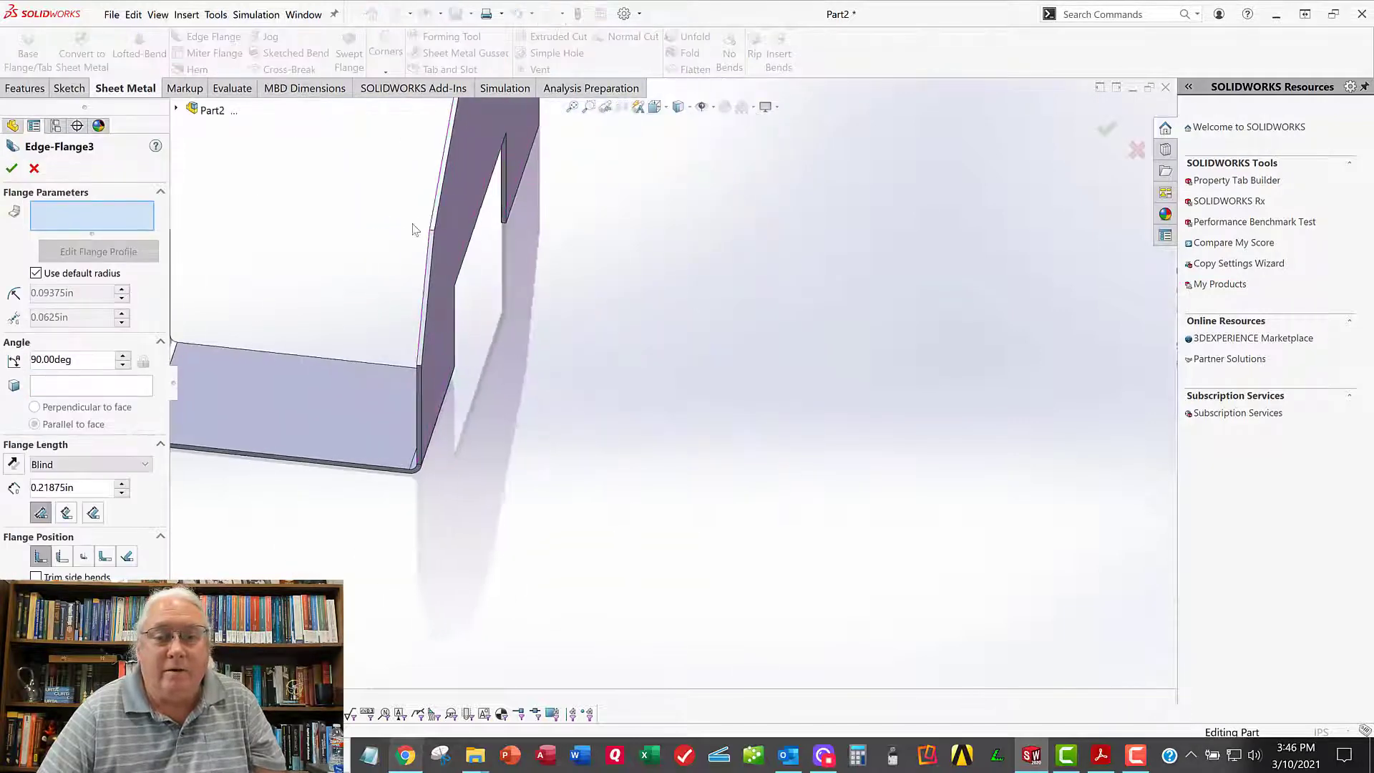
click(518, 206)
scroll(387, 204, up, 5)
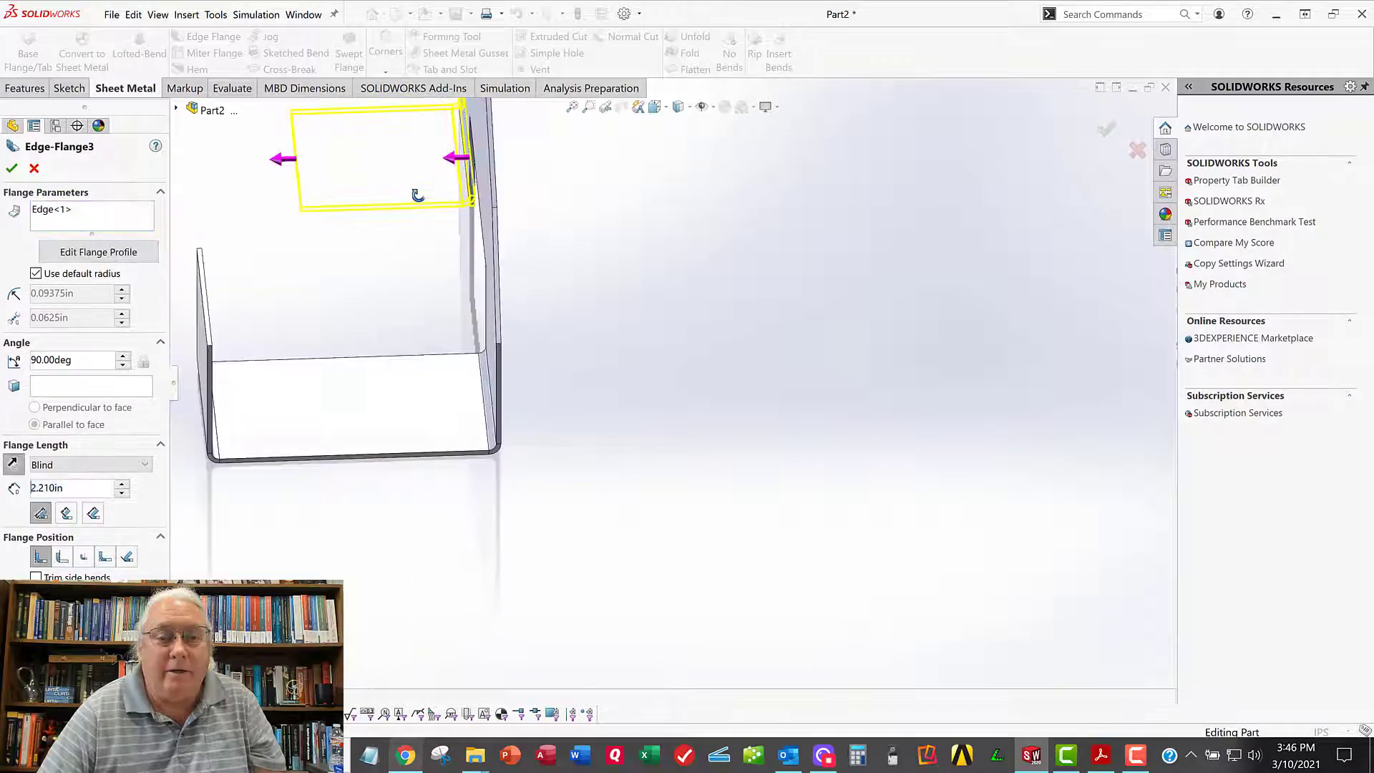
middle_drag(414, 193, 455, 193)
click(240, 254)
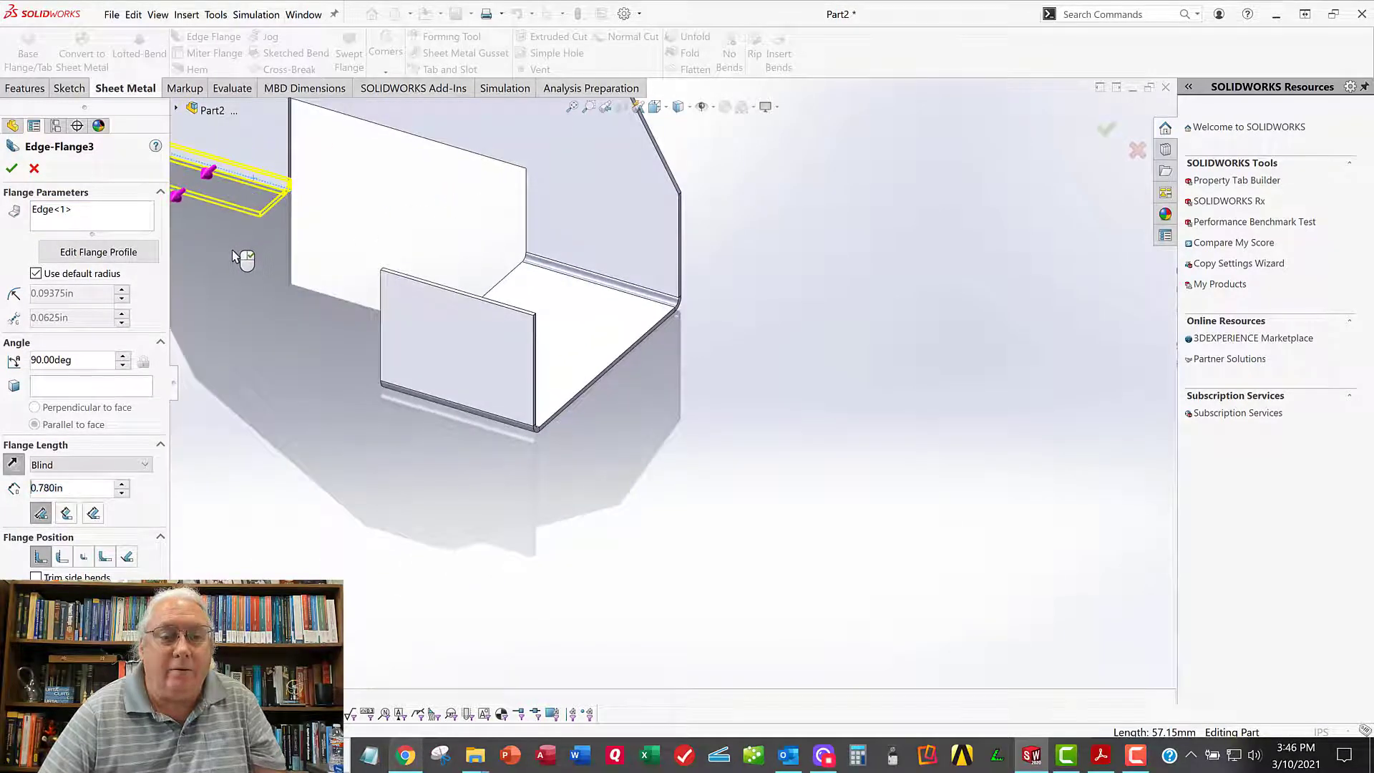
scroll(307, 238, up, 3)
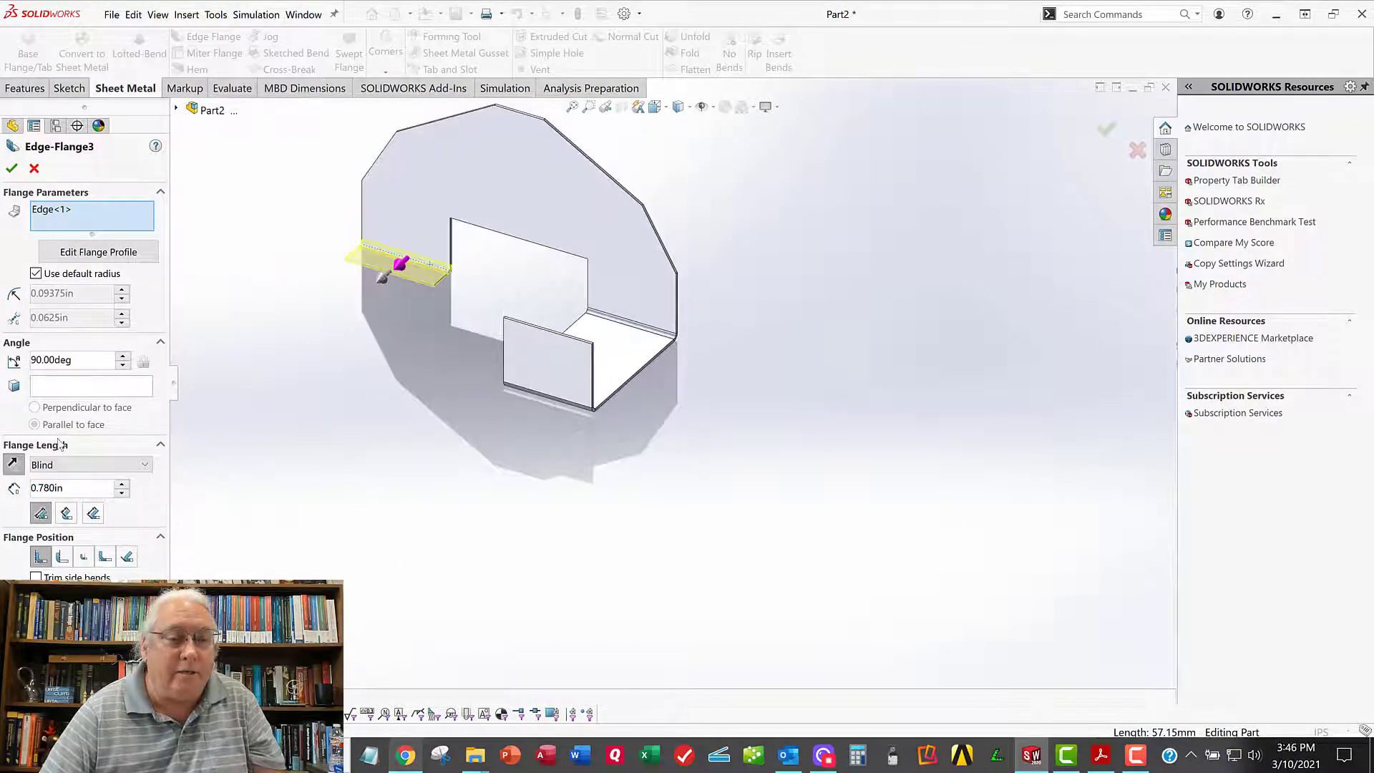
Step: Set the left leg's edge flange length to 0.75 in and create it
drag(89, 488, 29, 487)
key(BackSpace)
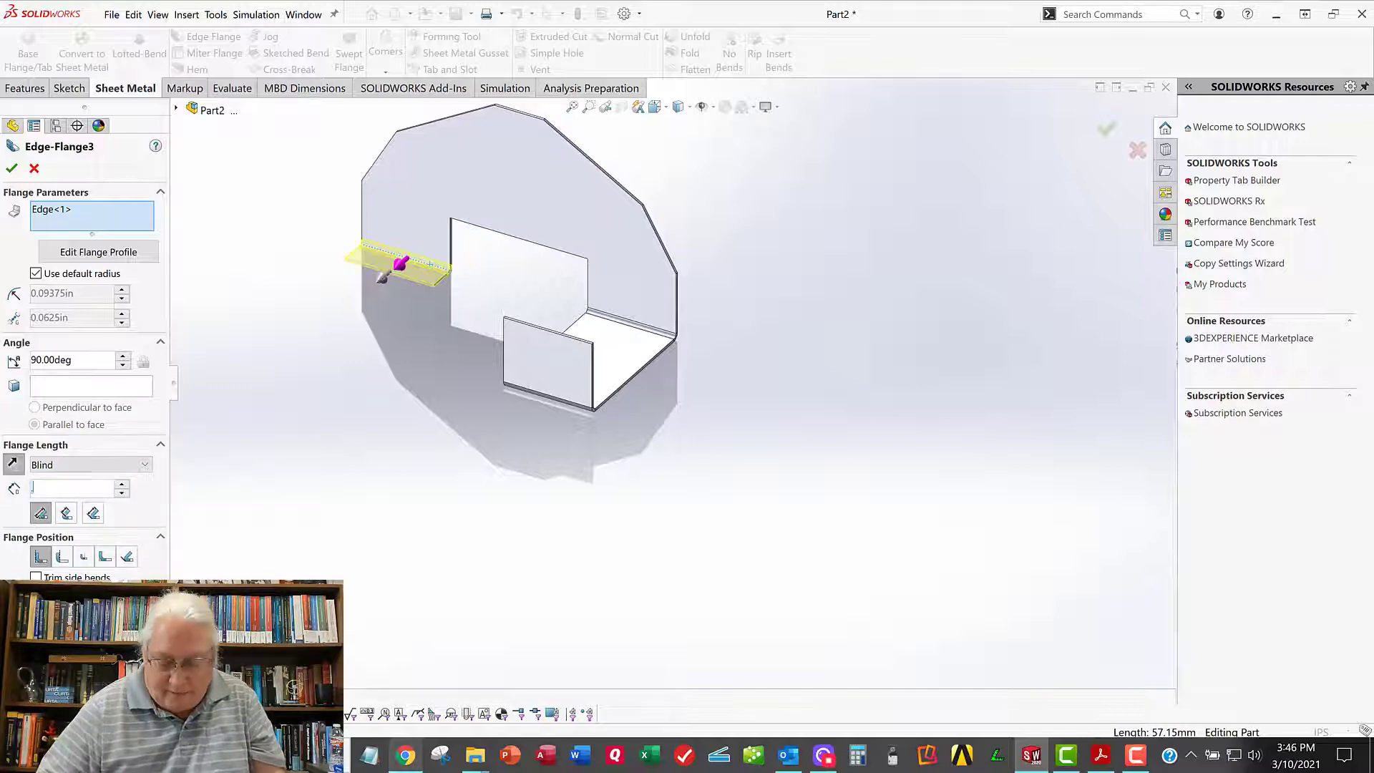
text(.75)
key(Return)
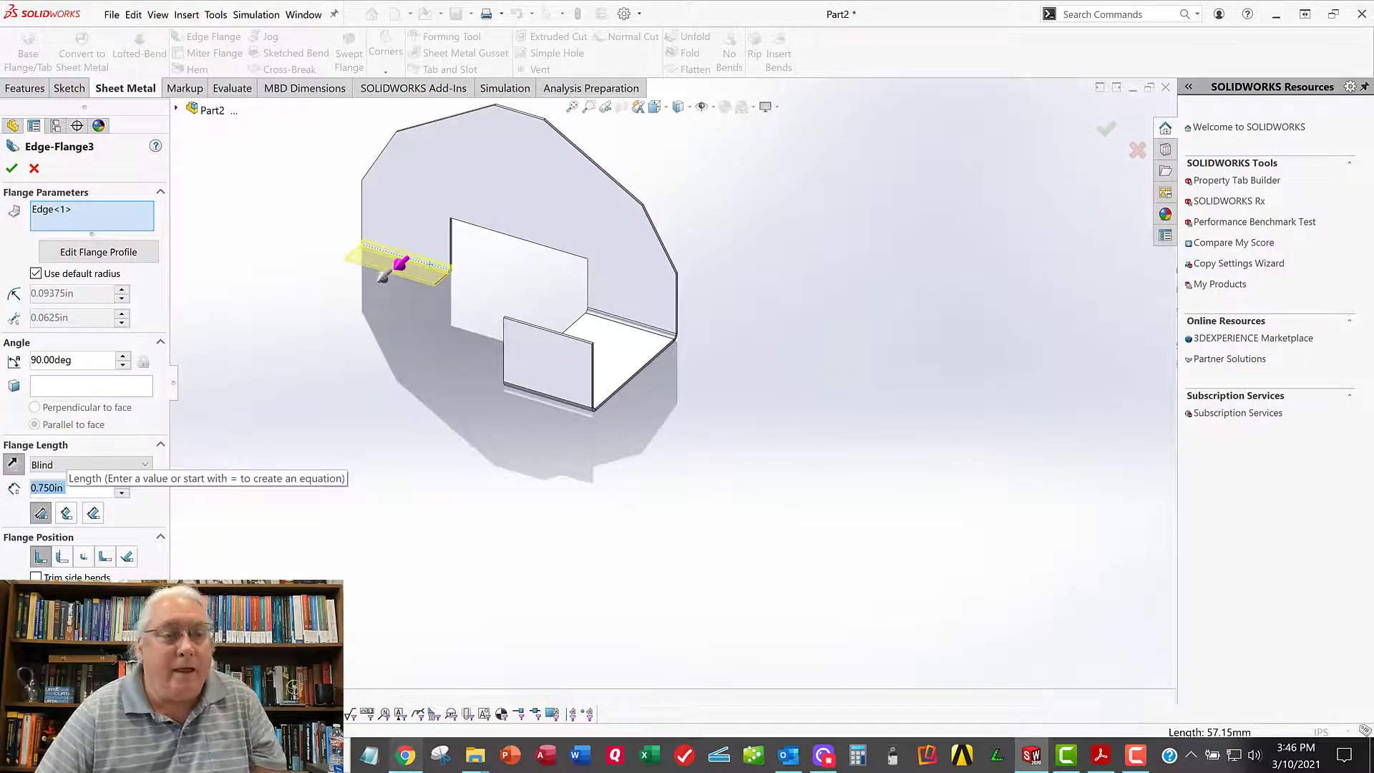
click(12, 168)
scroll(431, 229, down, 3)
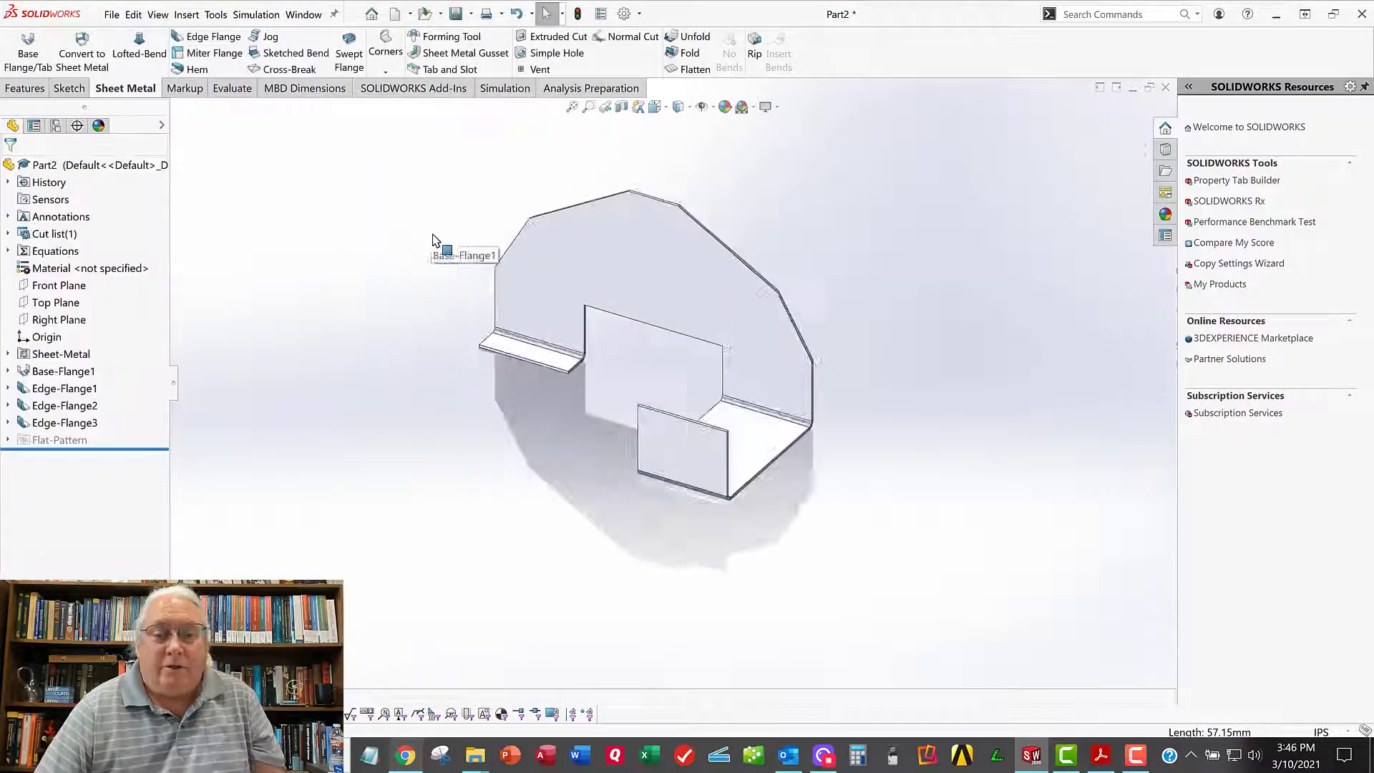
mouse_move(543, 321)
middle_down()
mouse_move(553, 300)
mouse_move(566, 313)
mouse_move(522, 268)
middle_up()
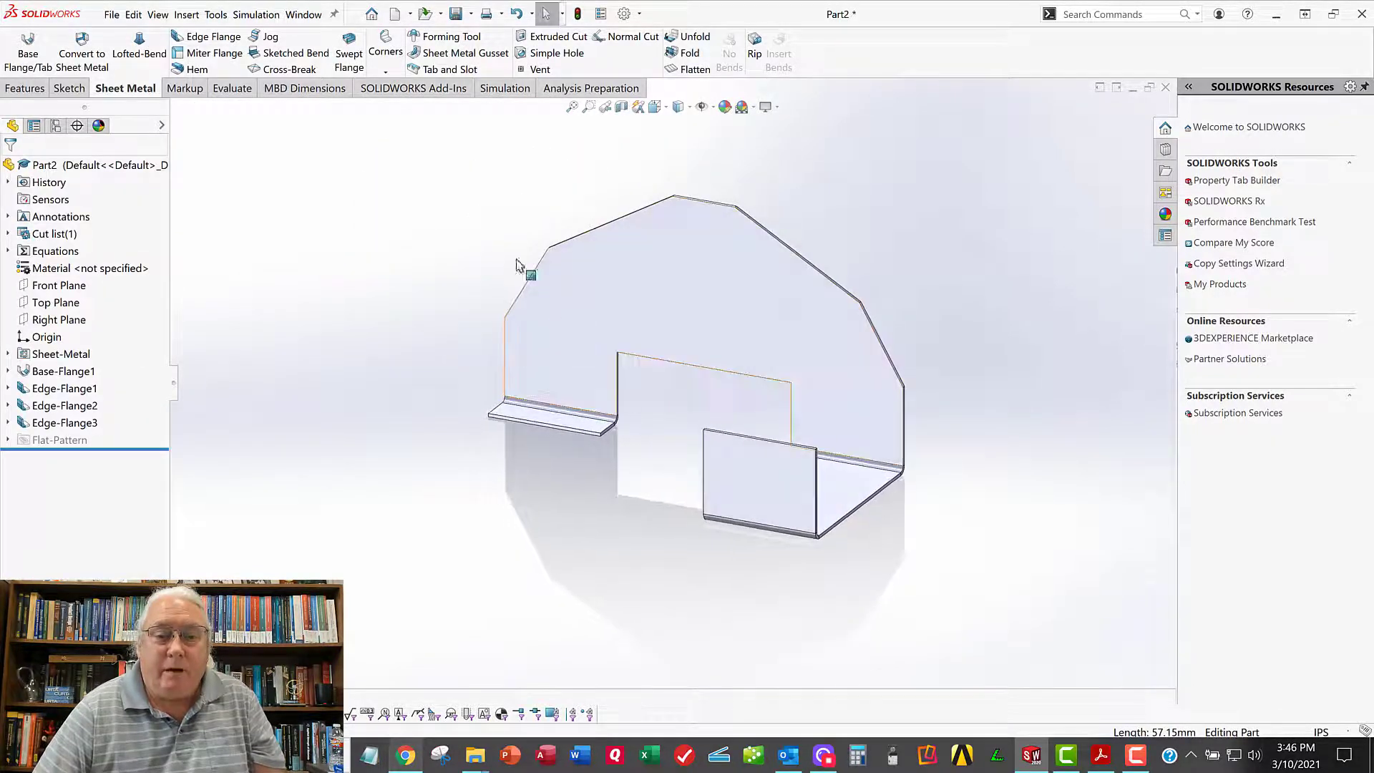
click(74, 89)
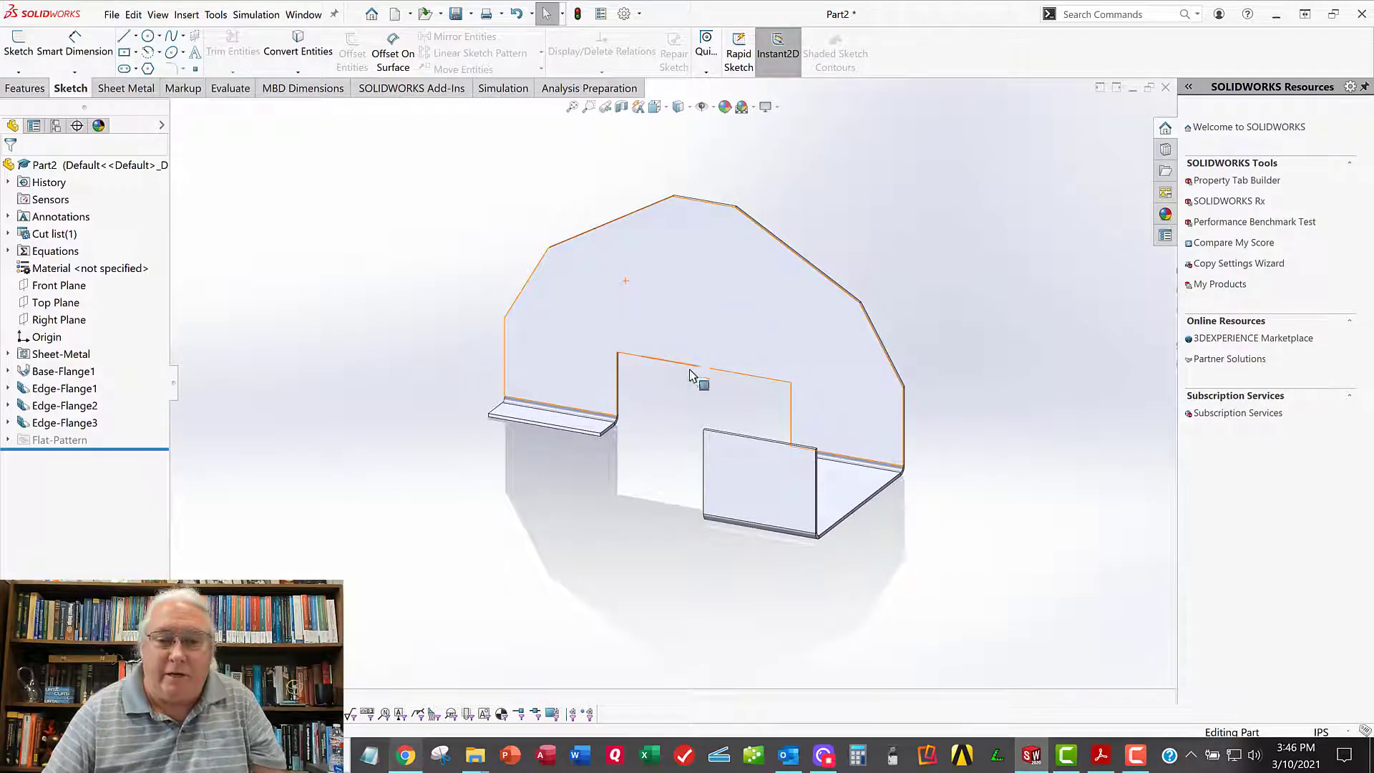
scroll(629, 370, down, 3)
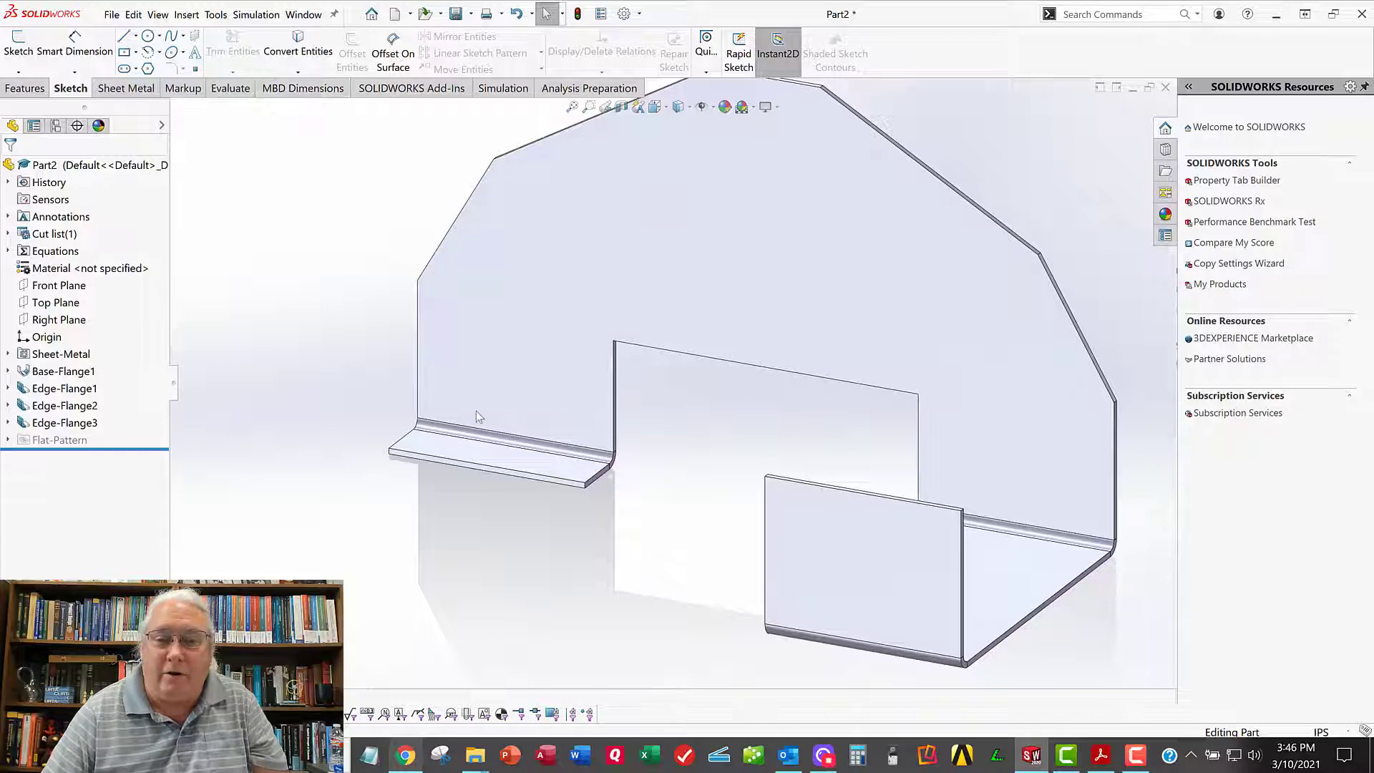
scroll(480, 419, up, 2)
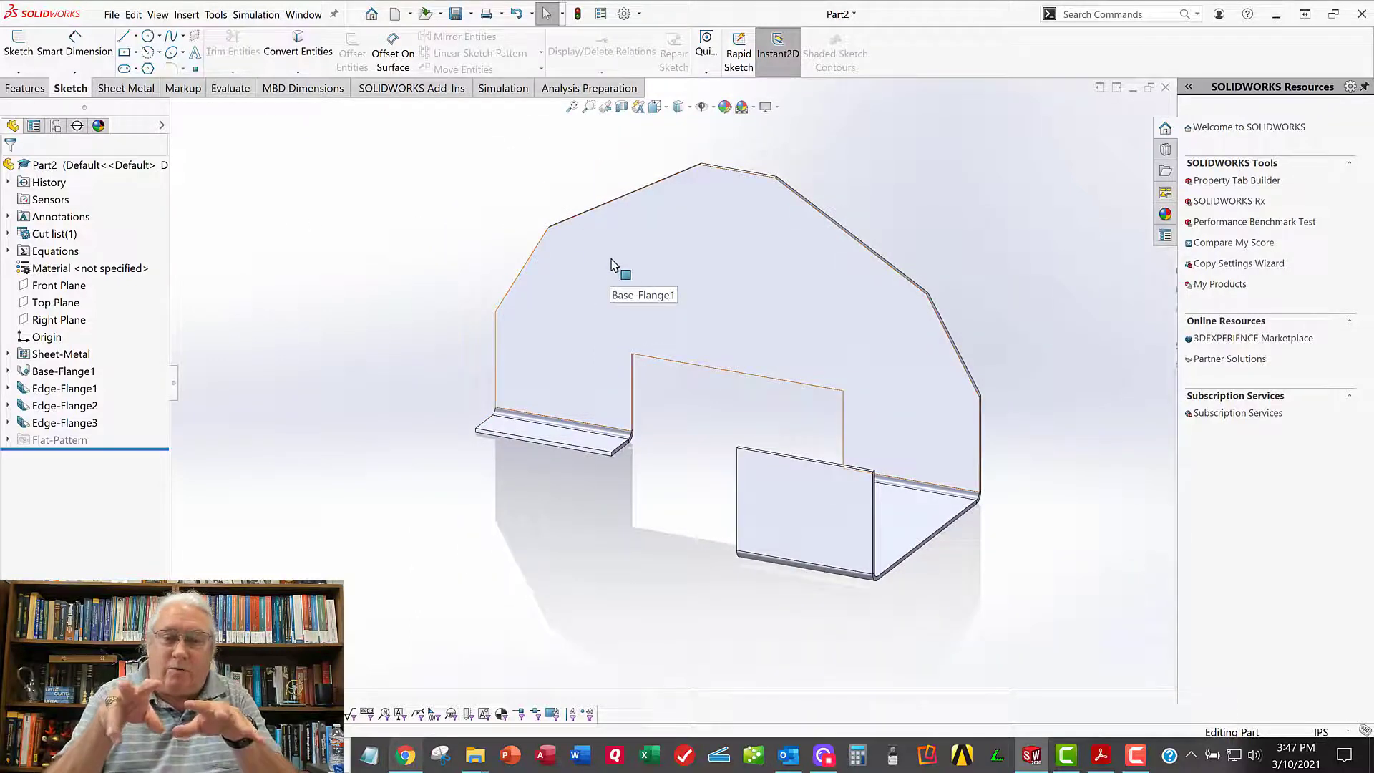
middle_drag(675, 282, 683, 390)
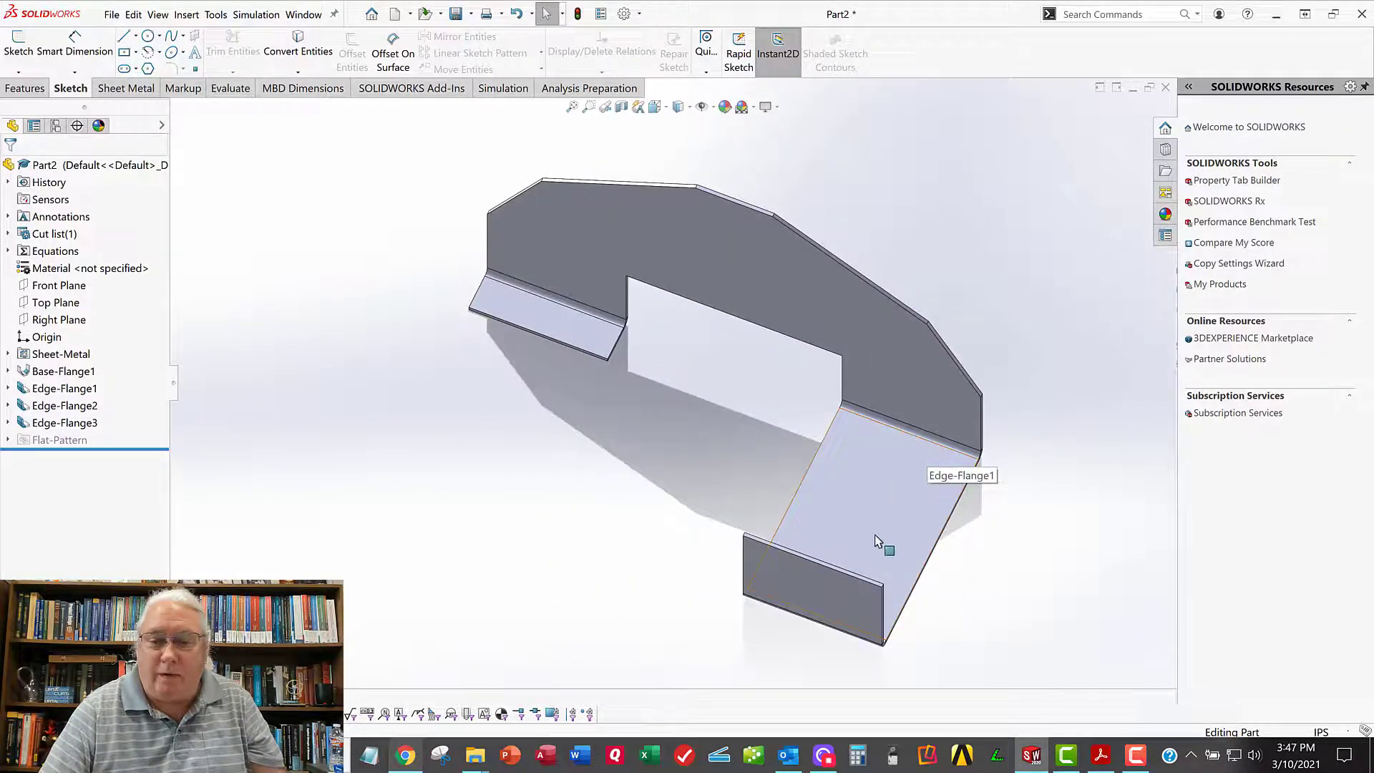
middle_drag(515, 311, 607, 344)
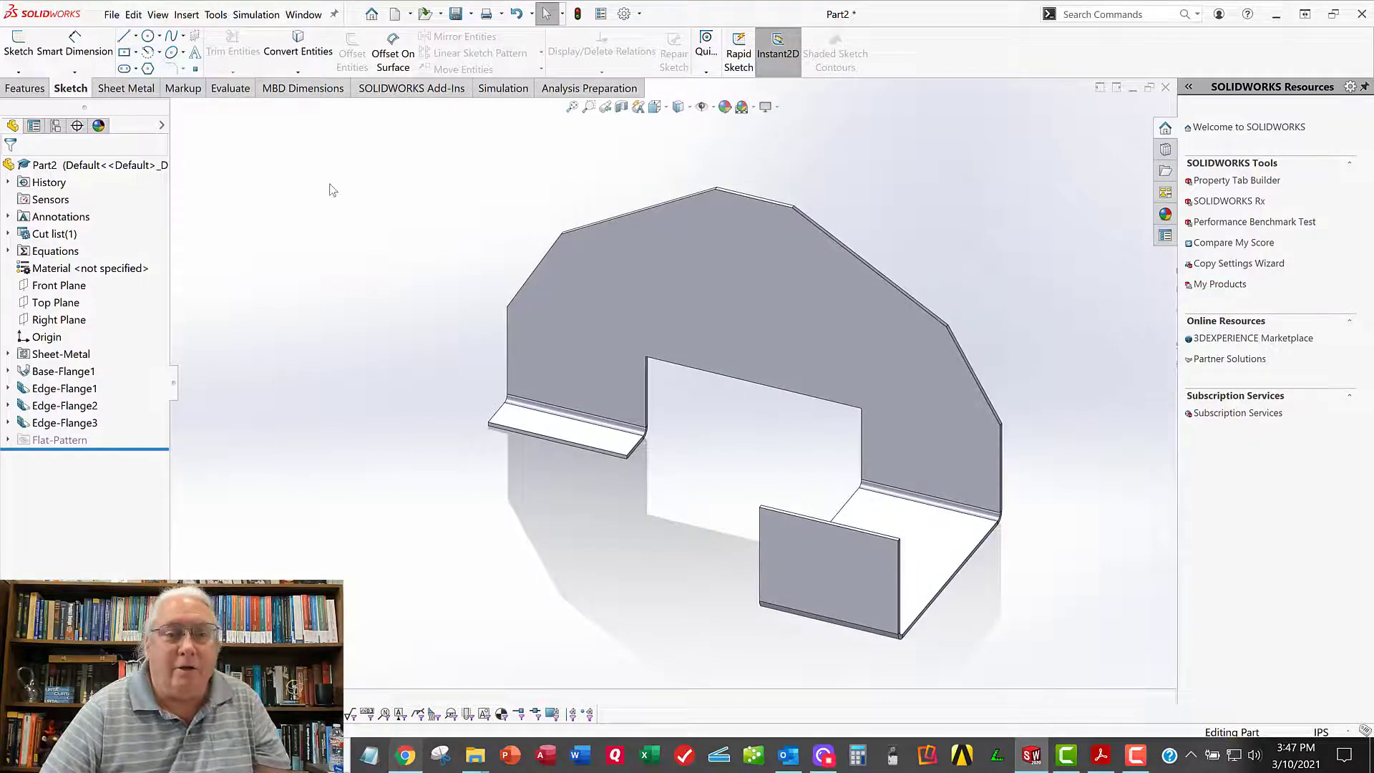
Step: Start a chamfer on the two outer corner edges of the 0.75 in flange on the leg left of the notch
click(28, 88)
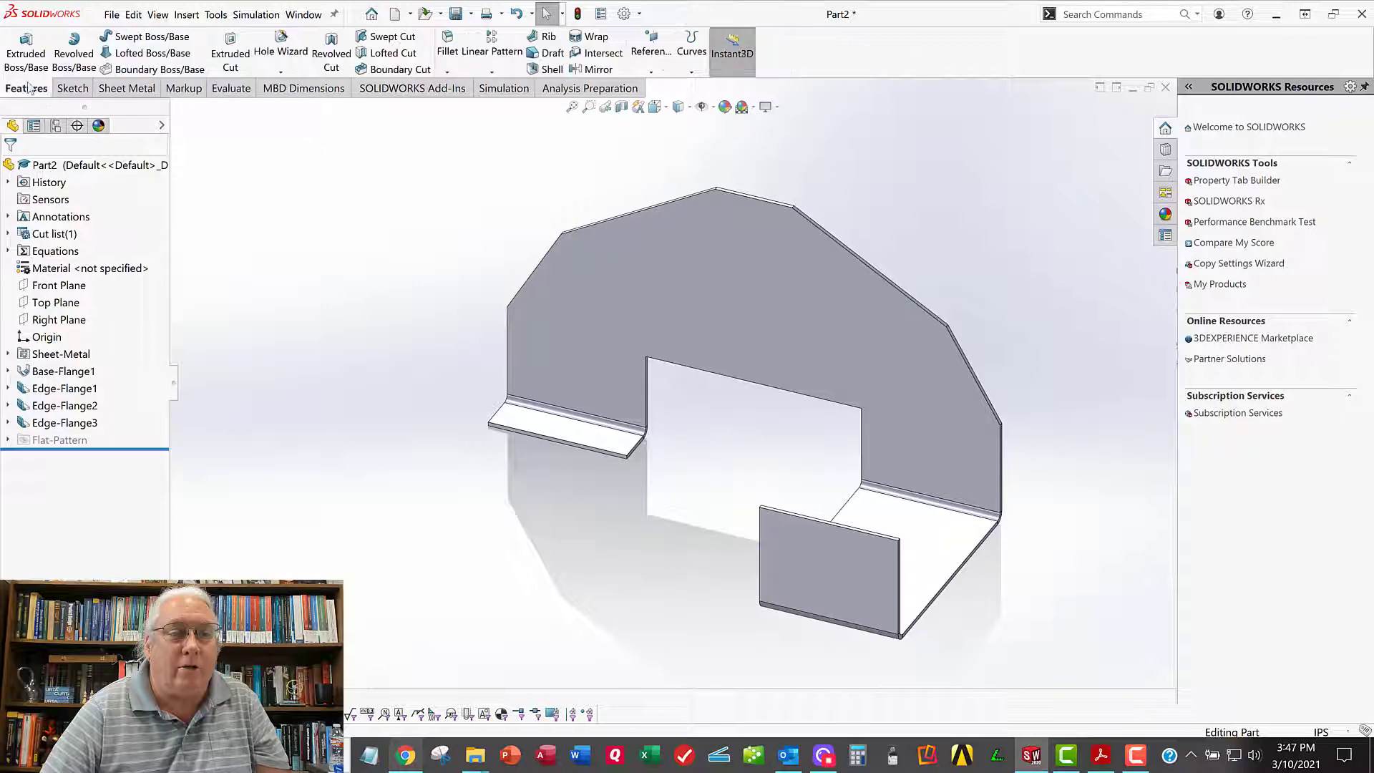
click(446, 72)
click(466, 107)
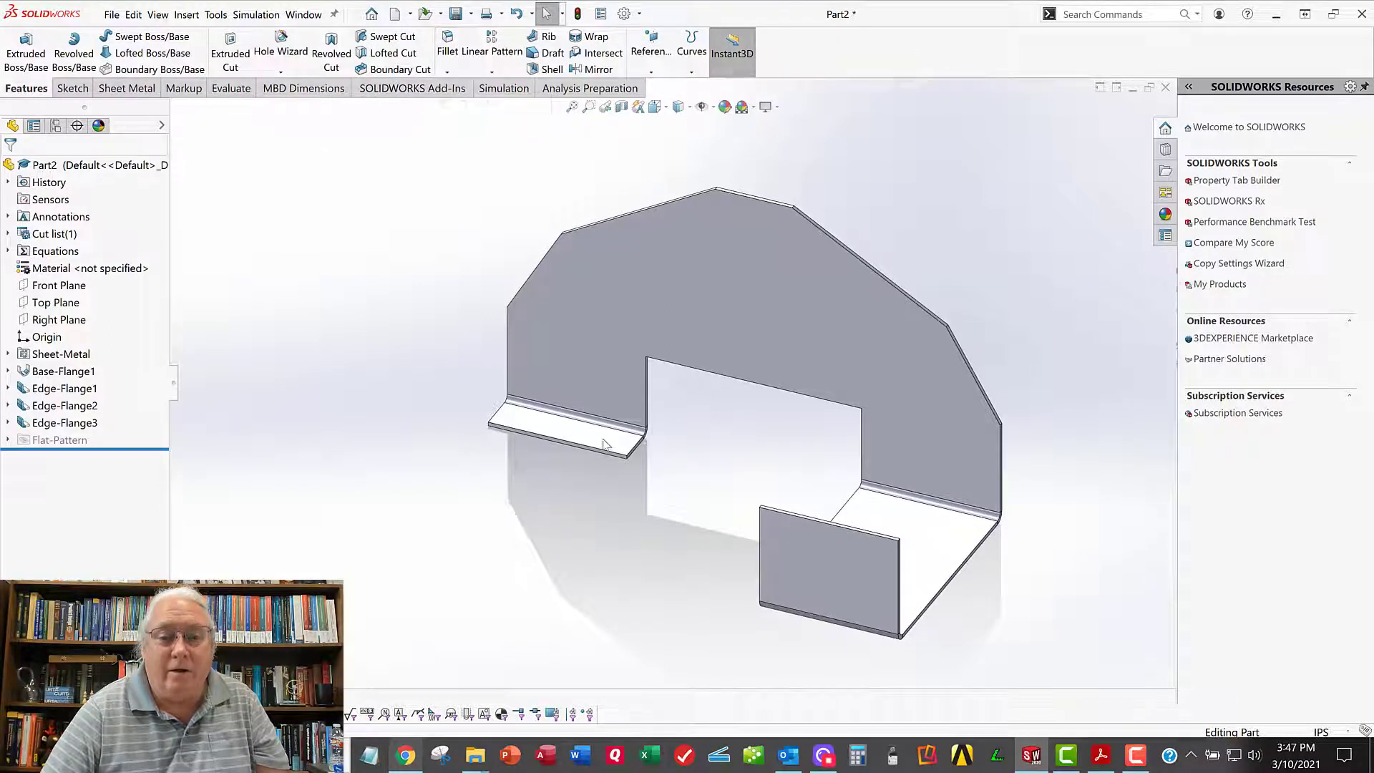
scroll(615, 461, down, 5)
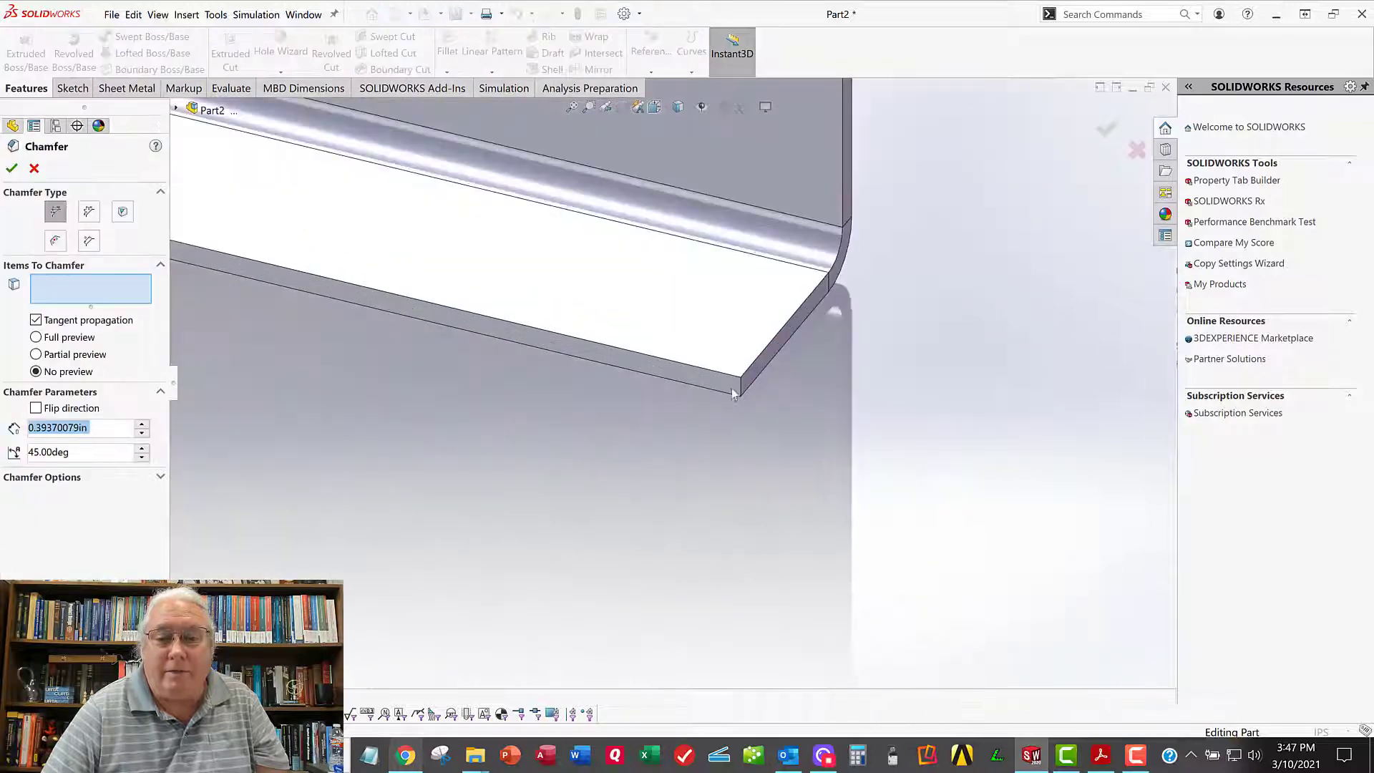
click(740, 390)
scroll(433, 358, up, 3)
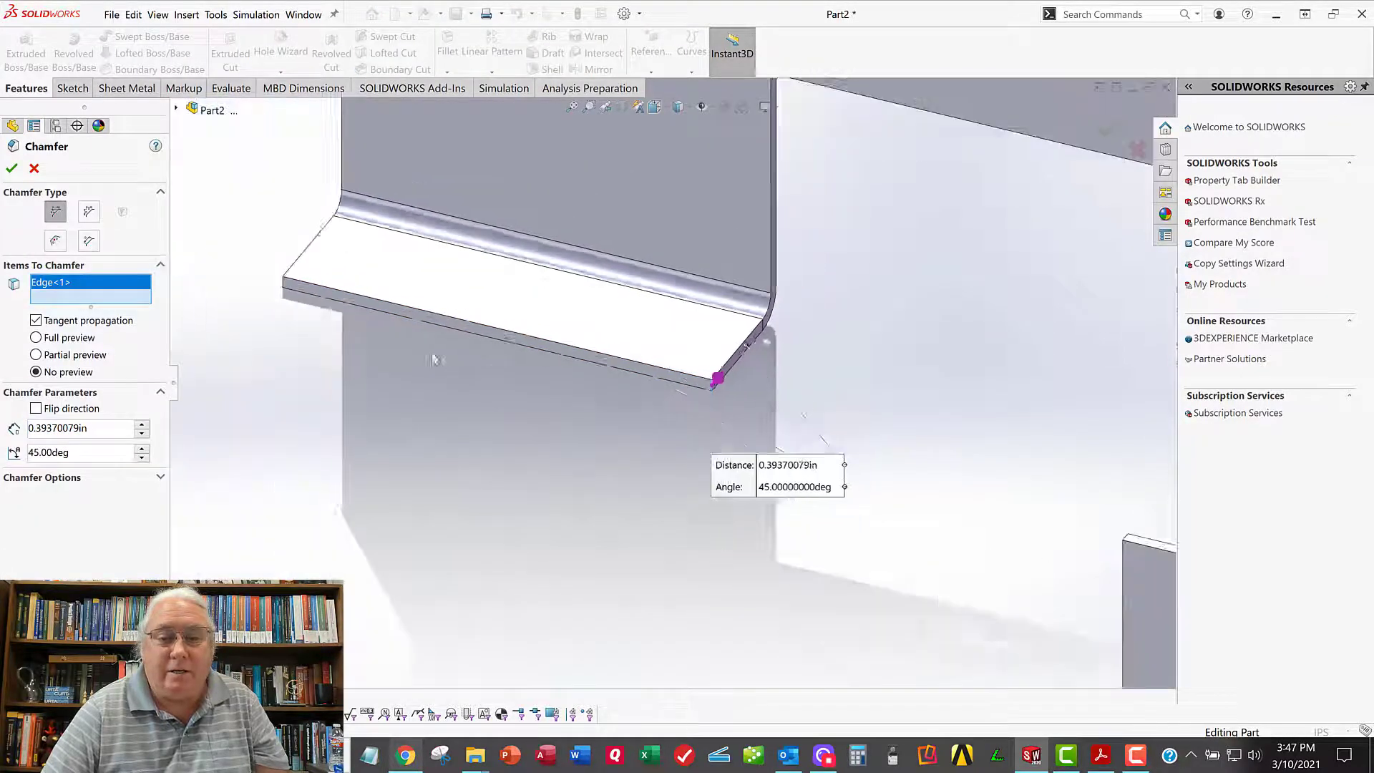
scroll(404, 320, down, 6)
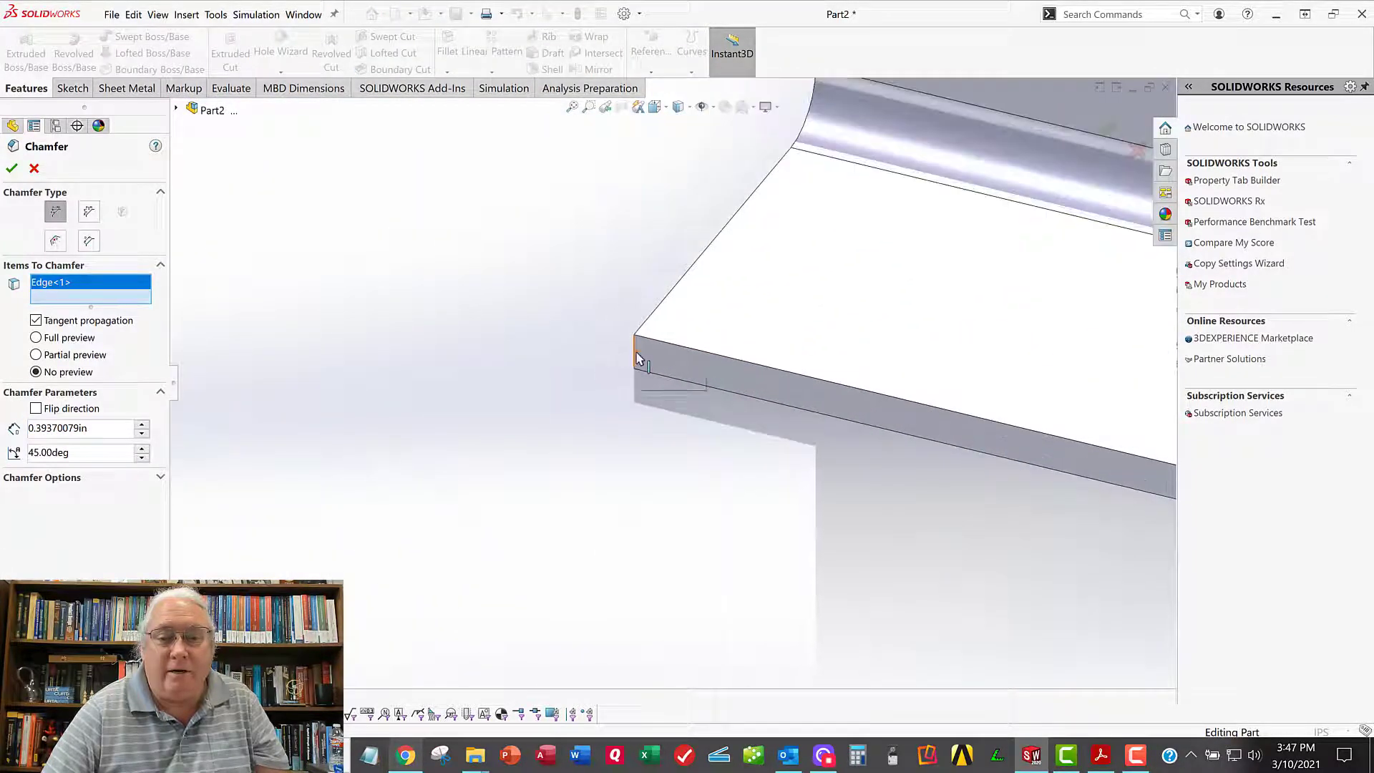
click(637, 357)
scroll(471, 324, up, 2)
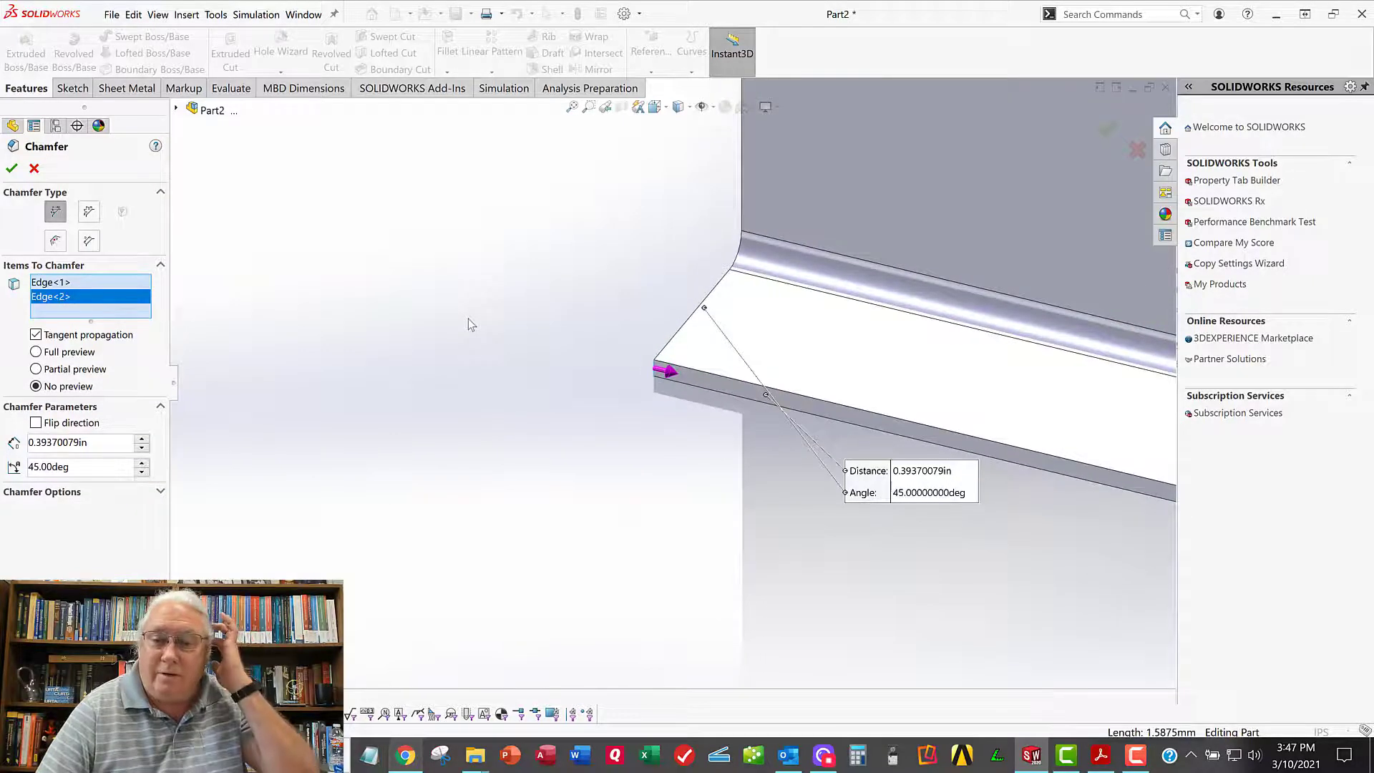
Step: Set the chamfer distance to 0.1 in at 45° and create the chamfer
scroll(468, 319, up, 4)
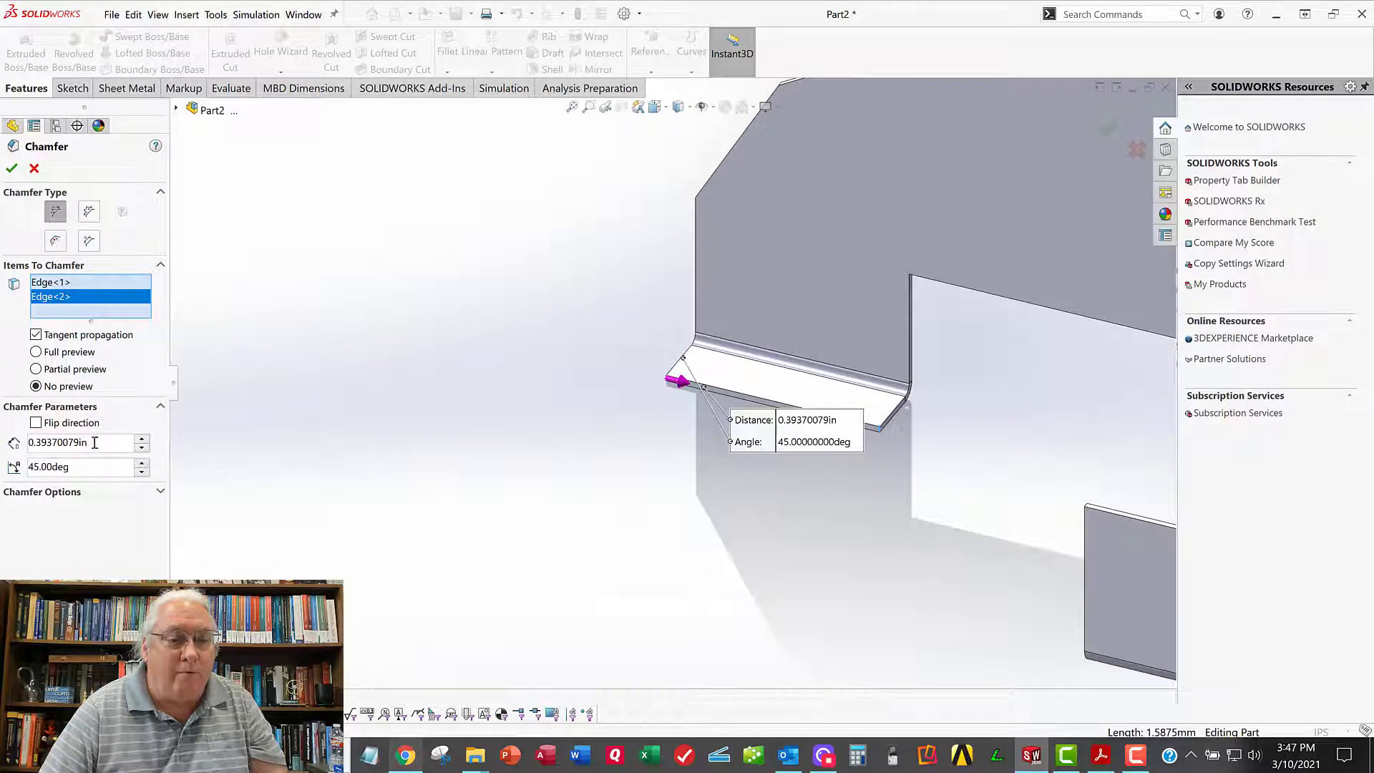
drag(97, 442, 13, 444)
text(0.1)
key(Return)
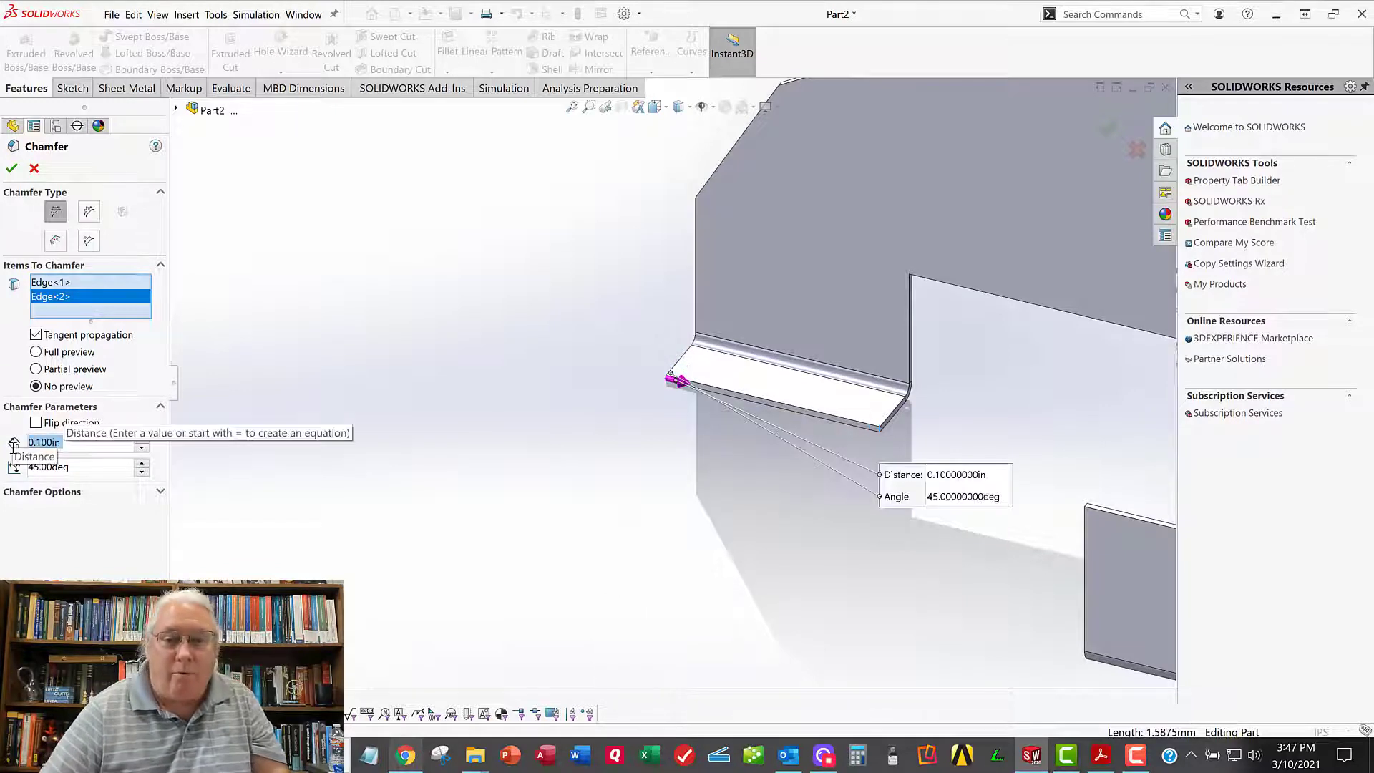
click(12, 168)
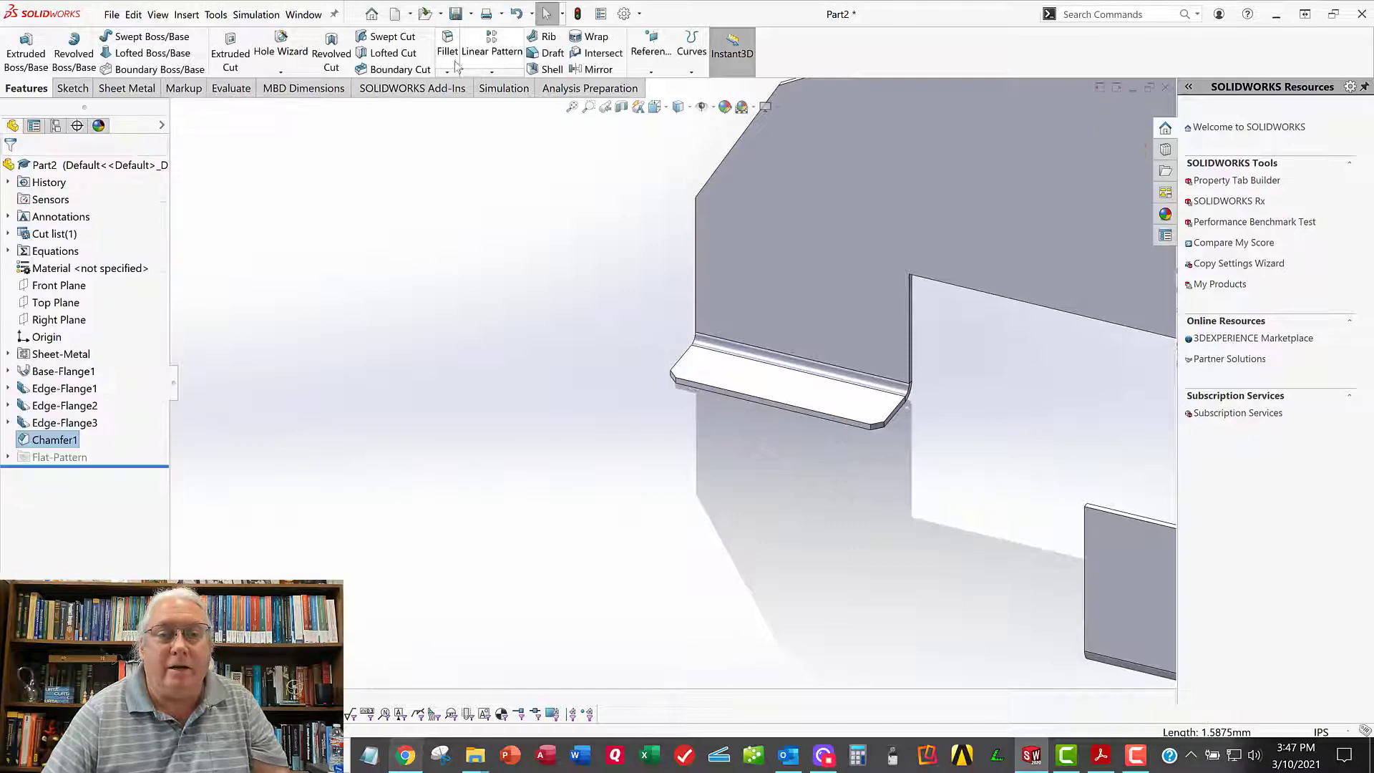
Step: Chamfer the two upper corner edges of the upright end flange by 0.1 in at 45°
click(448, 71)
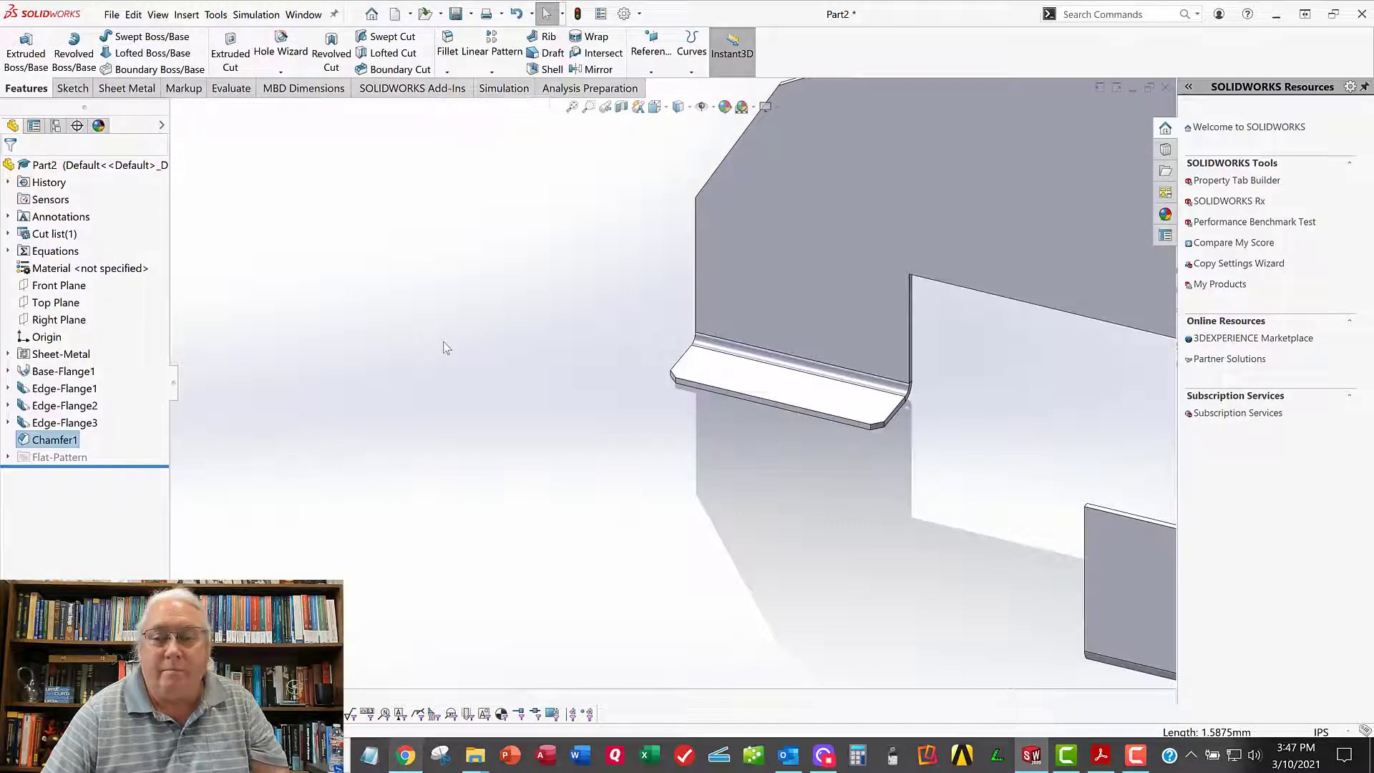
scroll(478, 326, up, 5)
scroll(931, 459, down, 6)
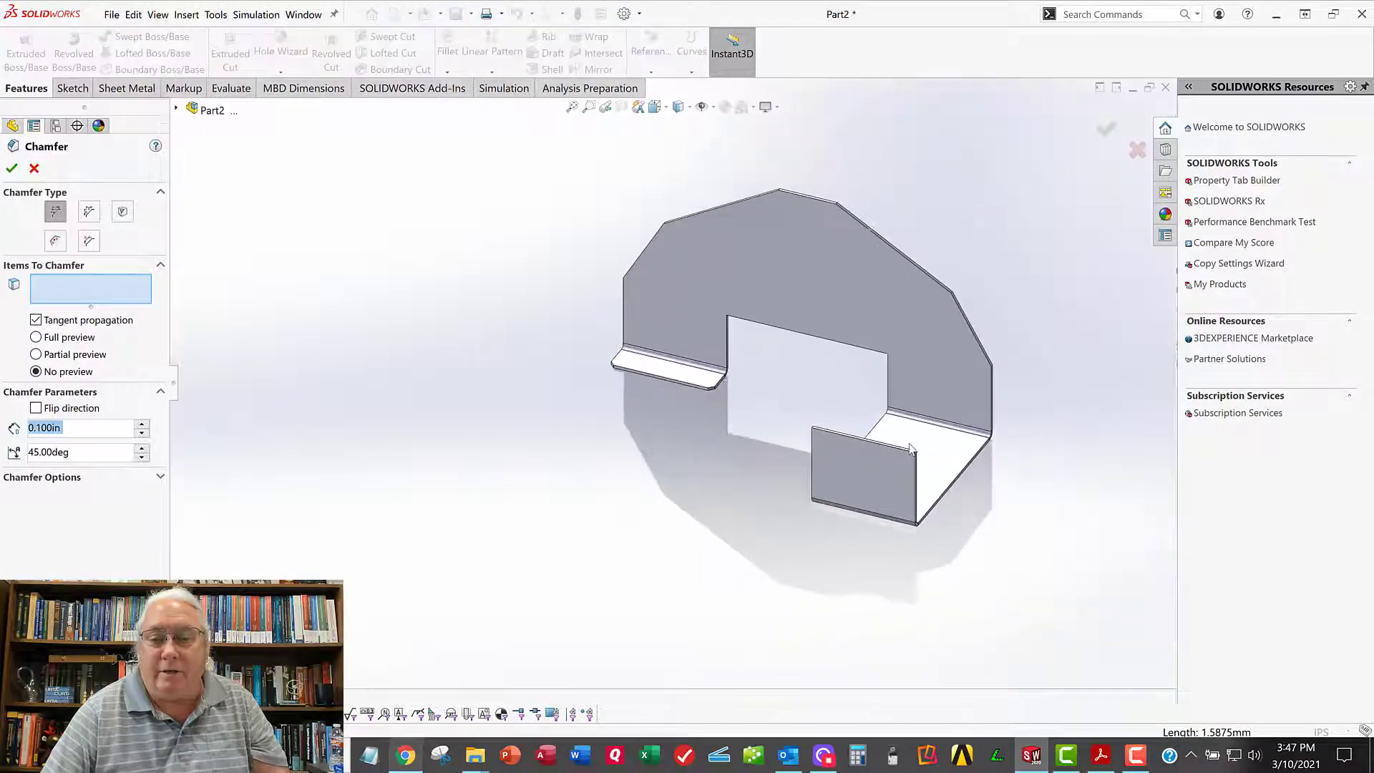
scroll(671, 397, down, 4)
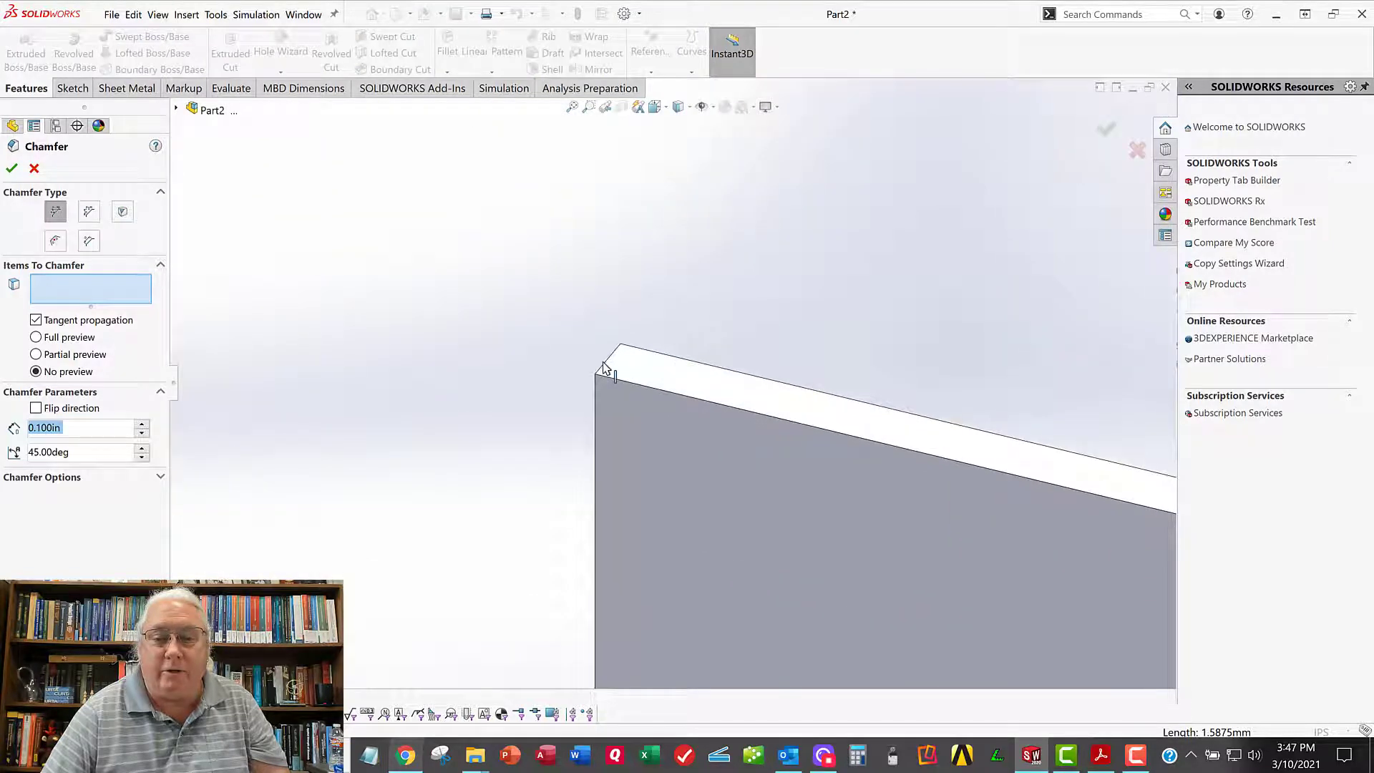
click(603, 362)
scroll(524, 357, up, 8)
scroll(929, 449, down, 5)
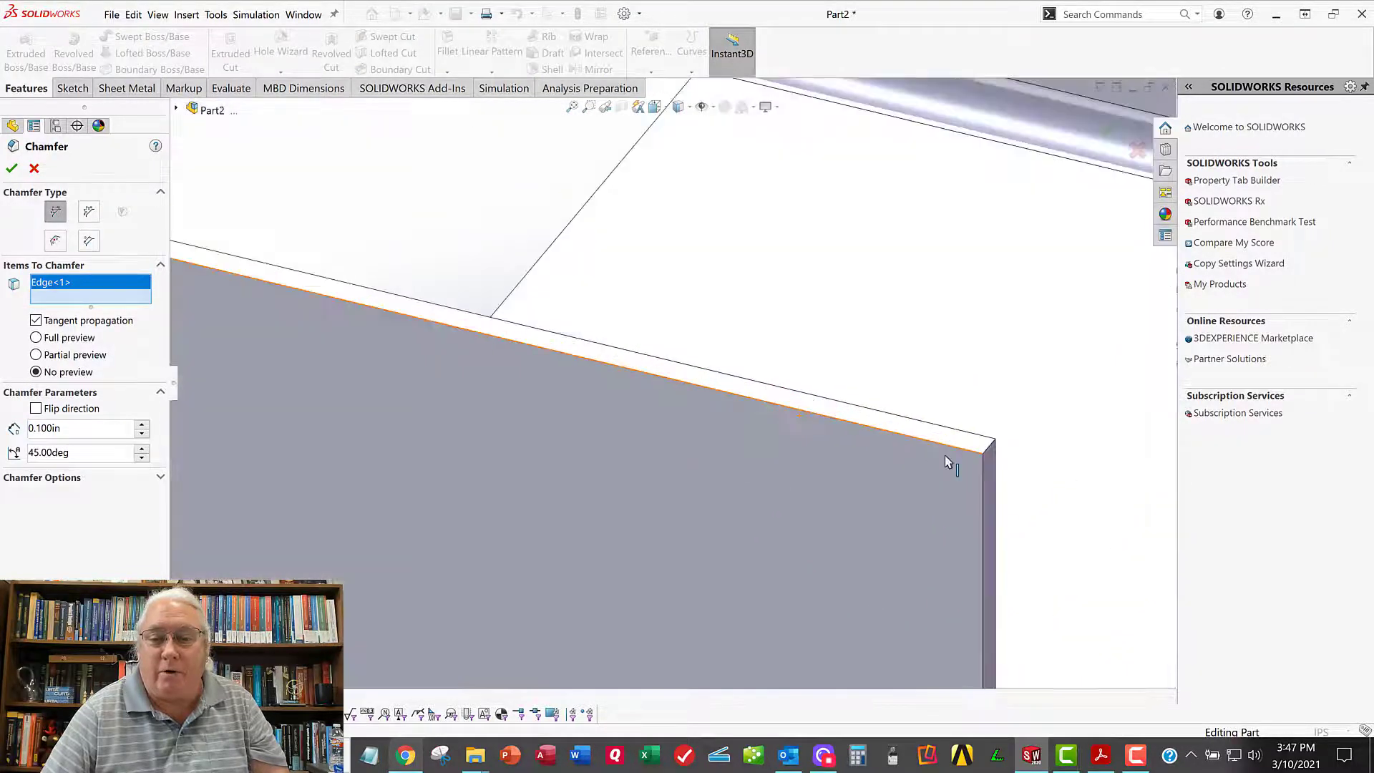
scroll(945, 456, down, 3)
click(957, 411)
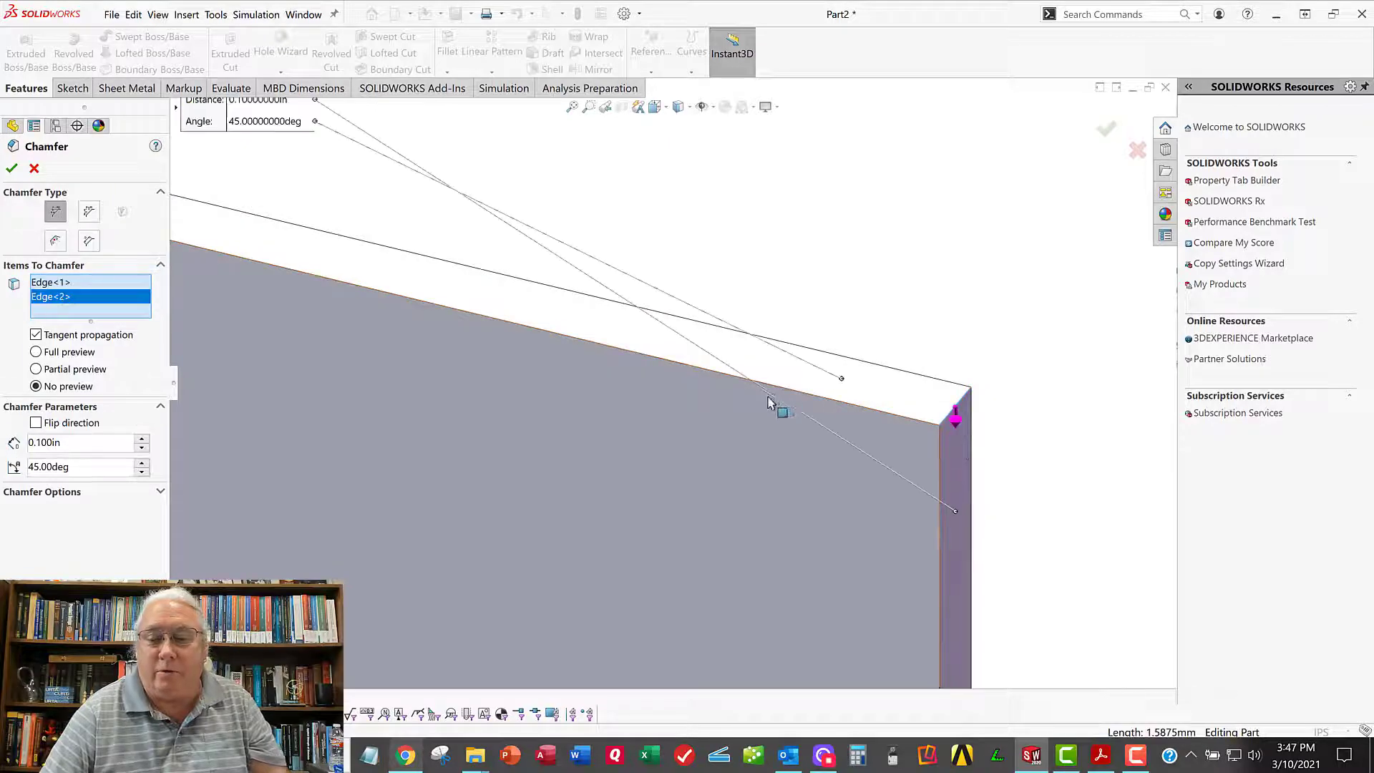
scroll(761, 402, up, 8)
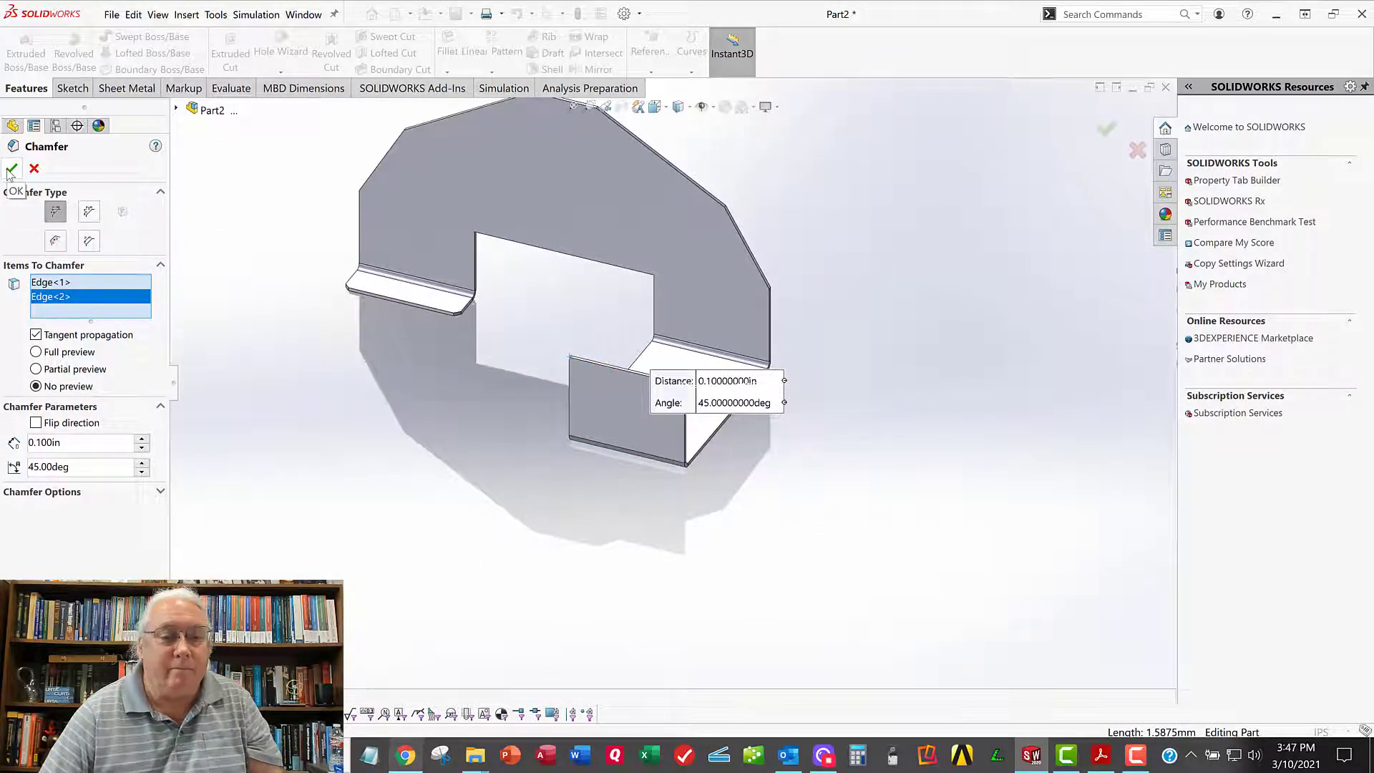
click(11, 169)
Step: Unsuppress the Flat-Pattern1 feature to unfold the part
scroll(484, 281, down, 3)
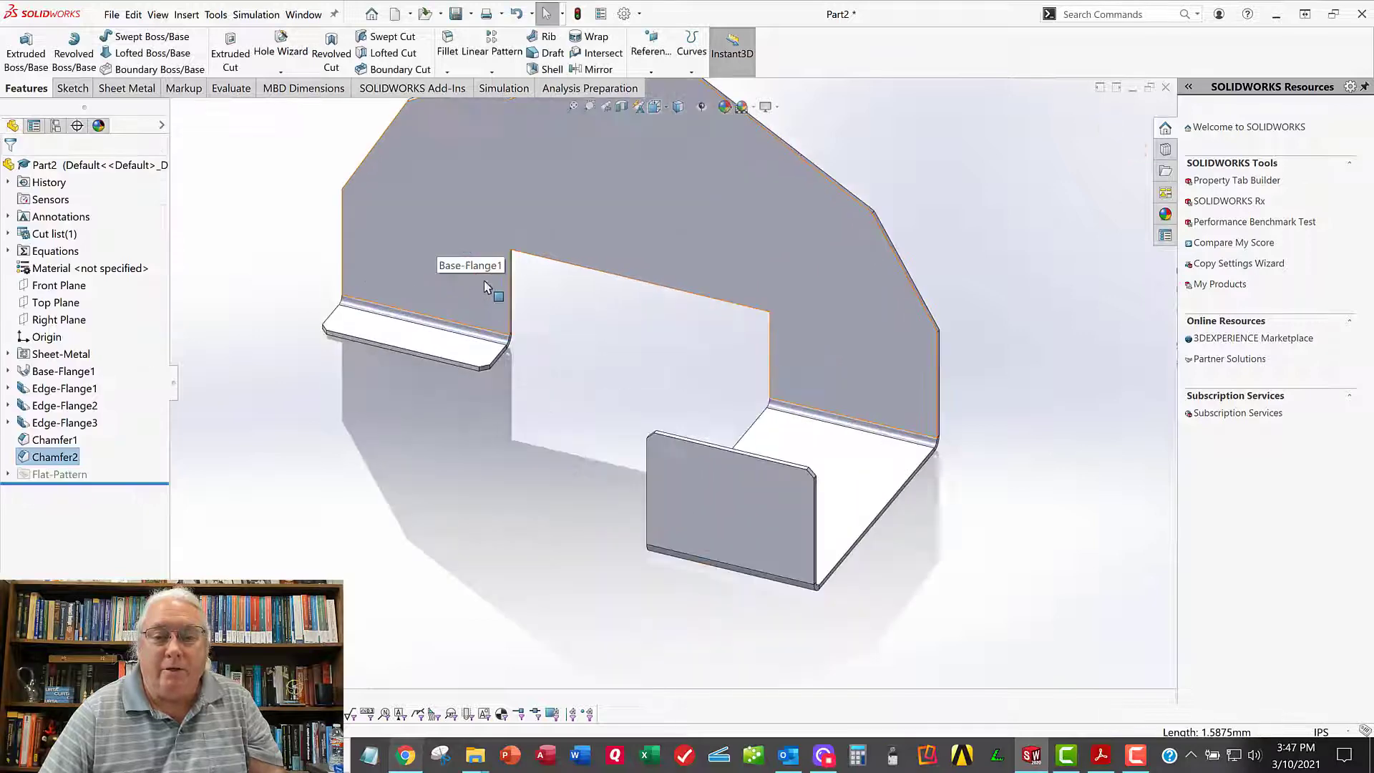
scroll(484, 281, up, 3)
middle_drag(500, 276, 644, 276)
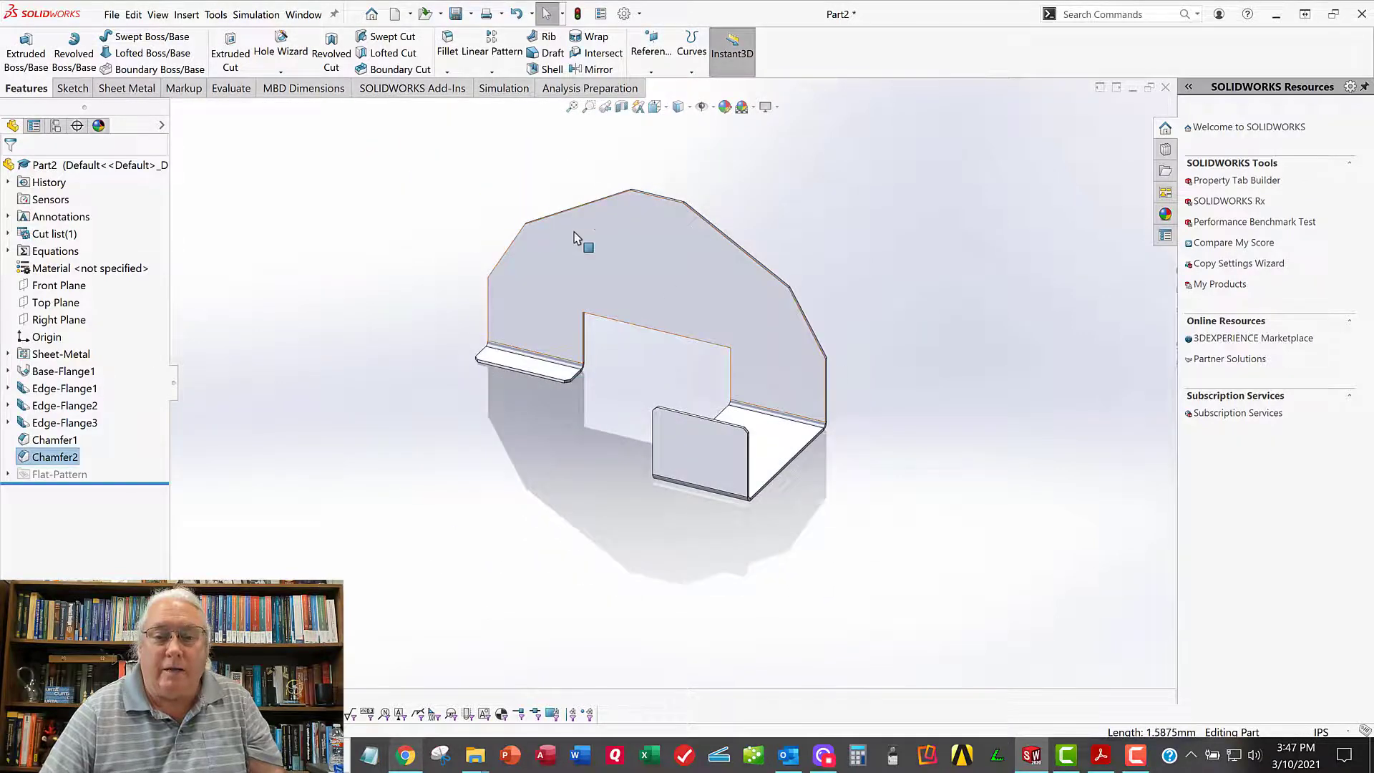
middle_drag(574, 238, 246, 298)
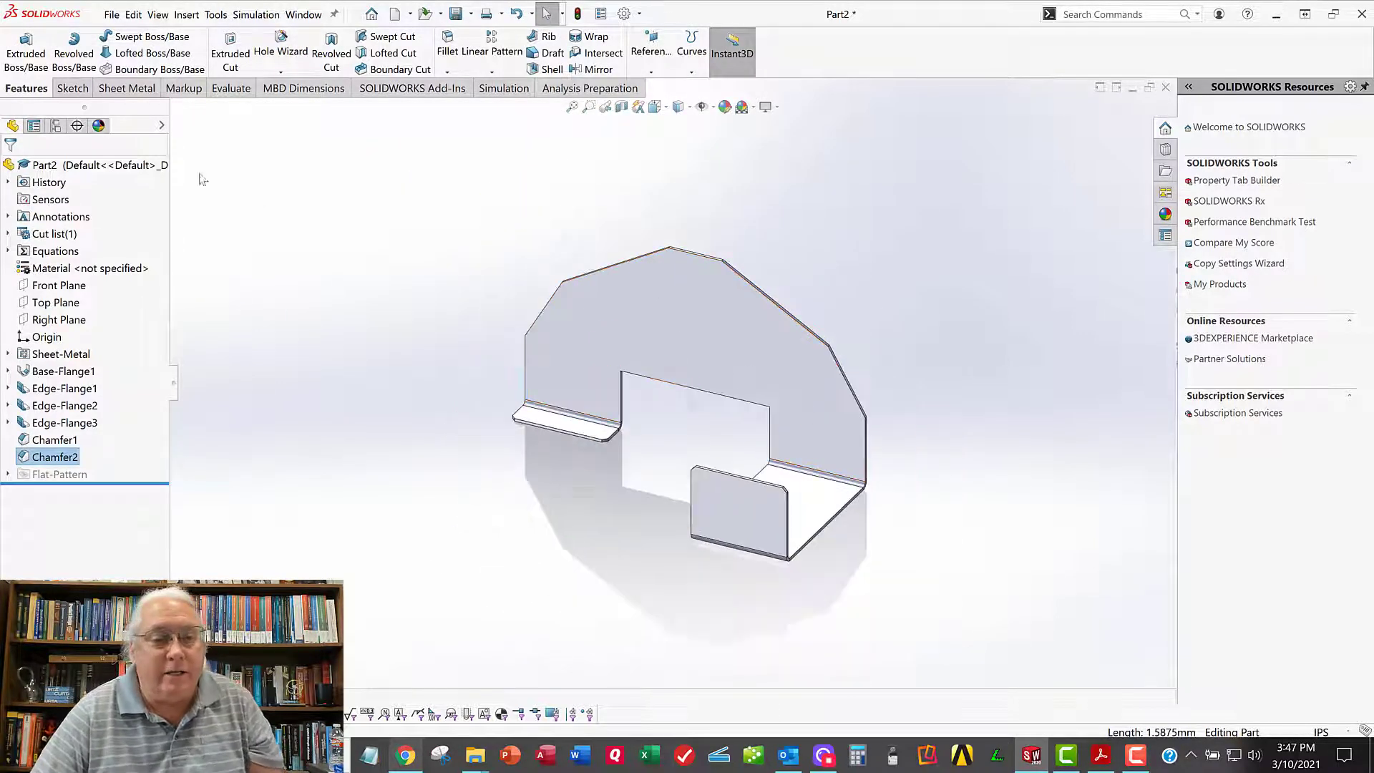
click(8, 475)
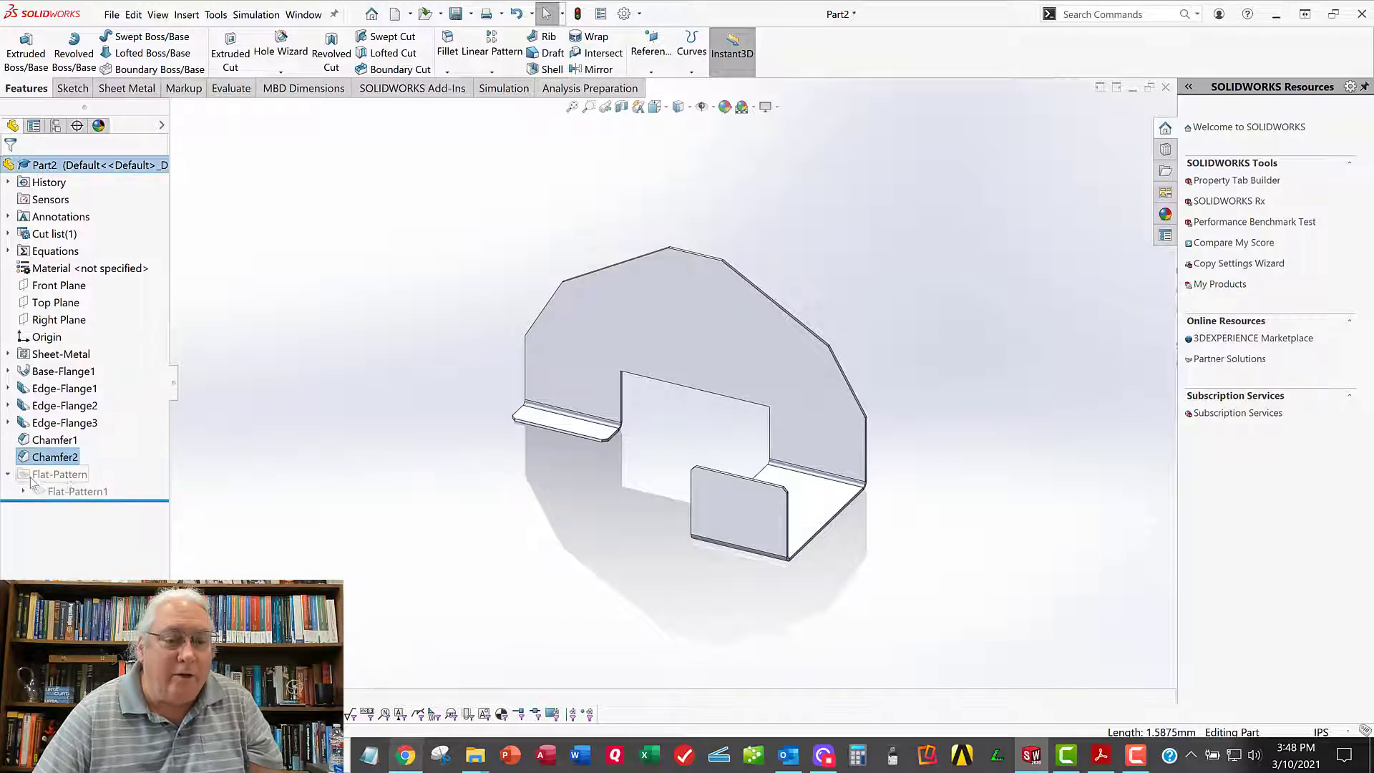
right_click(68, 480)
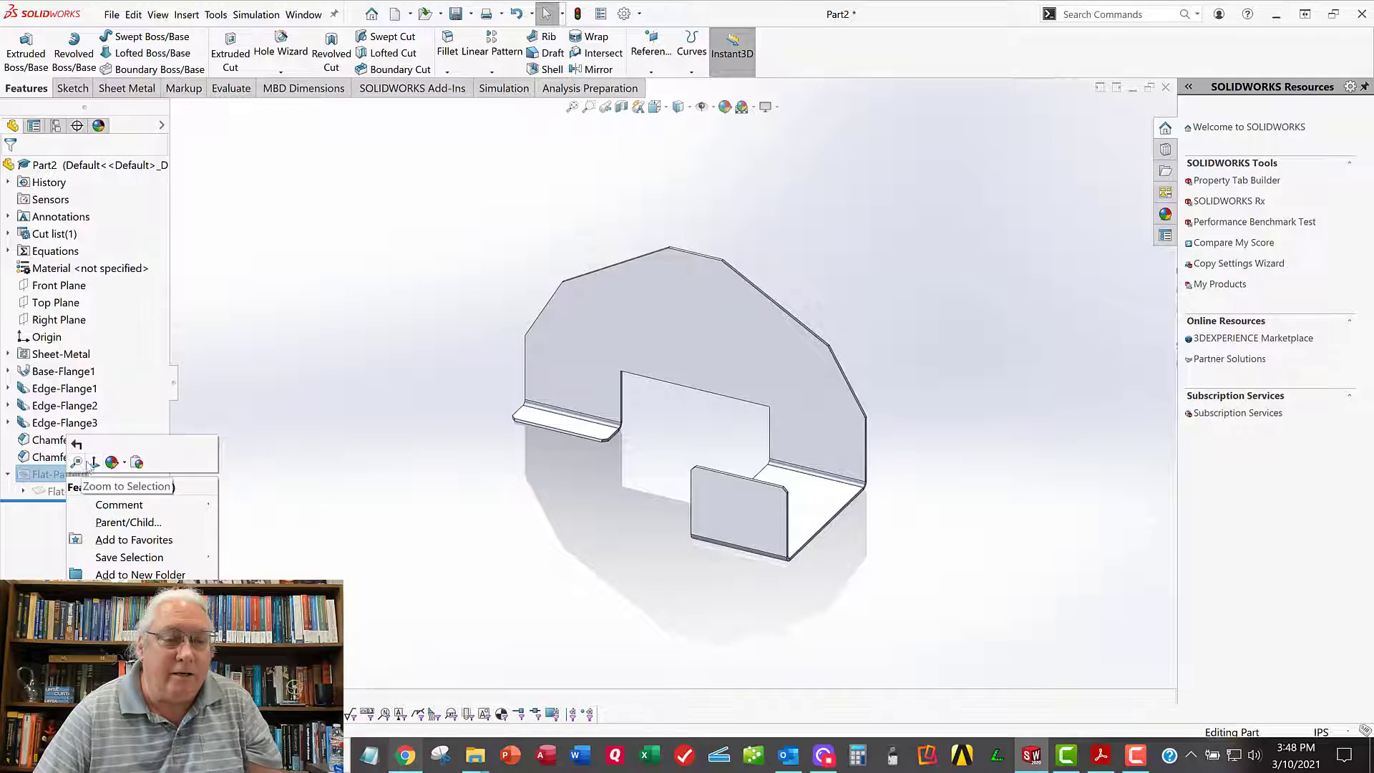
click(305, 504)
right_click(89, 490)
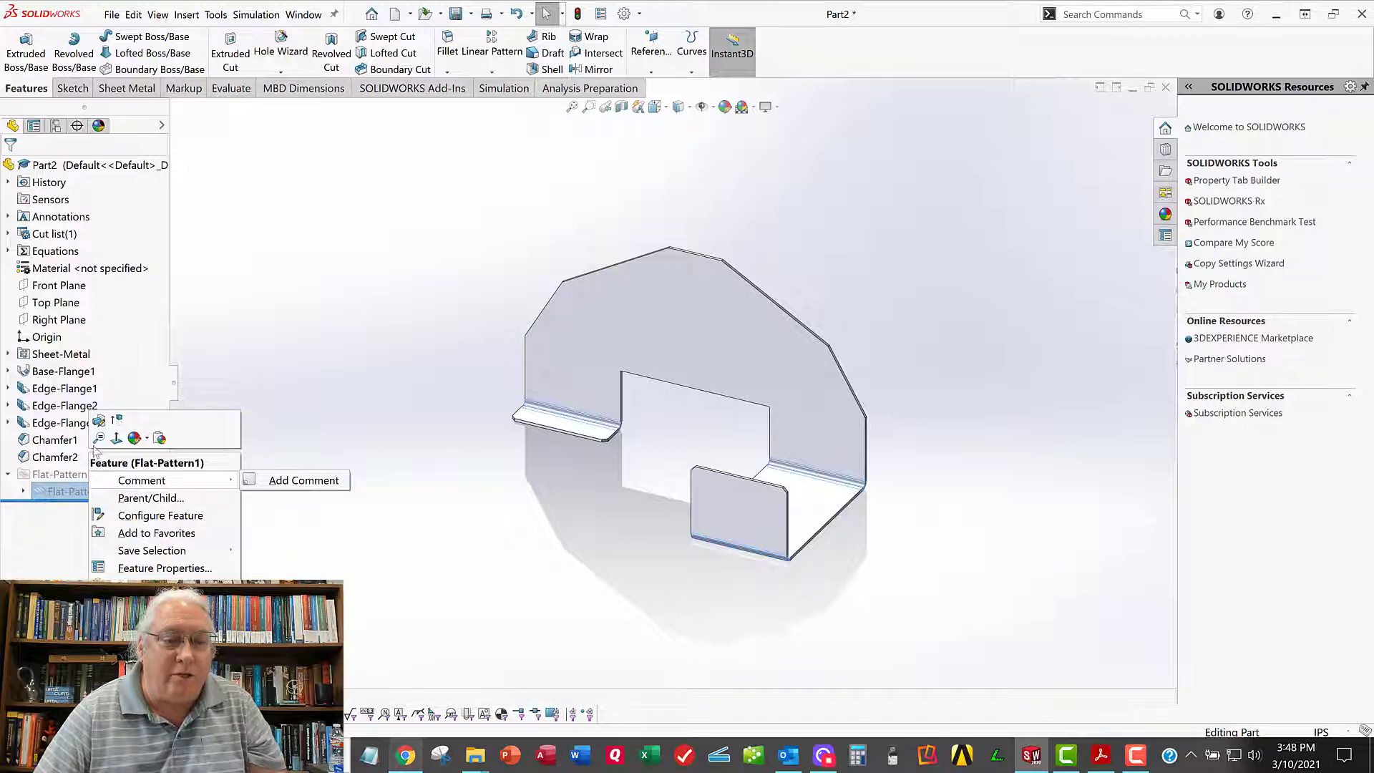
click(411, 407)
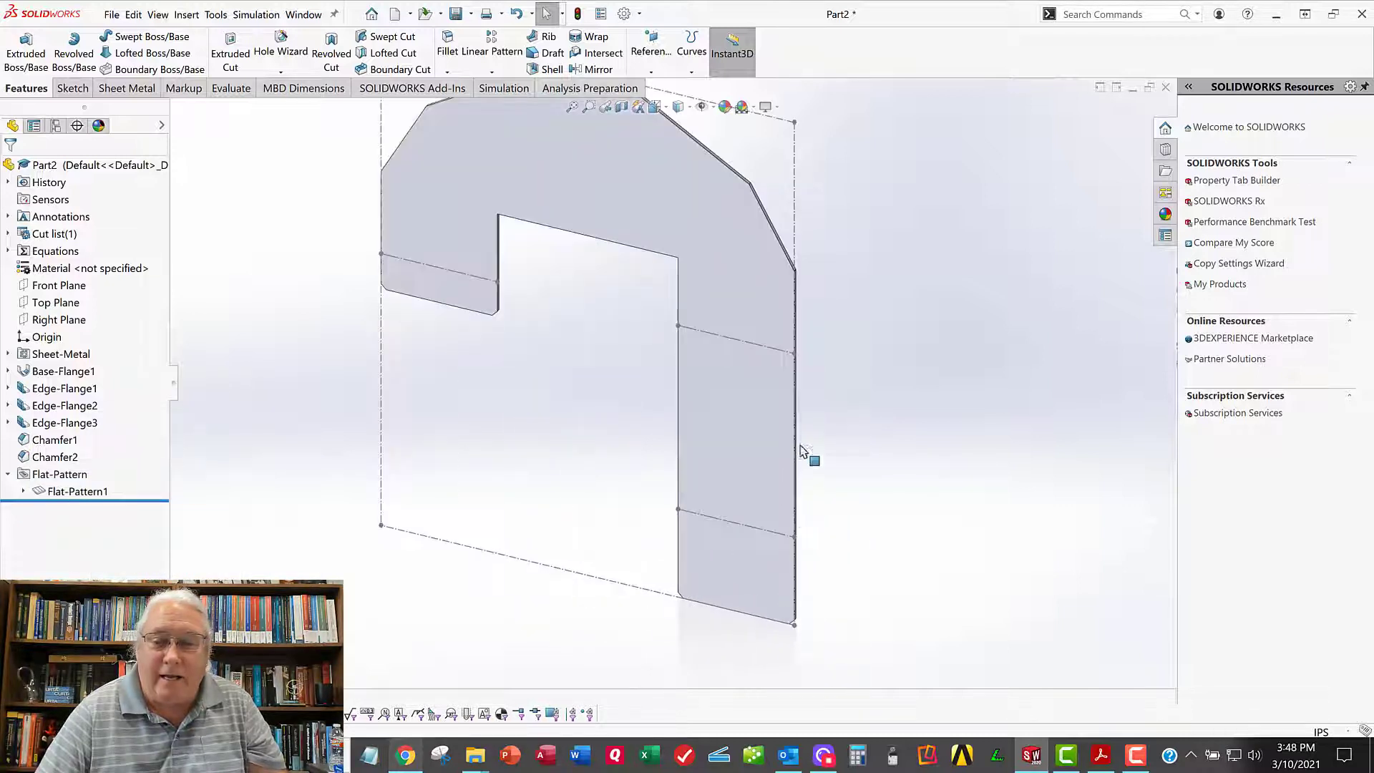
Step: Measure the flat pattern's overall height between its top edge face and the long leg's bottom end face
scroll(748, 432, down, 5)
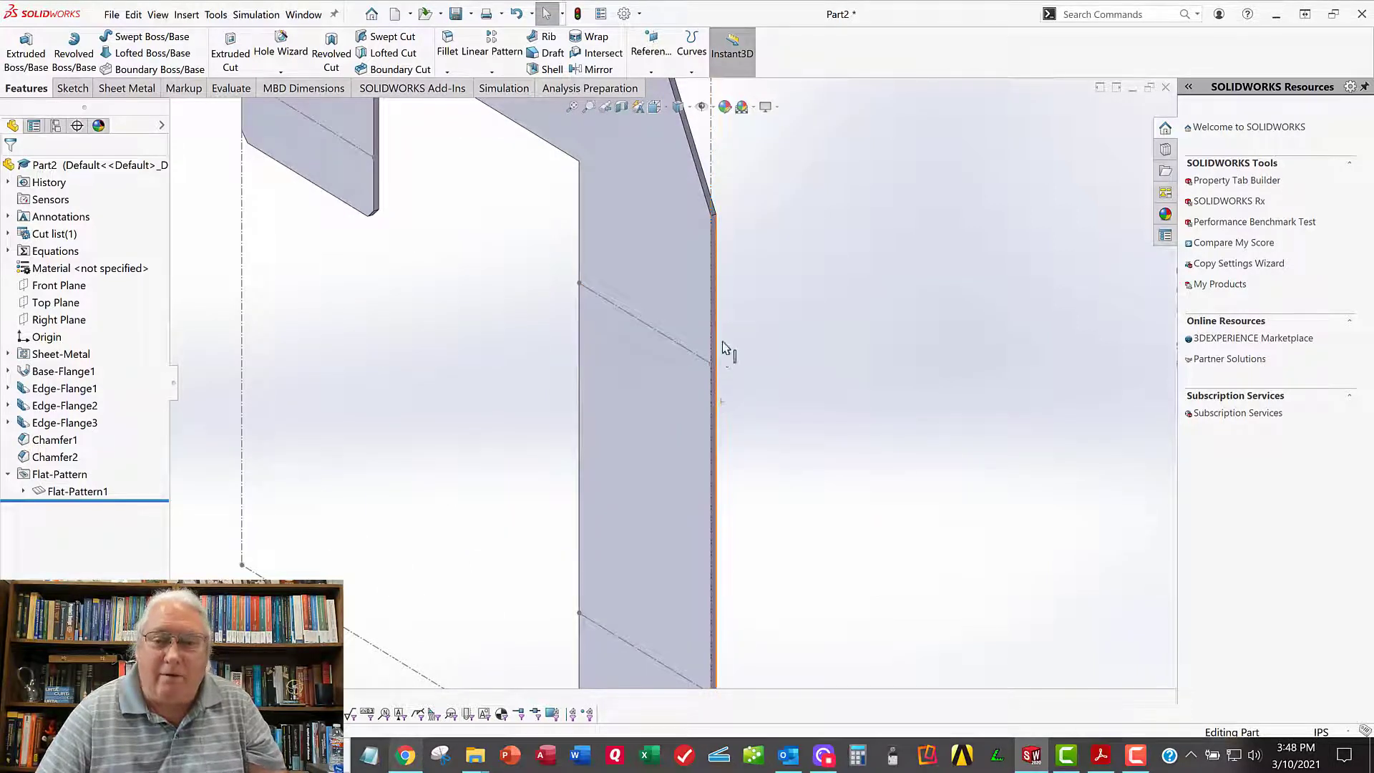
scroll(699, 403, up, 1)
scroll(699, 403, up, 2)
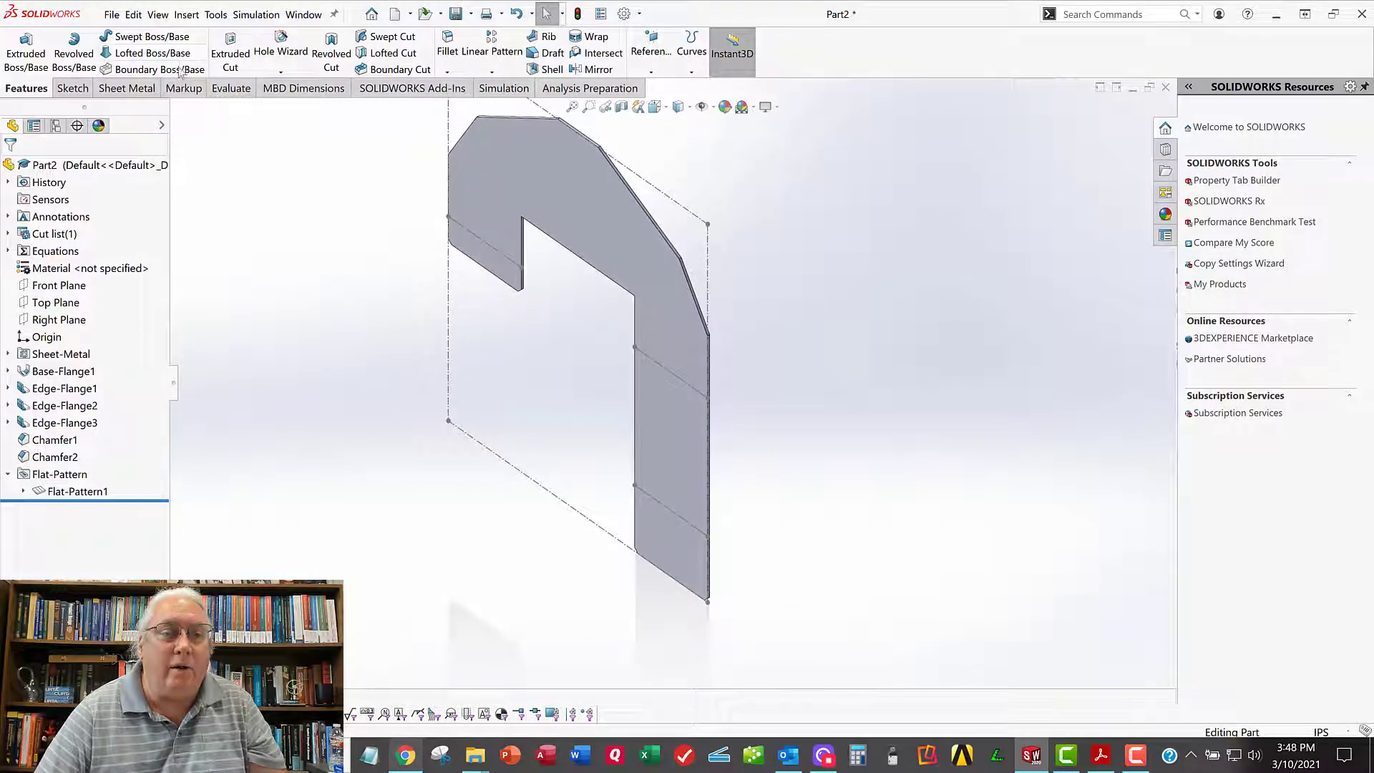
click(220, 90)
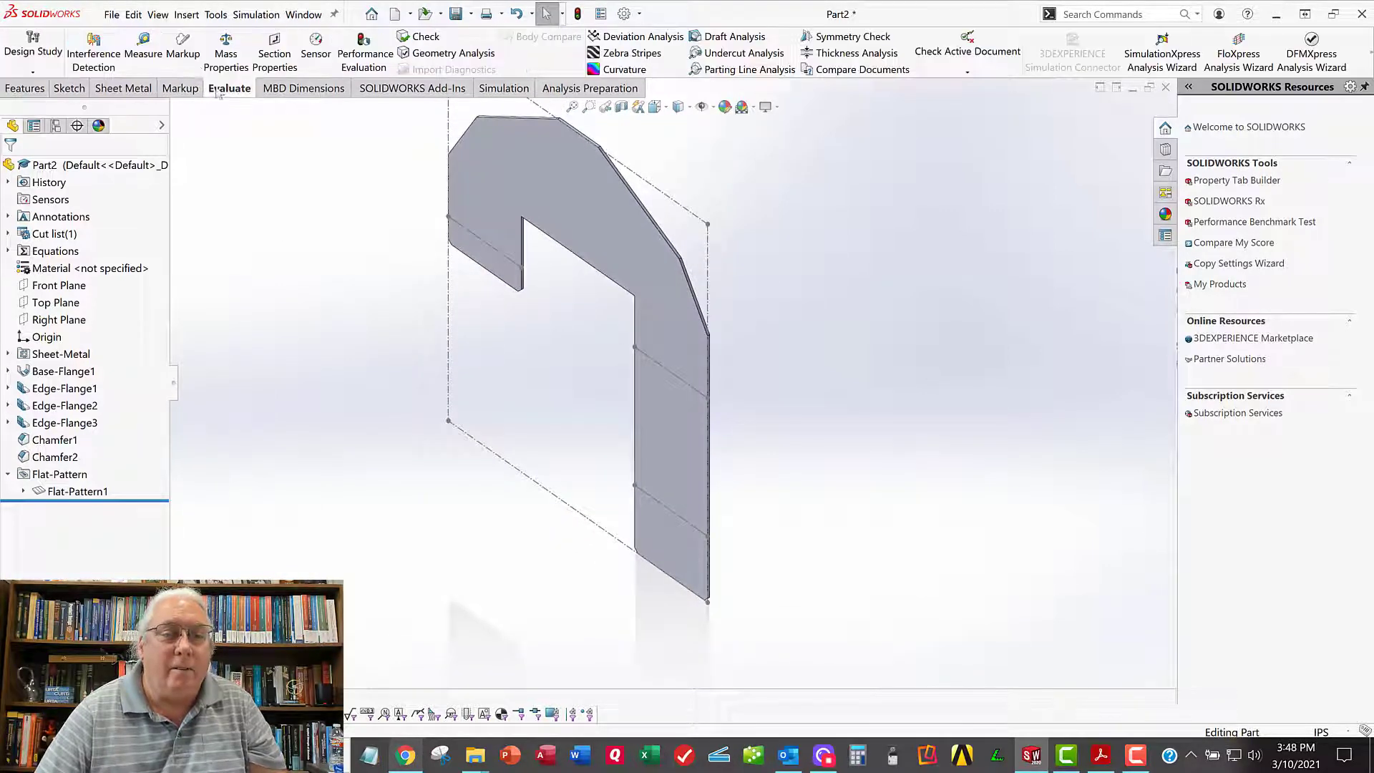
click(142, 44)
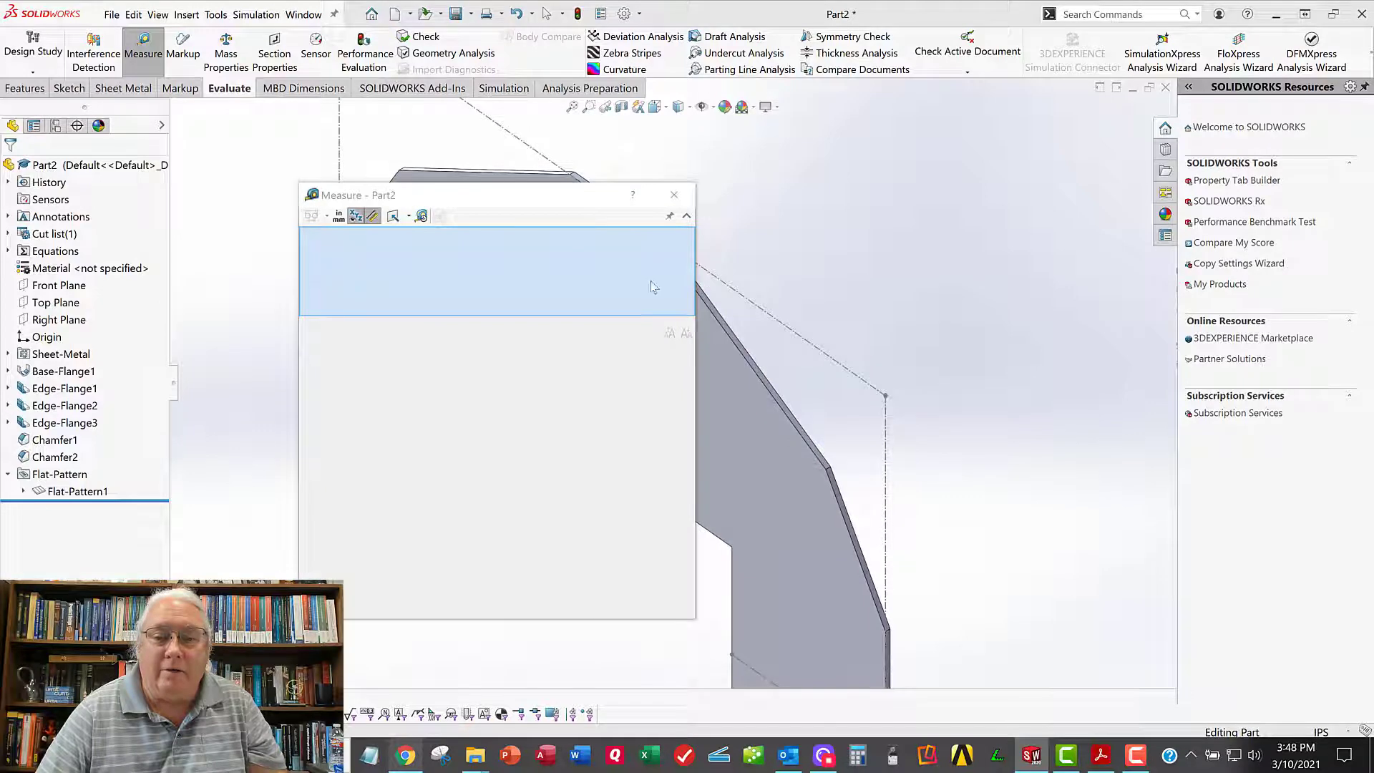
drag(581, 196, 515, 300)
scroll(598, 219, down, 5)
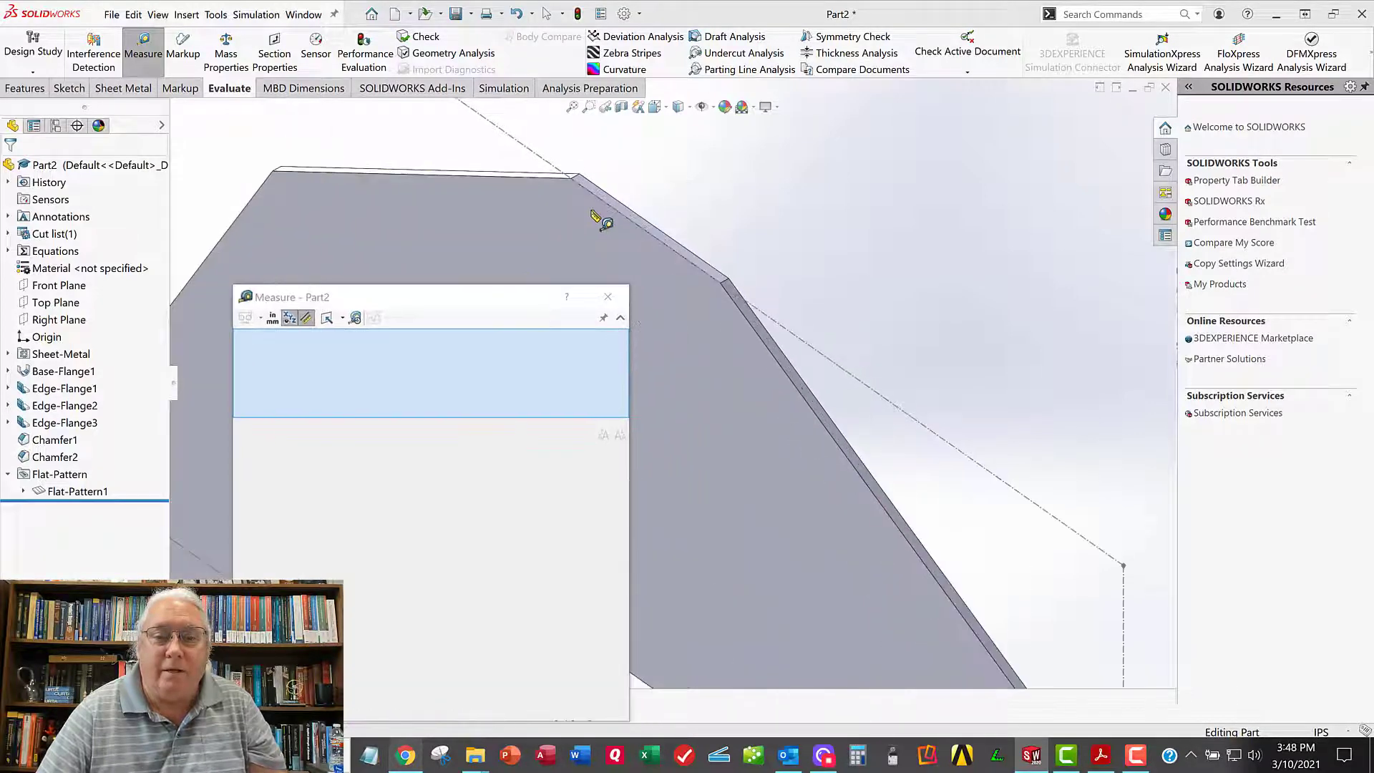
click(624, 215)
scroll(831, 365, up, 5)
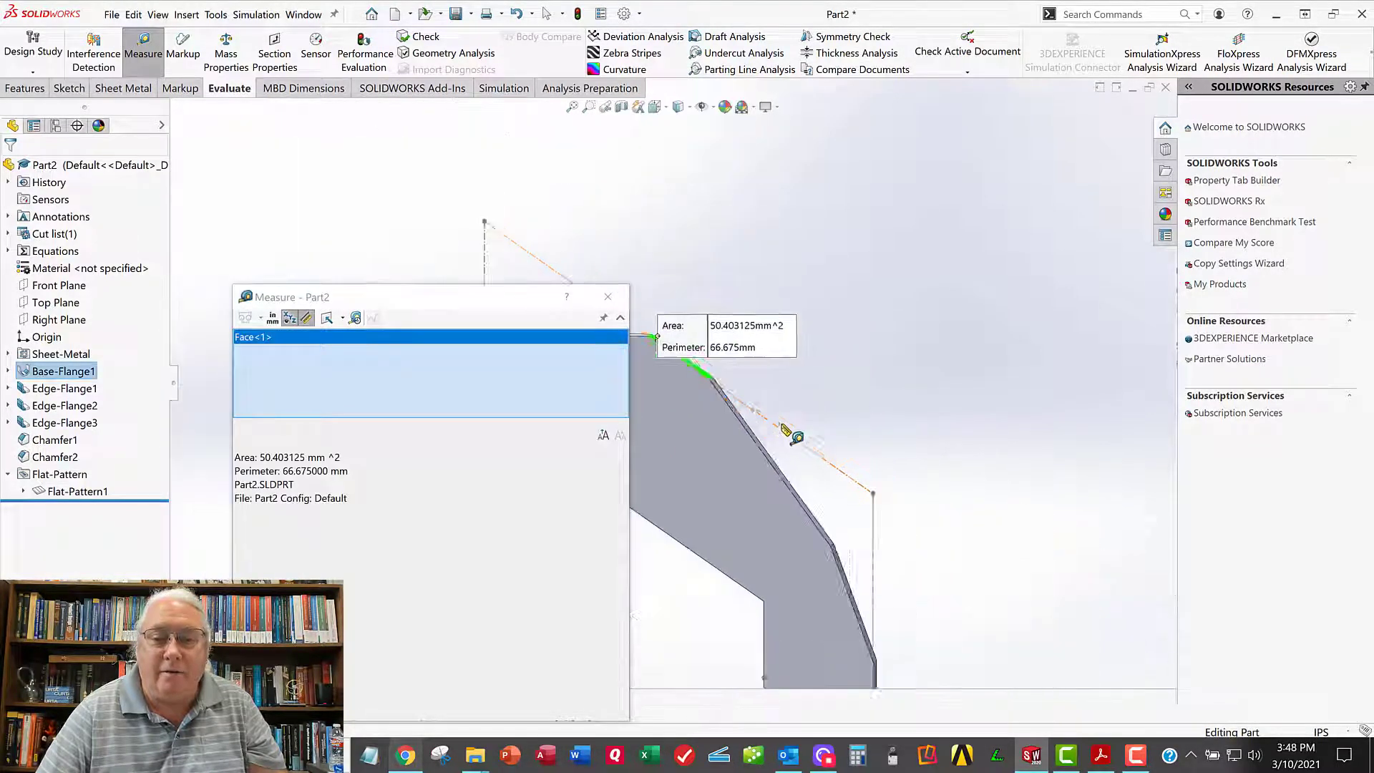
middle_drag(721, 355, 725, 460)
scroll(730, 553, down, 9)
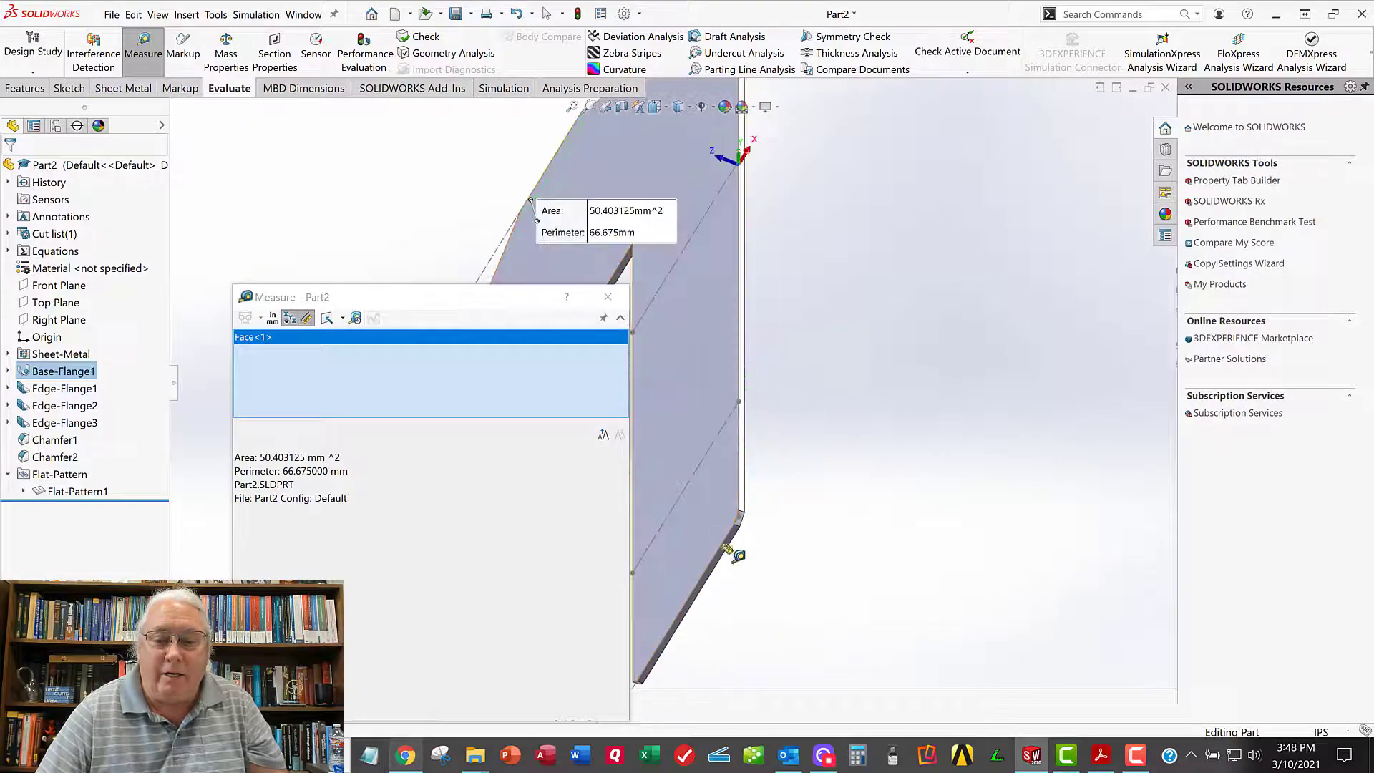
click(677, 461)
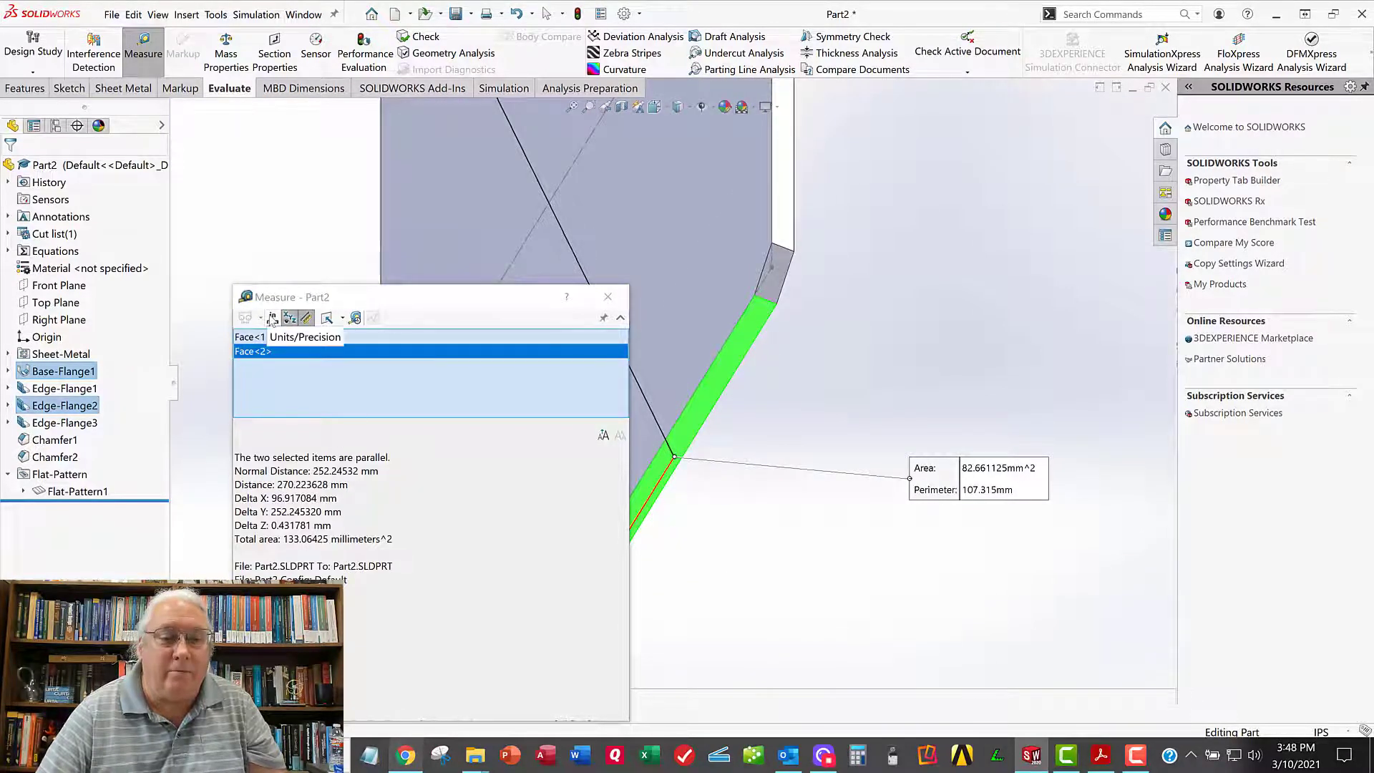
Step: Switch the measurement units to the document settings
click(245, 318)
click(24, 47)
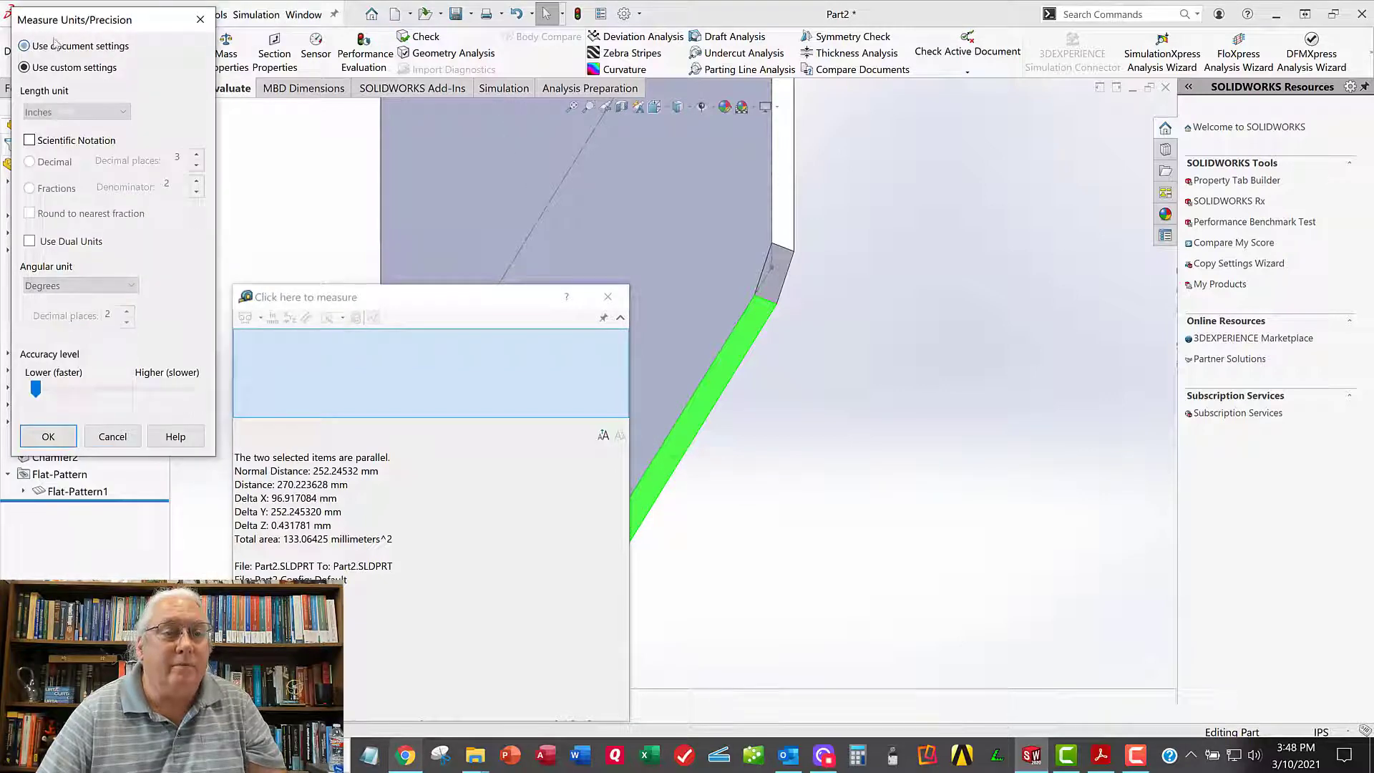
click(48, 436)
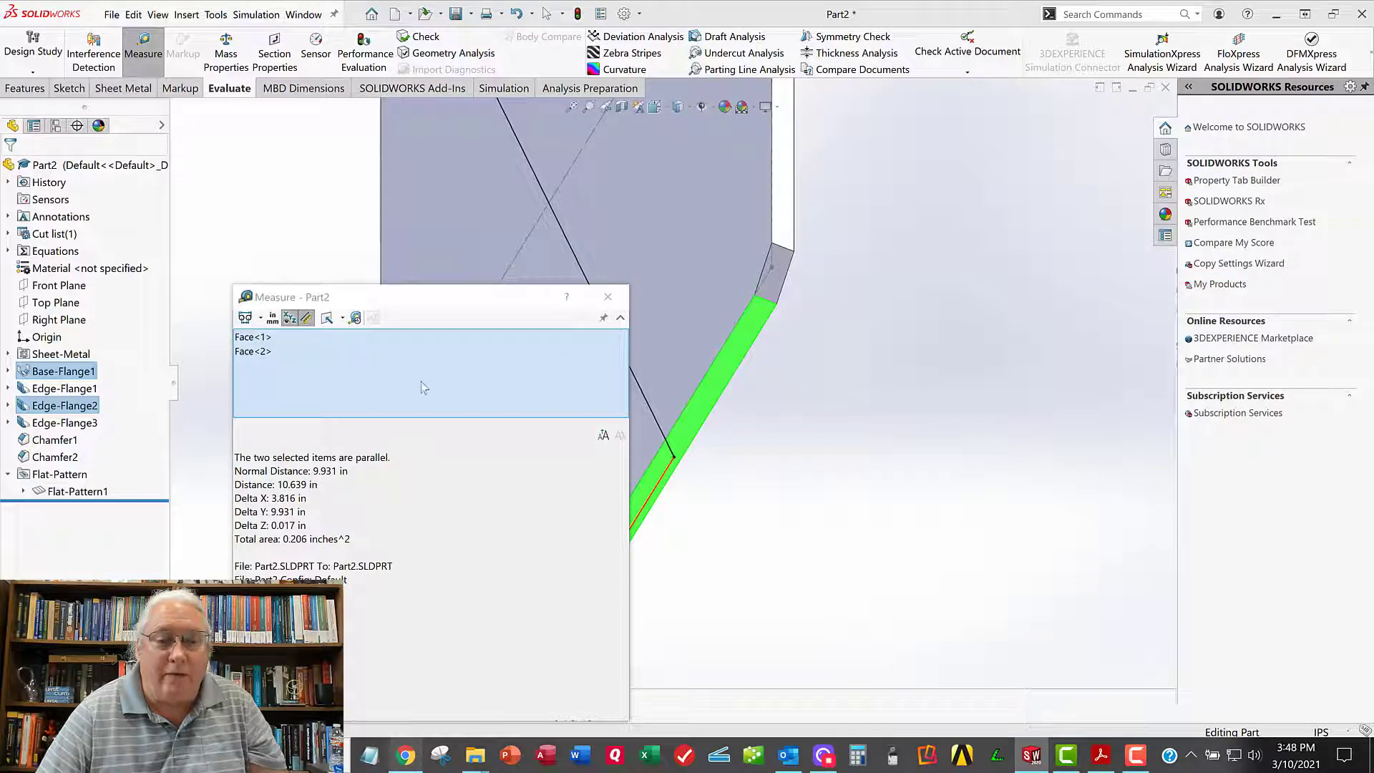
Step: Clear both faces of the previous measurement from the Measure selections
drag(453, 299, 982, 259)
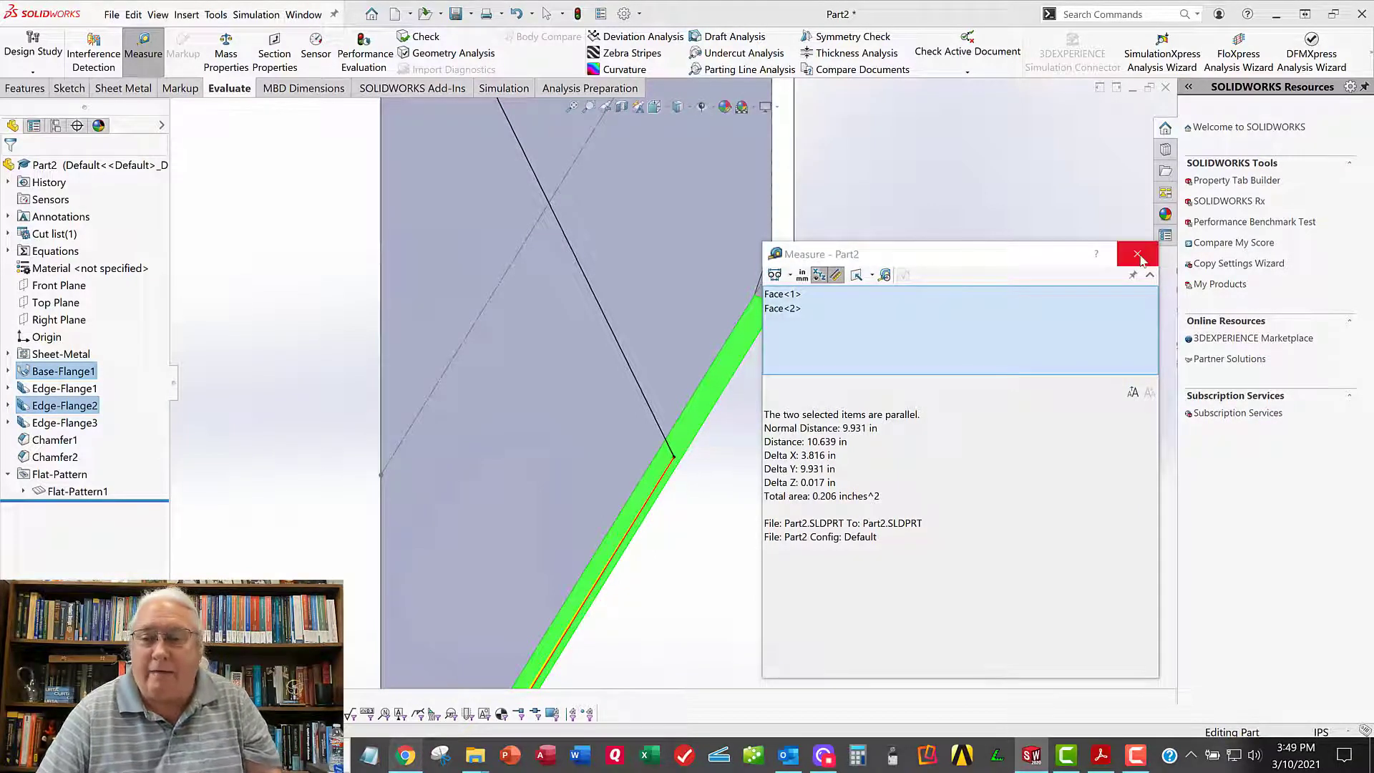
right_click(923, 321)
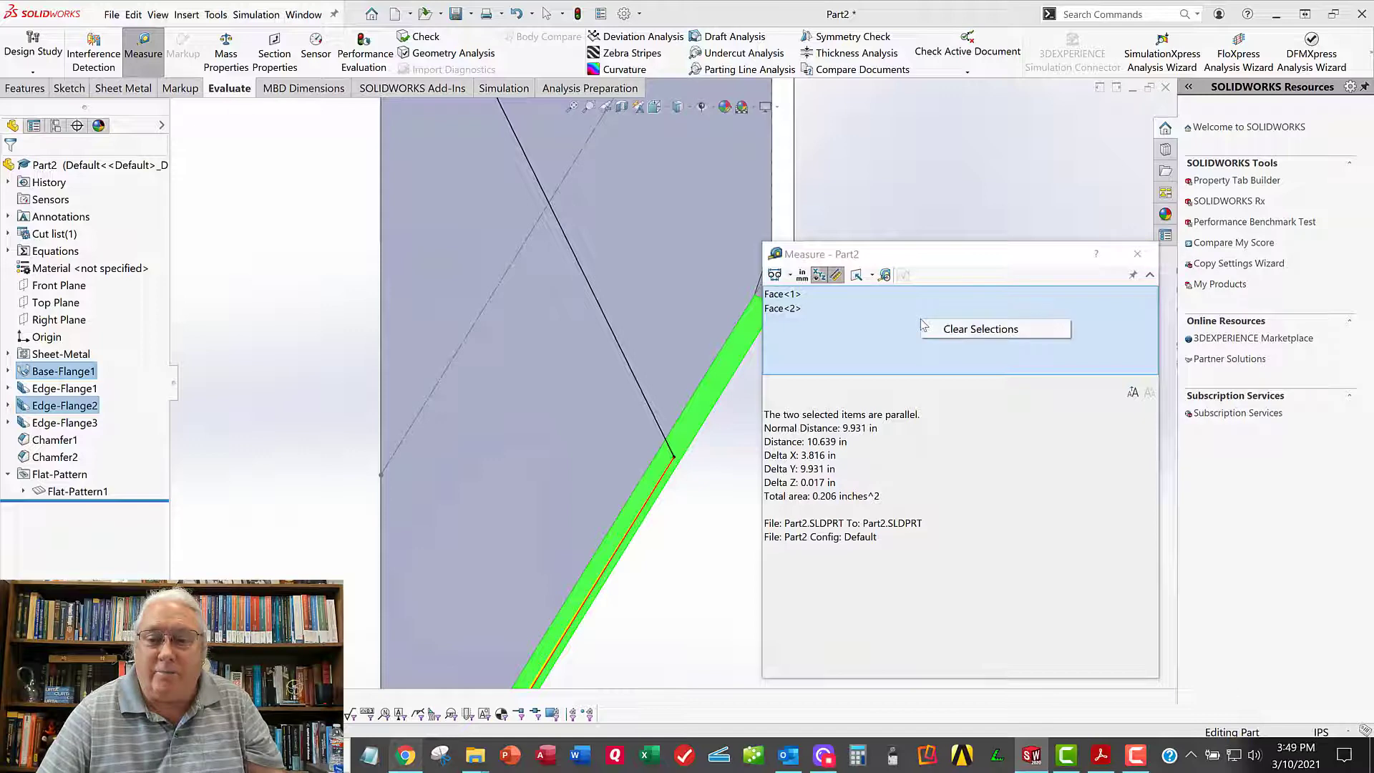
click(880, 320)
click(826, 310)
right_click(826, 310)
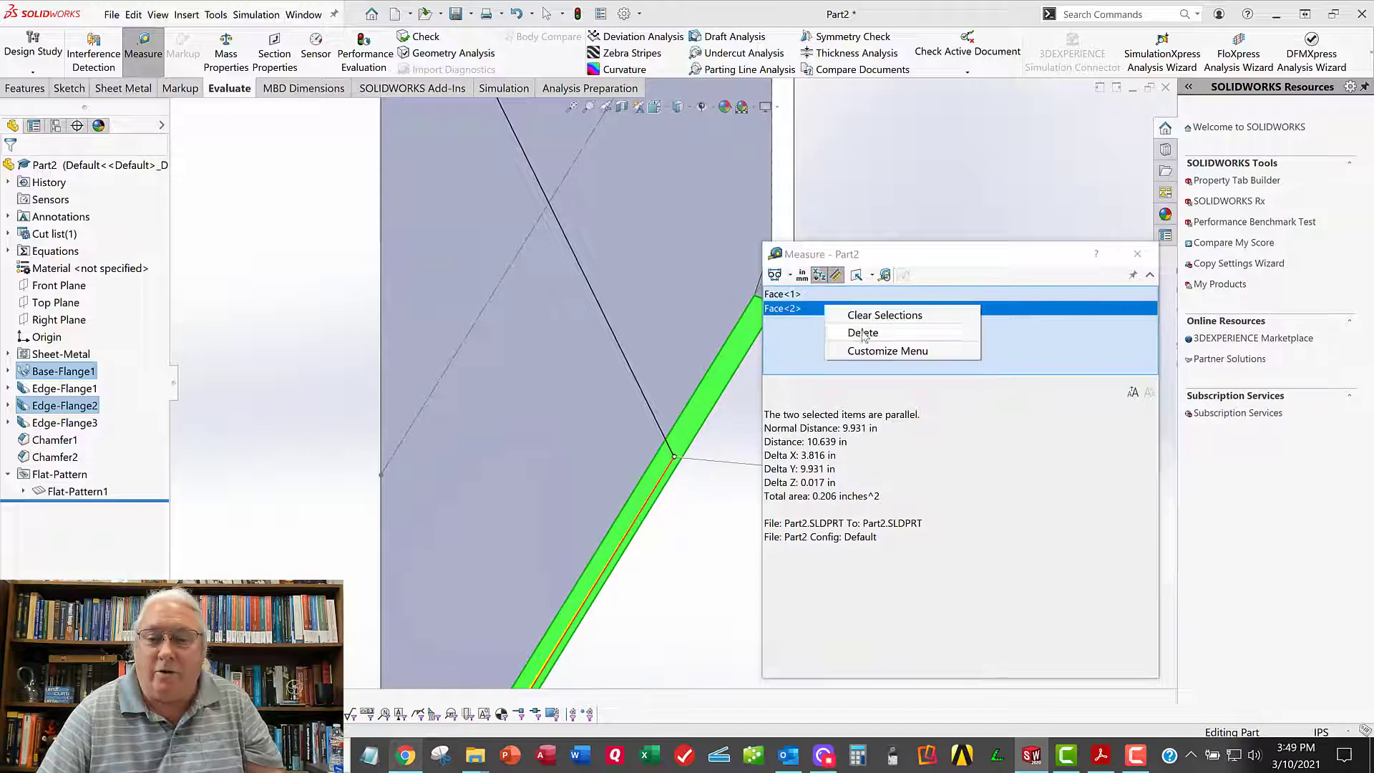
click(864, 319)
Step: Measure the distance between the flat pattern's top edge face and the short leg's bottom end face, and close the Measure tool
scroll(557, 440, up, 10)
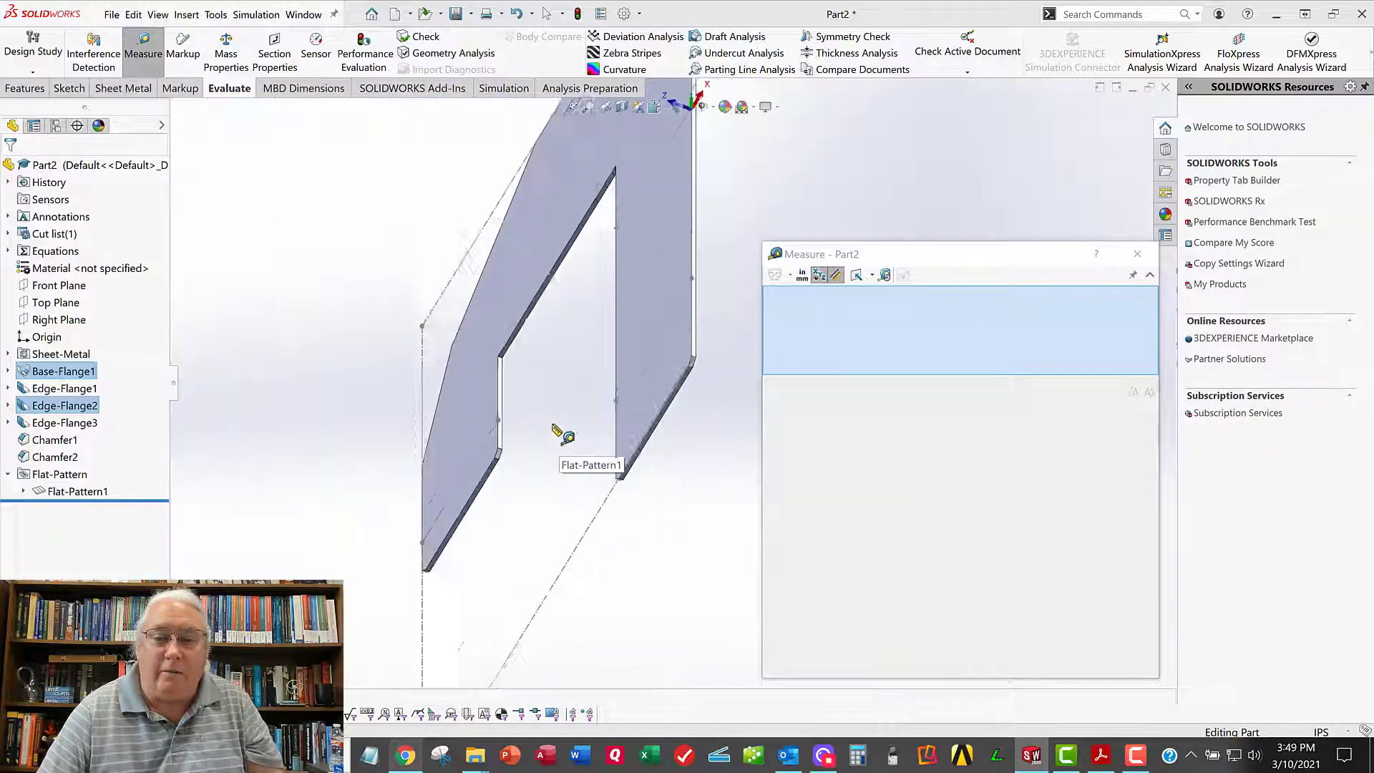
scroll(567, 277, down, 8)
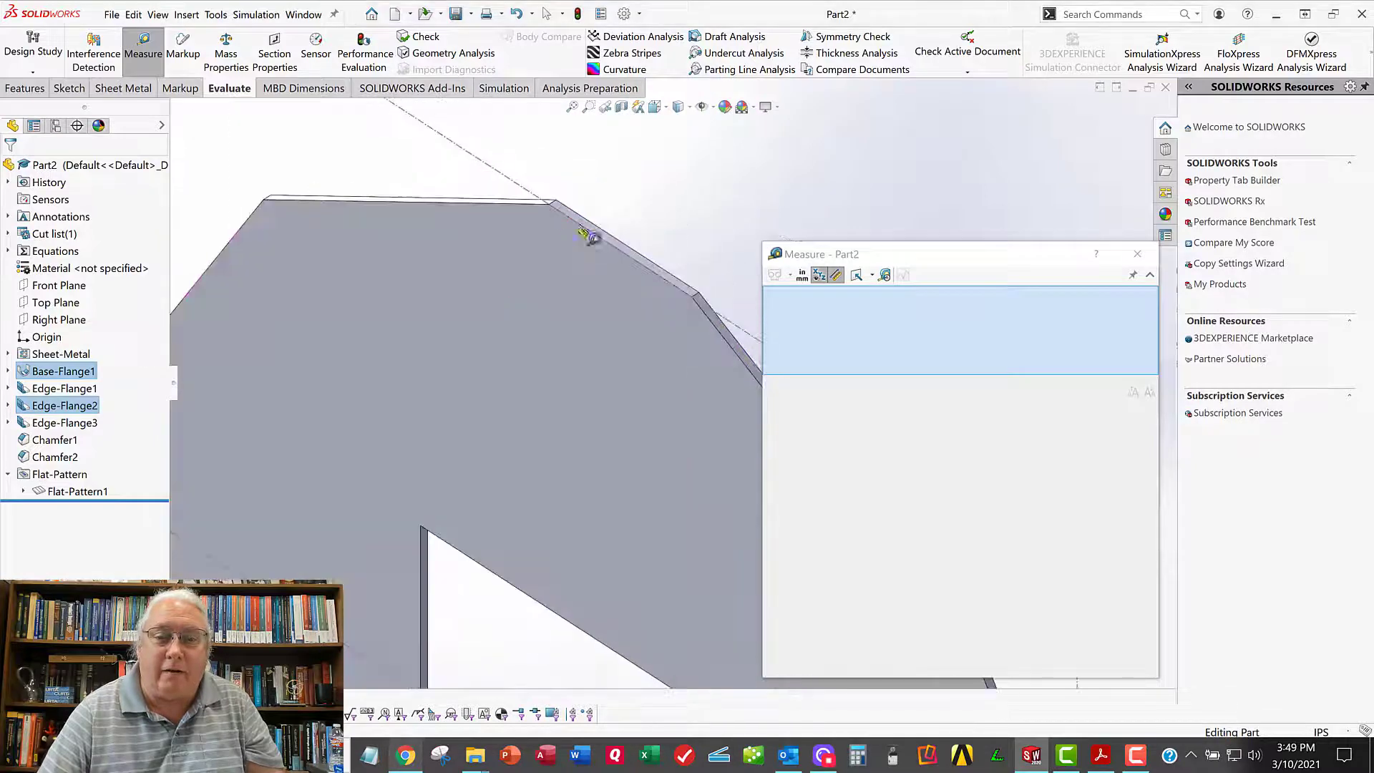
click(598, 245)
scroll(501, 429, up, 6)
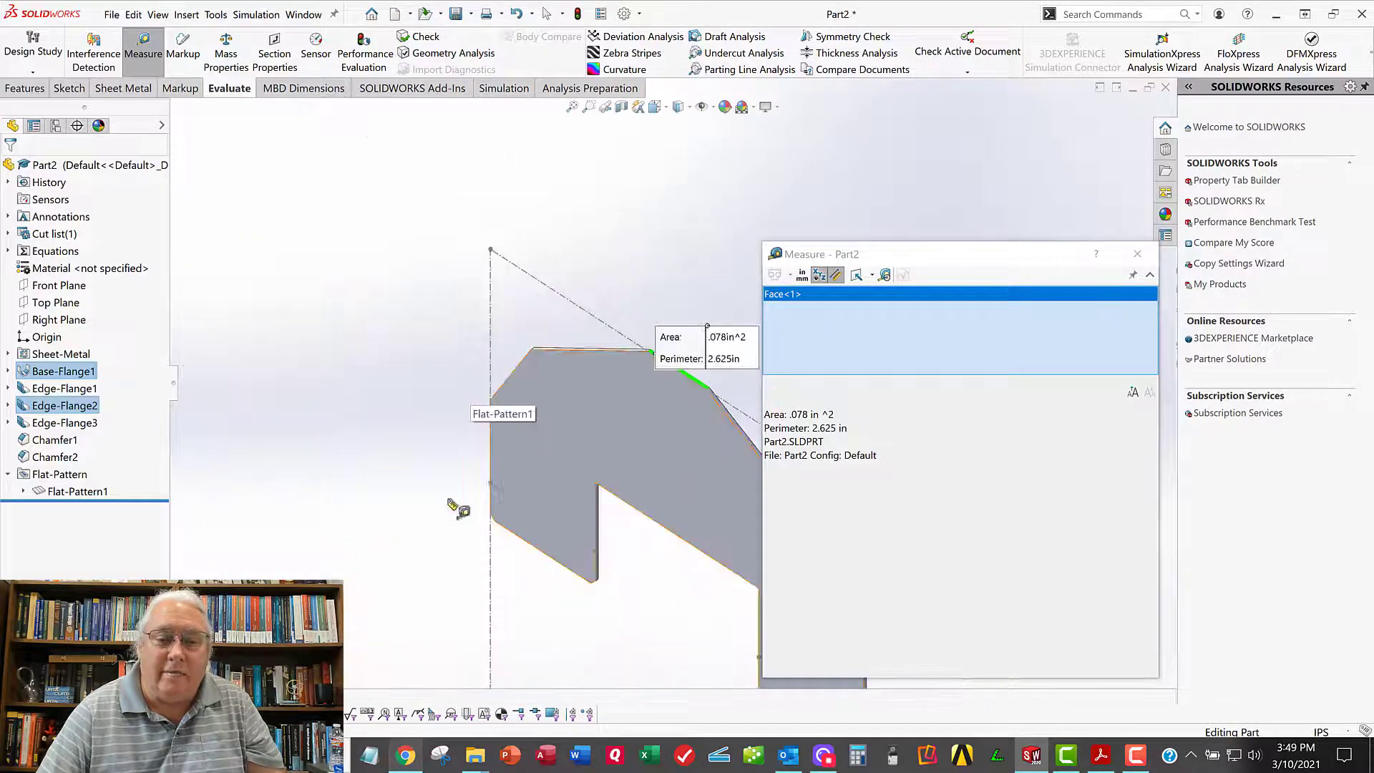
scroll(644, 484, down, 10)
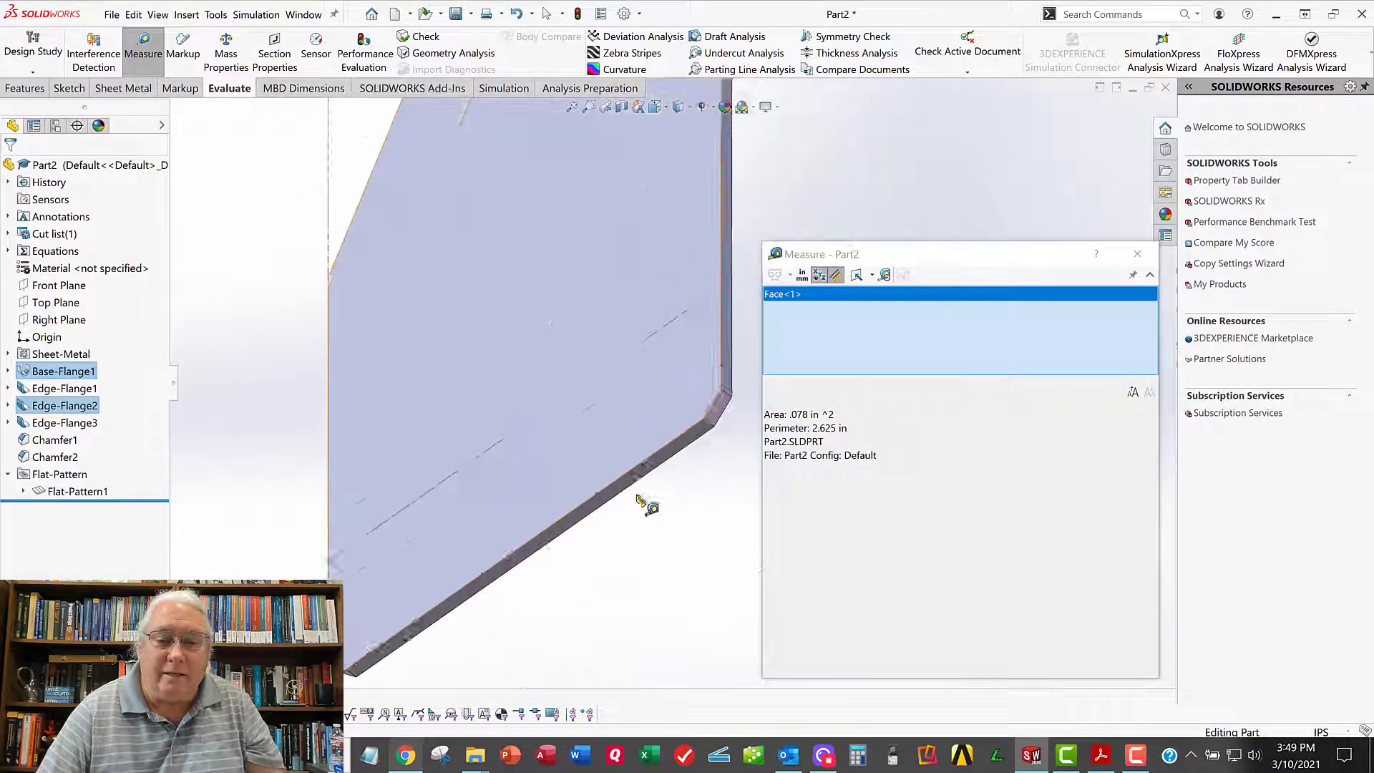
click(622, 447)
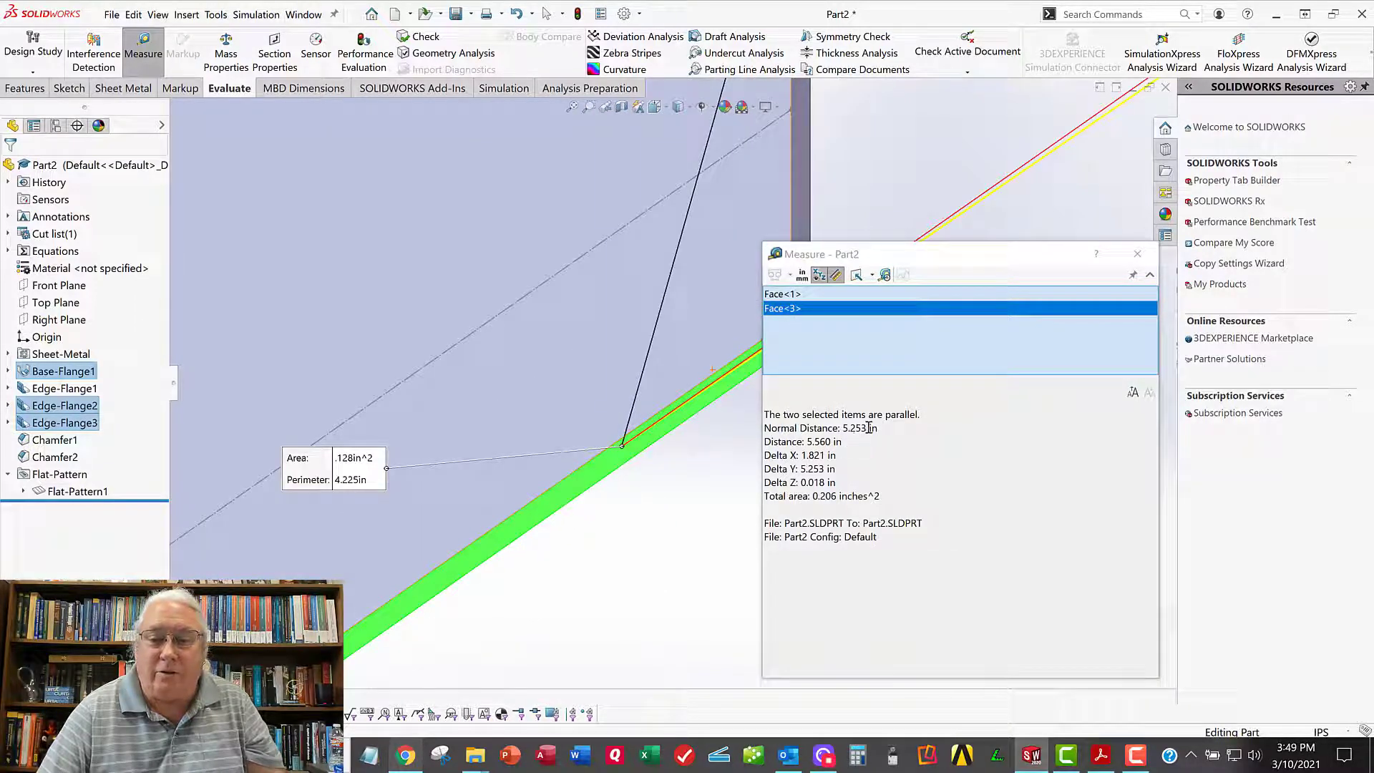
drag(960, 256, 880, 240)
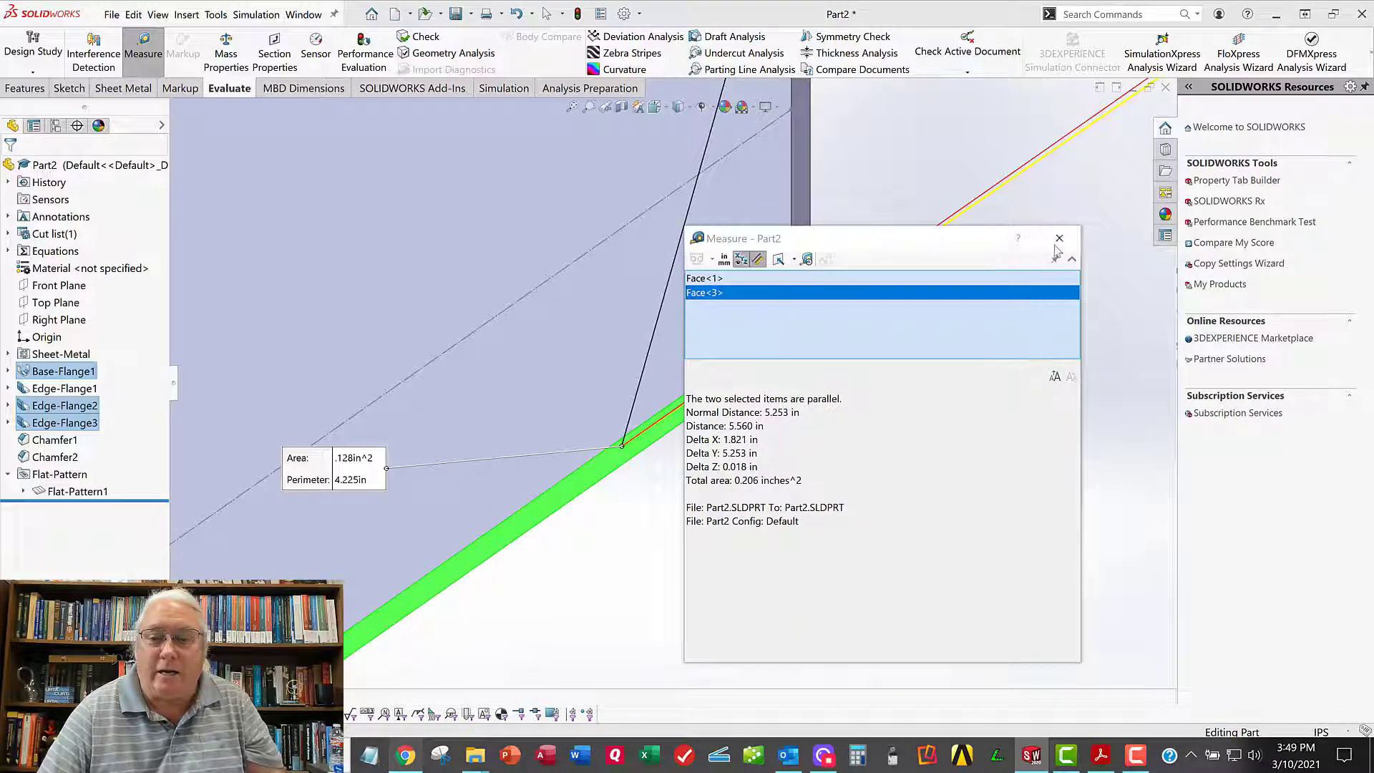
click(1059, 238)
key(Escape)
Step: Show the part in isometric view and suppress the Flat-Pattern1 feature to fold it back up
key(space)
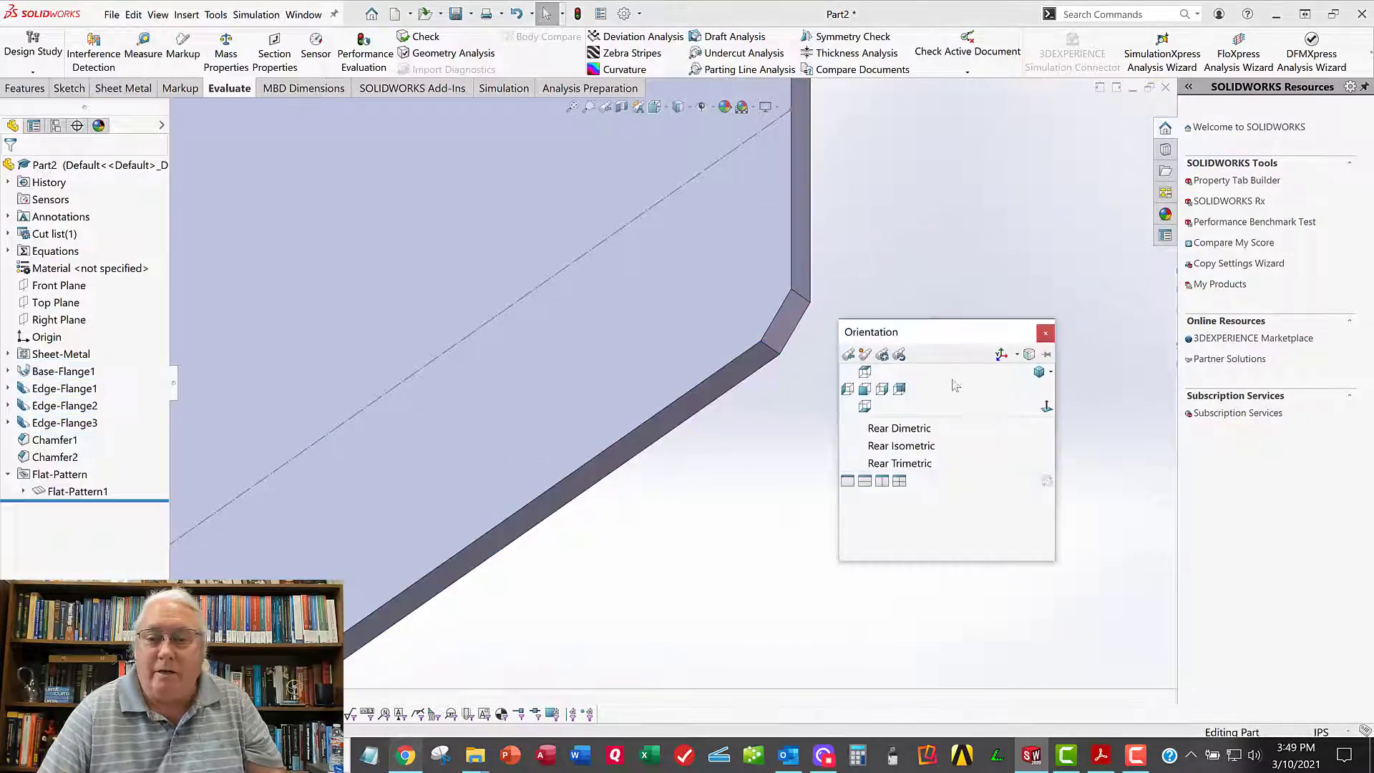
click(1037, 373)
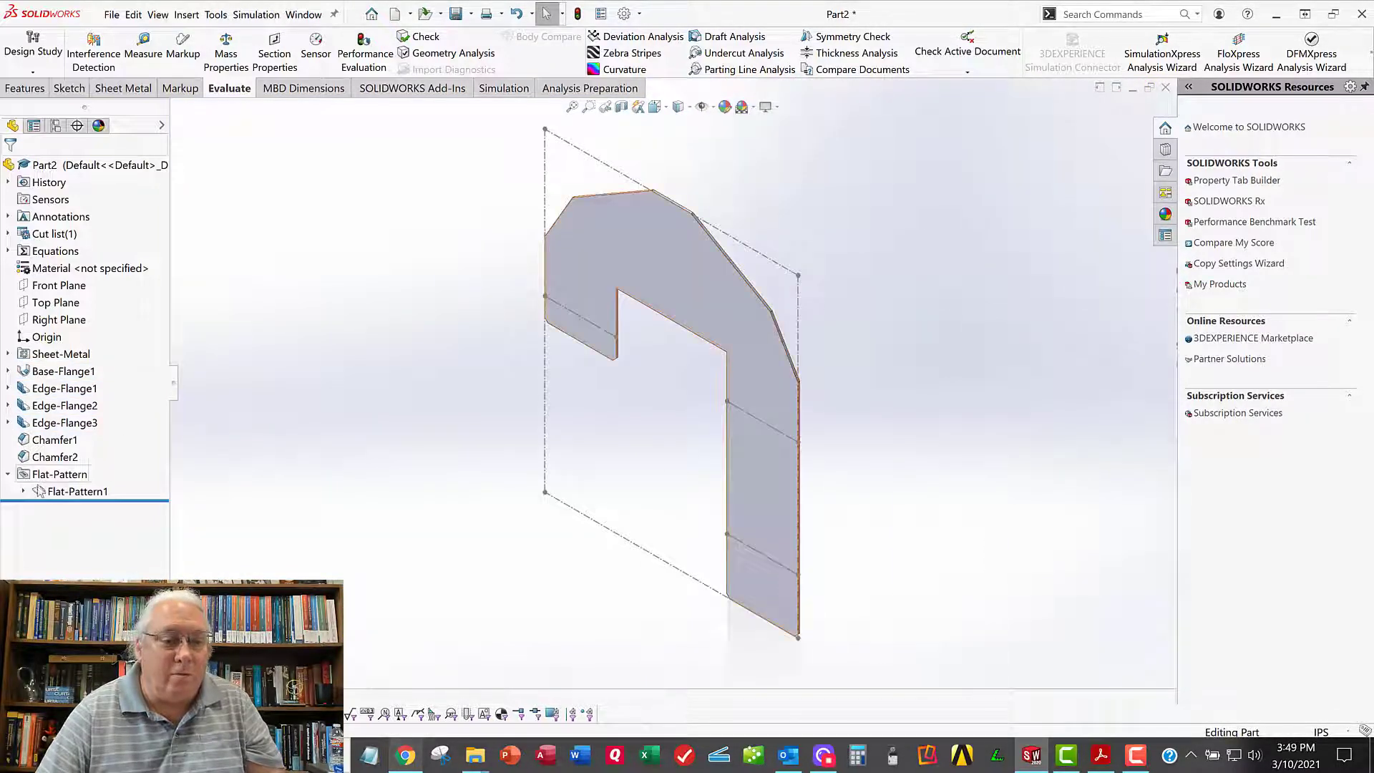
right_click(59, 493)
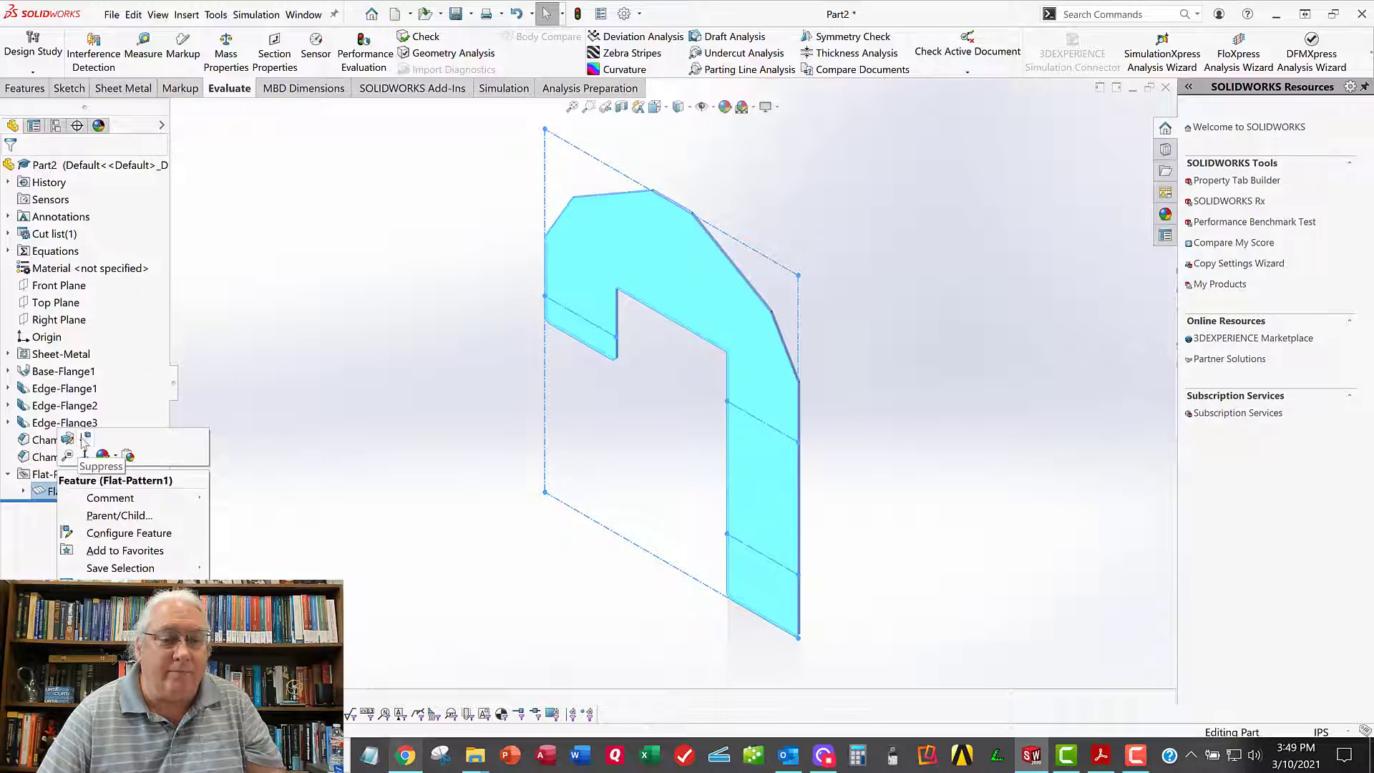
click(83, 445)
middle_drag(452, 358, 546, 301)
scroll(720, 344, down, 2)
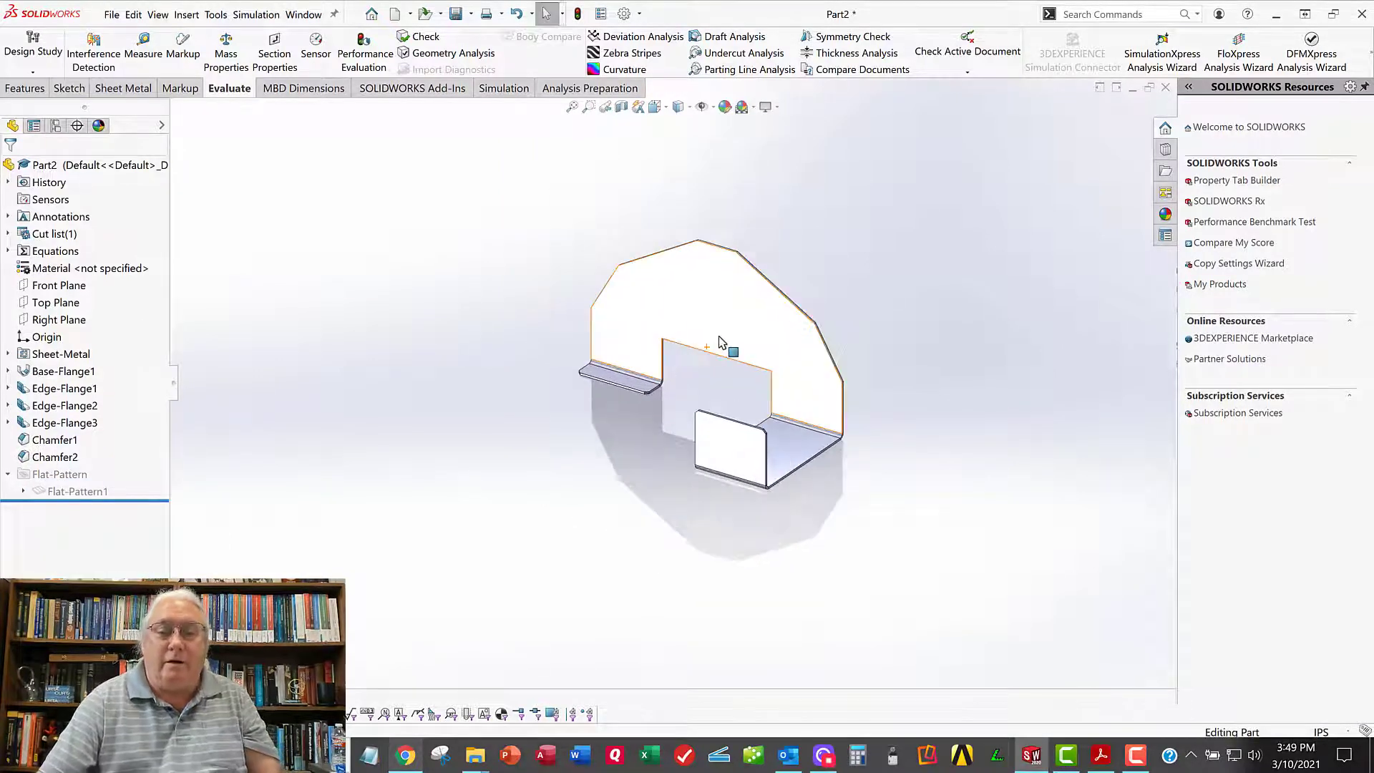